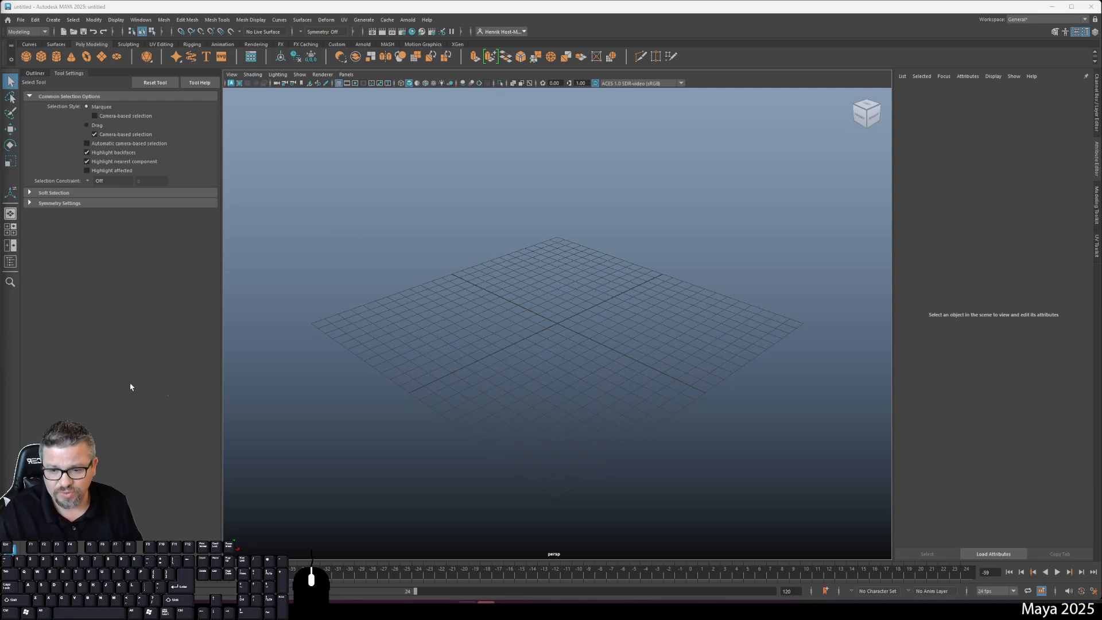
Set the playback range to start at frame 0 and move the current time to frame 0
double_click(18, 590)
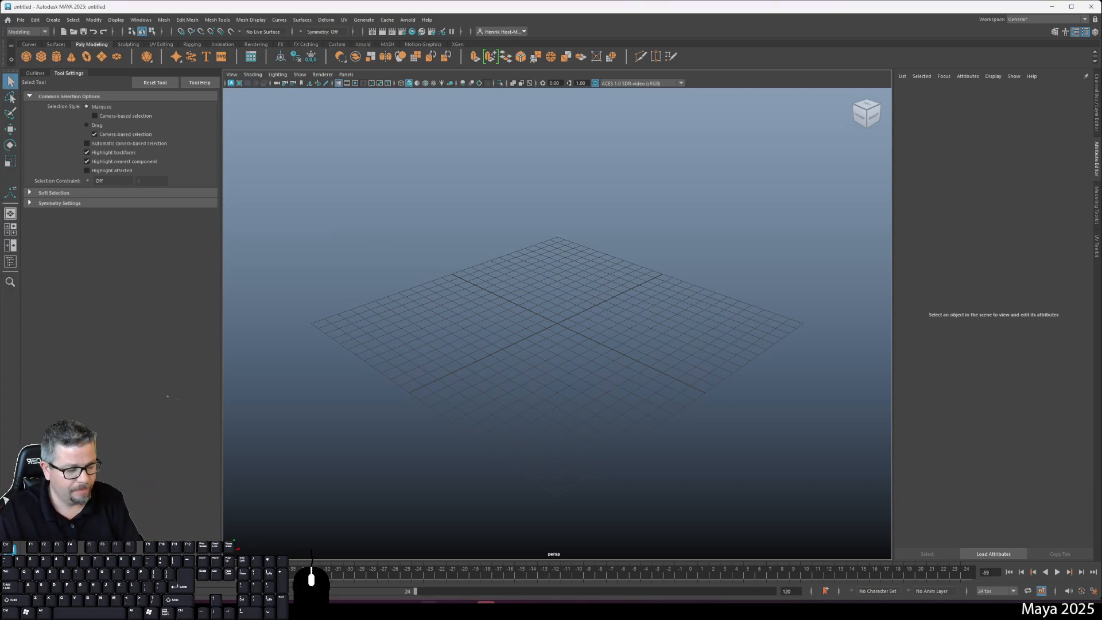
type("0")
key("Return")
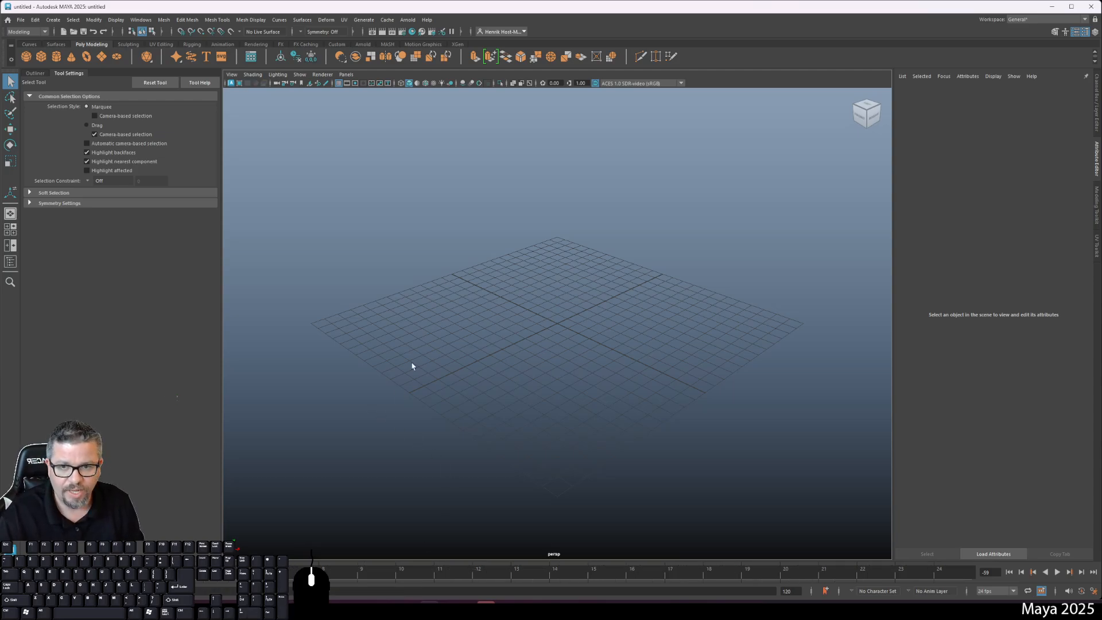
left_click(15, 571)
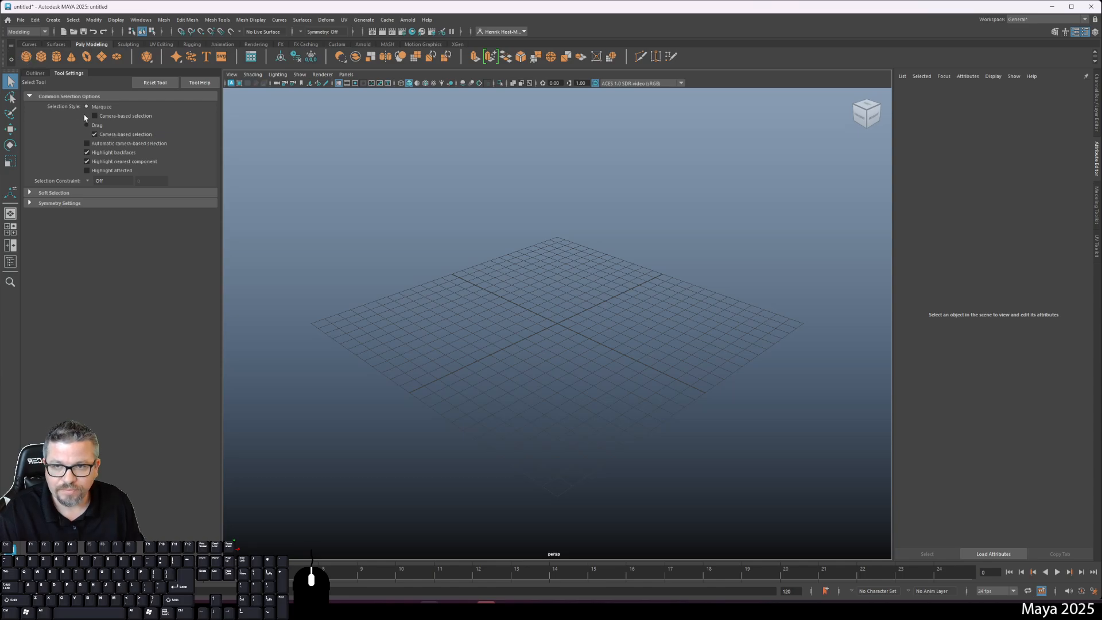
Create a polygon cube at the grid's centre and scale it up uniformly to several grid units
left_click(41, 56)
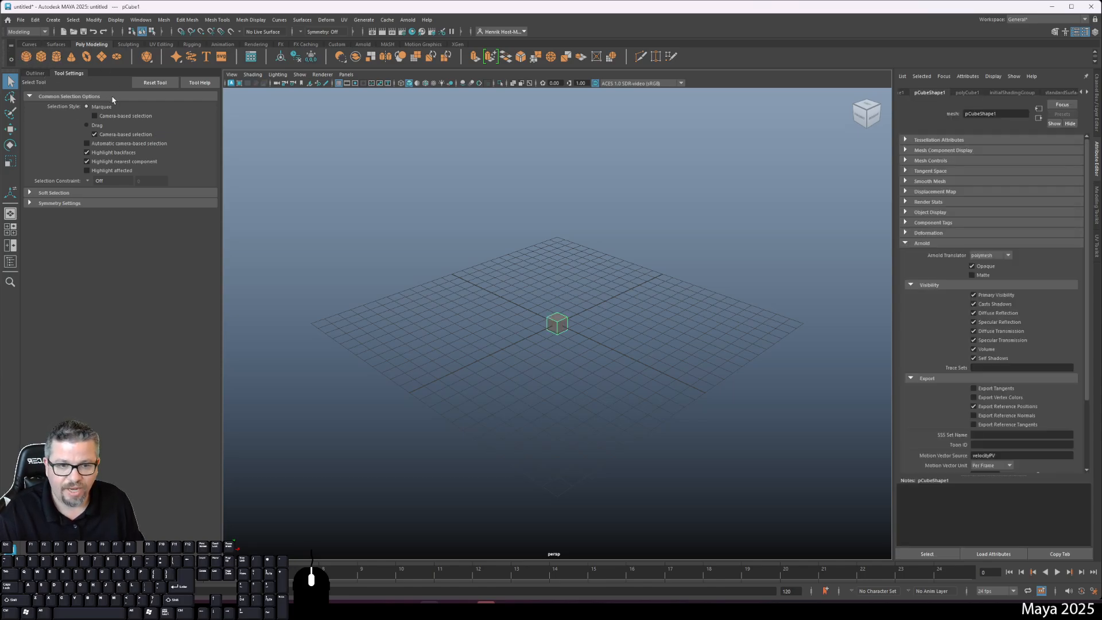
left_click_drag(563, 308, 570, 332, "alt")
key("r")
key("w")
key("r")
left_click(611, 399)
left_click_drag(612, 398, 595, 362, "alt")
left_click(594, 330)
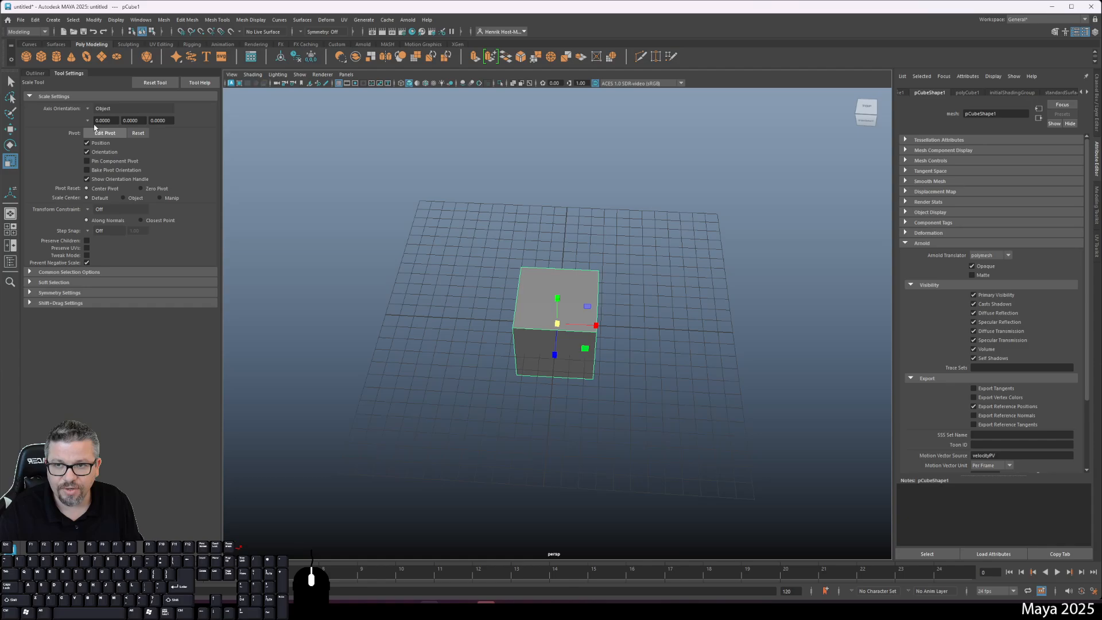
Create a polygon sphere and raise it so its upper half protrudes from the cube's top face
left_click(26, 56)
key("w")
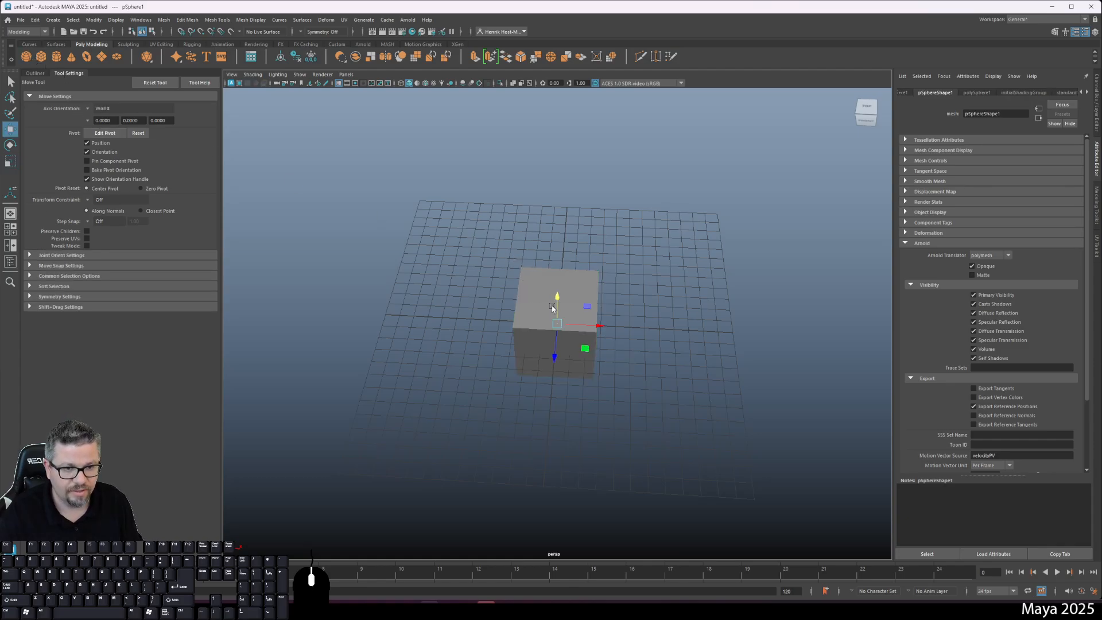
mouse_move(558, 300)
left_mouse_down()
mouse_move(557, 267)
mouse_move(577, 304)
left_mouse_up()
key("r")
Duplicate the cube and sphere together and move the copies along X beside the originals
left_click(574, 330)
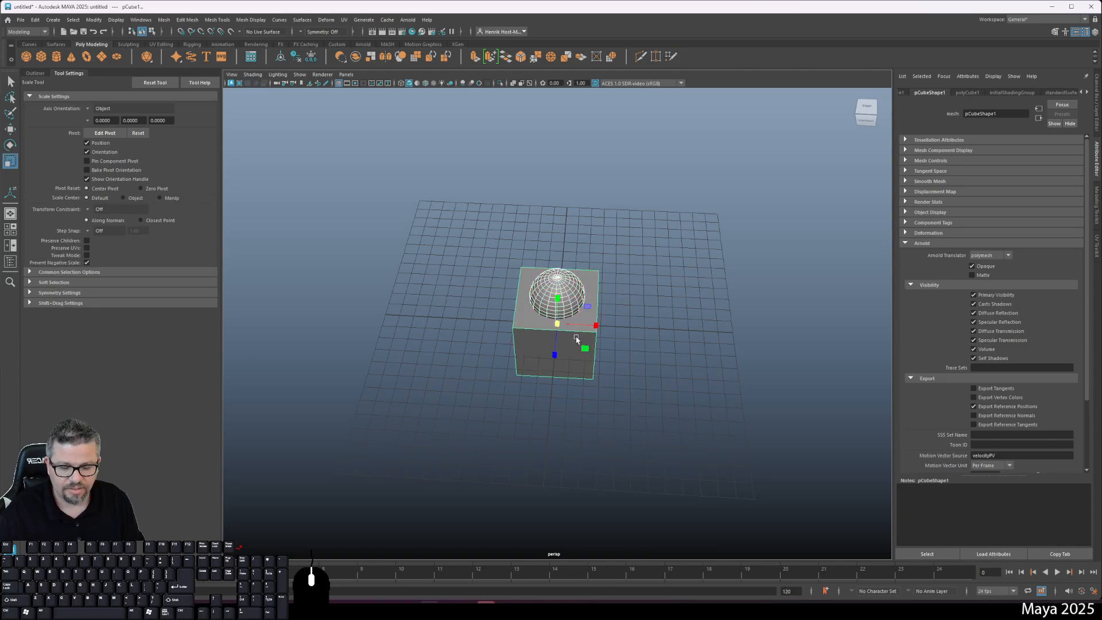
key("ctrl+d")
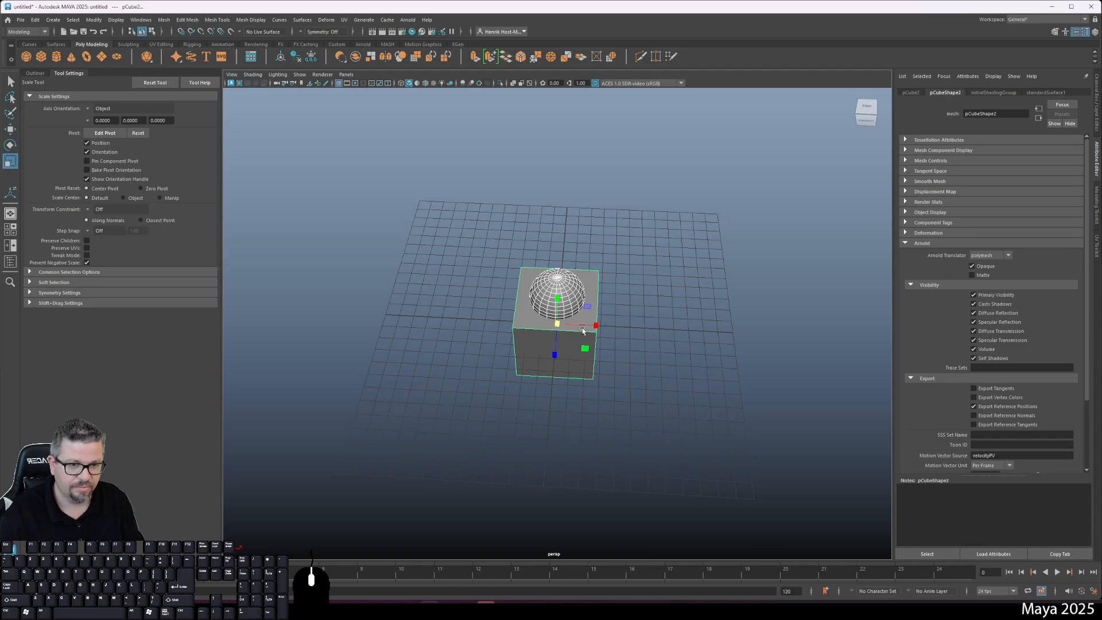
key("w")
left_click_drag(592, 322, 657, 321)
left_click(653, 392)
Inspect the original and duplicated cube-and-sphere pairs from several angles
left_click(655, 327)
left_click(567, 311)
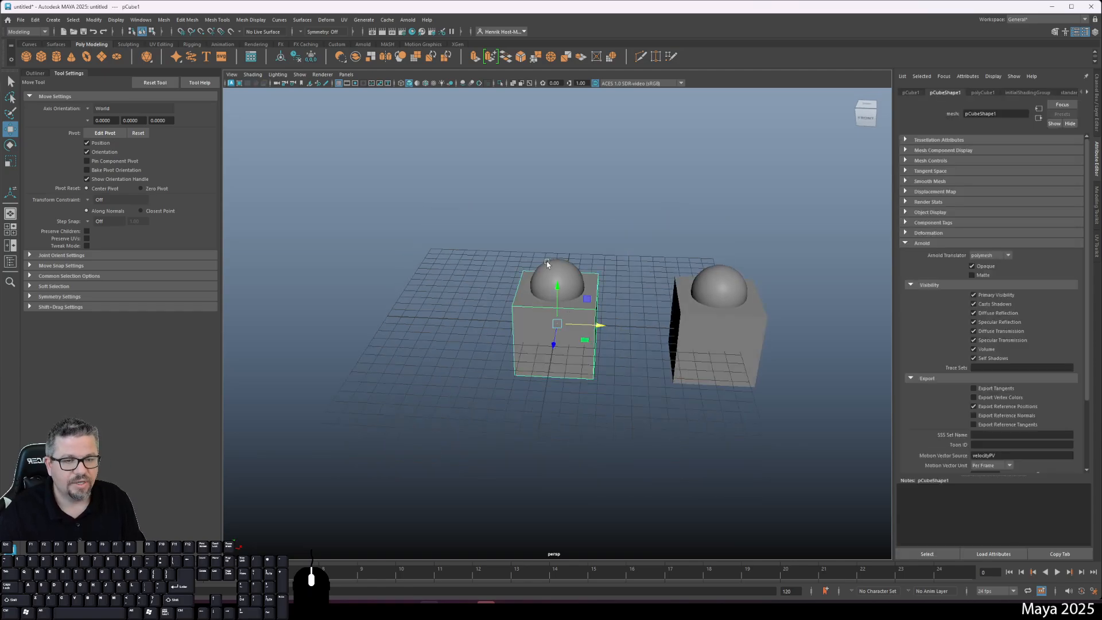
left_click(693, 325)
left_click(551, 333)
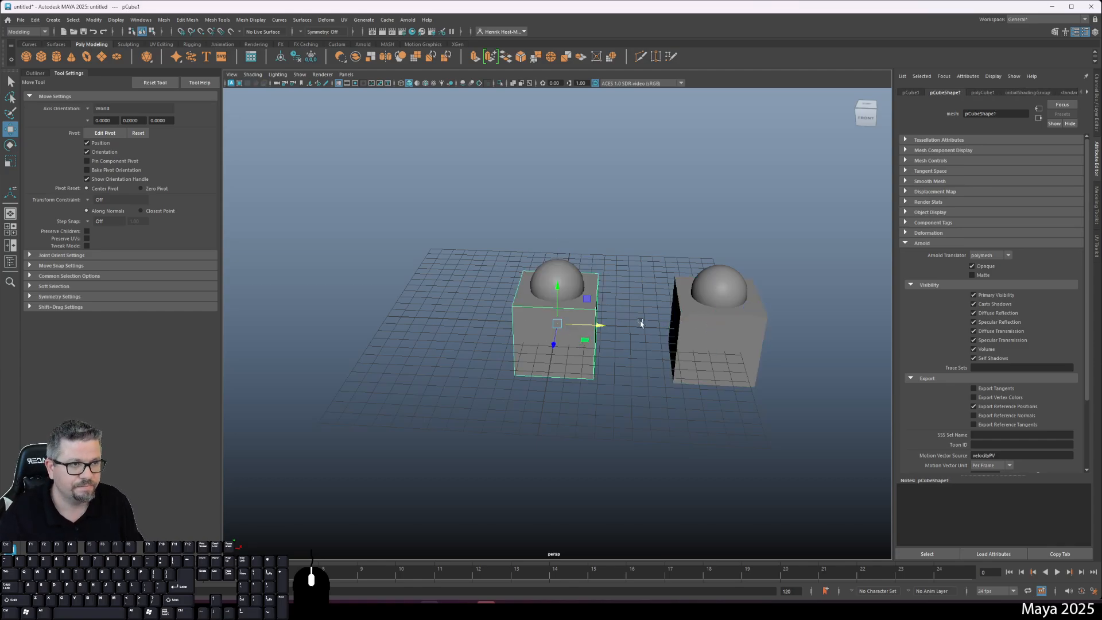
left_click_drag(640, 324, 634, 321, "alt")
left_click_drag(667, 273, 585, 262, "alt")
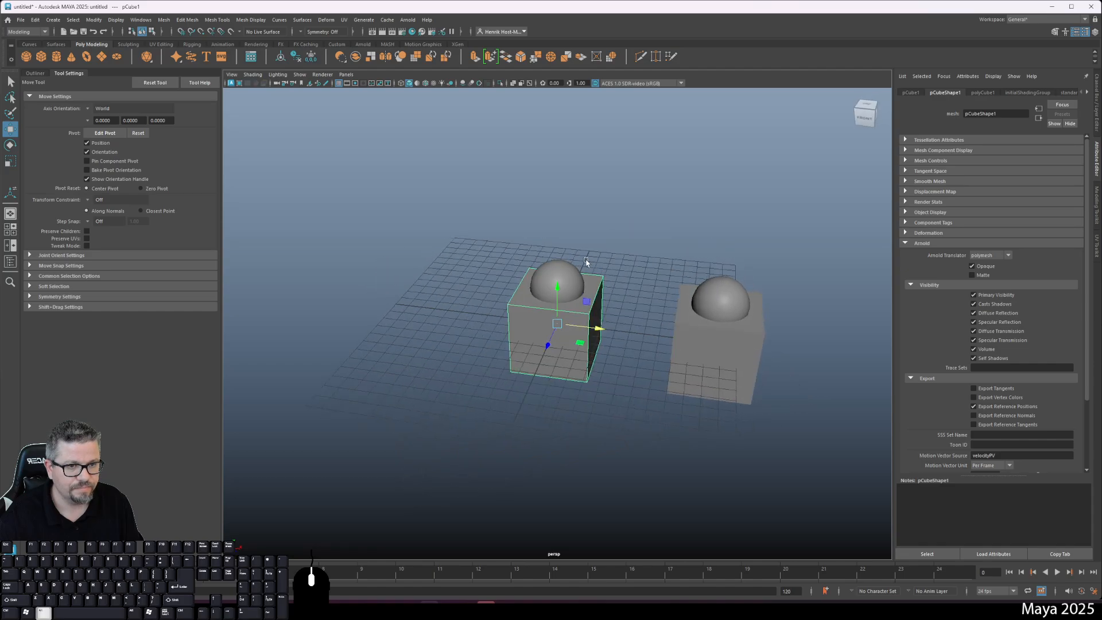
left_click_drag(541, 325, 607, 305, "alt")
right_click_drag(607, 307, 615, 392, "alt")
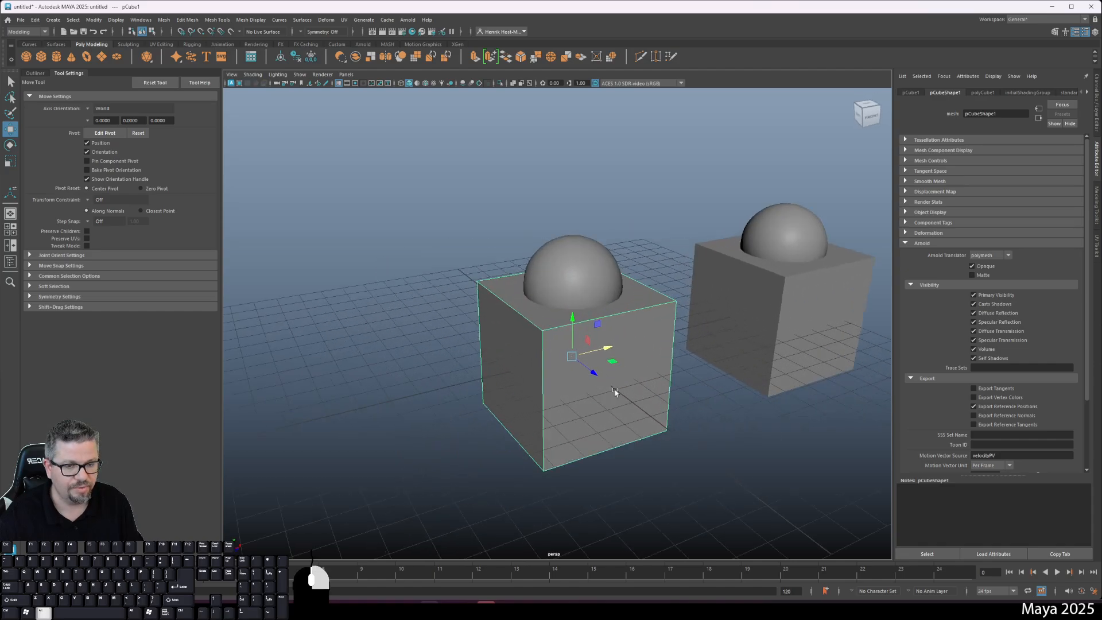
left_click_drag(614, 392, 573, 374, "alt")
Examine from above and the sides where the original sphere intersects the cube's top face
left_click(571, 284)
left_click_drag(572, 284, 595, 246, "alt")
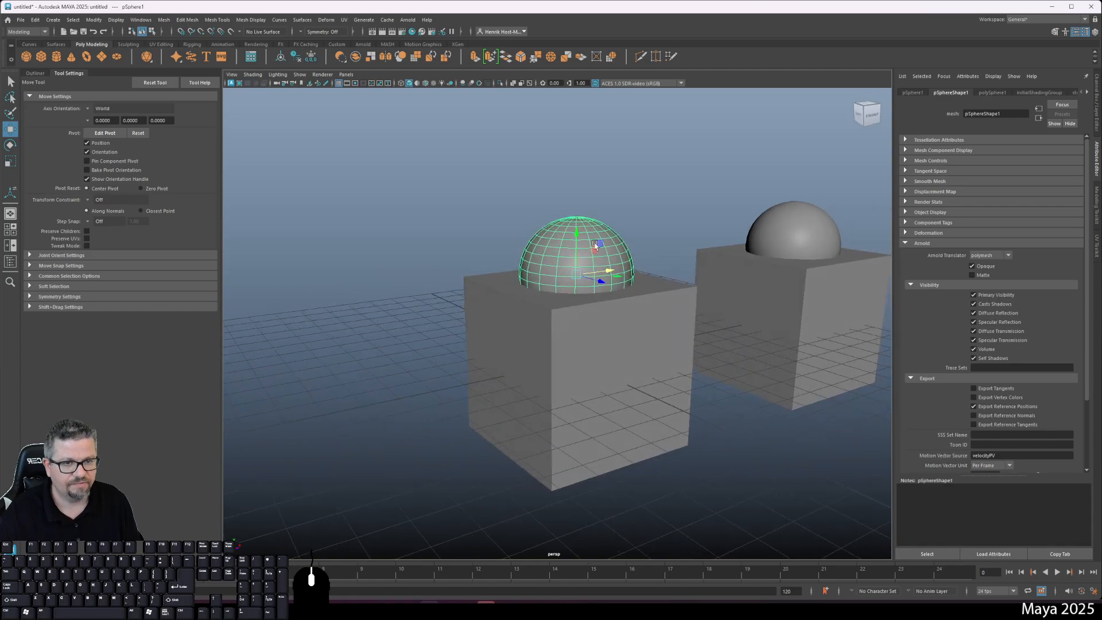
left_click(595, 213)
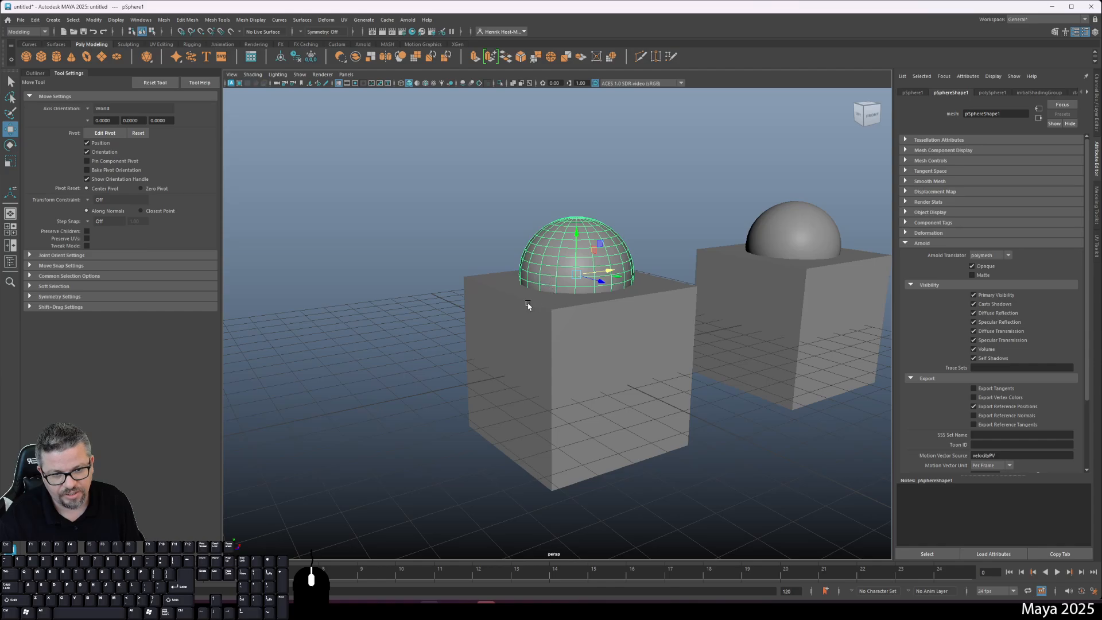
left_click(528, 348)
left_click(551, 264)
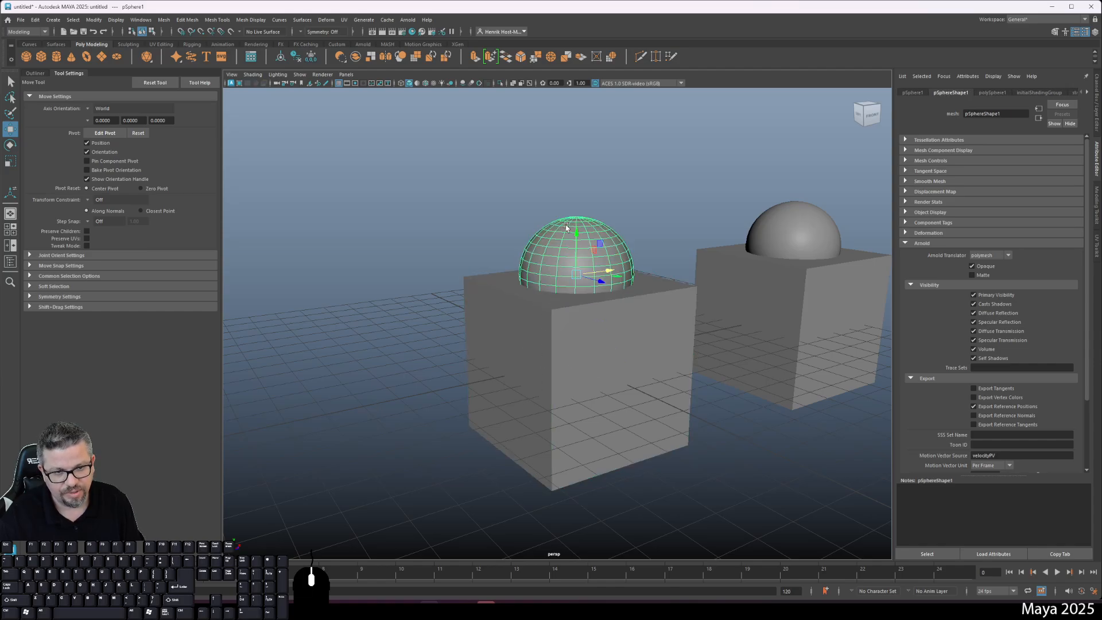
left_click(578, 228)
left_click_drag(579, 229, 487, 298)
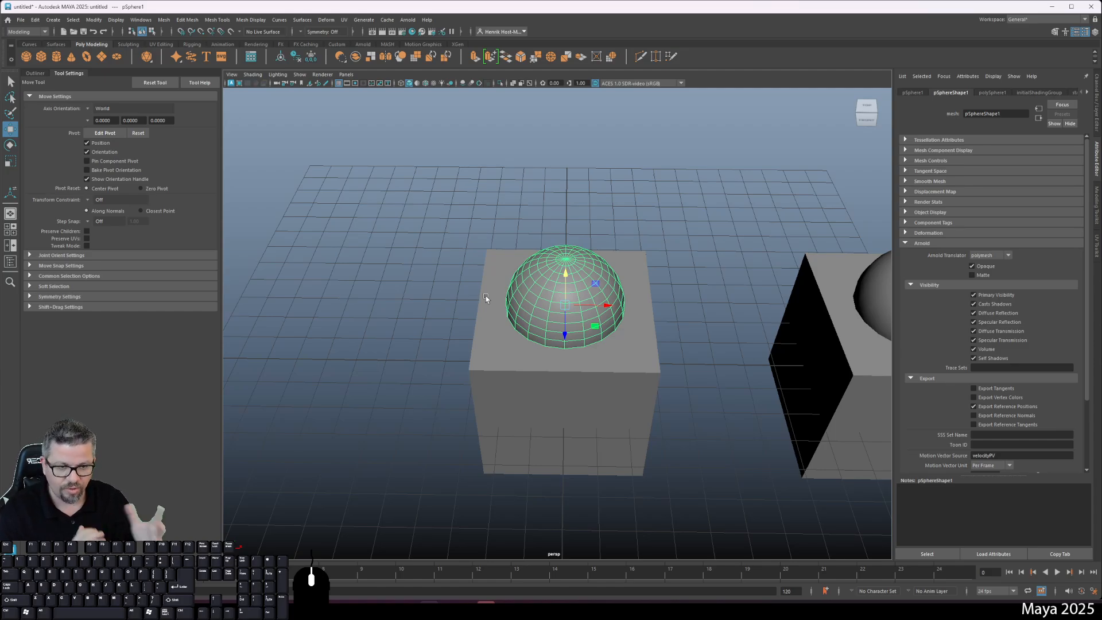
left_click_drag(557, 254, 549, 291, "alt")
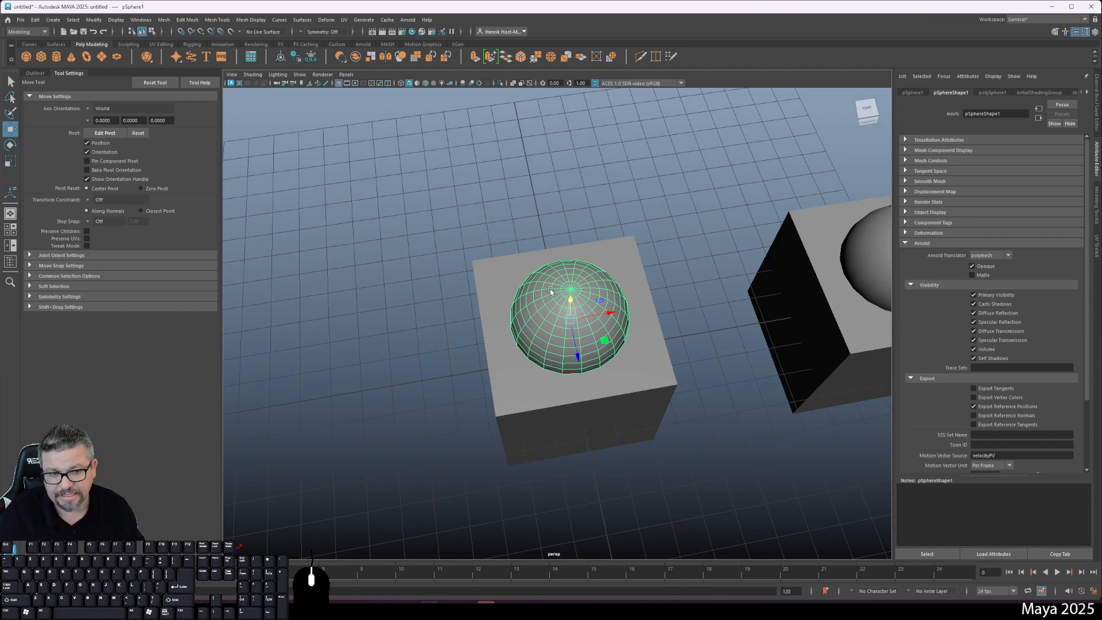
left_click_drag(550, 291, 607, 267, "alt")
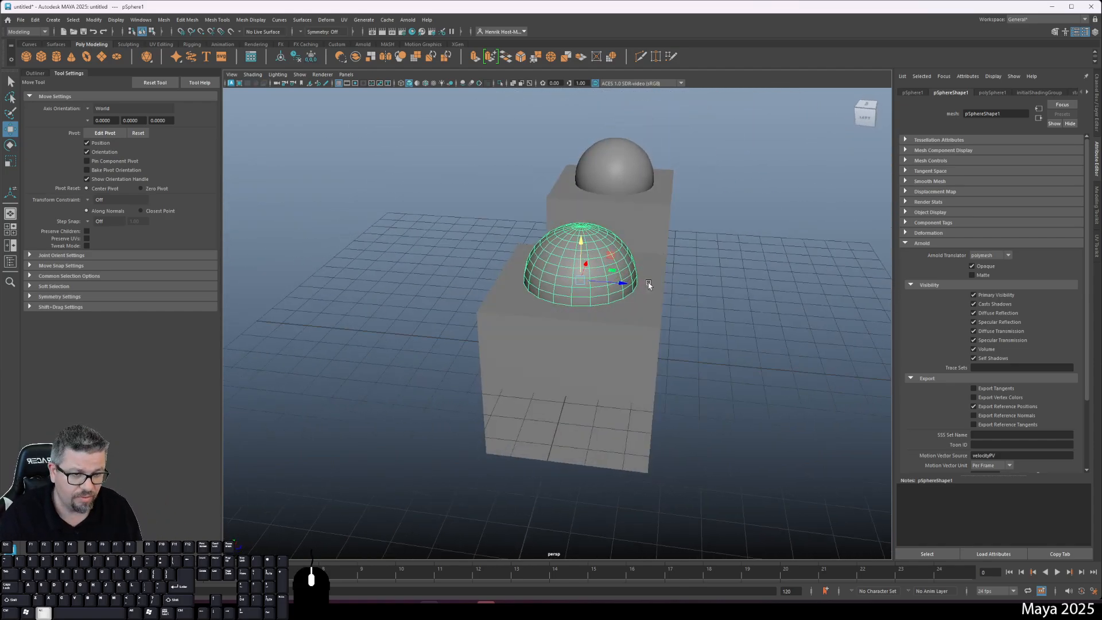
left_click(588, 354)
left_click_drag(633, 301, 552, 252, "alt")
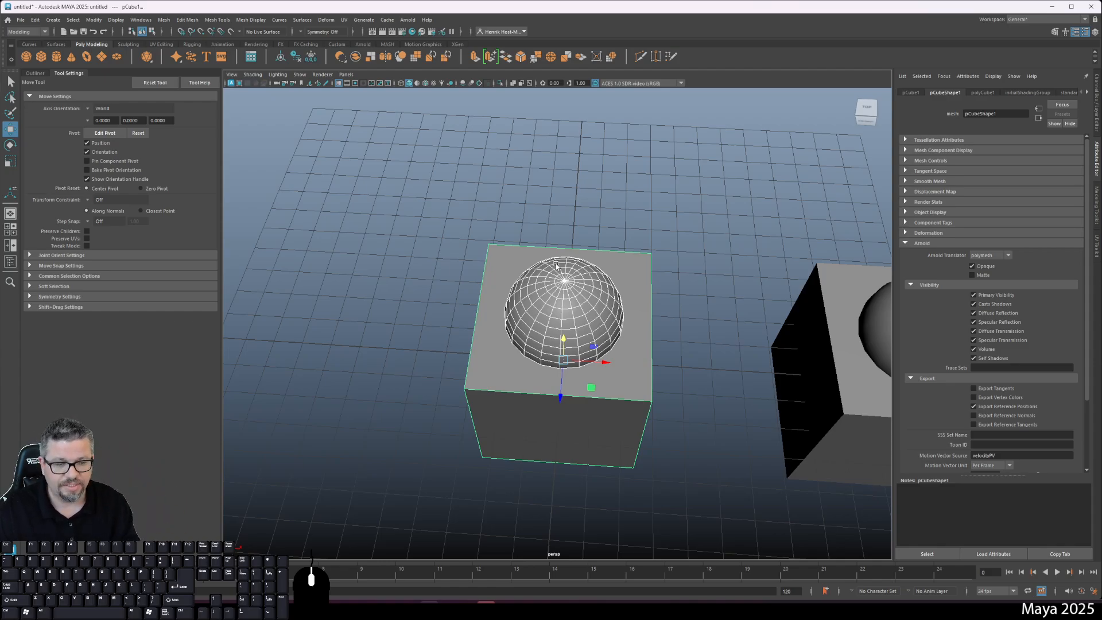
Delete the duplicated cube and sphere
left_click(869, 321)
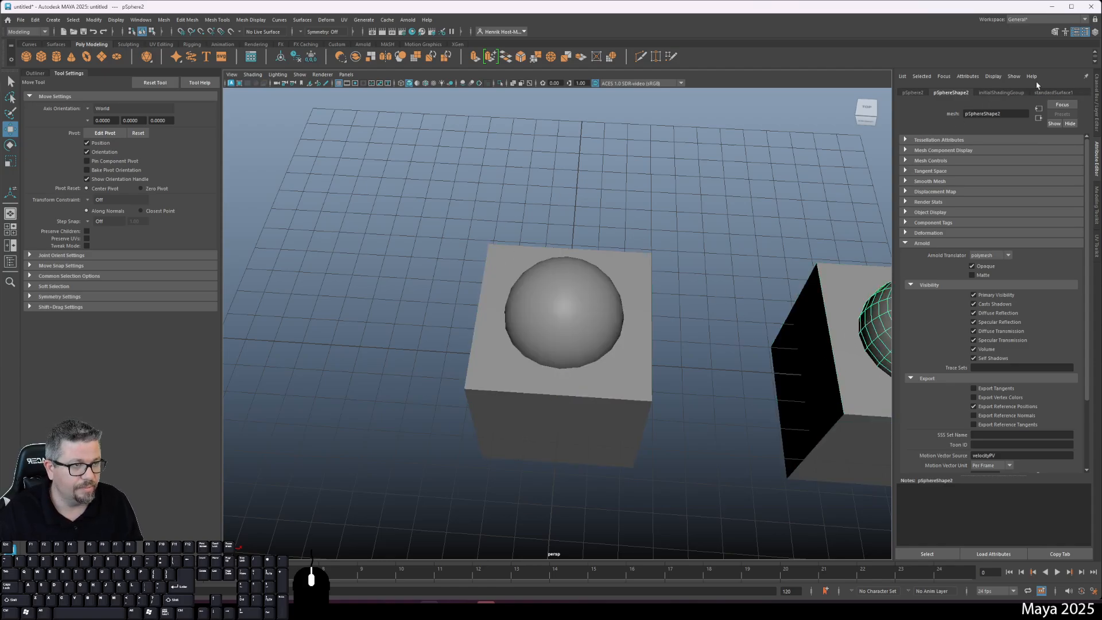
left_click(793, 389)
key("Delete")
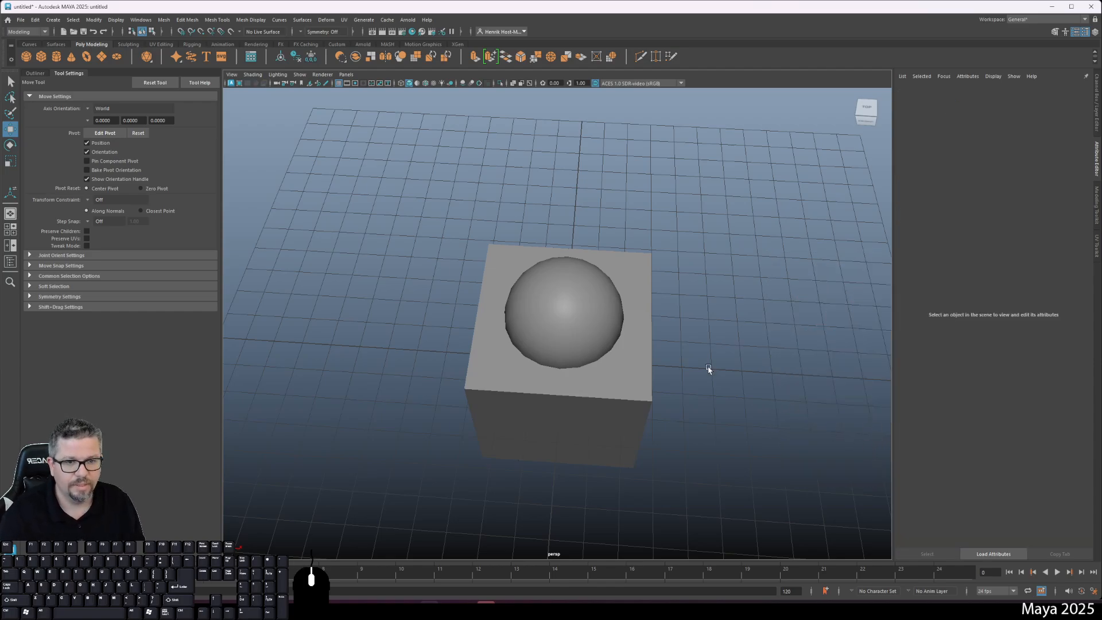
Merge the cube and the sphere with a Boolean Union, selecting the cube first
left_click(574, 351)
left_click(594, 395)
left_click(574, 289)
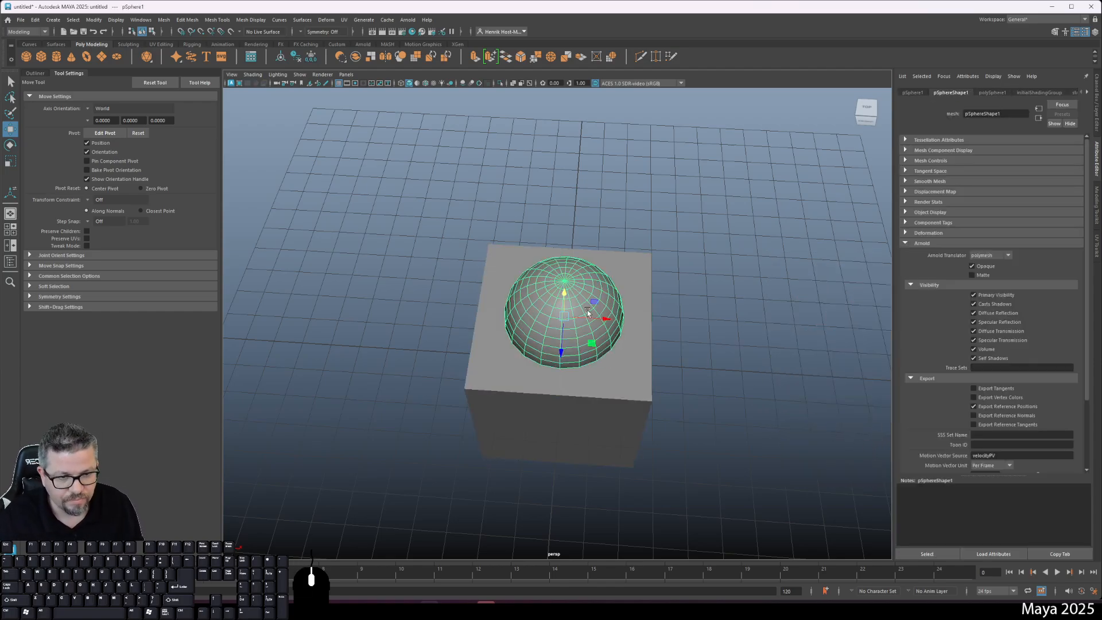
left_click_drag(739, 323, 717, 246, "alt")
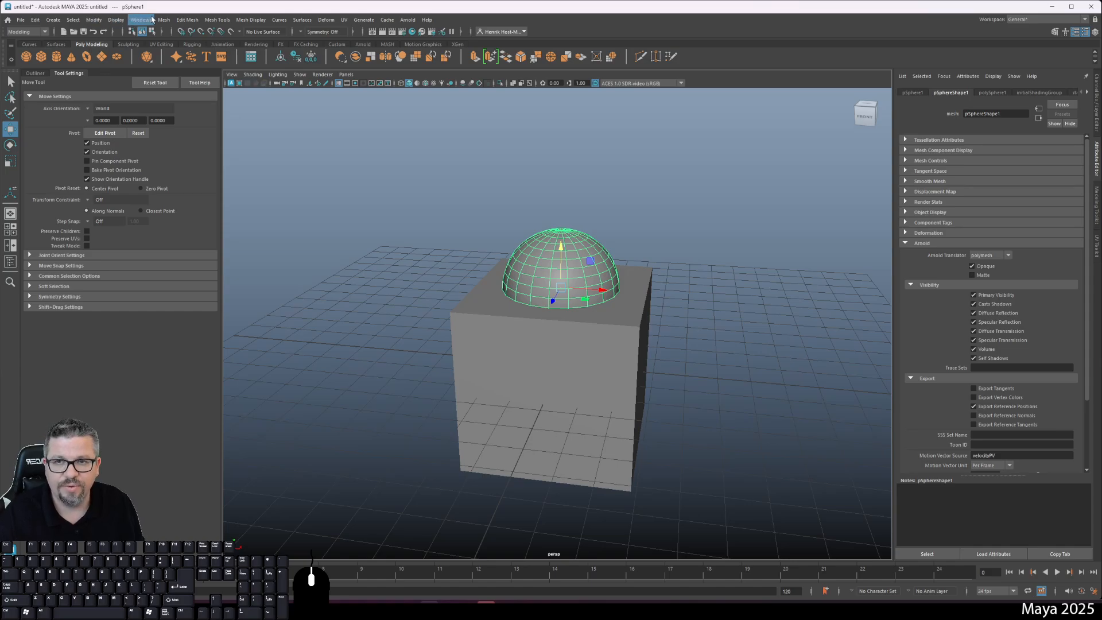
left_click(523, 401)
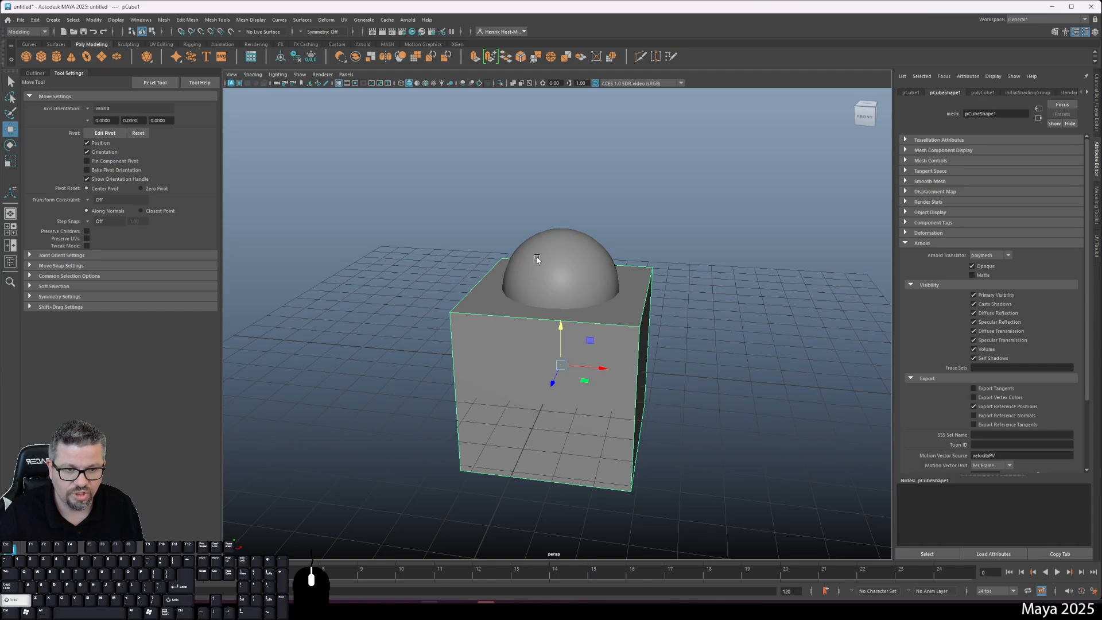
left_click(549, 241)
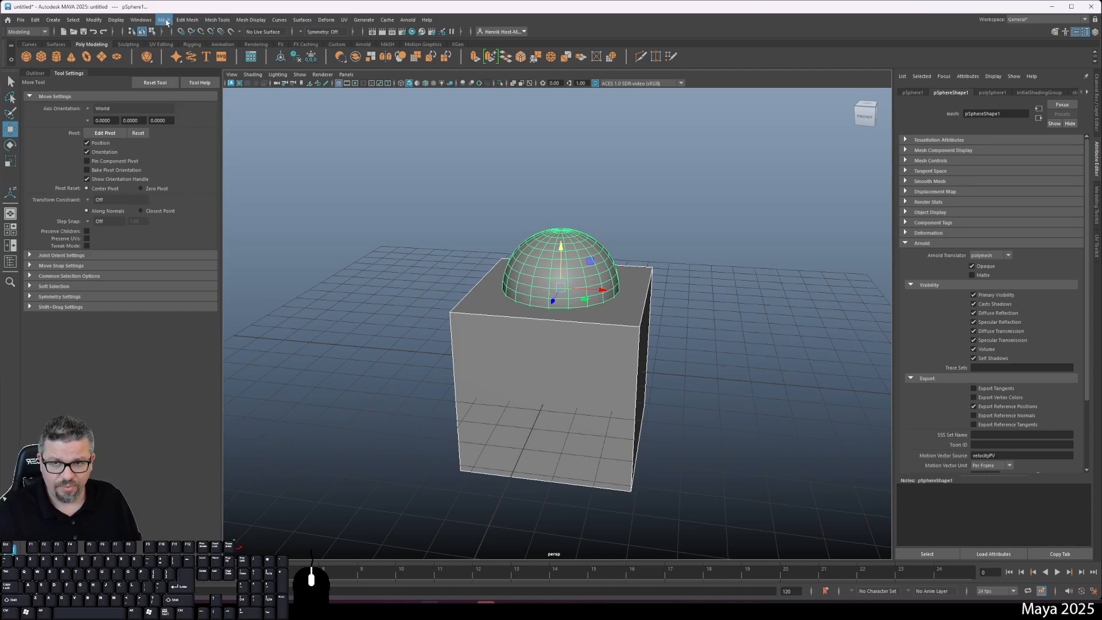
left_click(166, 20)
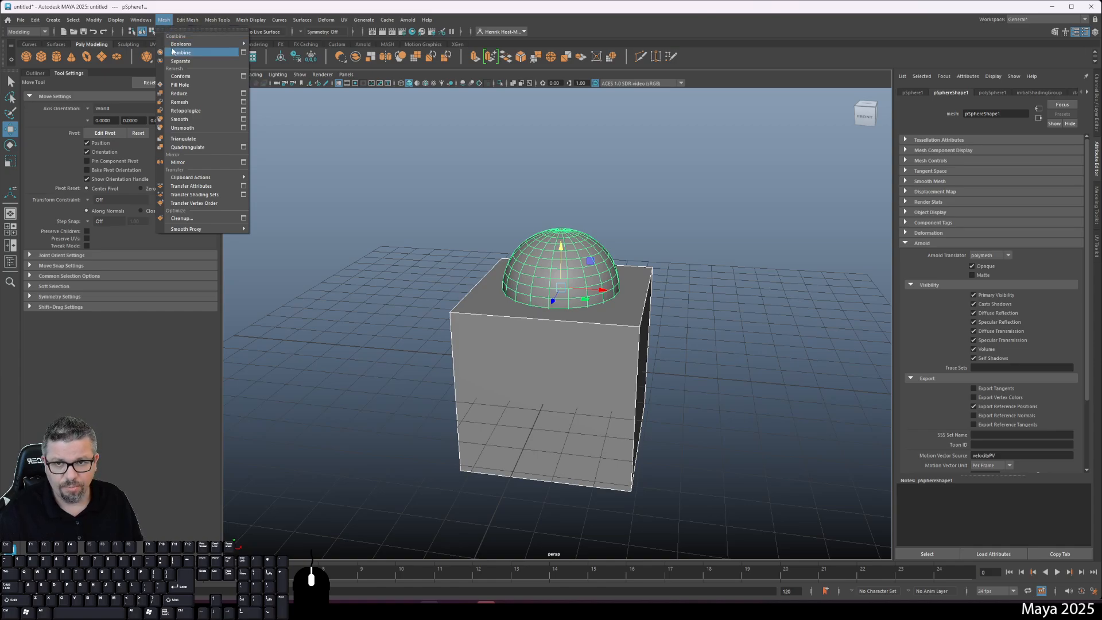
mouse_move(179, 45)
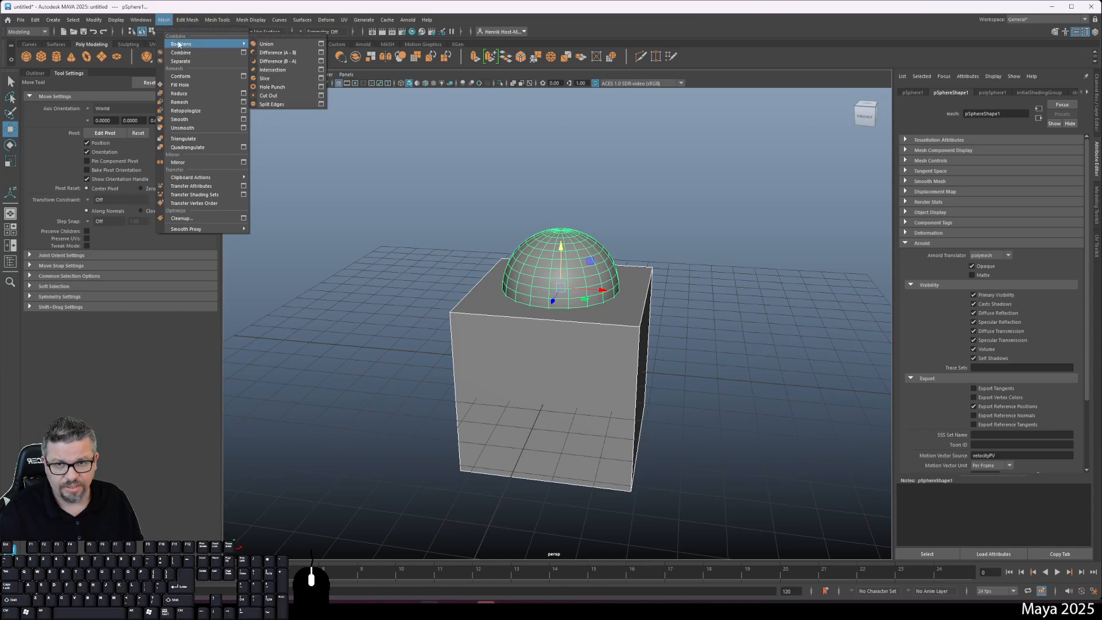
left_click(275, 48)
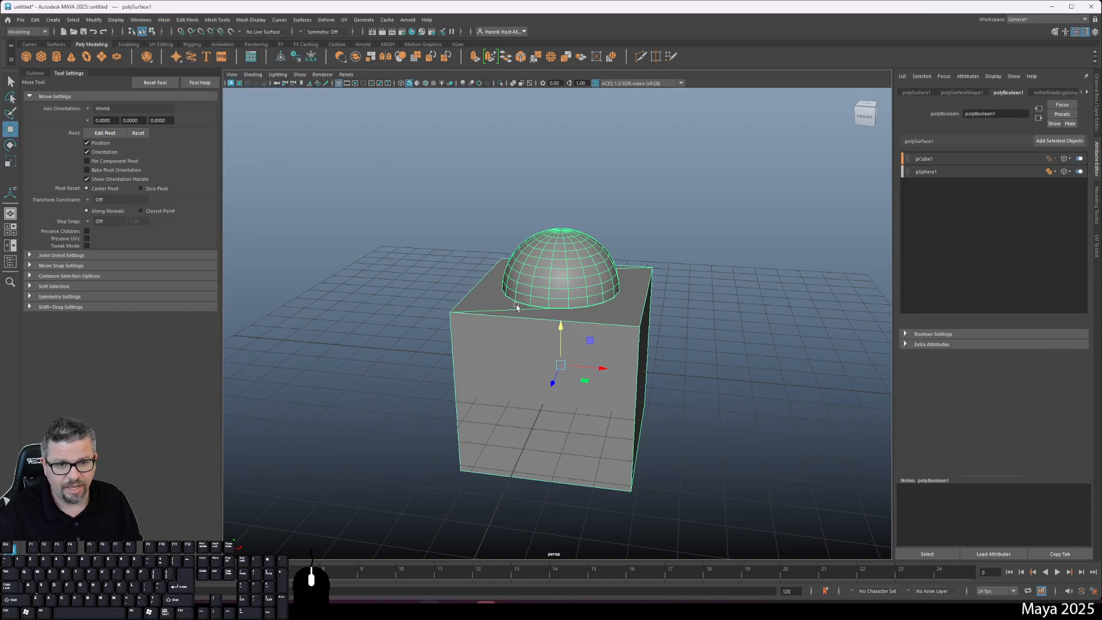
Preview the united mesh with smooth mesh display and return to the unsmoothed display
key("f")
left_click(718, 234)
left_click(658, 360)
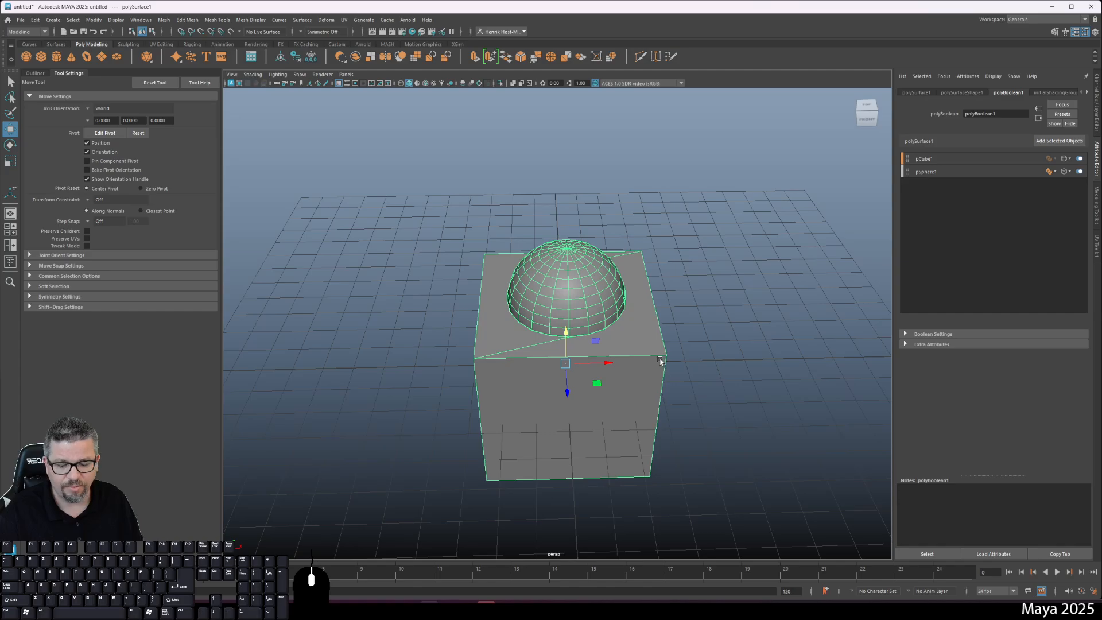
key("3")
left_click_drag(657, 379, 577, 299, "alt")
key("1")
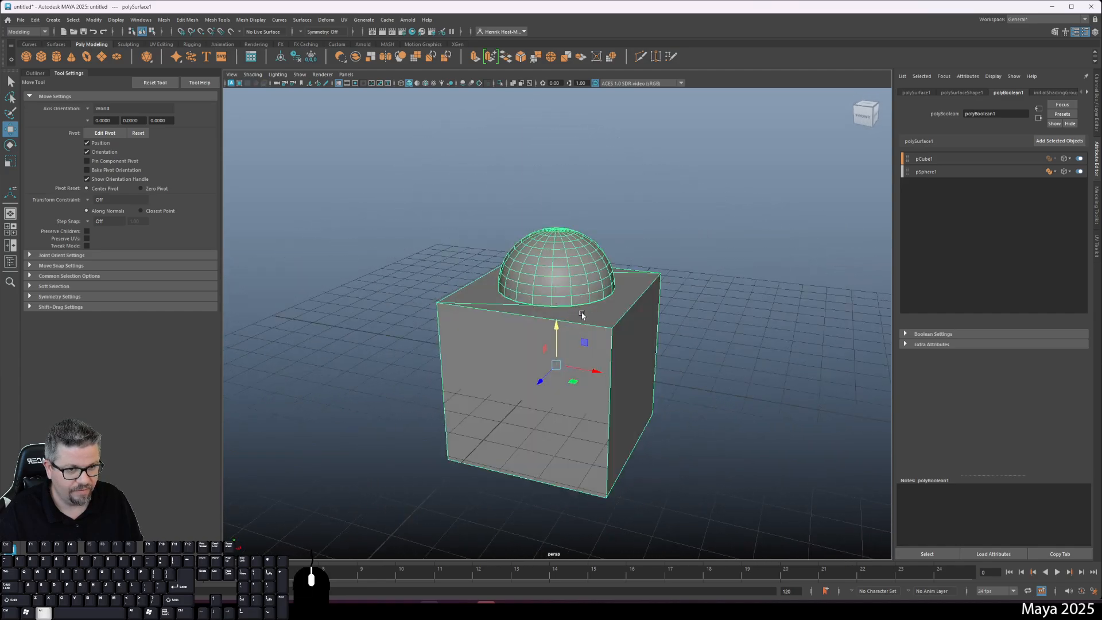
Try applying Smooth with 1 division level to the united mesh, and undo it
right_click_drag(535, 302, 541, 349, "shift")
left_click_drag(559, 347, 601, 370, "alt")
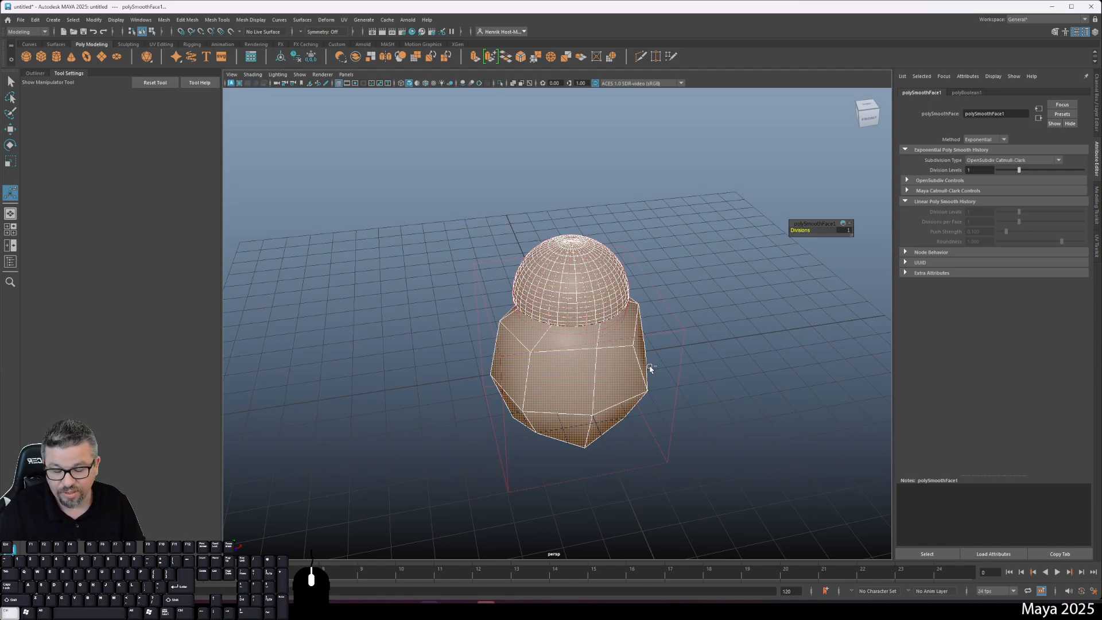
key("ctrl+z")
left_click_drag(705, 379, 660, 370, "alt")
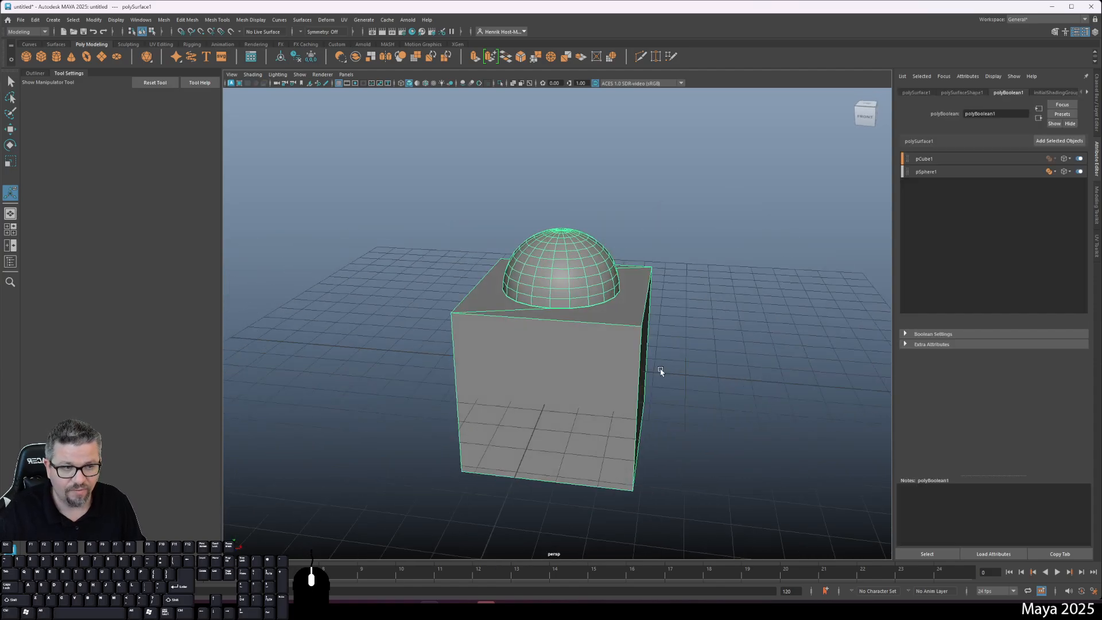
Try moving the Boolean's sphere operand upward from the cube, and undo the move
left_click(690, 317)
left_click(552, 261)
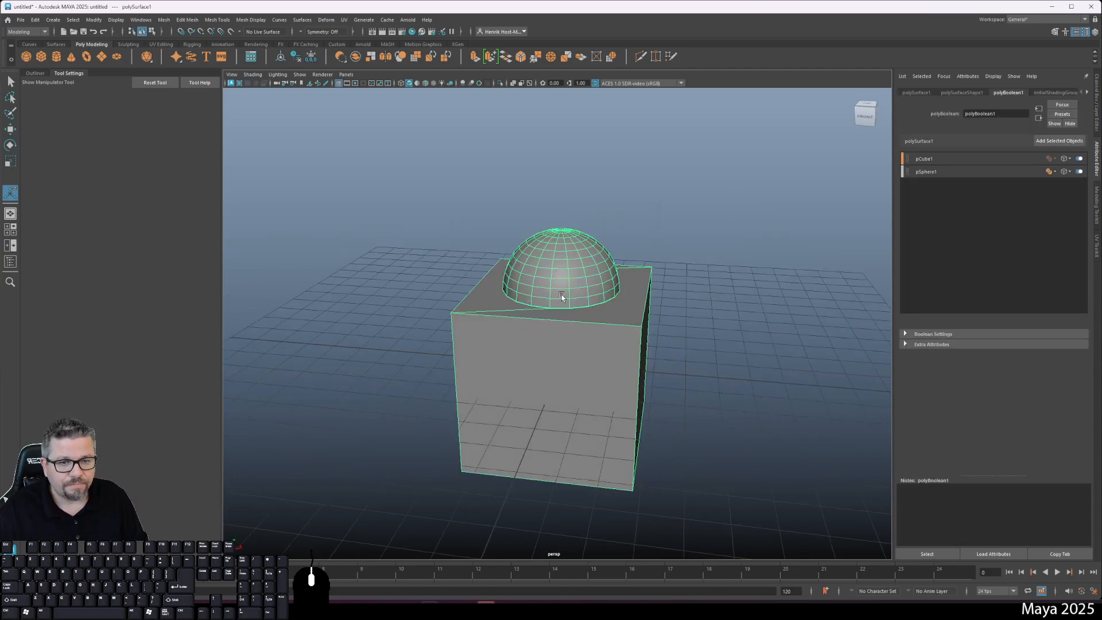
left_click(564, 244)
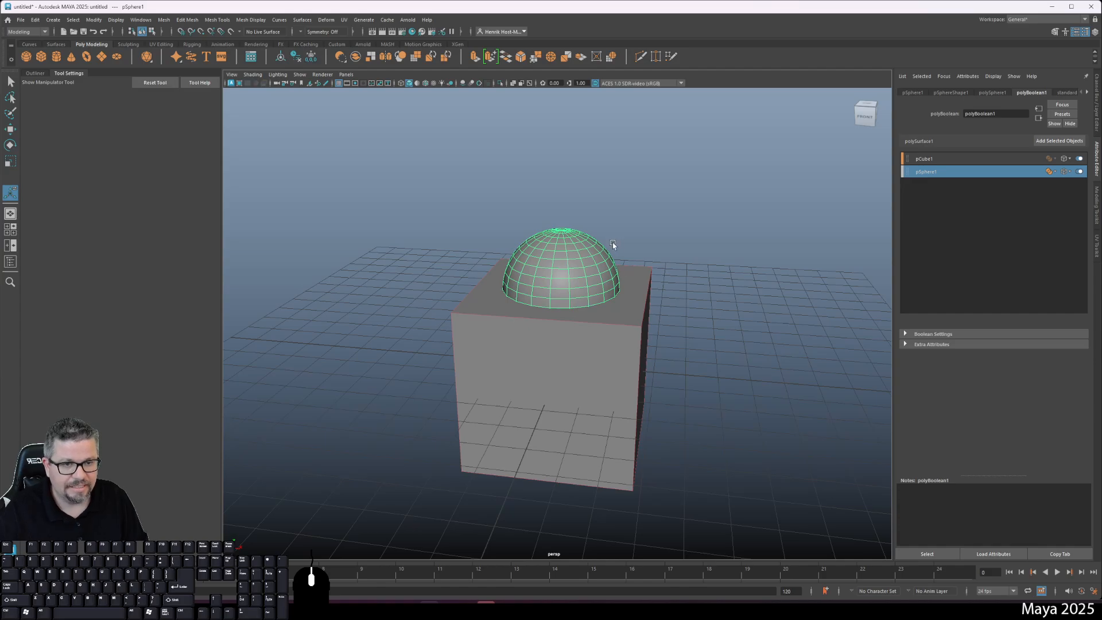
key("w")
left_click_drag(561, 248, 577, 197)
key("ctrl+z")
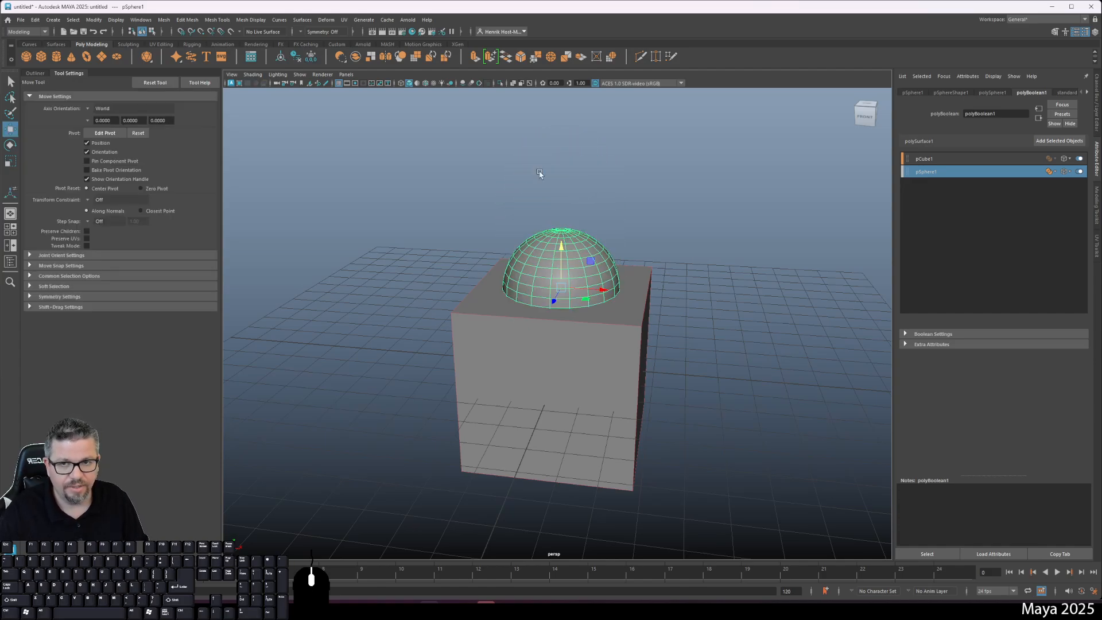
Try applying a Boolean Difference (A - B) on top of the existing cube and sphere union
left_click(164, 20)
mouse_move(178, 44)
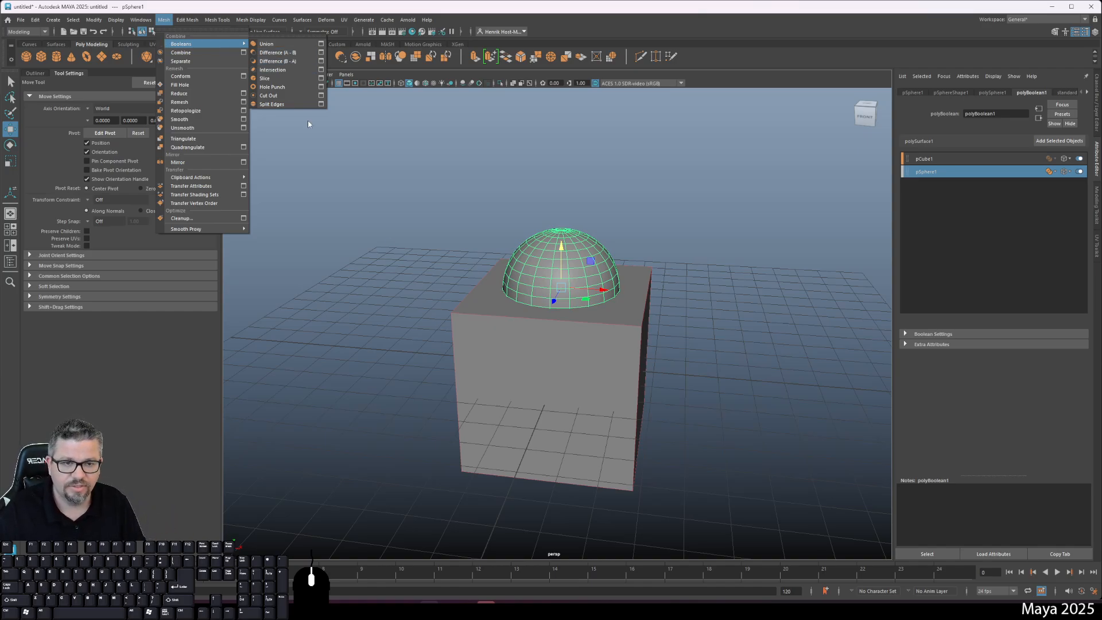
left_click(281, 52)
left_click(554, 245)
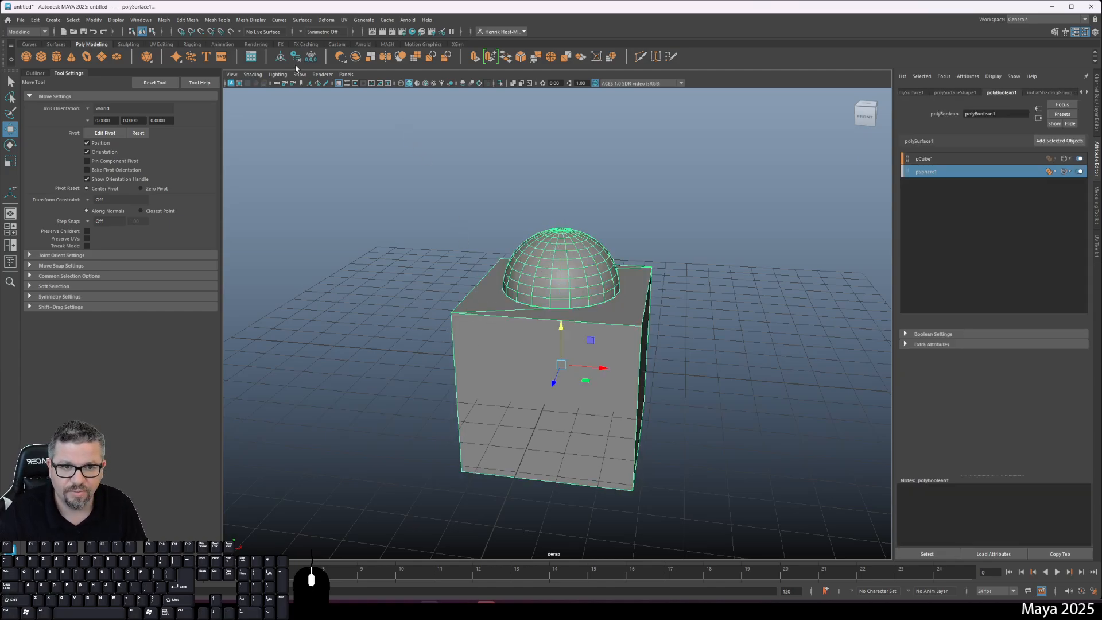
left_click(443, 351)
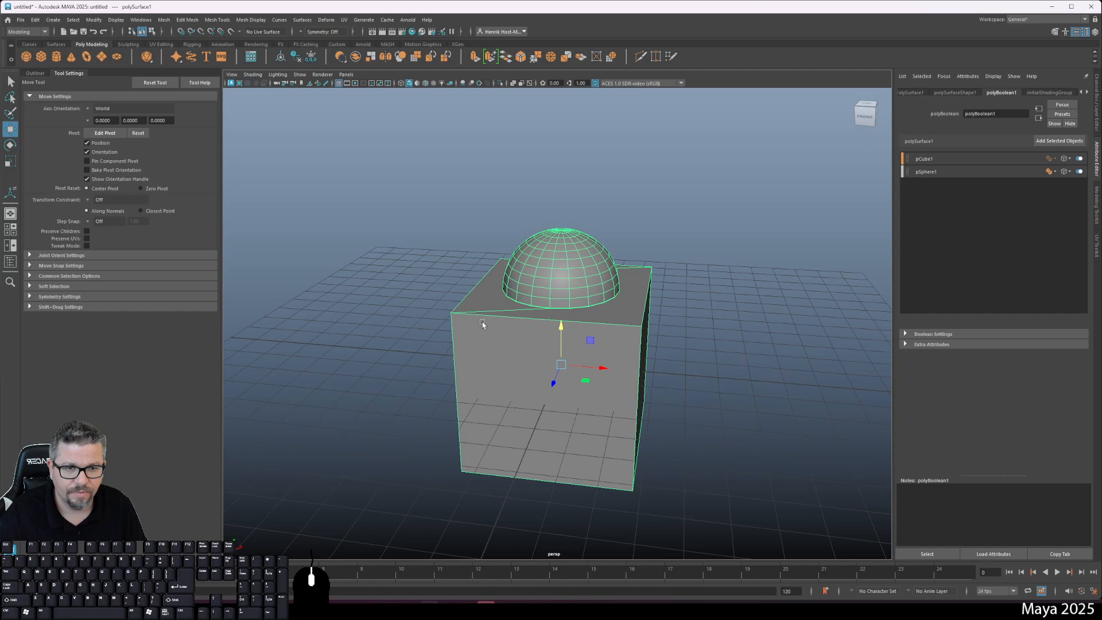
left_click(407, 342)
Undo back to before the Boolean Union and reselect the separate objects, the sphere first and the cube second
key("ctrl+z")
key("ctrl+z")
key("ctrl+z")
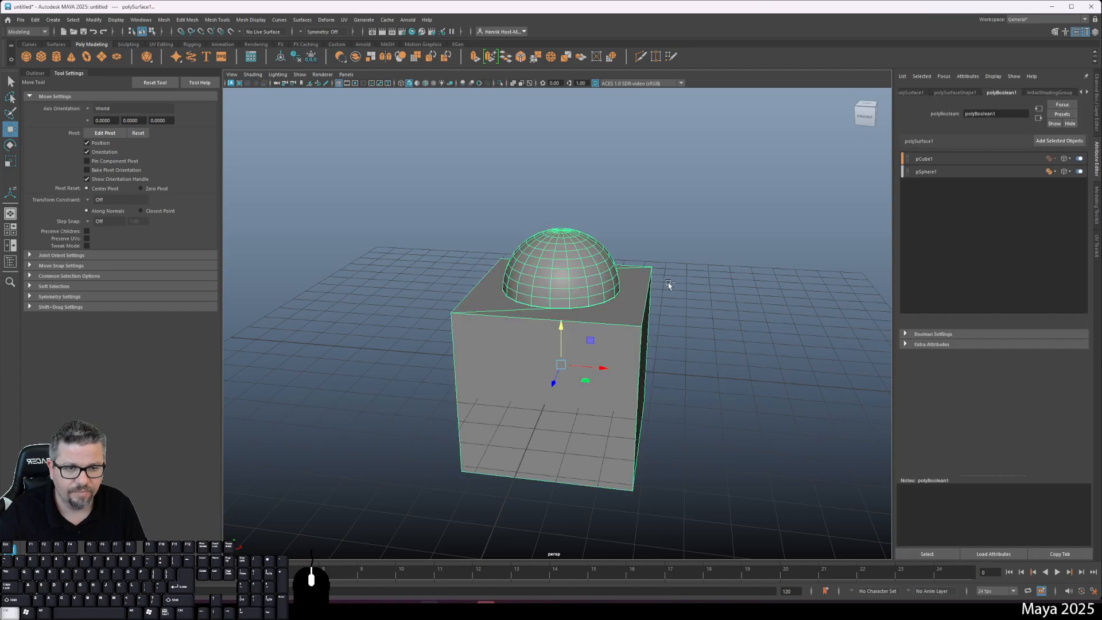
key("ctrl+z")
key("ctrl+z")
key("ctrl+z")
key("ctrl+z")
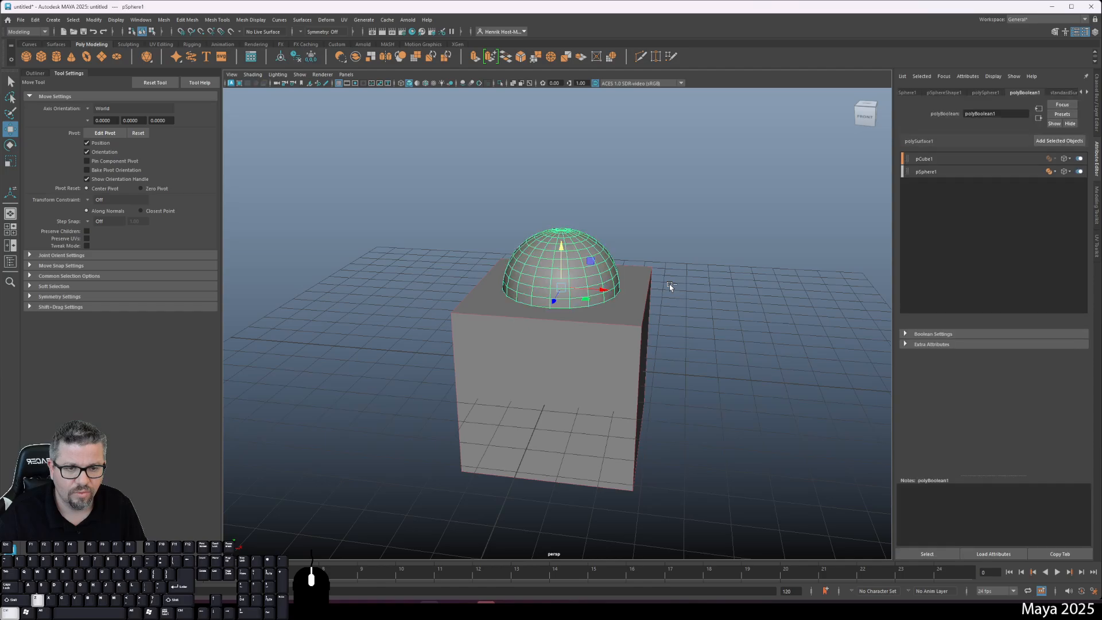
key("ctrl+z")
key("ctrl+z")
key("ctrl+z")
key("ctrl+z")
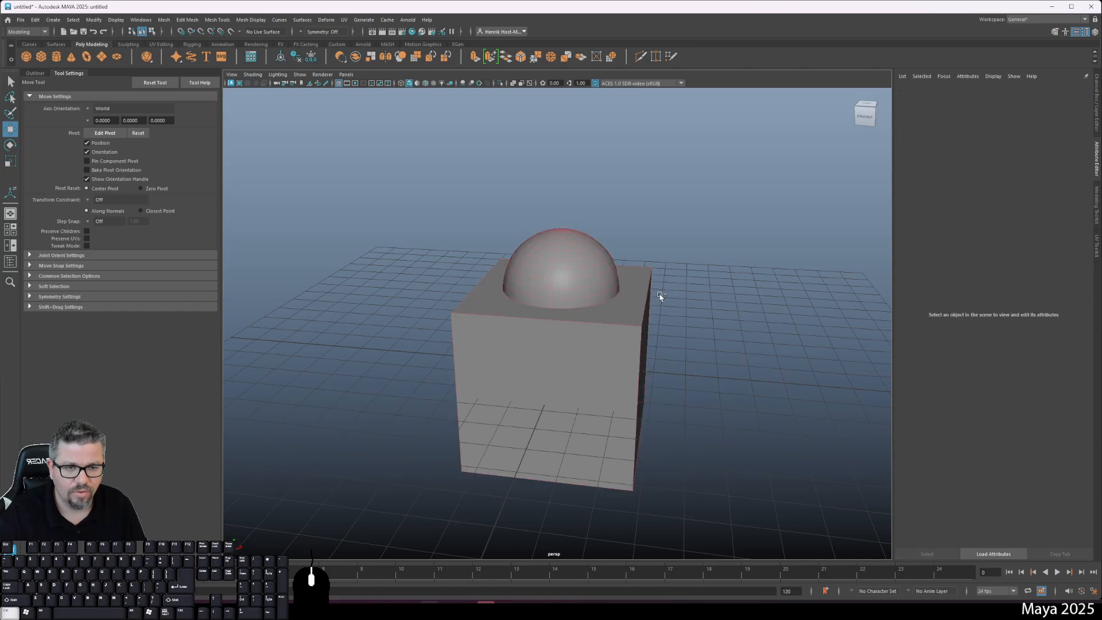
key("ctrl+z")
key("ctrl+z")
key("ctrl+z")
key("ctrl+z")
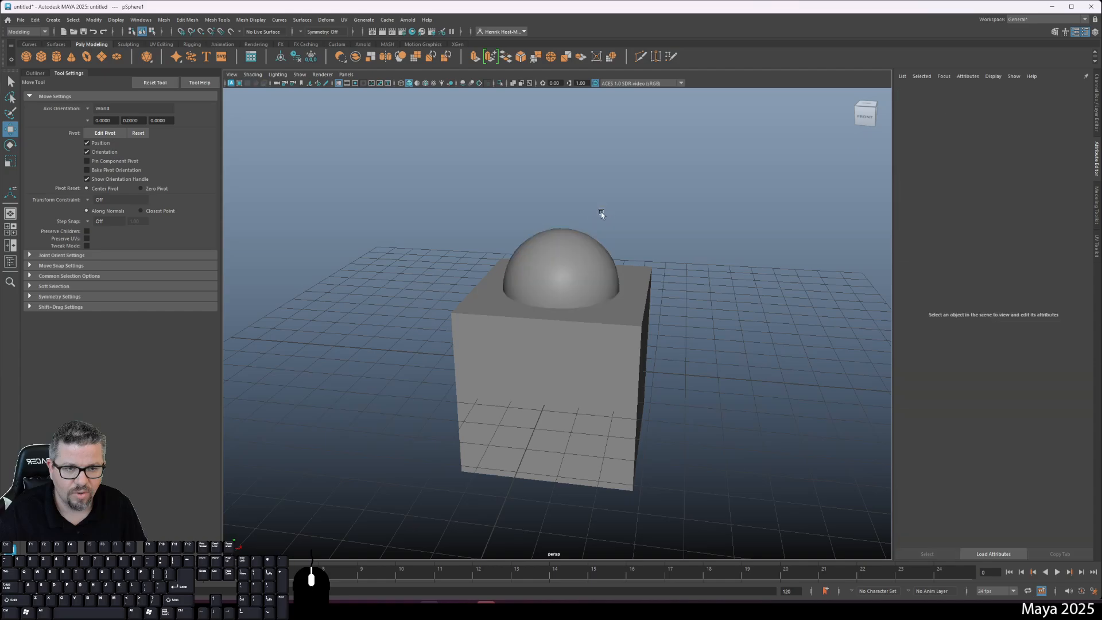
key("ctrl+z")
key("ctrl+z")
key("ctrl+z")
key("ctrl+z")
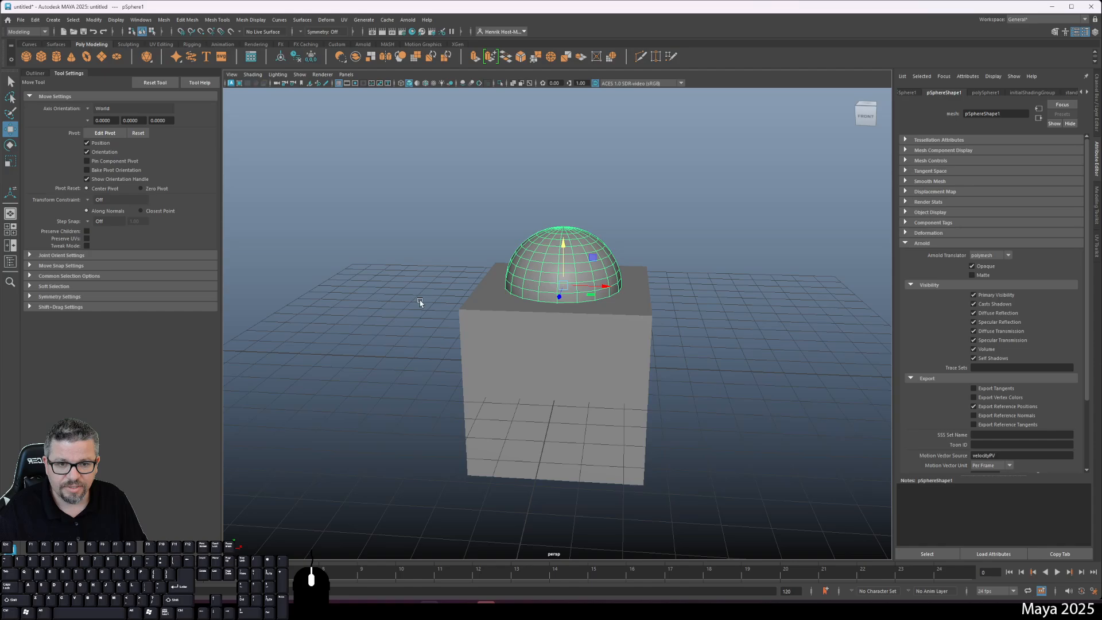
key("ctrl+z")
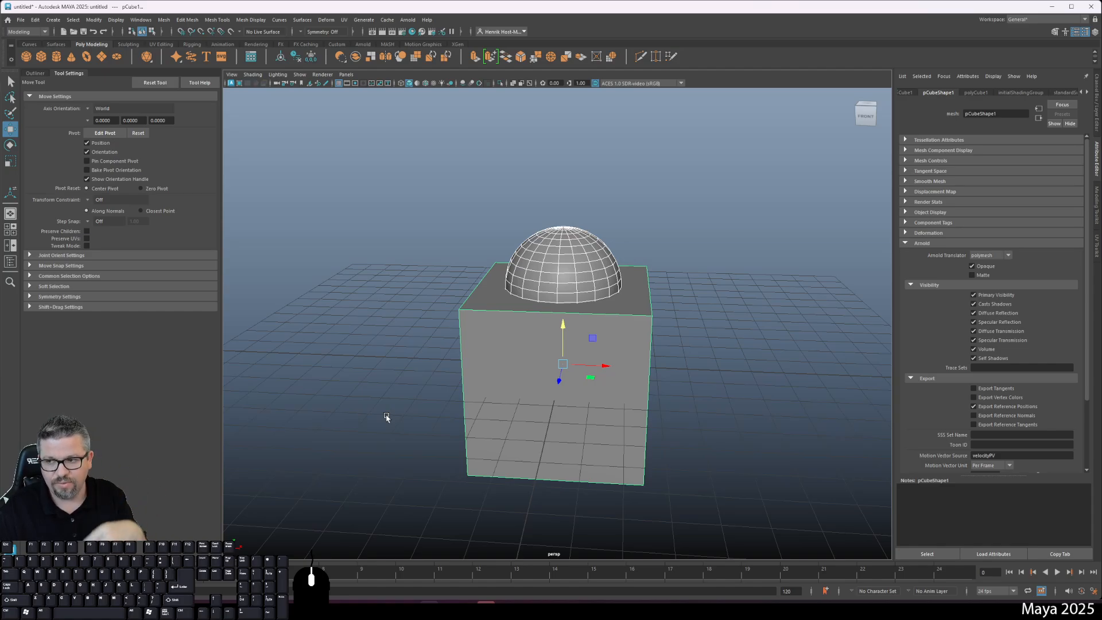
Try a Boolean Difference (A - B) that subtracts the cube from the sphere, and undo it
left_click(164, 19)
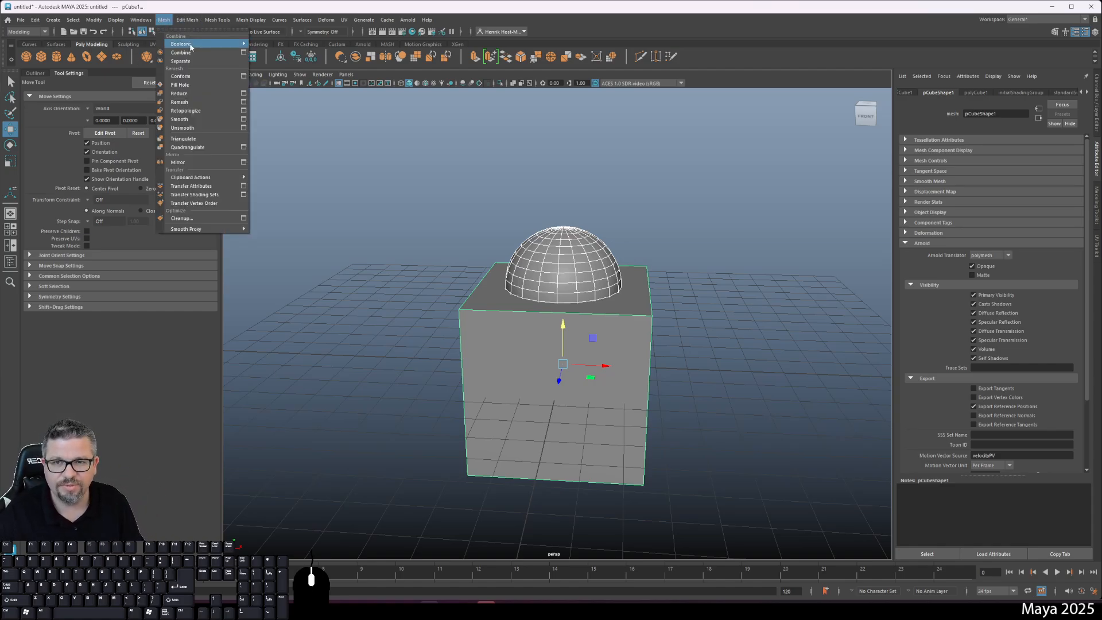
mouse_move(192, 47)
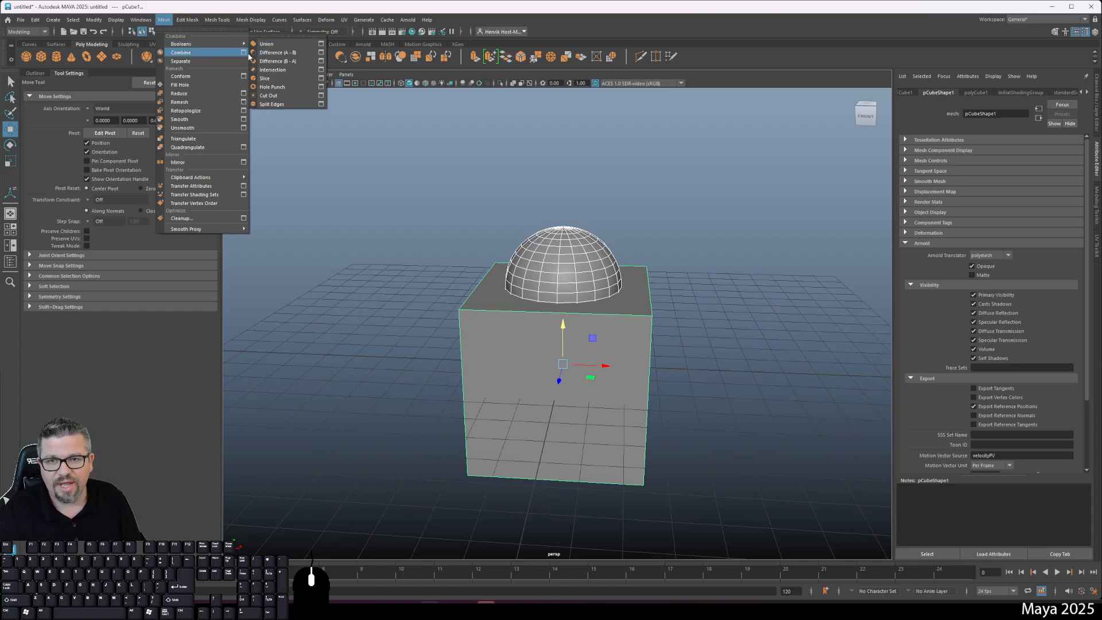
left_click(280, 56)
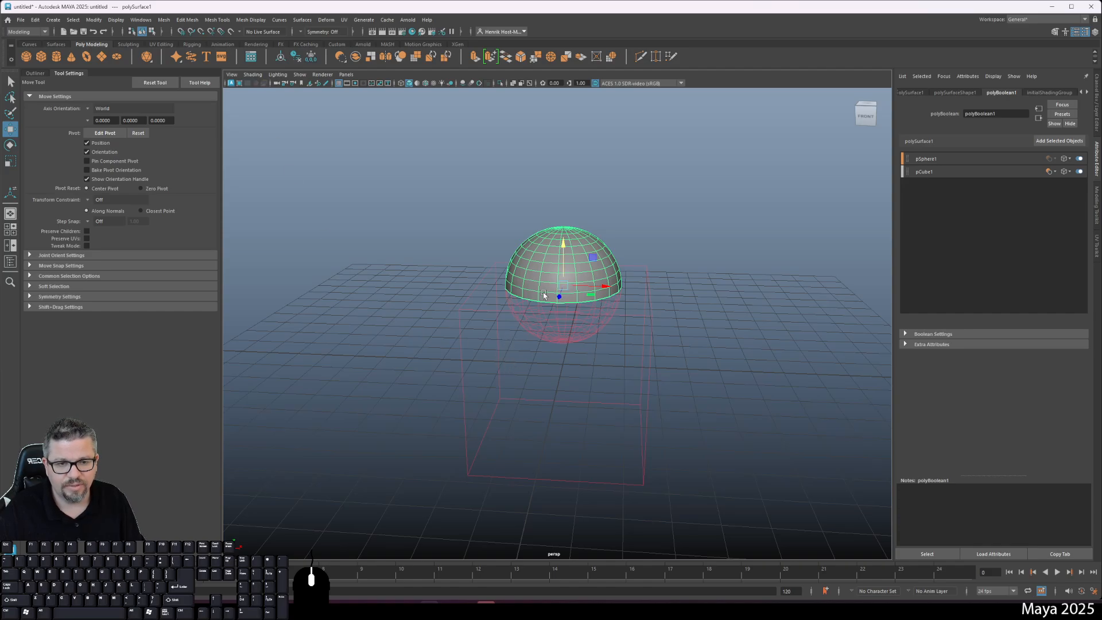
key("ctrl+z")
Subtract the sphere from the cube with a Boolean Difference (B - A) and view the hollow from several angles
left_click(164, 19)
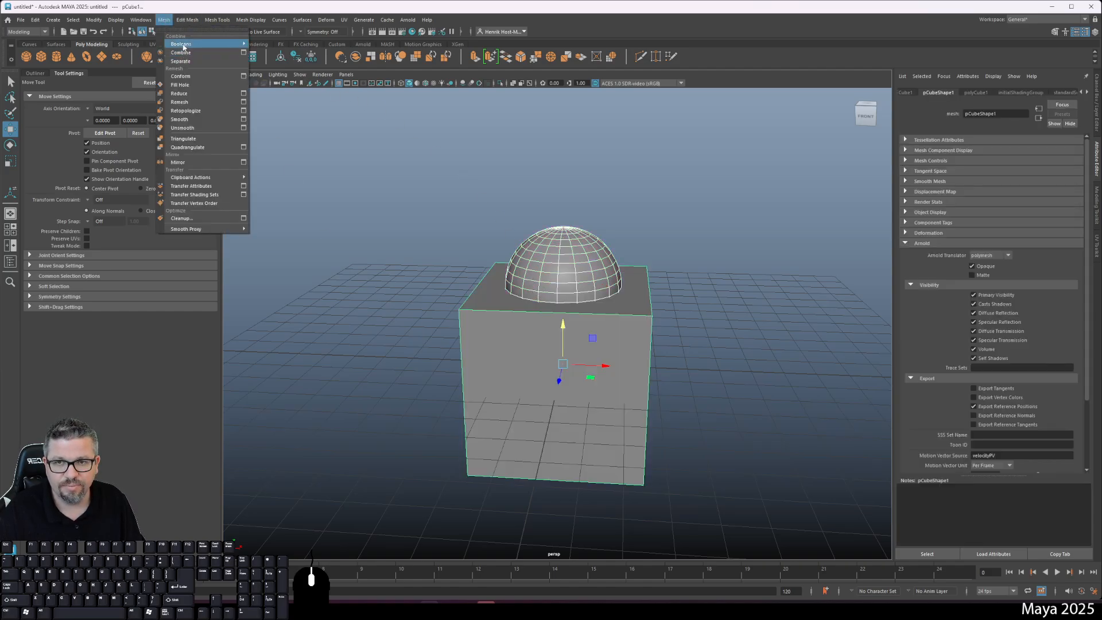
mouse_move(238, 45)
left_click(282, 61)
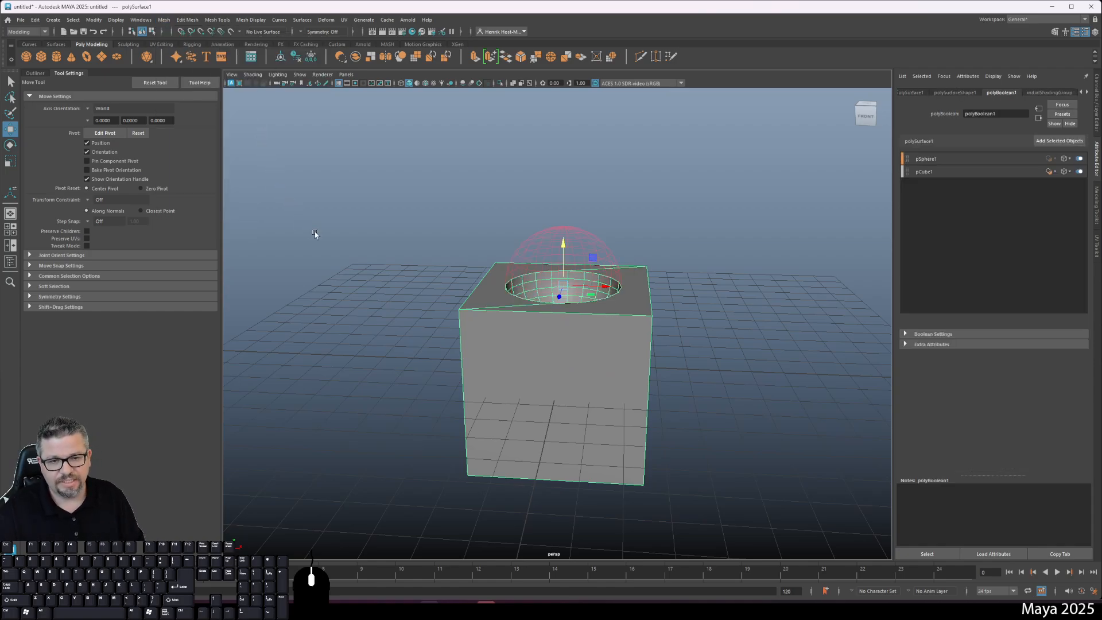
left_click_drag(822, 340, 797, 379, "alt")
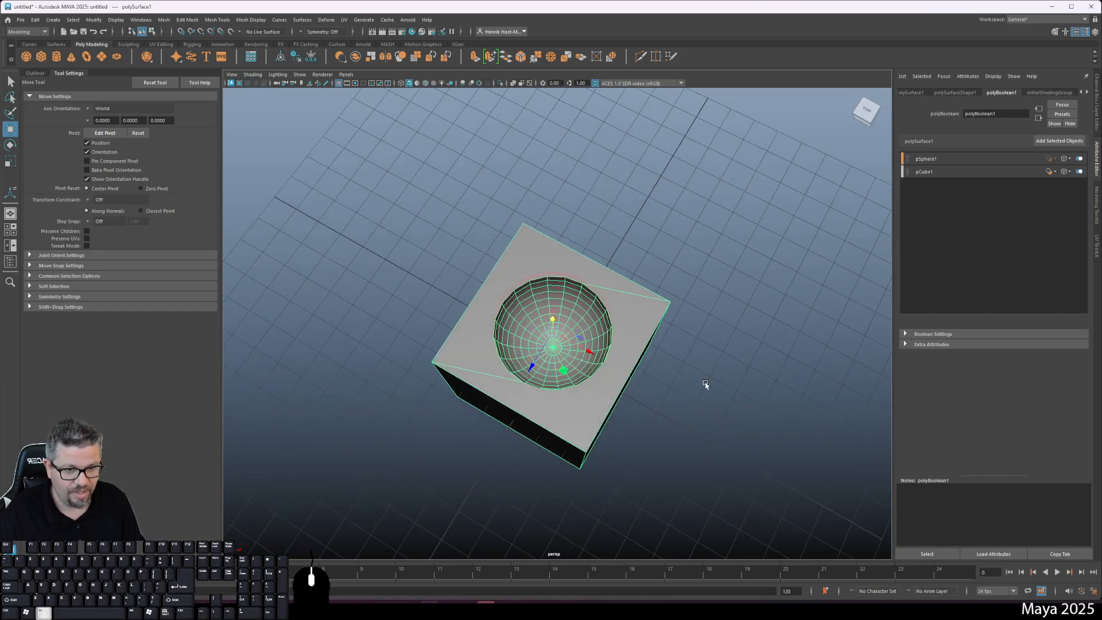
left_click_drag(706, 383, 730, 342, "alt")
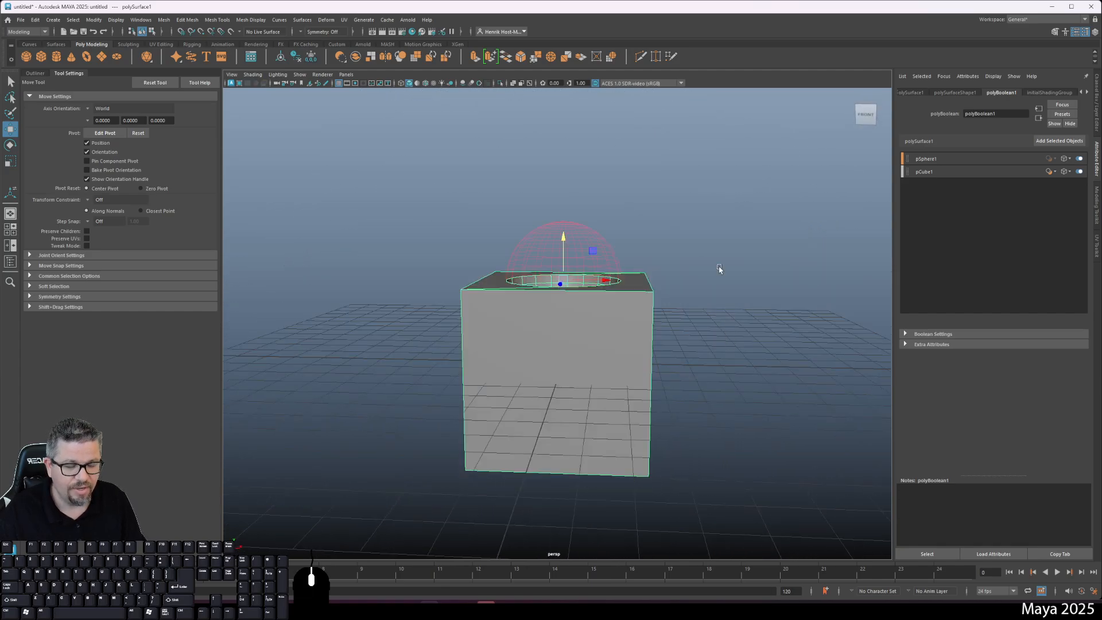
Try moving the Boolean's sphere operand upward and back down into the cube
left_click(612, 260)
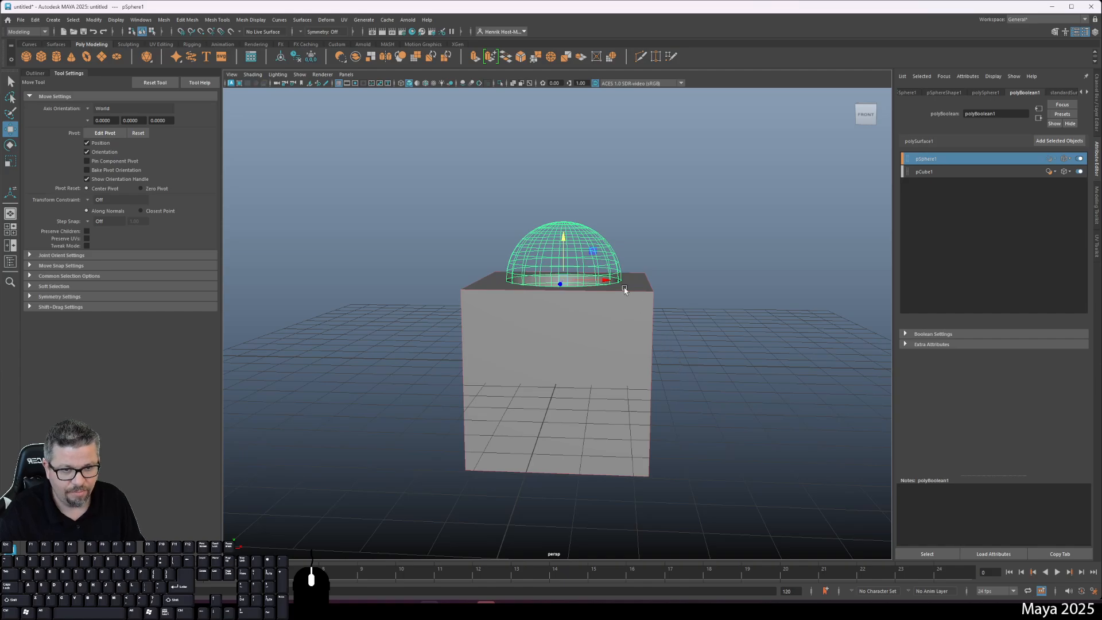
left_click_drag(556, 237, 583, 186)
left_click_drag(584, 270, 546, 364, "alt")
right_click_drag(546, 364, 604, 351, "alt")
left_click_drag(605, 351, 607, 272, "alt")
left_click_drag(559, 152, 594, 262)
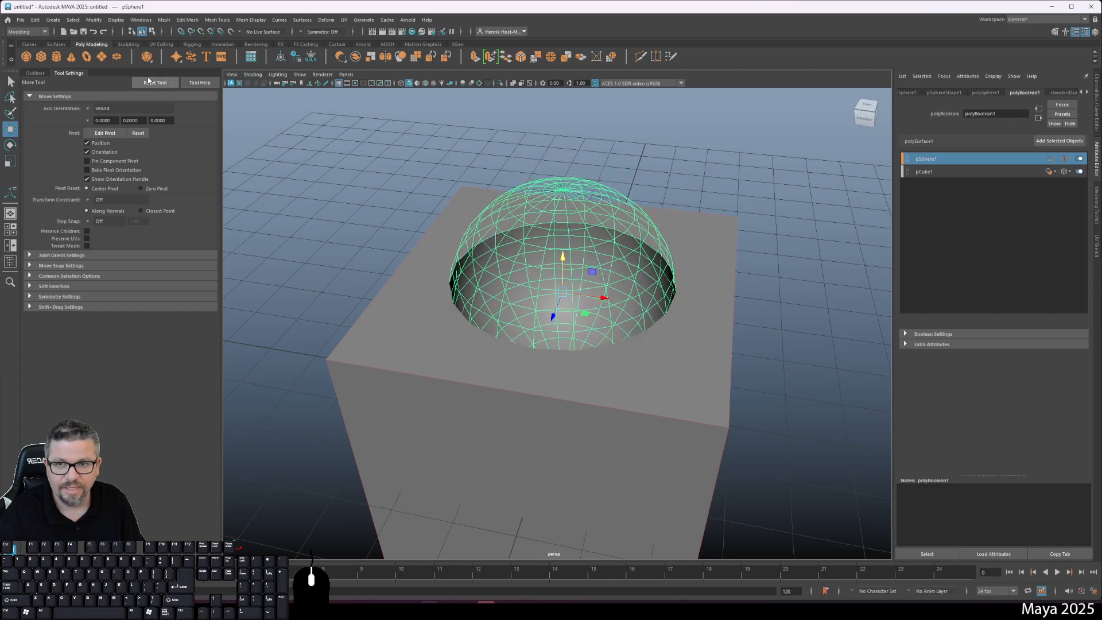
Turn on Wireframe on Shaded and examine the edges running from the spherical cavity to the cube's corners
left_click(252, 75)
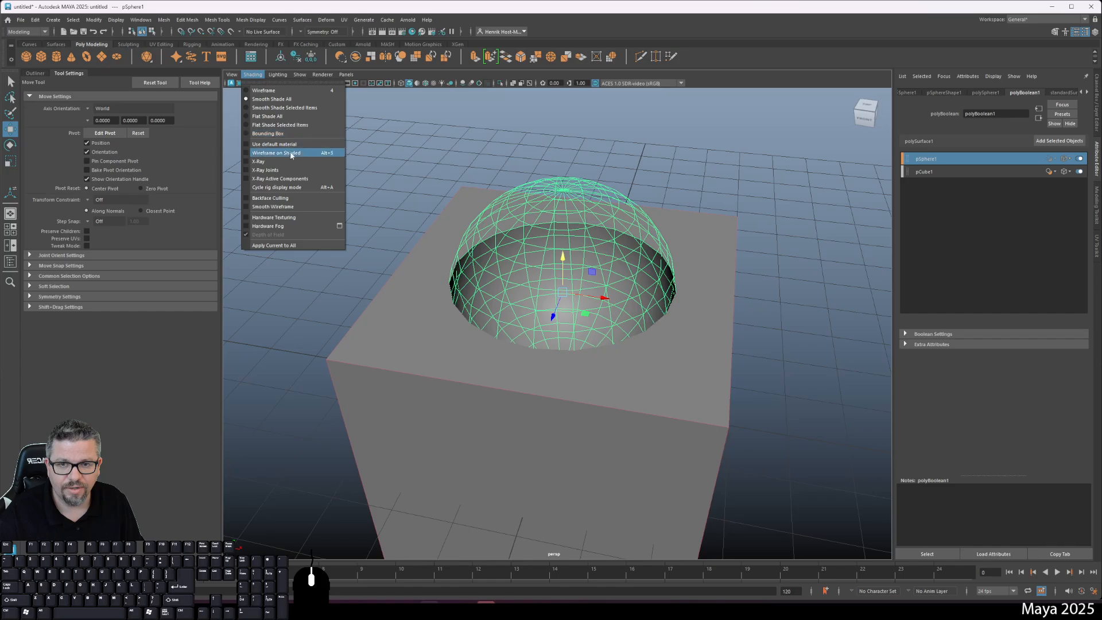
left_click(276, 153)
mouse_move(553, 333)
left_mouse_down("alt")
mouse_move(611, 339)
mouse_move(587, 295)
mouse_move(582, 252)
mouse_move(577, 356)
mouse_move(567, 306)
mouse_move(545, 315)
left_mouse_up("alt")
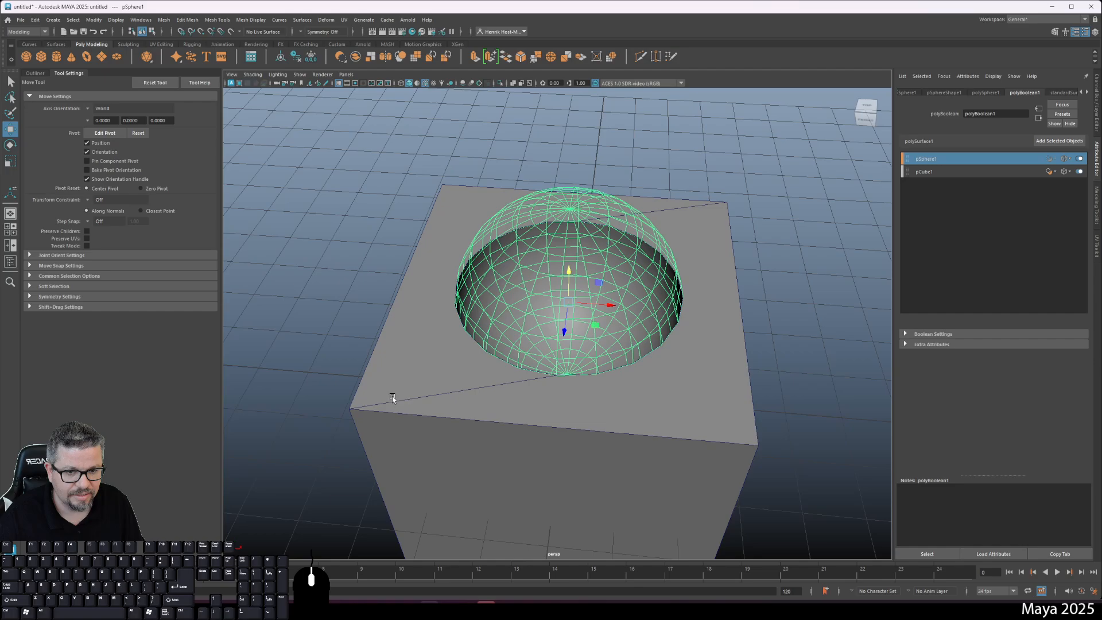
left_click_drag(526, 366, 454, 254, "alt")
left_click_drag(515, 233, 322, 455, "alt")
left_click_drag(321, 455, 587, 419, "alt")
Undo the last two changes and frame the sphere operand in the view
key("ctrl+z")
key("ctrl+z")
left_click_drag(548, 211, 402, 206)
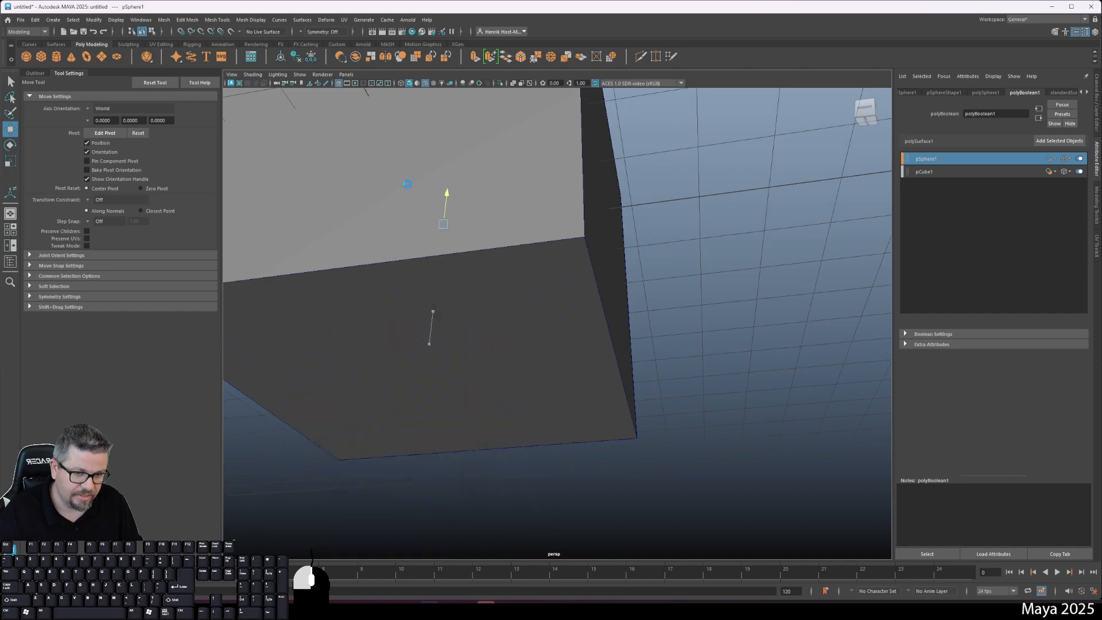
key("f")
left_click_drag(582, 269, 517, 258)
right_click_drag(517, 258, 459, 252, "alt")
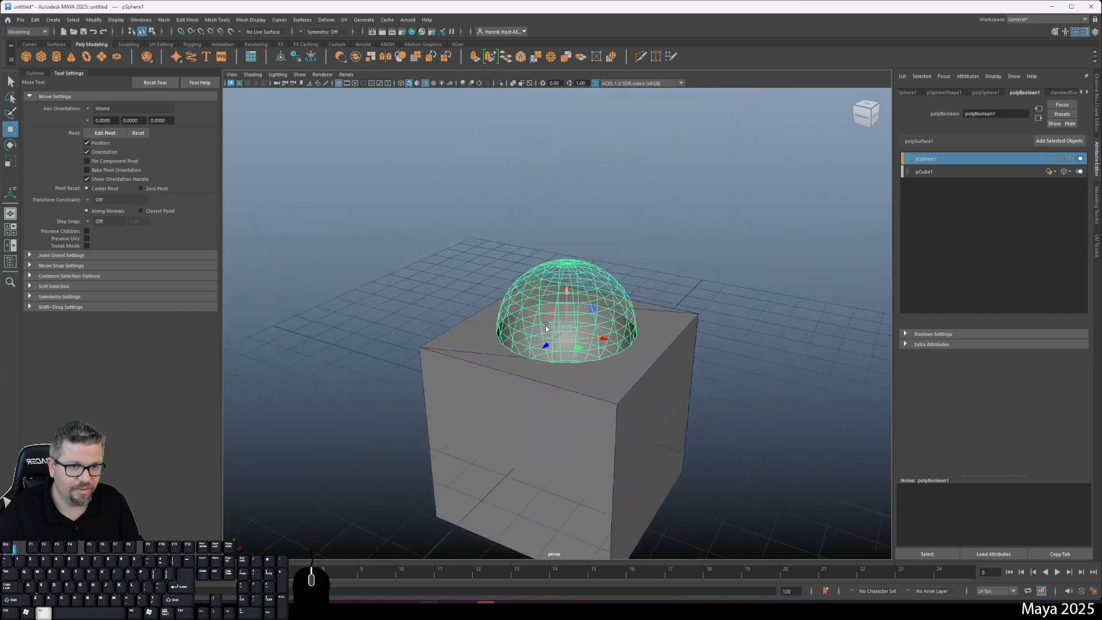
left_click_drag(546, 275, 517, 321, "alt")
Deselect everything and delete all non-deformer history in the scene
left_click(585, 335)
left_click_drag(585, 335, 320, 216, "alt")
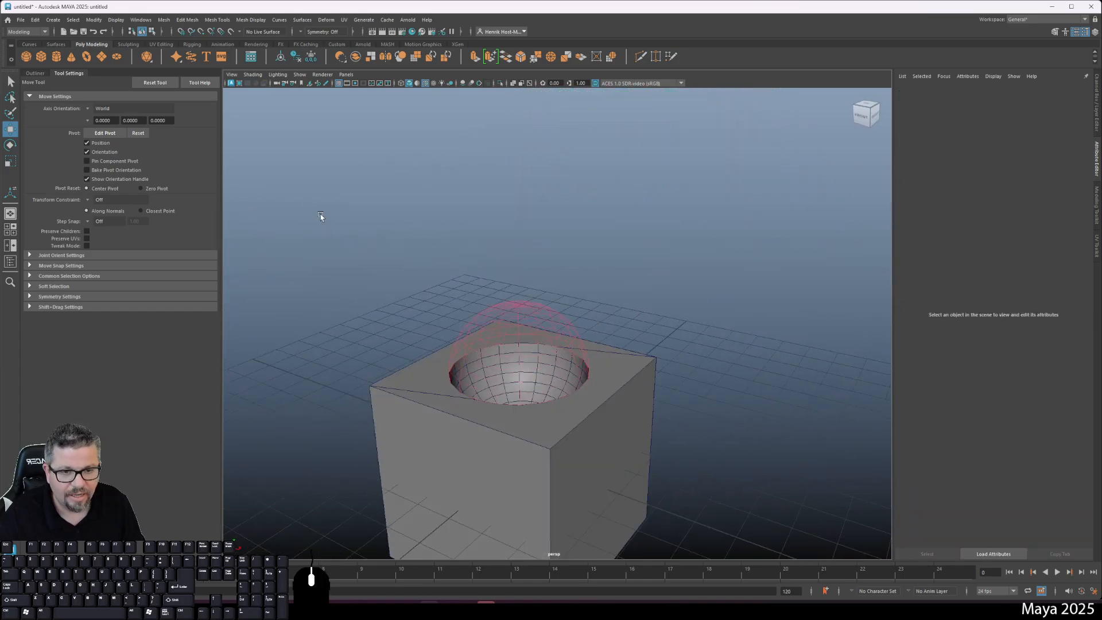
left_click(35, 20)
mouse_move(103, 132)
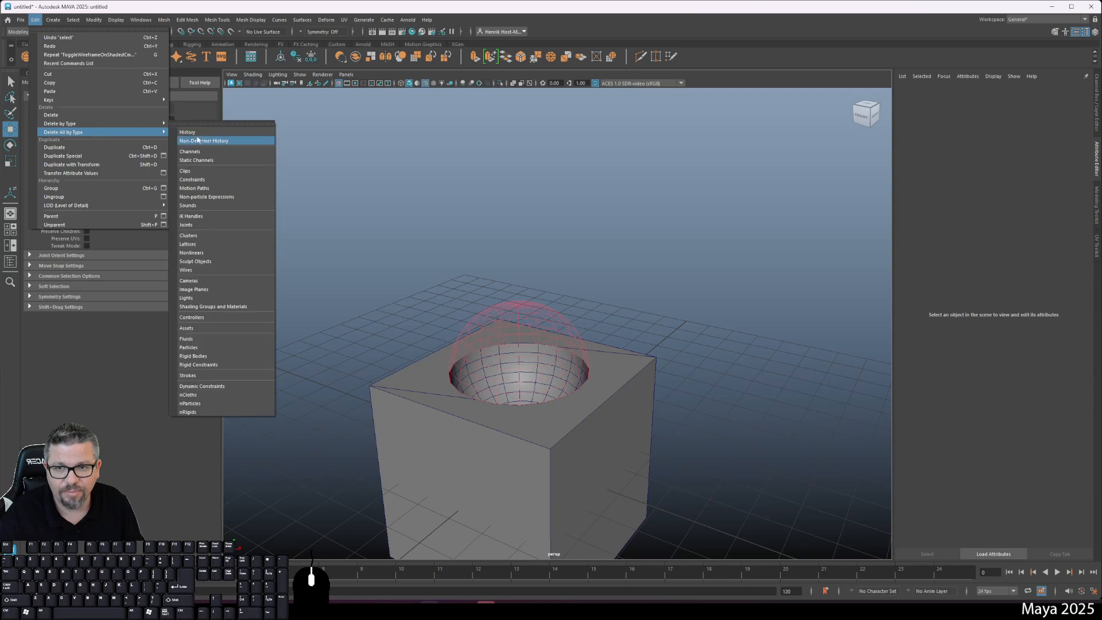
left_click(197, 140)
Preview the hollowed cube with smooth mesh display and return it to the unsmoothed display
left_click(518, 370)
left_click_drag(365, 464, 537, 325, "alt")
key("3")
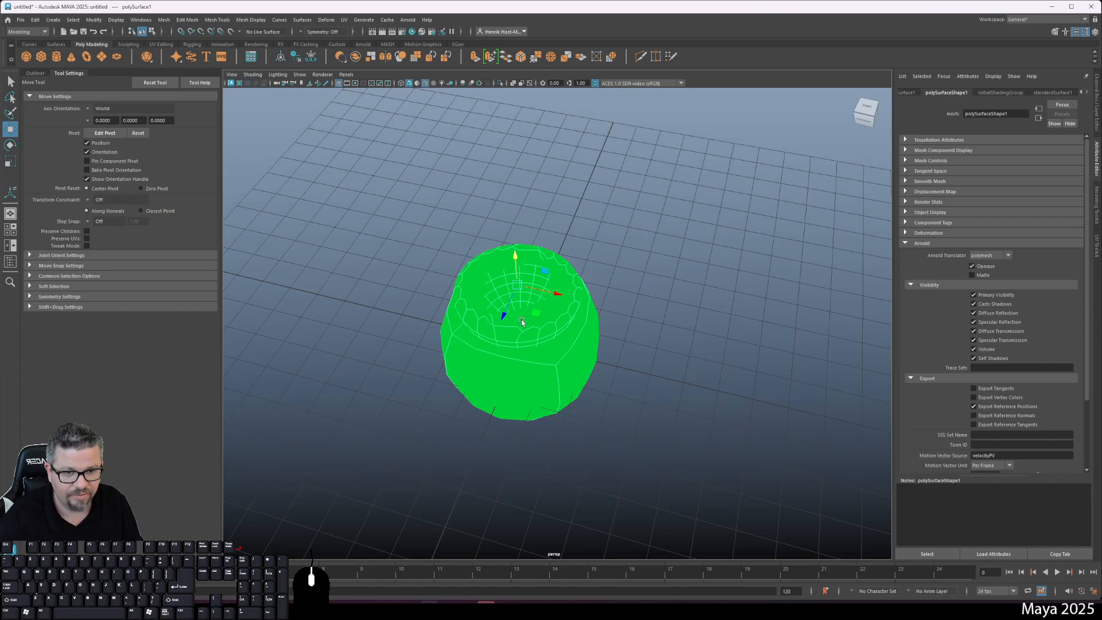
left_click_drag(517, 367, 523, 253, "alt")
key("1")
Assign a Blinn material to the green hollowed cube and deselect it
right_click(456, 240)
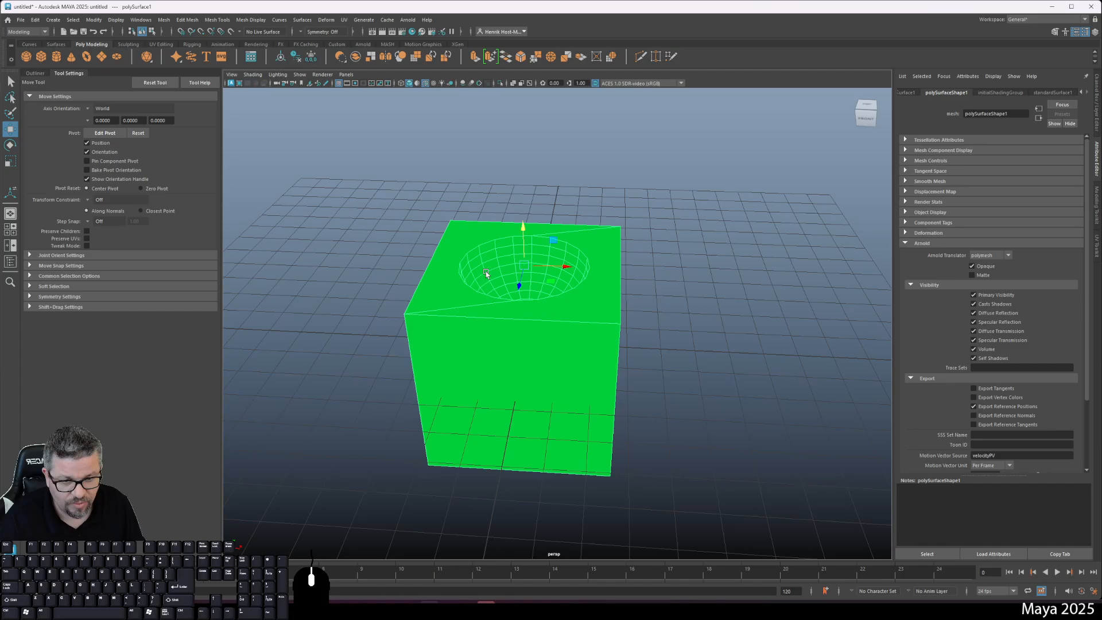
left_click_drag(472, 340, 452, 250, "alt")
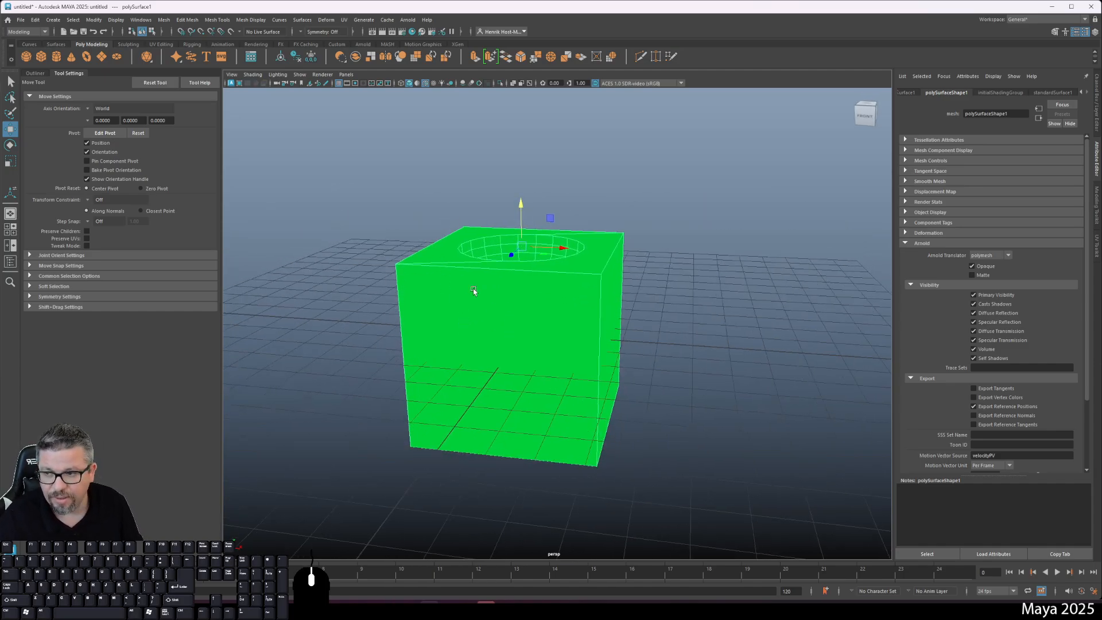
right_click(478, 251)
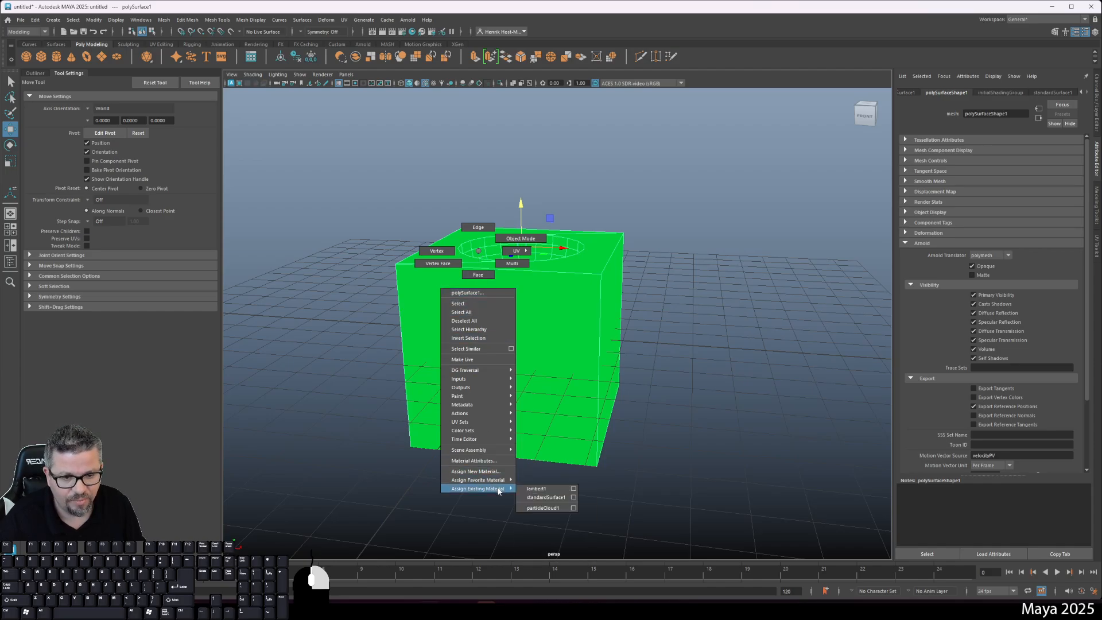
mouse_move(497, 481)
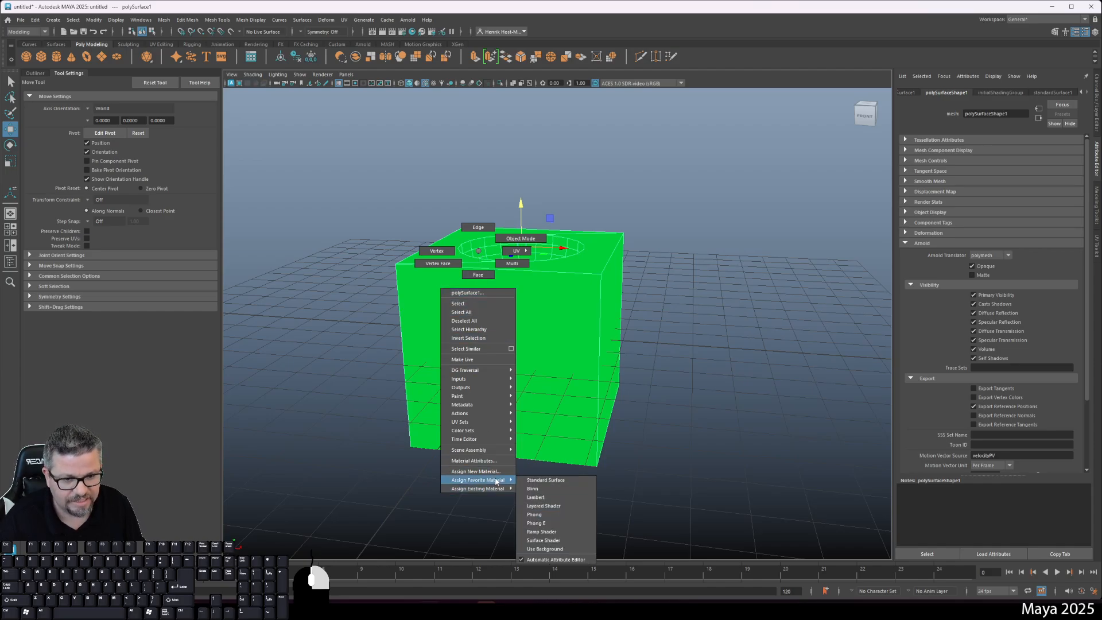
left_click(553, 489)
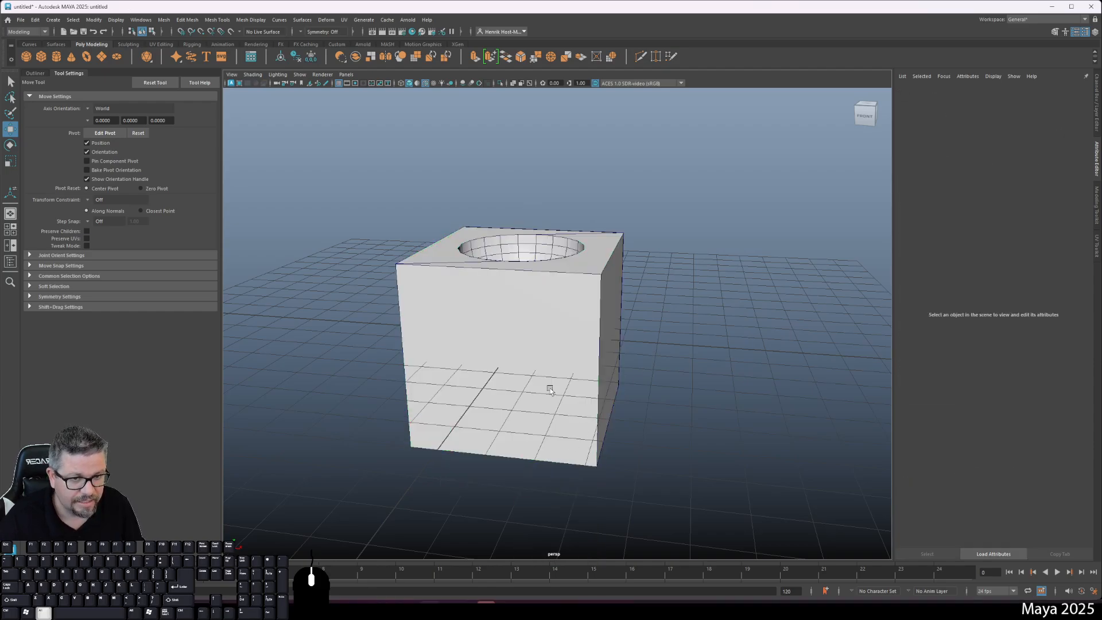
left_click_drag(546, 386, 477, 356, "alt")
left_click(383, 396)
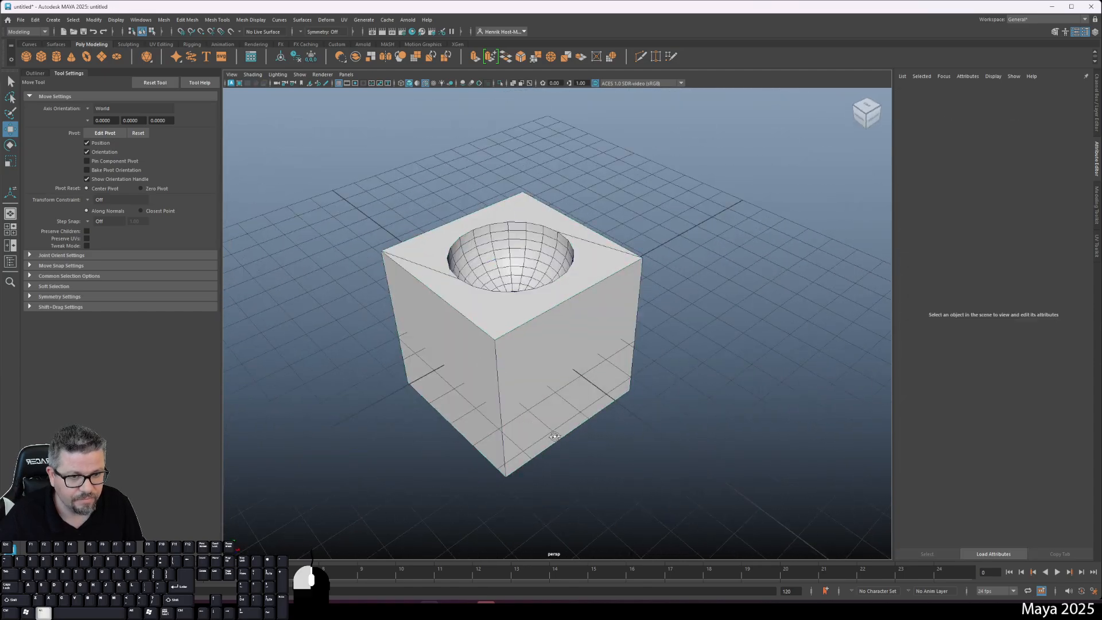
Select the hollowed cube again, reassign its material and deselect it
left_click_drag(424, 397, 596, 375, "alt")
left_click_drag(499, 330, 548, 337, "alt")
left_click(559, 274)
right_click_drag(558, 272, 628, 522)
left_click_drag(633, 397, 586, 387, "alt")
left_click(491, 356)
left_click_drag(491, 356, 689, 241, "alt")
left_click(696, 239)
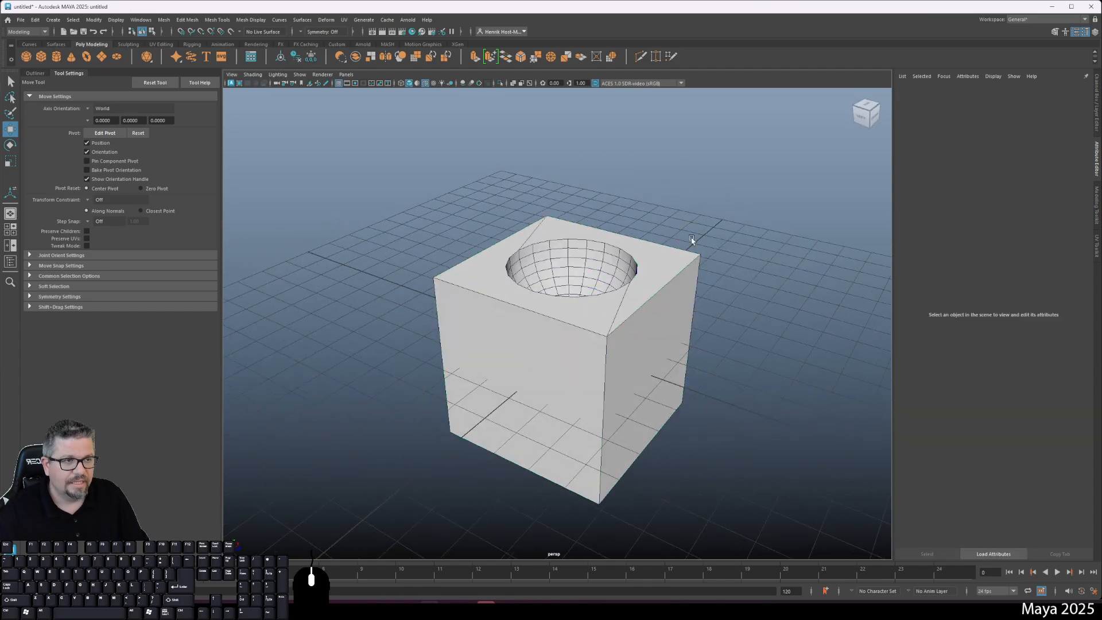
left_click(664, 290)
left_click(706, 239)
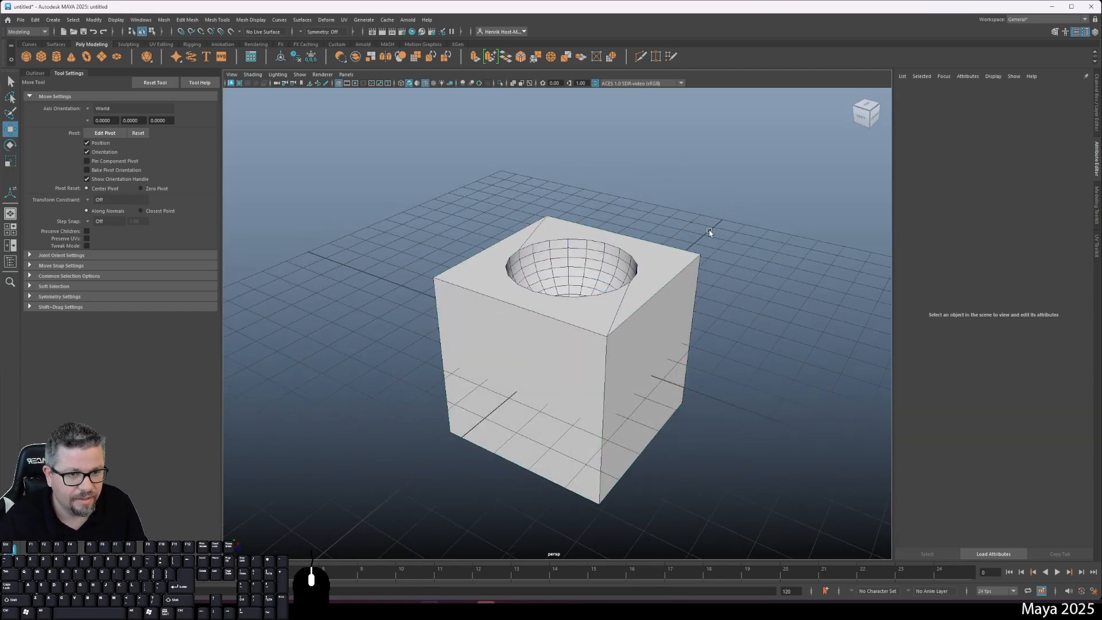
Preview the re-shaded mesh with smooth mesh display from several sides, and switch back to the unsmoothed display
left_click_drag(706, 239, 583, 367, "alt")
left_click(581, 356)
key("3")
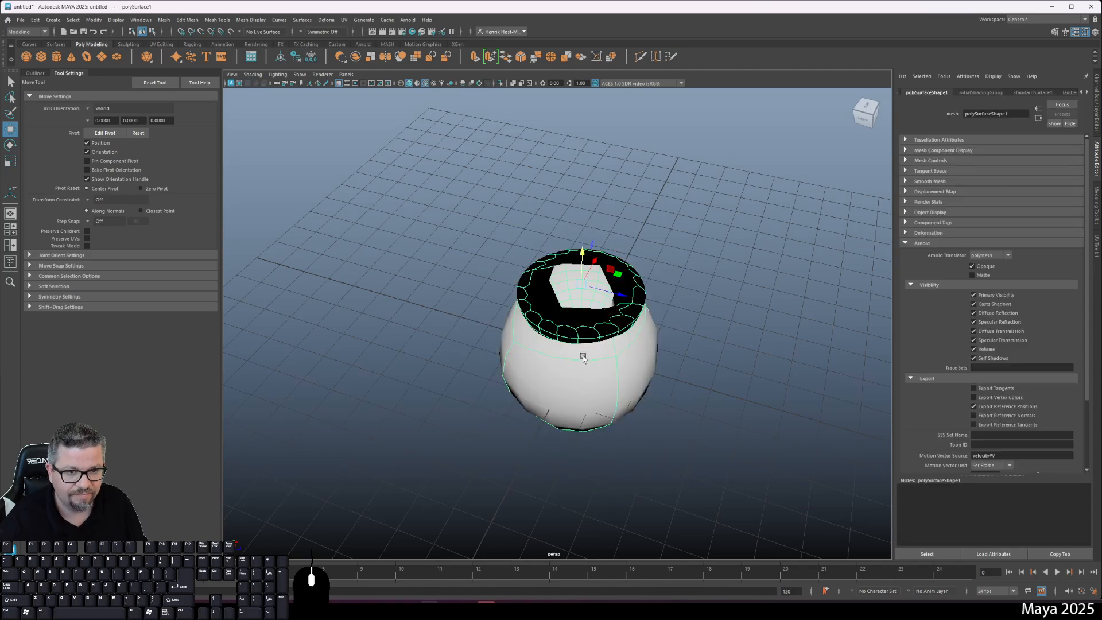
left_click(697, 437)
left_click_drag(638, 435, 573, 287, "alt")
left_click(536, 347)
left_click_drag(536, 348, 623, 331, "alt")
key("1")
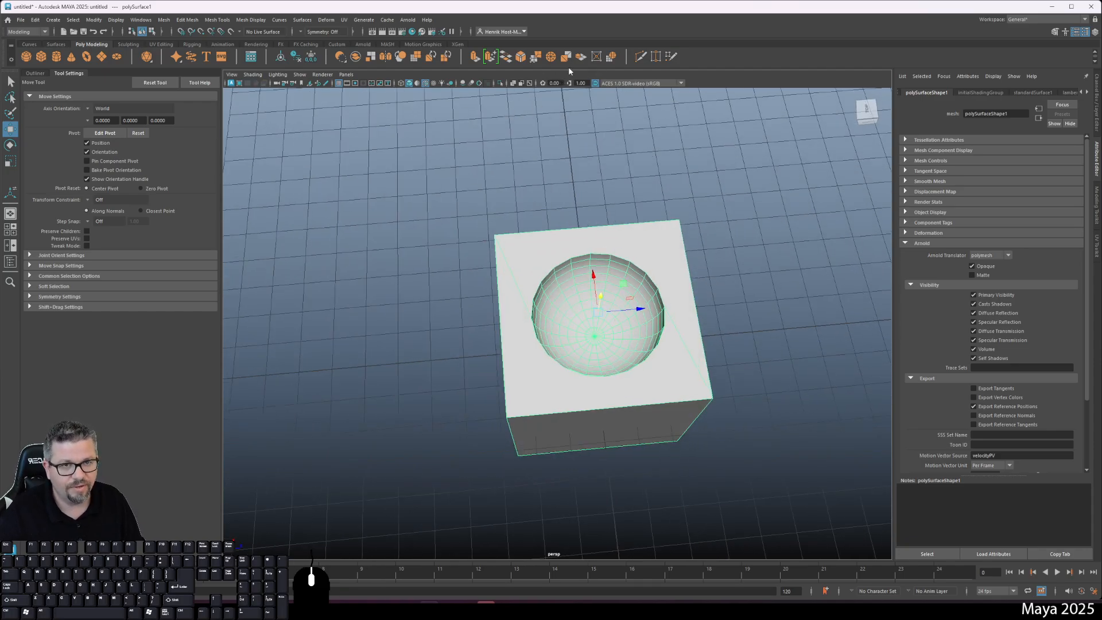
Cut an edge across the top face from a hole rim vertex to the nearest cube corner with the Multi-Cut tool
left_click(640, 57)
left_click_drag(550, 367, 605, 330, "alt")
right_click_drag(574, 379, 603, 396, "alt")
left_click_drag(603, 379, 592, 410, "alt")
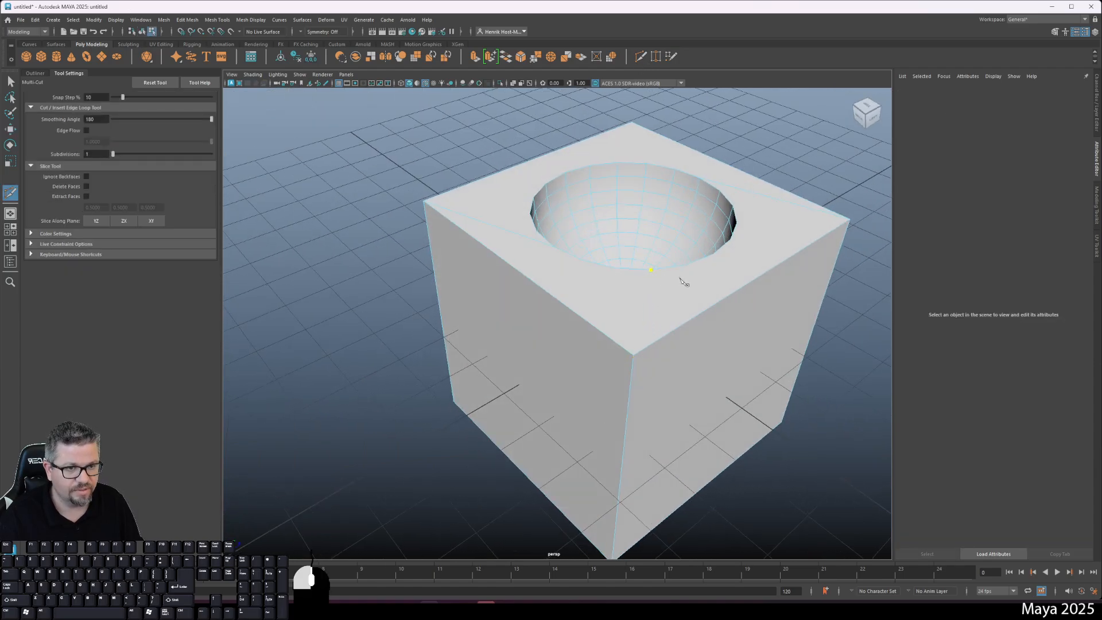
left_click(633, 354)
right_click(546, 418)
left_click(546, 419)
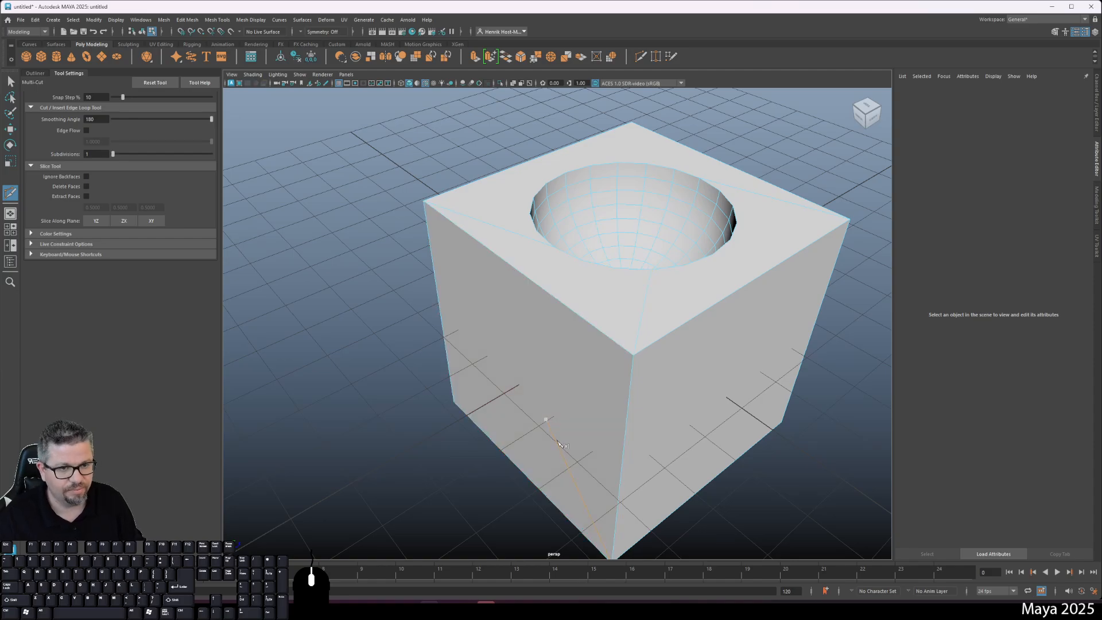
Try to cut further edges from neighbouring rim vertices to the same top-face corner
left_click(615, 269)
left_click(633, 355)
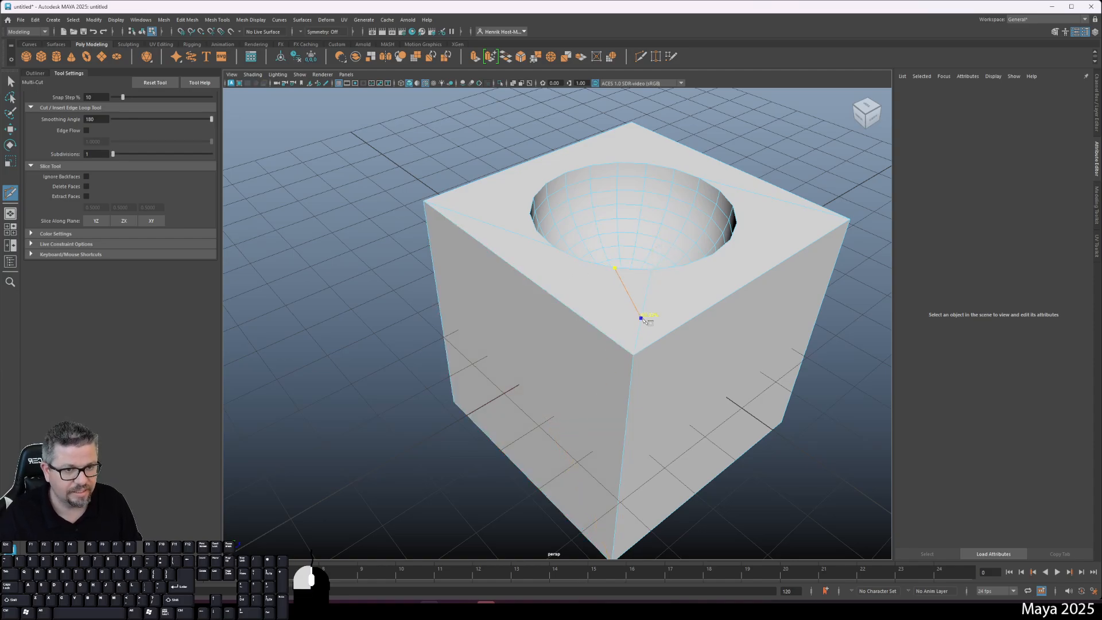
left_click_drag(576, 529, 510, 467, "alt")
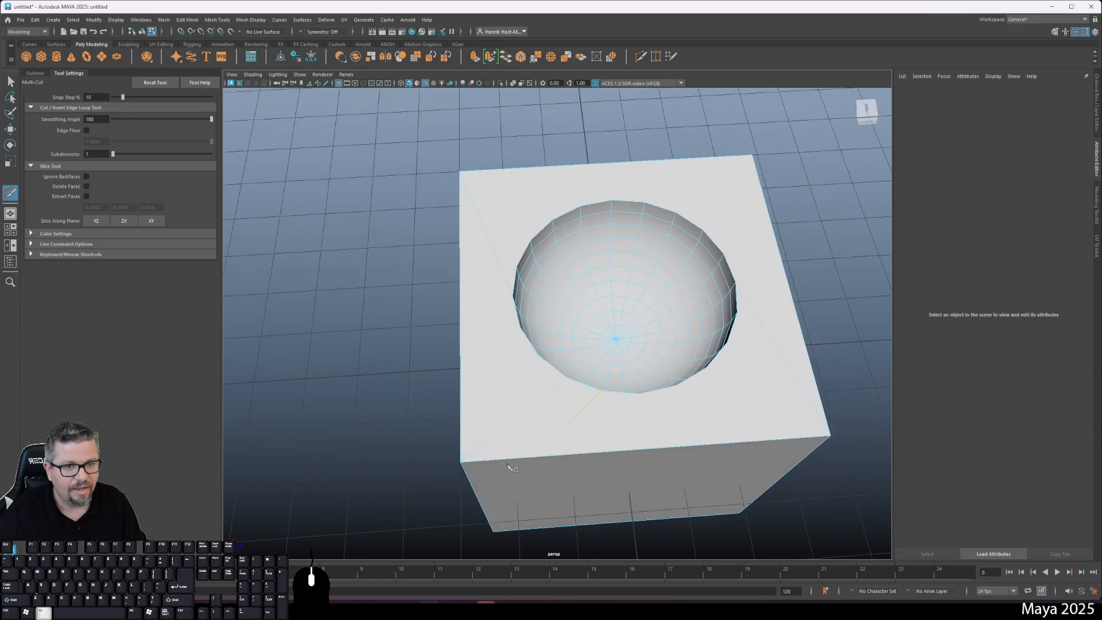
left_click(520, 327)
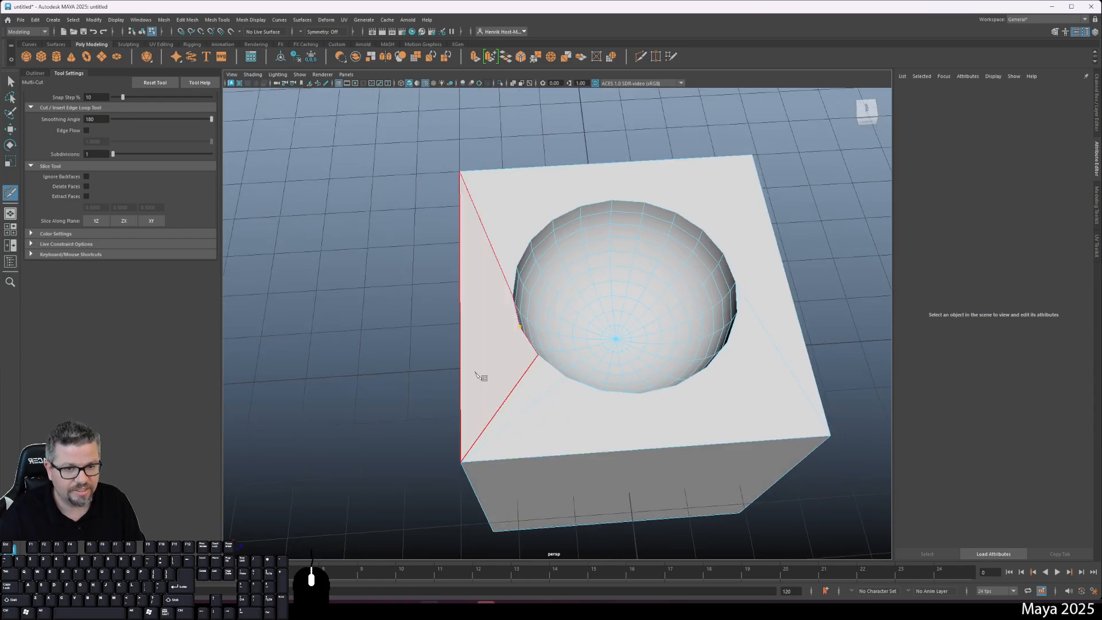
left_click(459, 462)
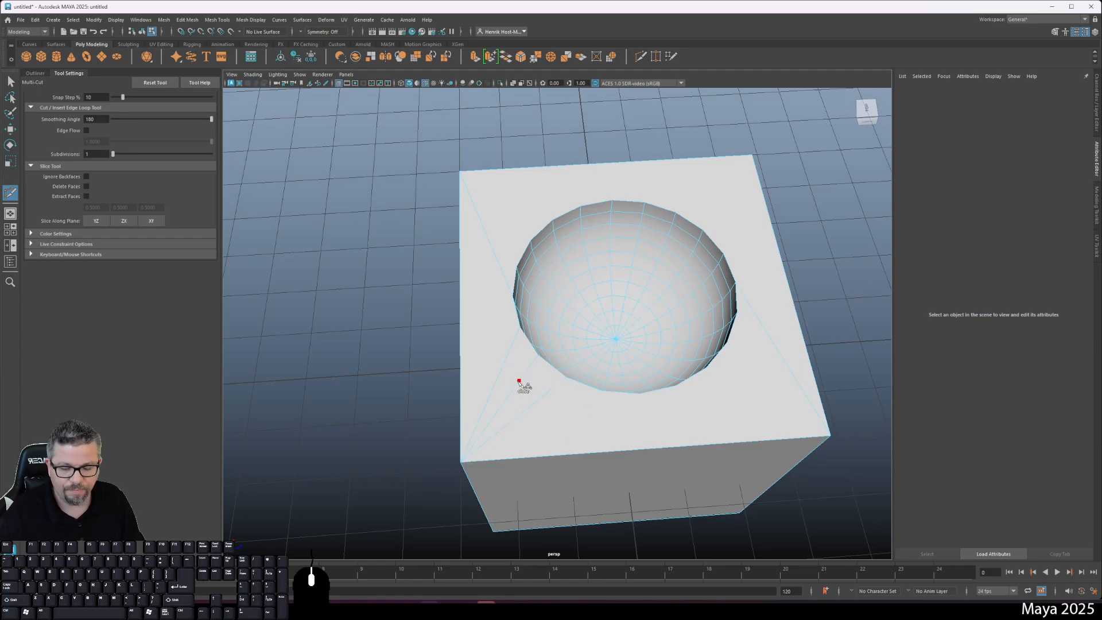
Cut separate edges from three neighbouring rim vertices of the hole to the nearest top-face corner
left_click_drag(584, 293, 591, 374, "alt")
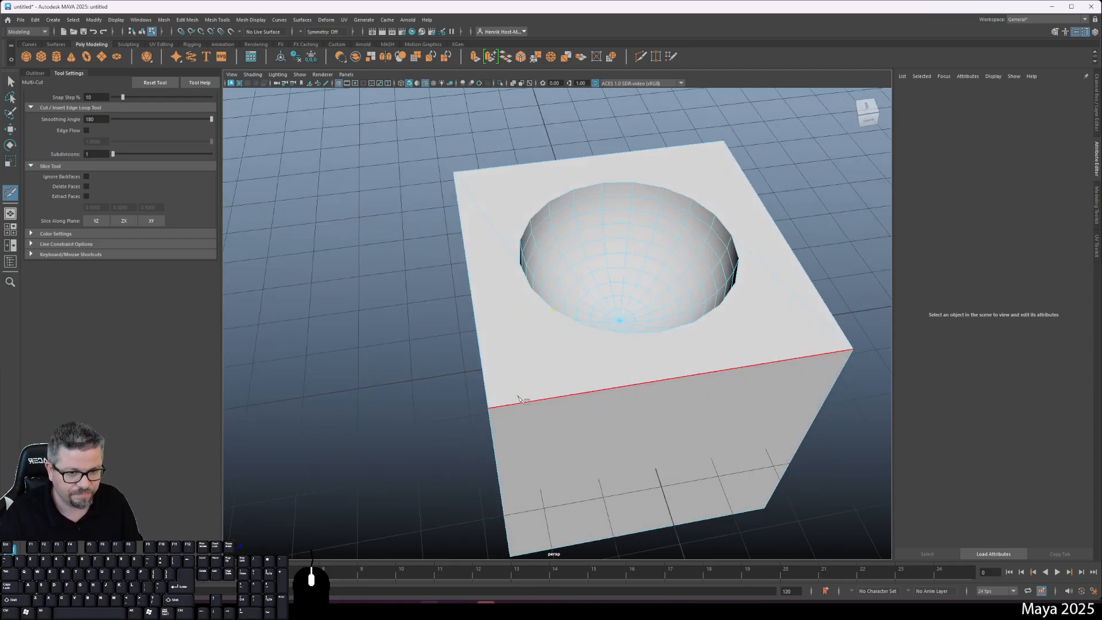
left_click(488, 407)
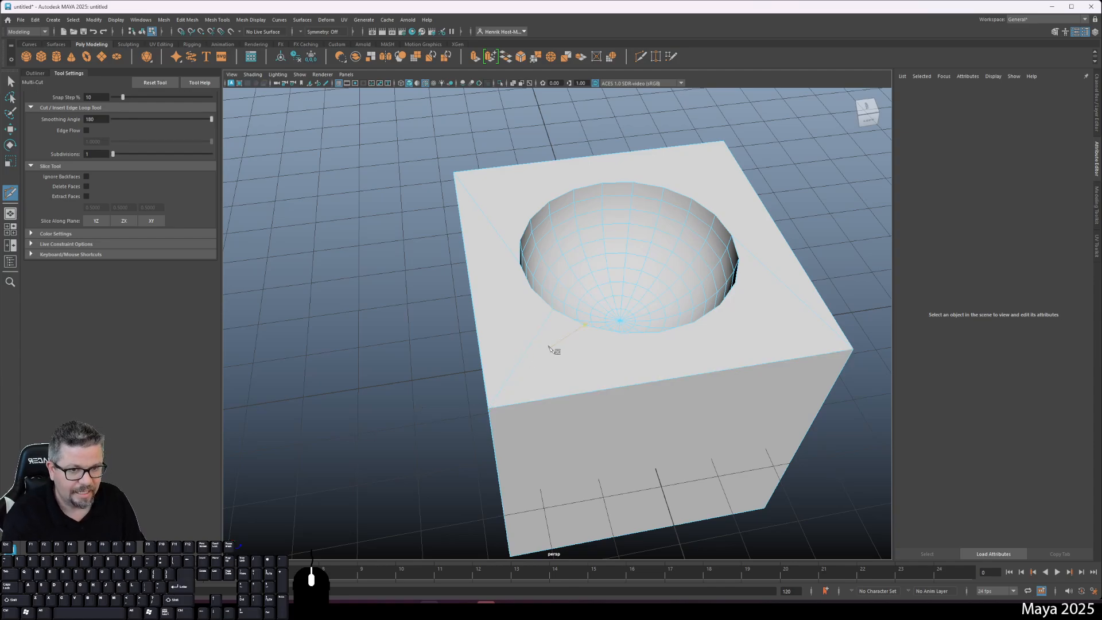
left_click(565, 320)
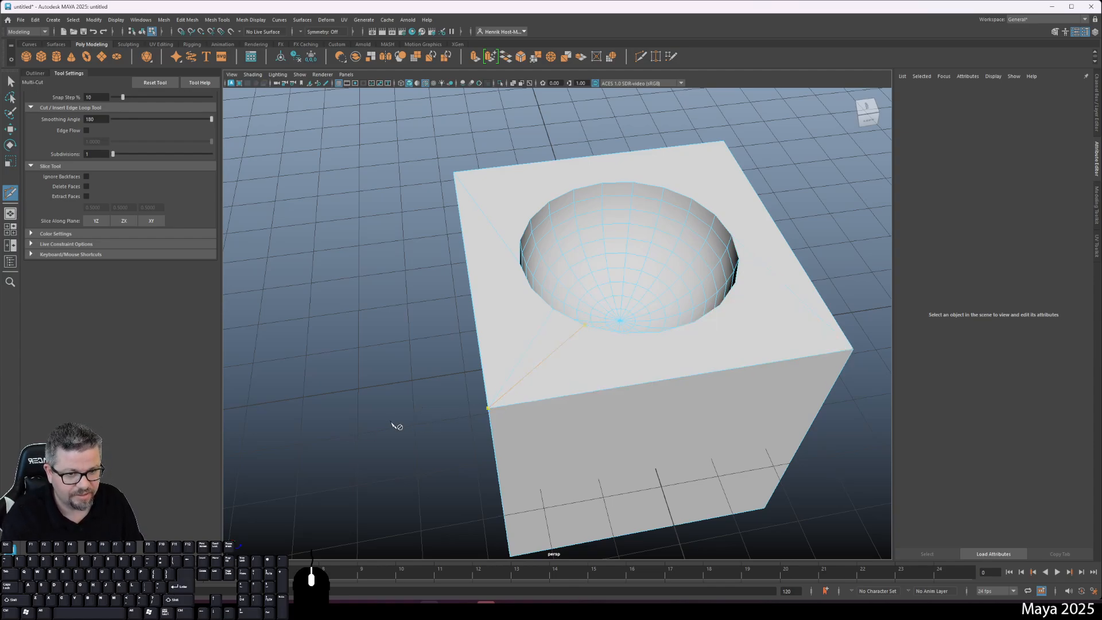
key("Return")
left_click(623, 335)
left_click(487, 408)
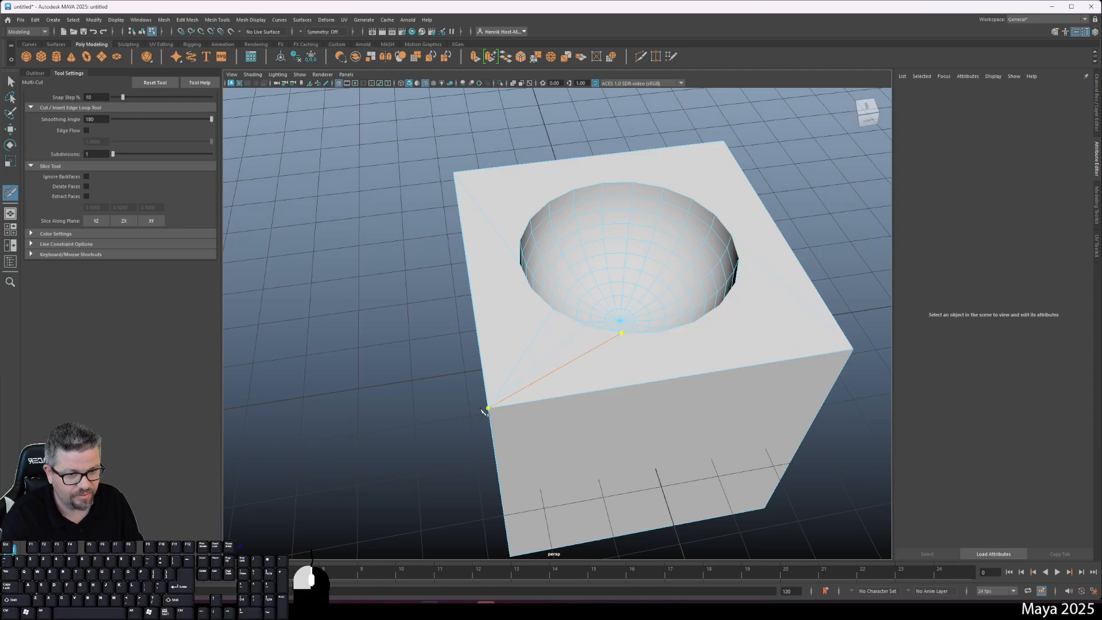
key("Return")
Add another cut to the same corner from the adjacent rim vertex facing the neighbouring side
mouse_move(539, 294)
left_mouse_down()
mouse_move(469, 269)
mouse_move(475, 304)
left_mouse_up()
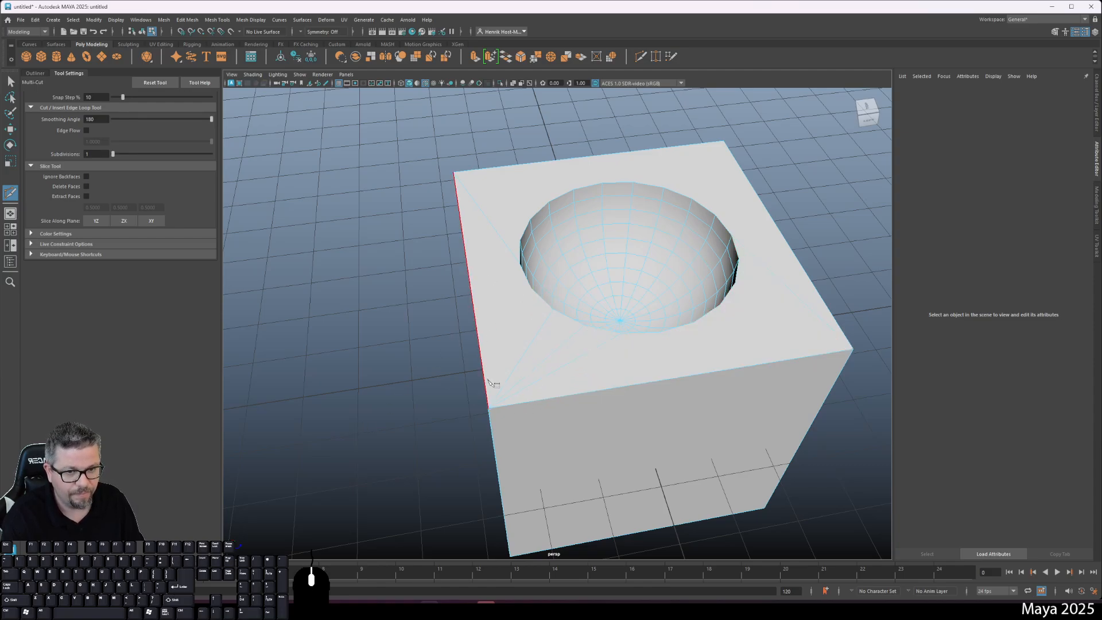
left_click(531, 288)
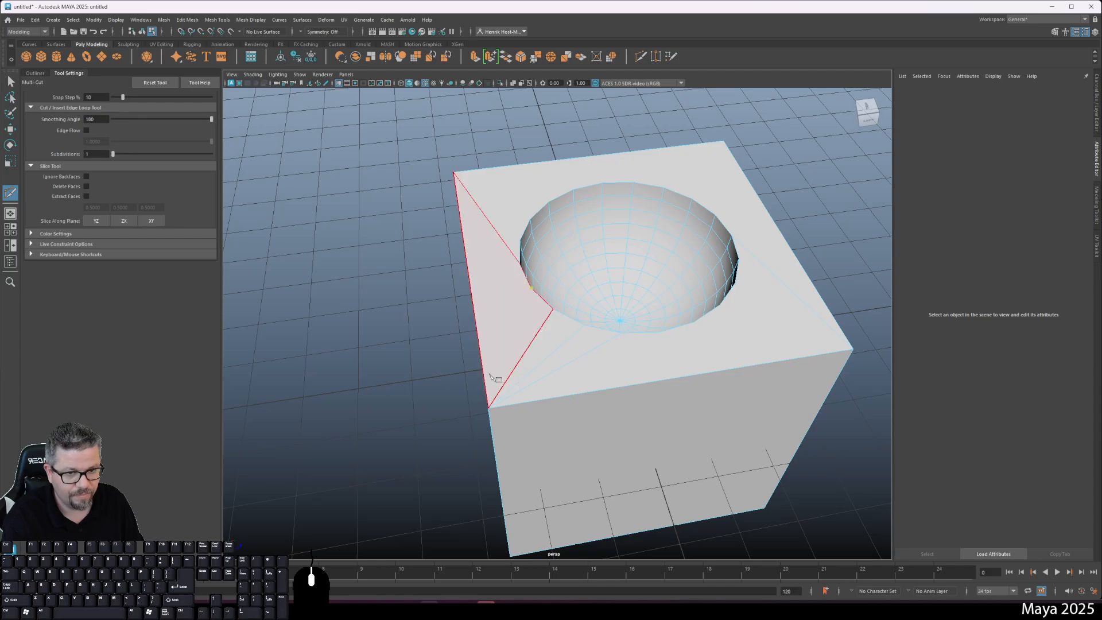
left_click(487, 393)
left_click_drag(487, 395, 487, 408)
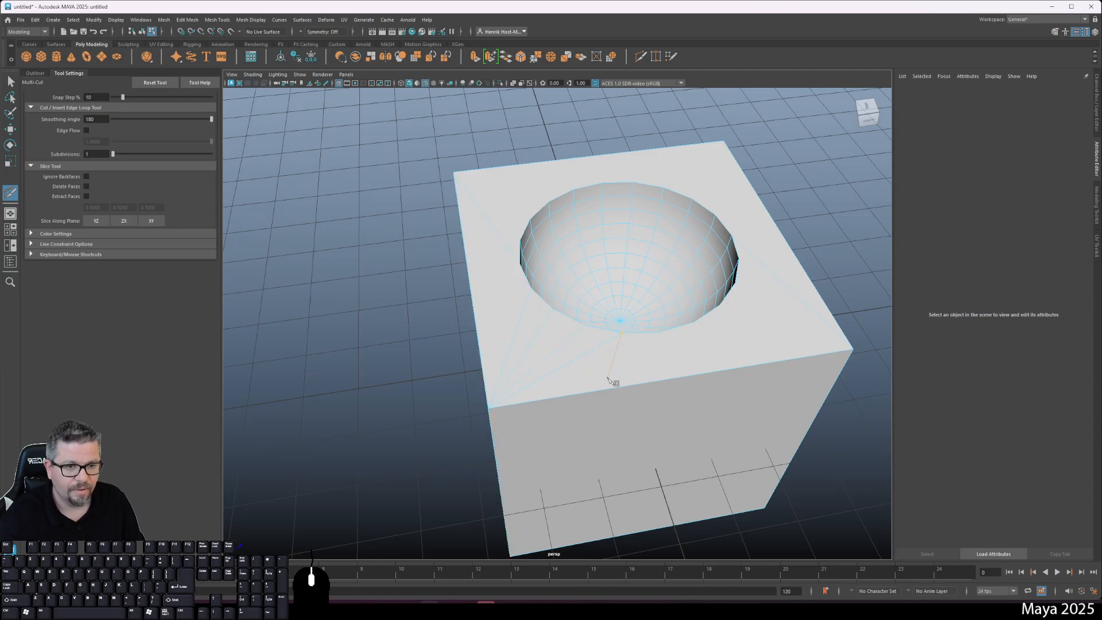
Cut straight edges from opposite sides of the hole's rim to the 50% points of the facing top-face edges
left_click_drag(610, 380, 619, 313, "alt")
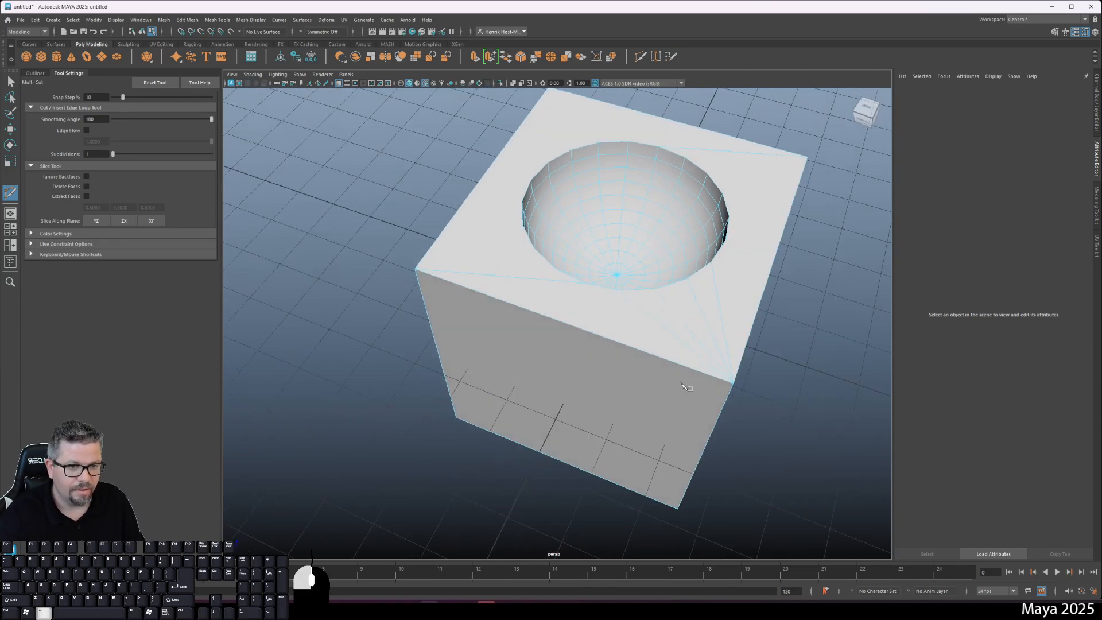
left_click(565, 330, "shift")
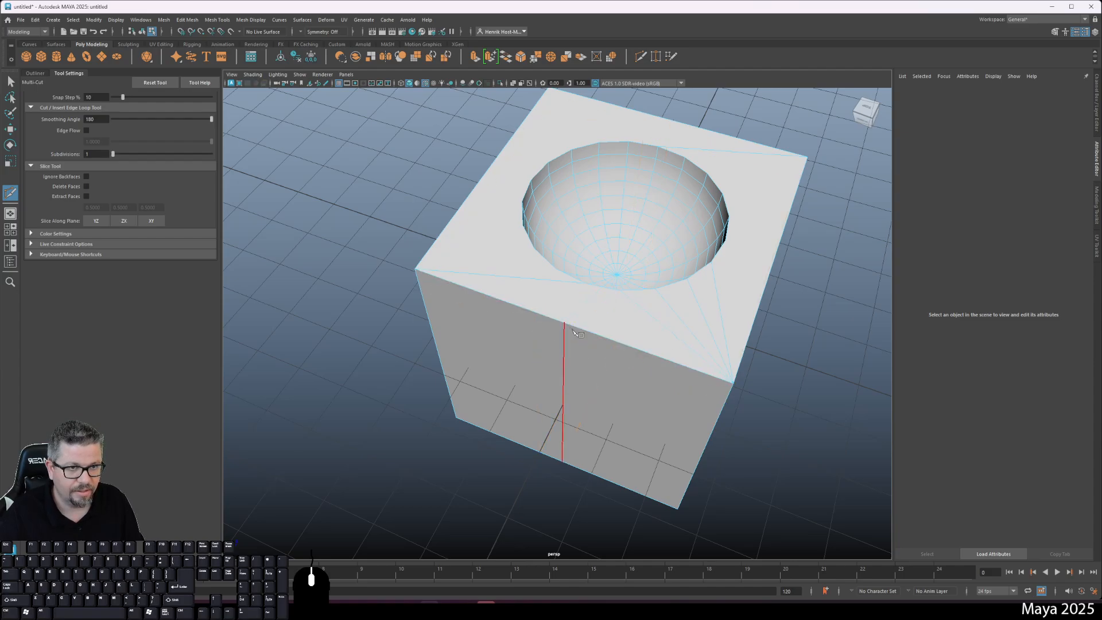
left_click_drag(586, 334, 542, 368, "alt")
left_click(530, 352)
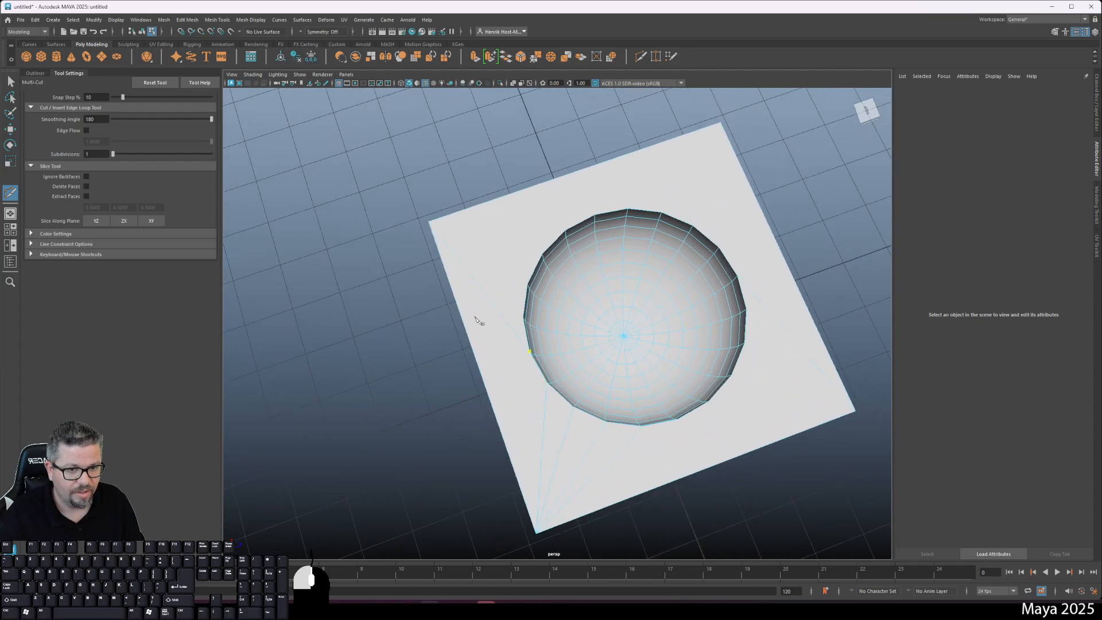
left_click(485, 376, "shift")
left_click(737, 278)
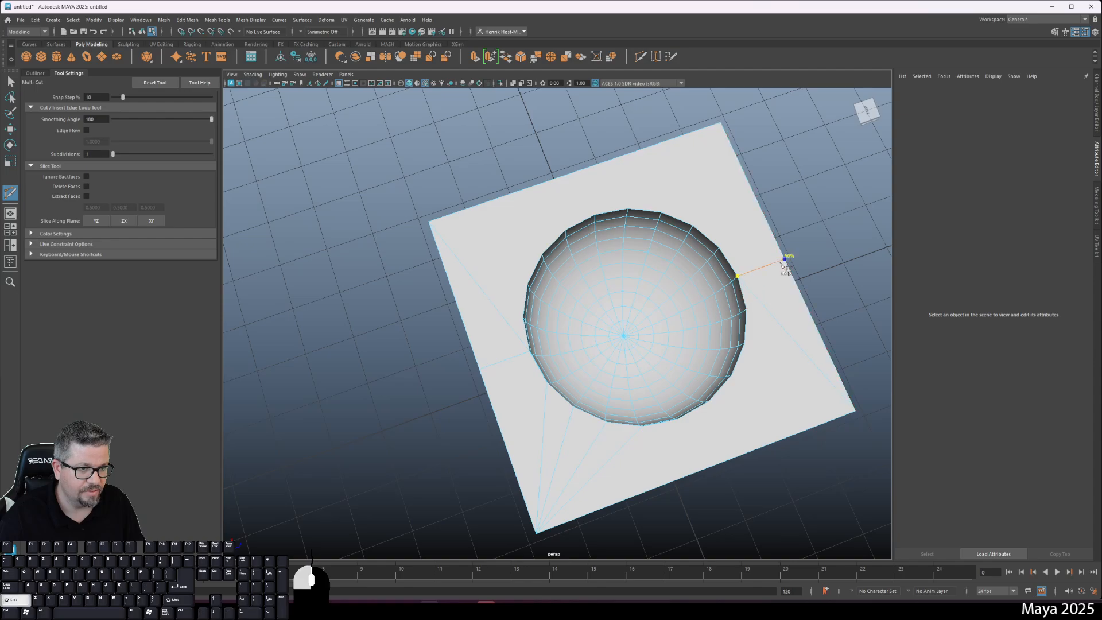
Continue the midpoint cut across the cube's bottom face and up the side face to the top edge
left_click_drag(764, 300, 526, 390, "alt")
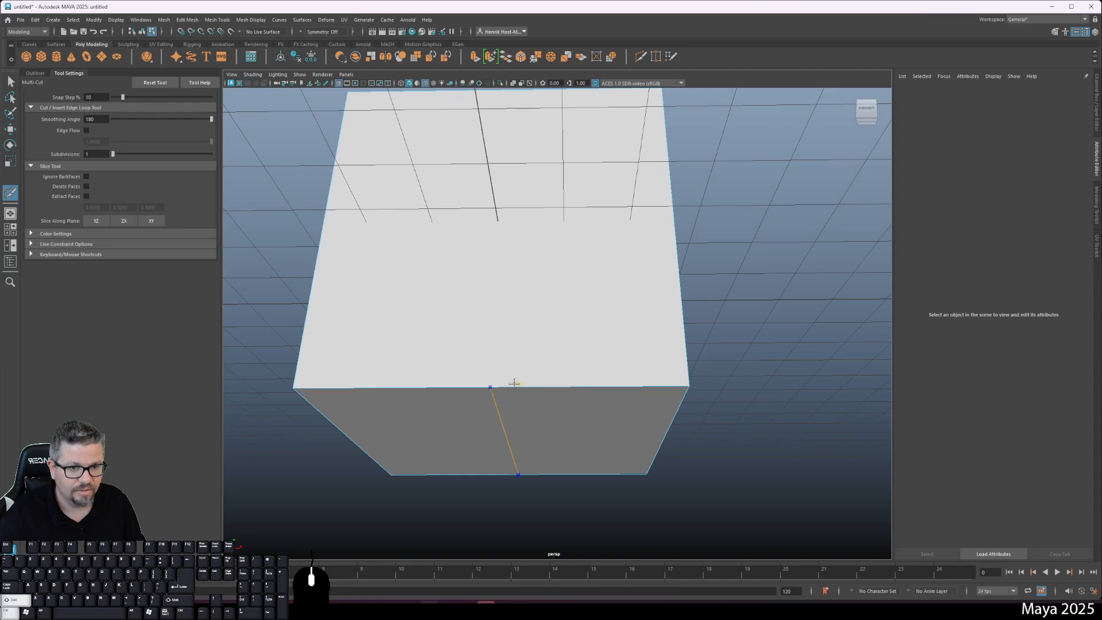
left_click(514, 383, "ctrl+shift")
left_click(491, 386)
left_click_drag(390, 370, 399, 451, "alt")
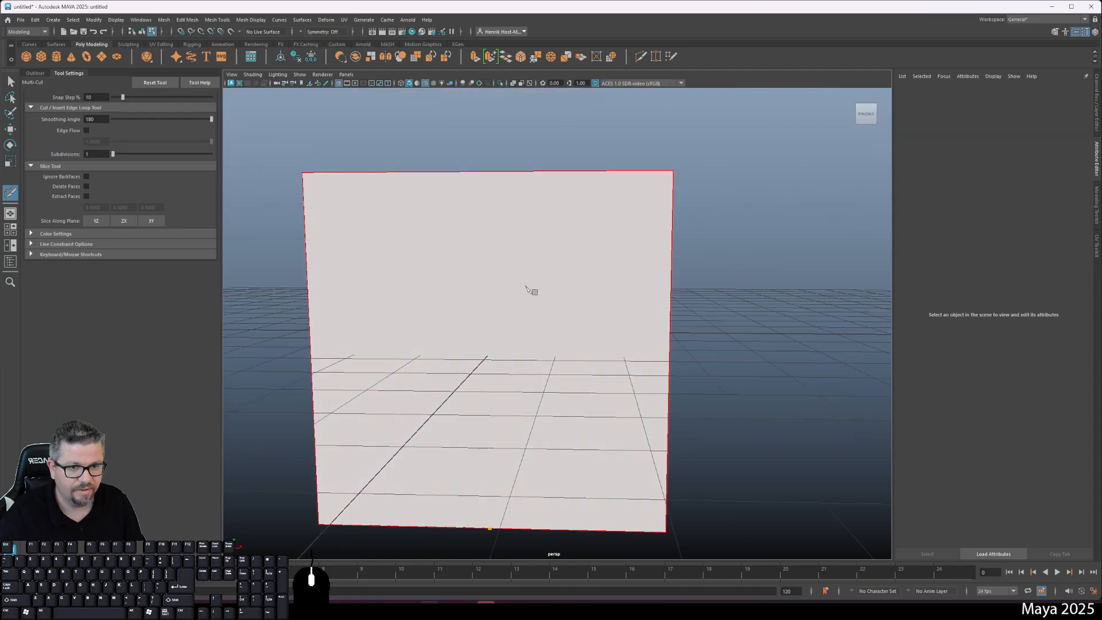
left_click(486, 170)
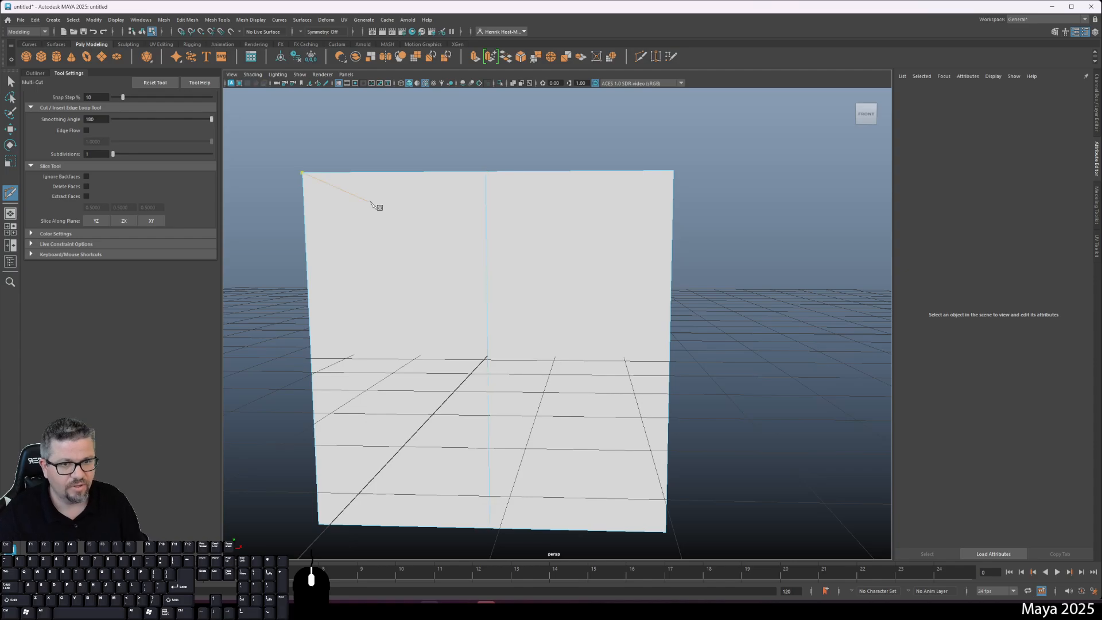
Cut an edge from the rim to the midpoint of the facing top-face edge on the next side
left_click_drag(375, 205, 519, 249, "alt")
left_click(611, 310)
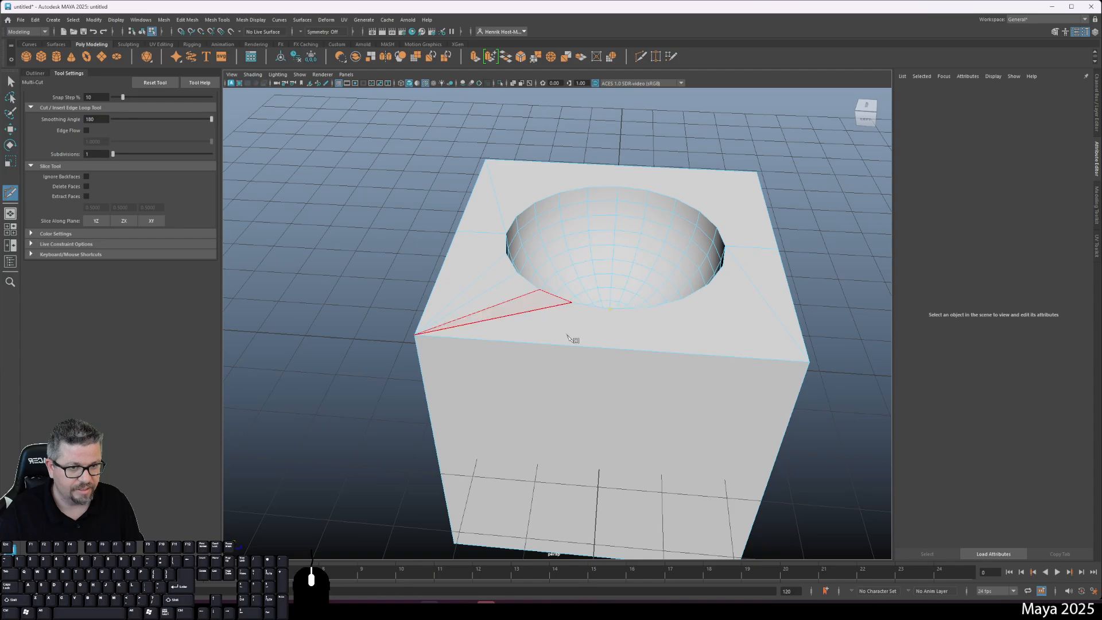
left_click(610, 349)
left_click_drag(609, 348, 516, 281, "alt")
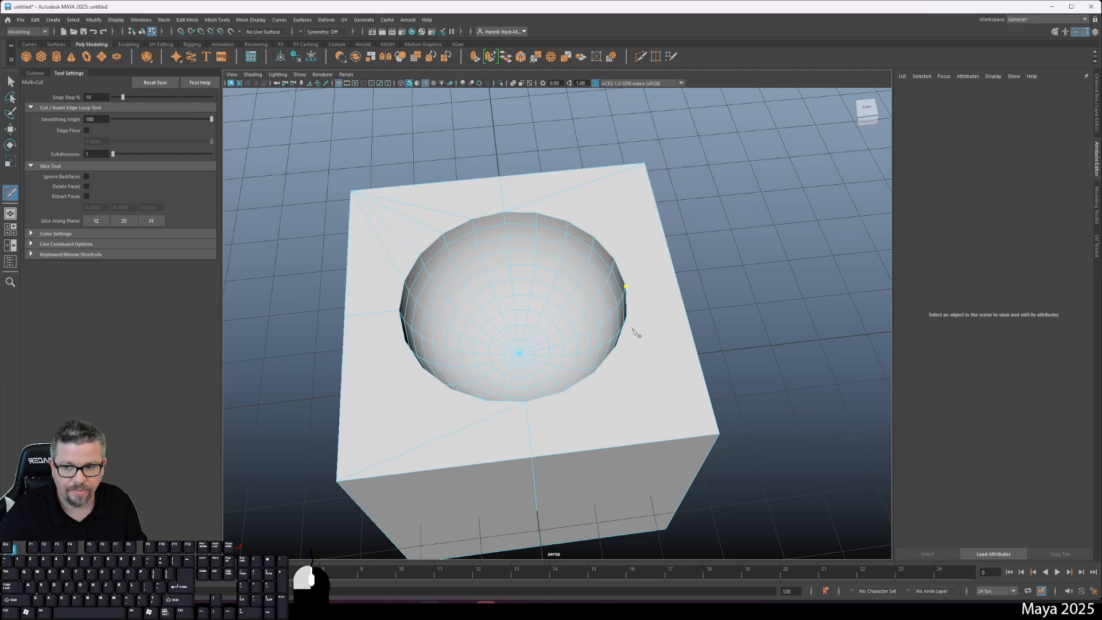
Cut edges from four neighbouring rim vertices to the next top-face corner, between the midpoint cuts
left_click_drag(635, 320, 513, 355, "alt")
left_click(425, 344)
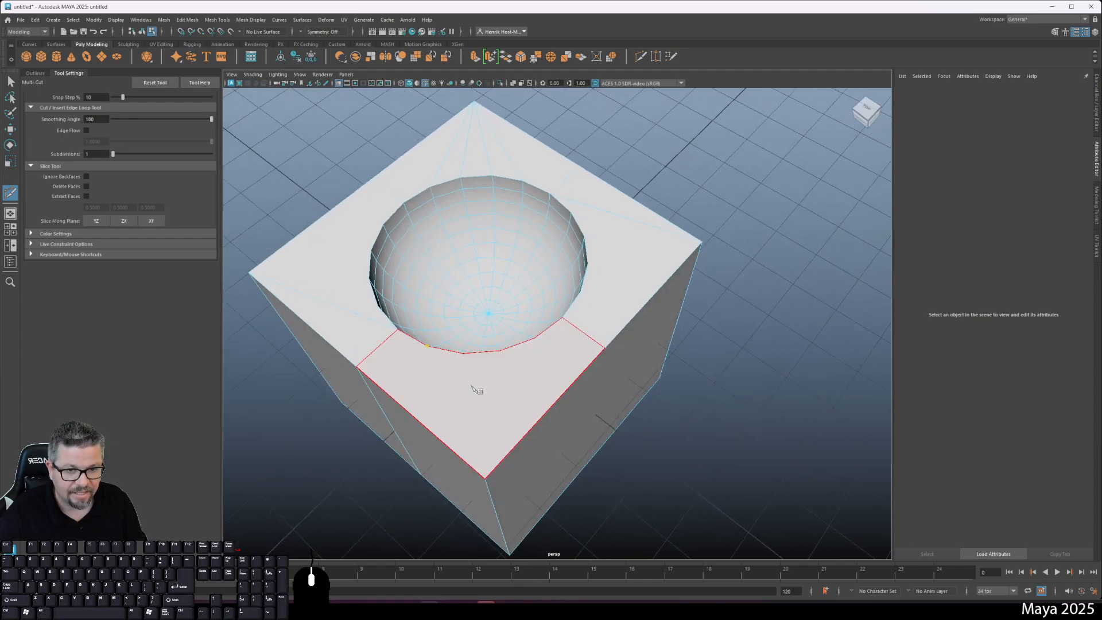
left_click(485, 478)
right_click(541, 510)
left_click(499, 350)
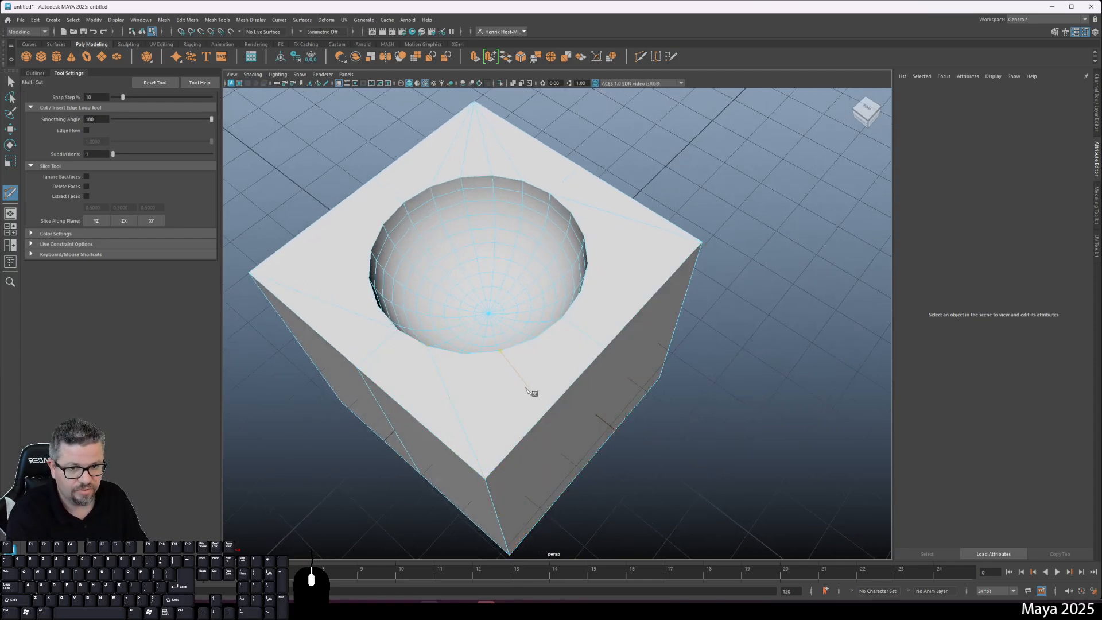
left_click(465, 354)
left_click(485, 478)
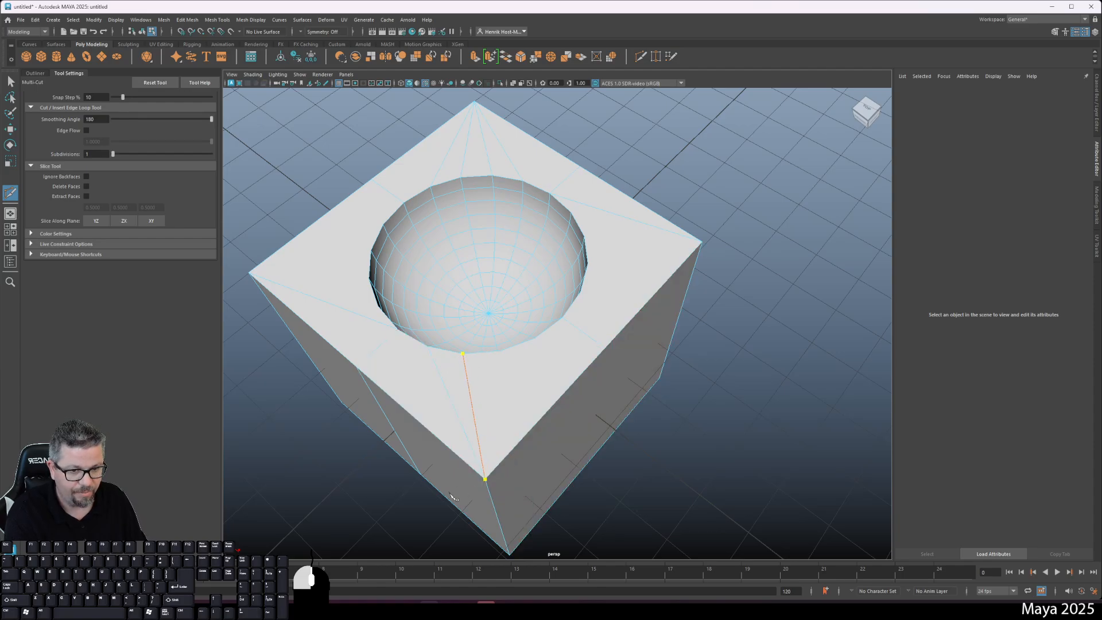
left_click(479, 350)
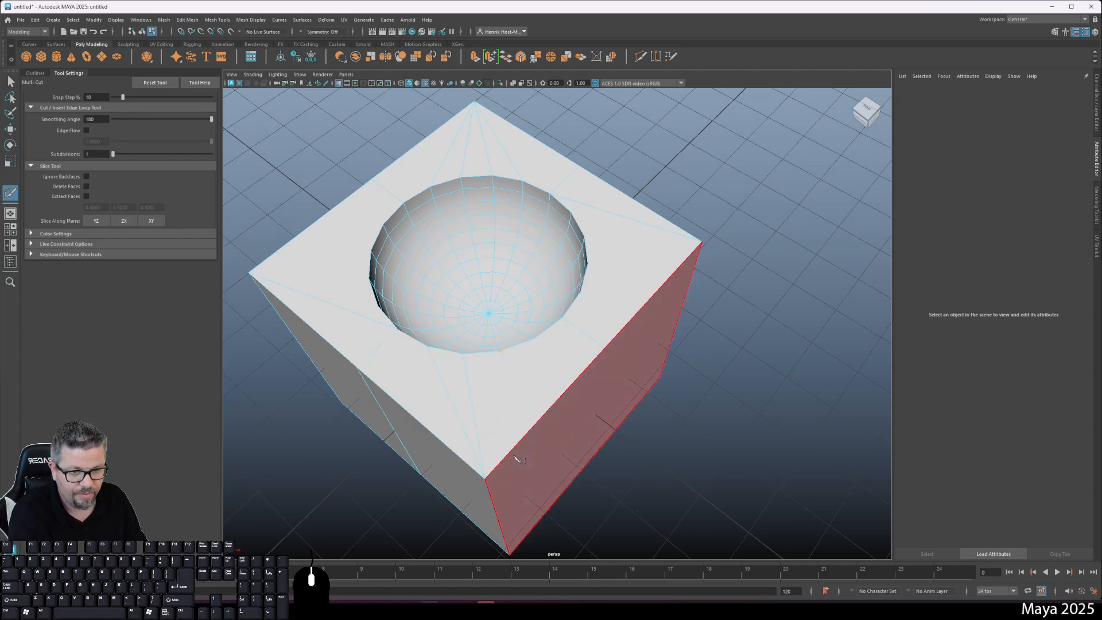
left_click(485, 478)
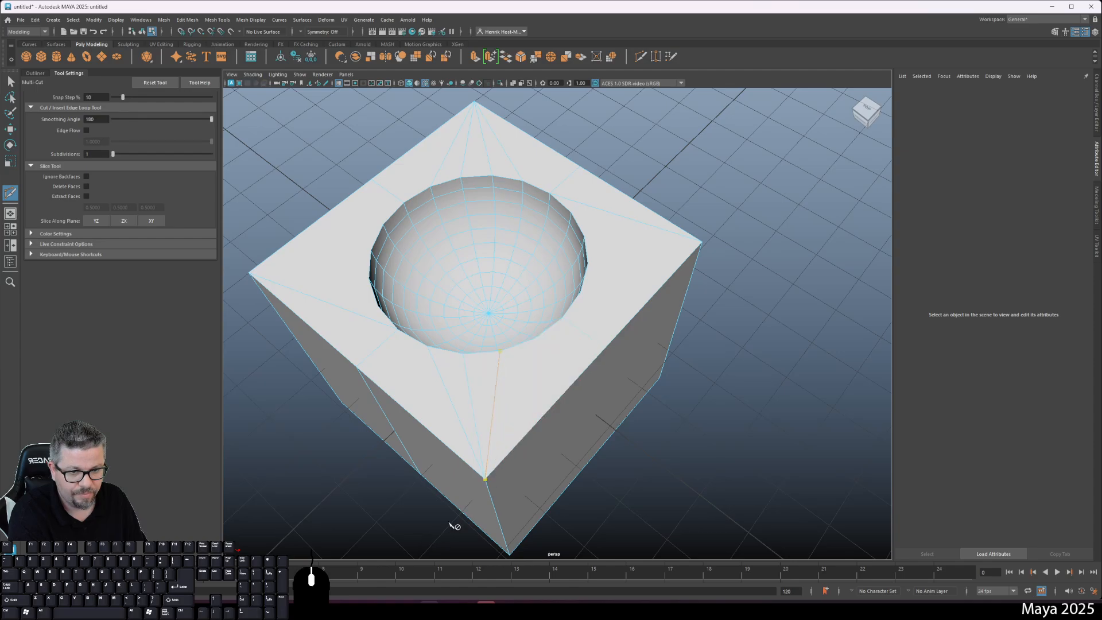
left_click(533, 339)
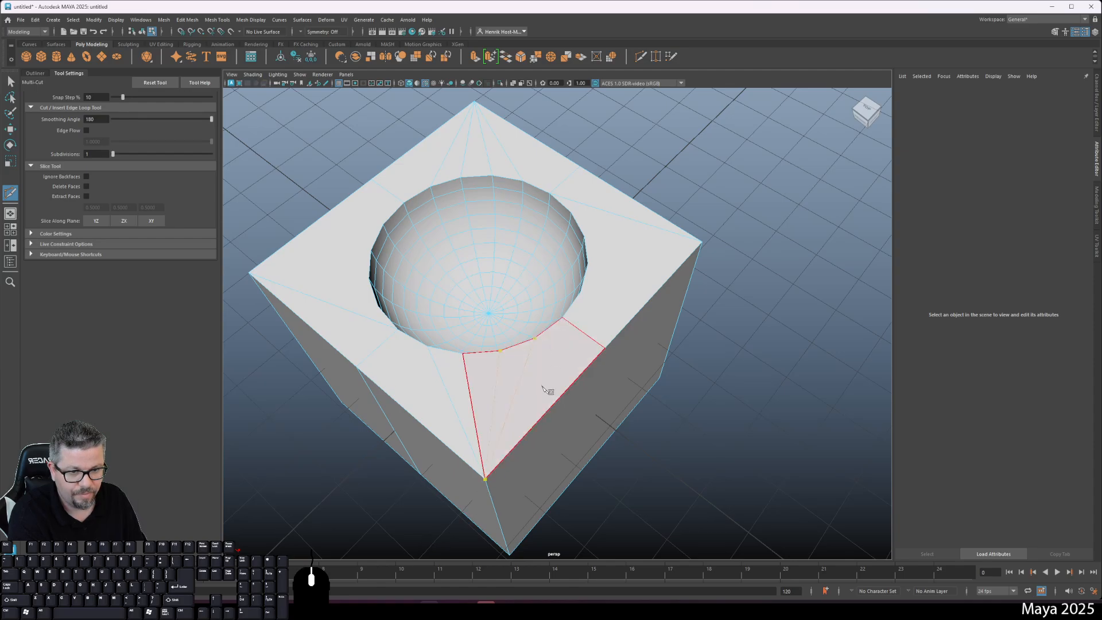
key("Return")
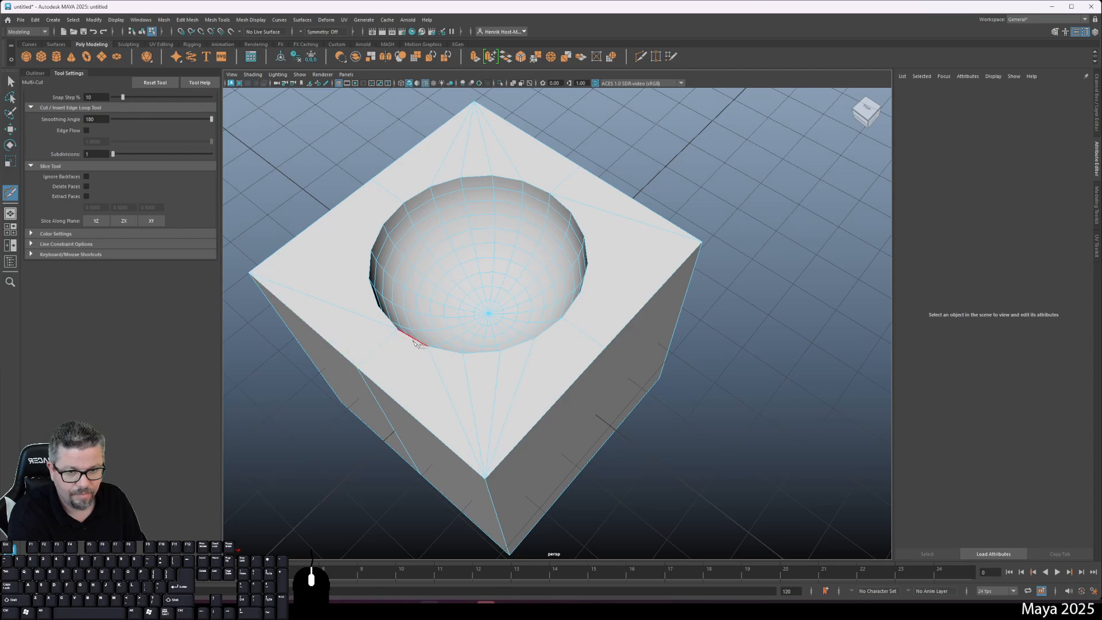
Cut the remaining sides vertically between their edge midpoints, crossing the bottom face with a second centre line
left_click_drag(317, 257, 545, 278, "alt")
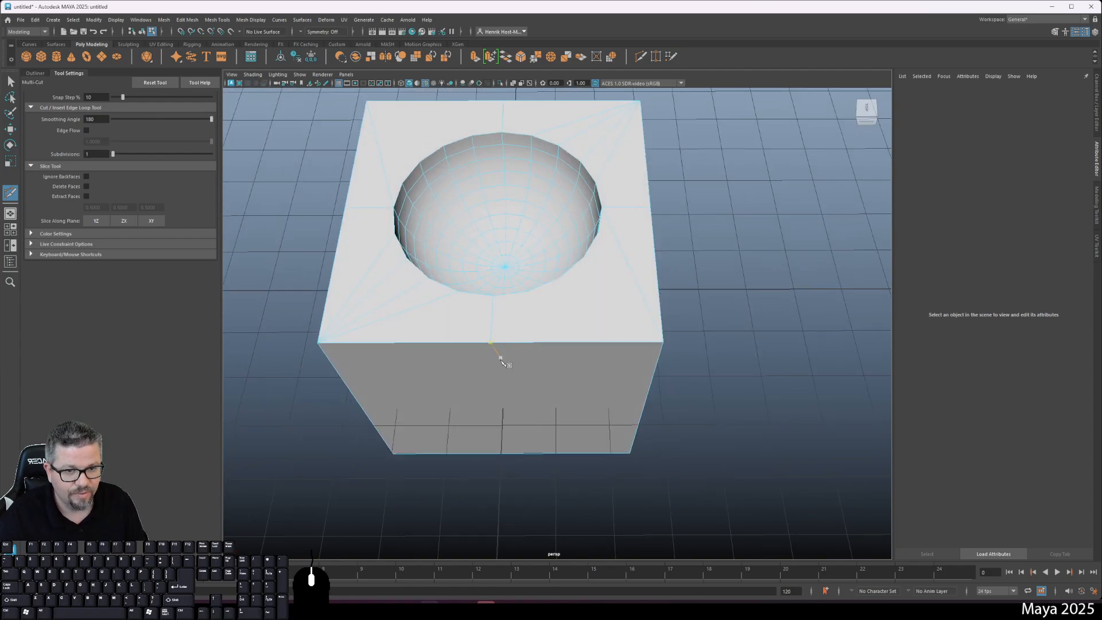
left_click_drag(501, 361, 512, 411, "alt")
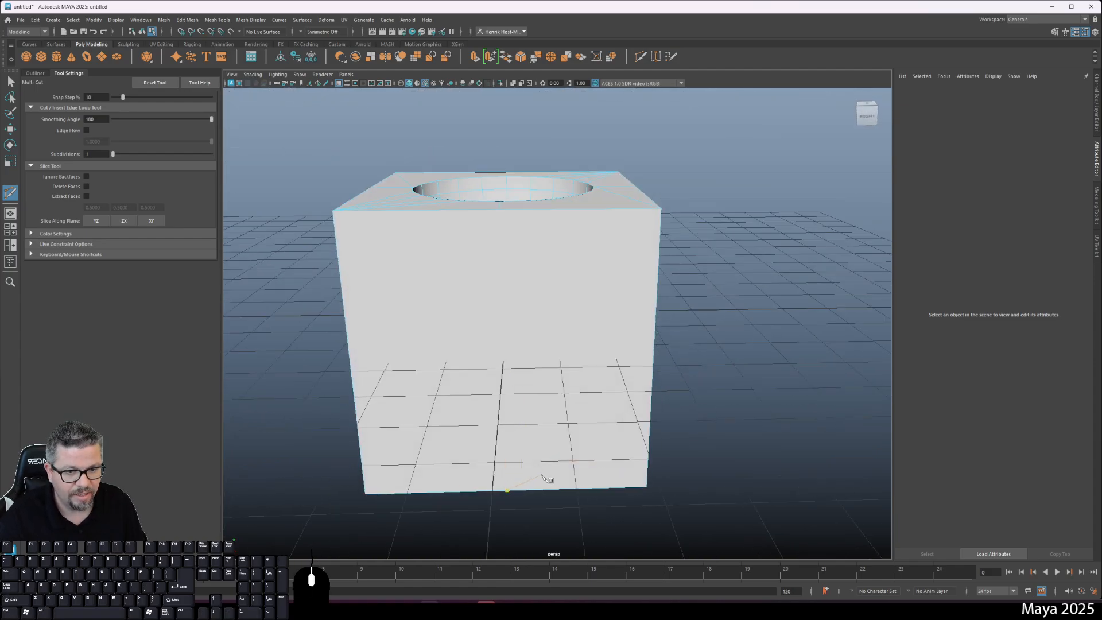
left_click_drag(516, 480, 515, 379, "alt")
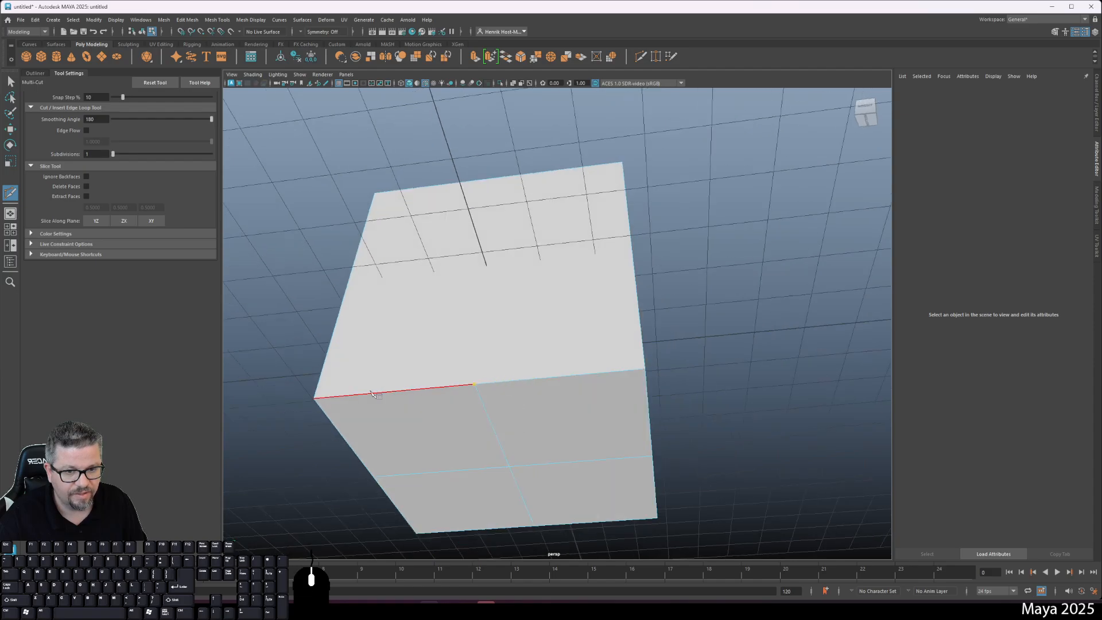
left_click_drag(402, 392, 505, 327, "alt")
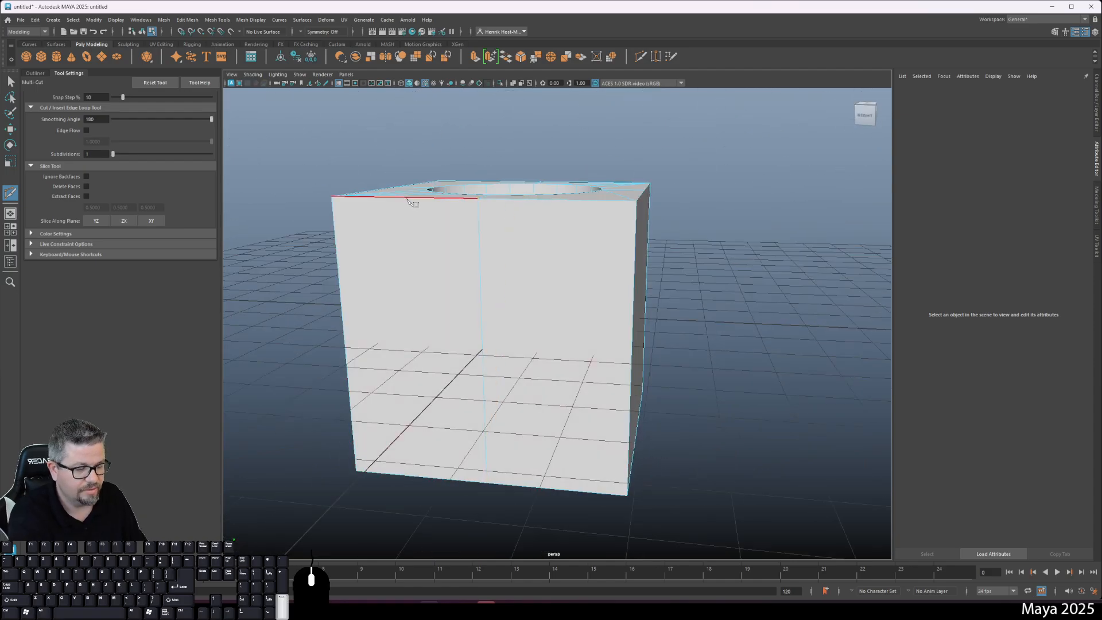
left_click_drag(446, 164, 559, 361, "alt")
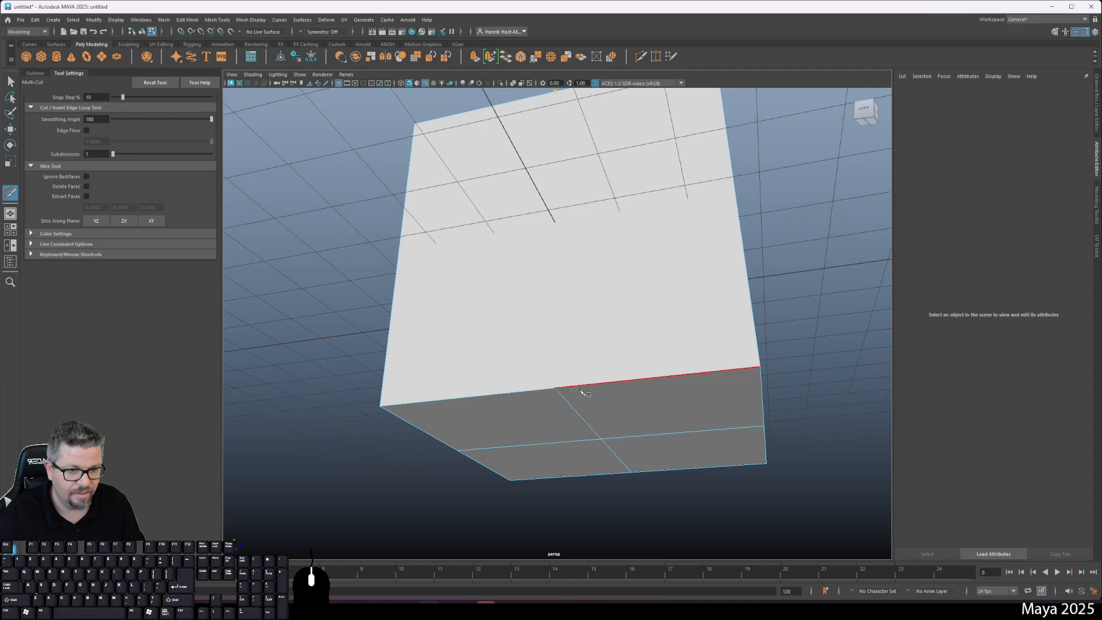
Cut edges from four neighbouring rim vertices to the third top-face corner, between the midpoint cuts
left_click_drag(591, 235, 494, 329, "alt")
left_click(459, 309)
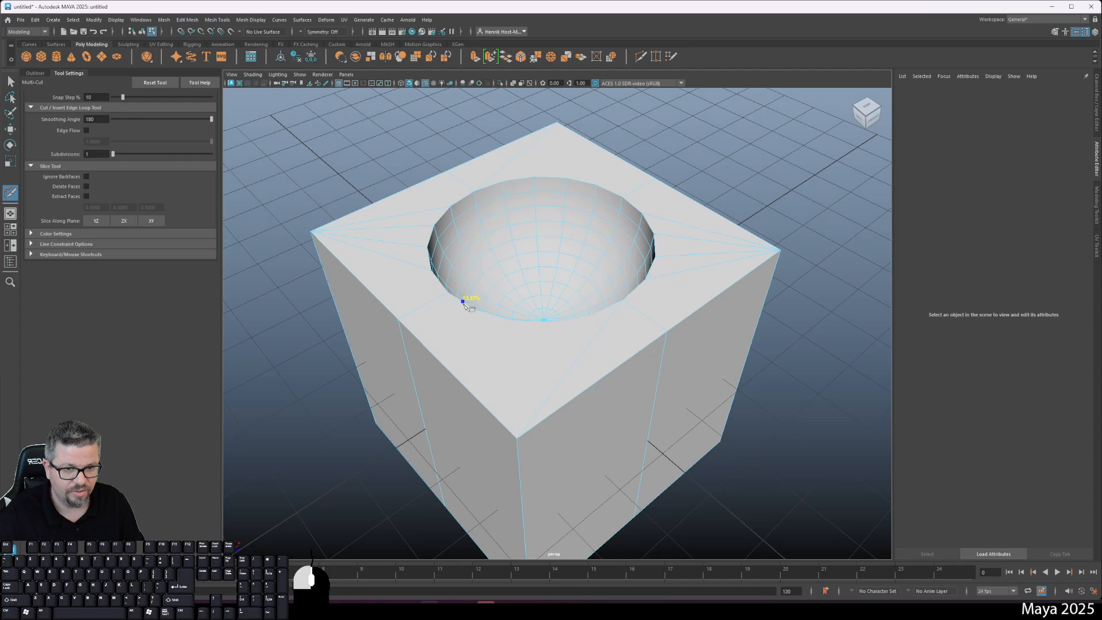
left_click(517, 439)
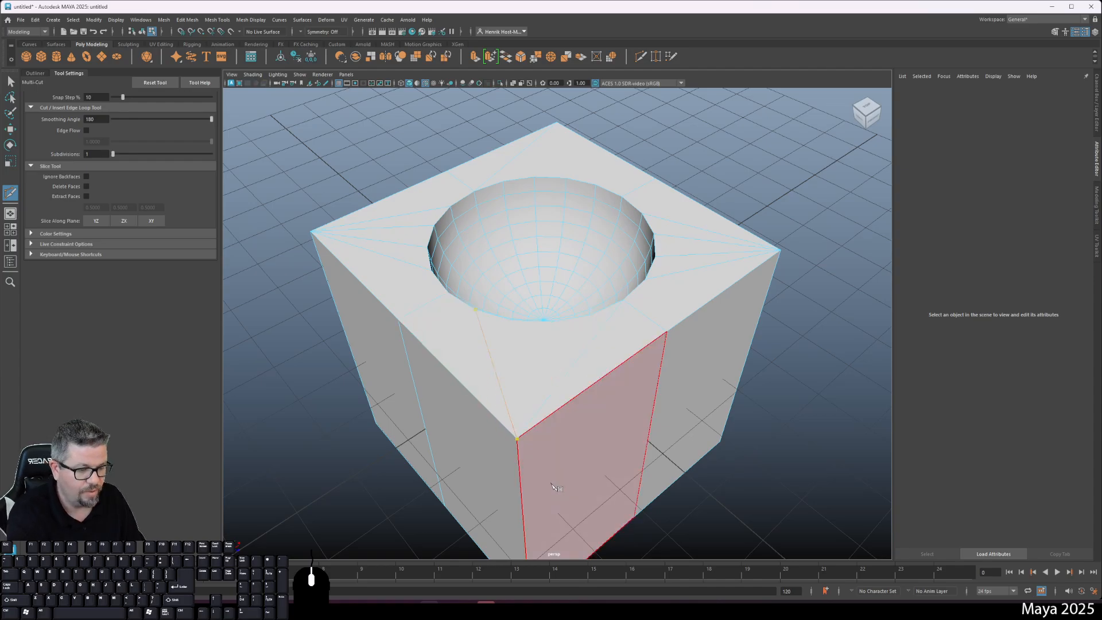
right_click(551, 483)
left_click(508, 320)
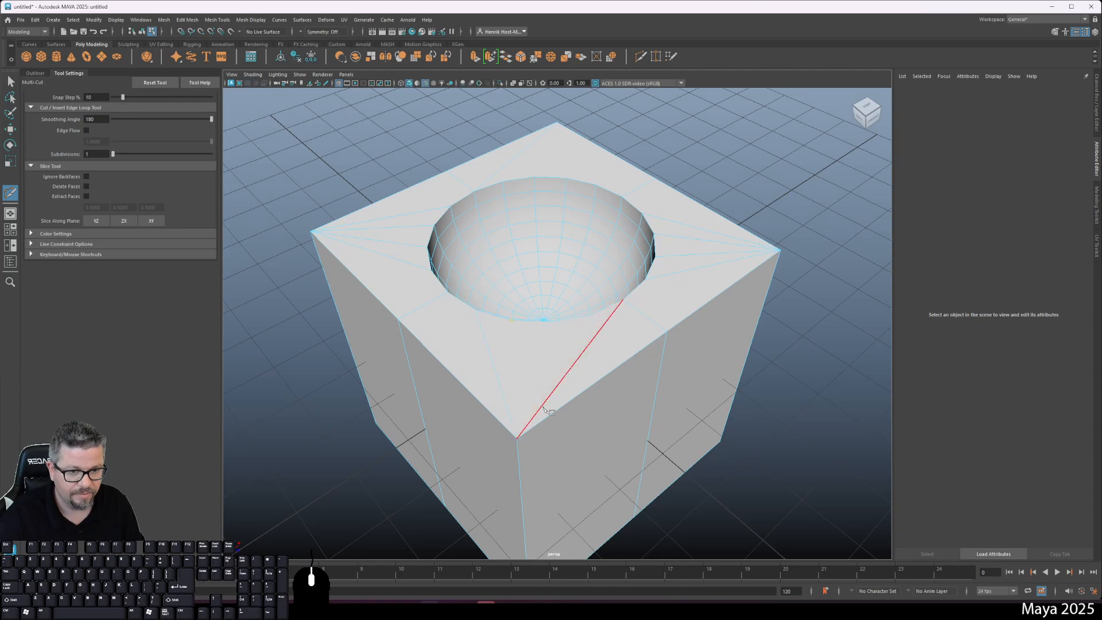
left_click(517, 439)
right_click(465, 500)
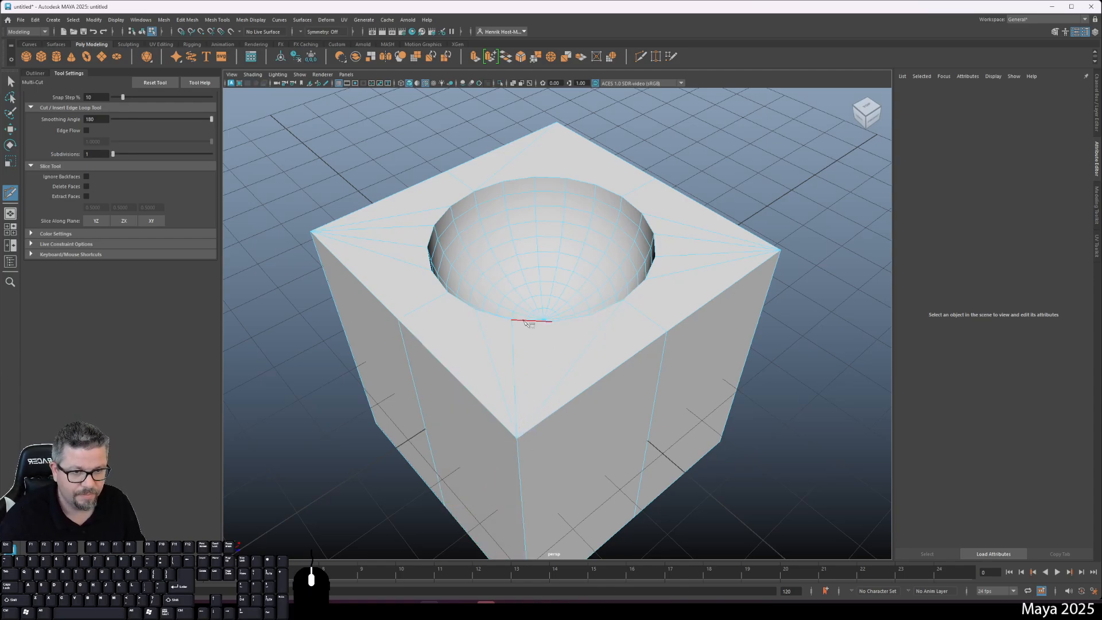
left_click(445, 504)
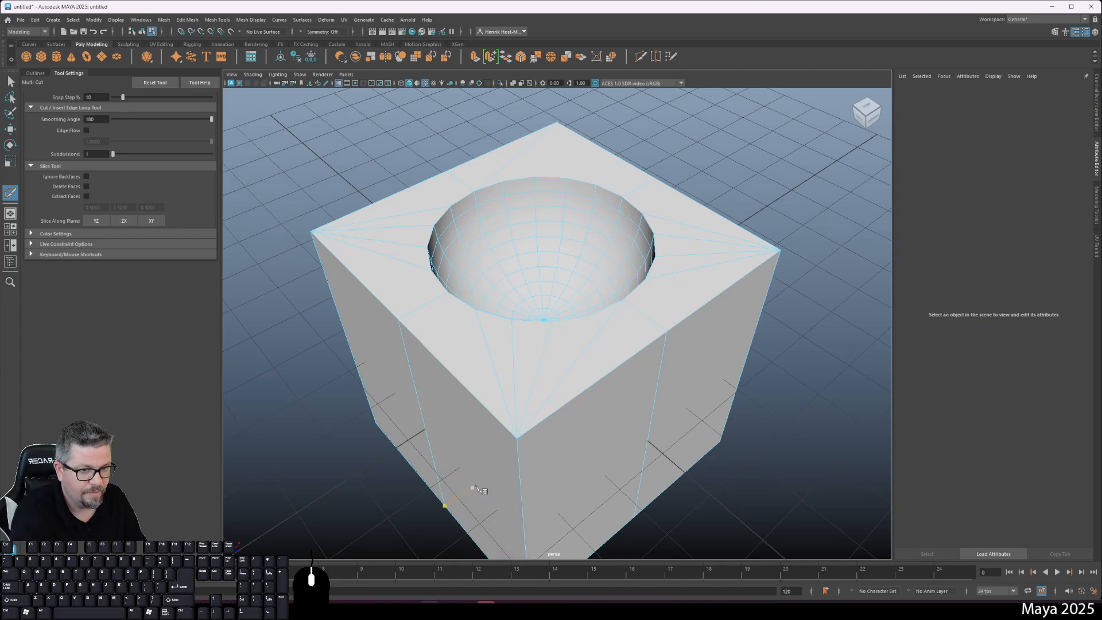
left_click(581, 322)
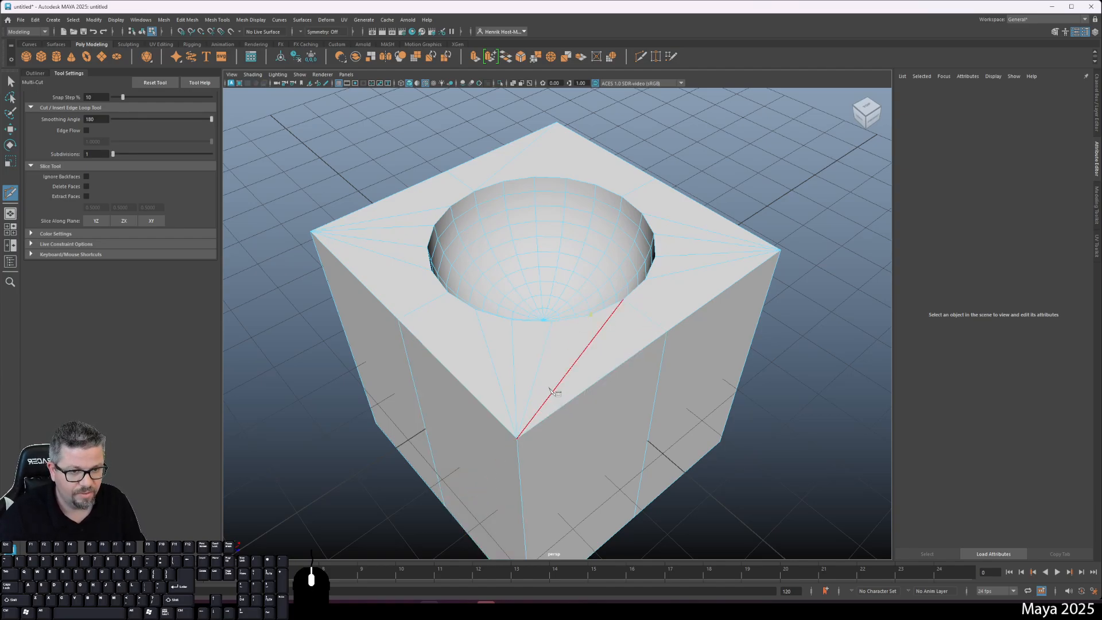
left_click(516, 438)
right_click(481, 497)
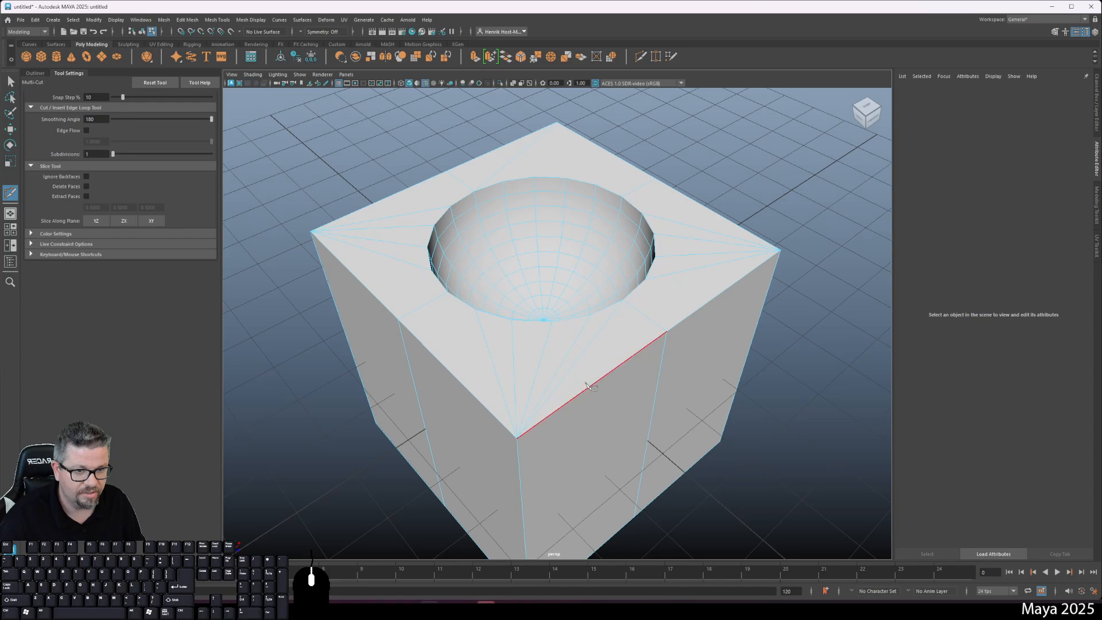
Delete the redundant diagonal edge running from the midpoint cut's rim vertex to that corner
key("q")
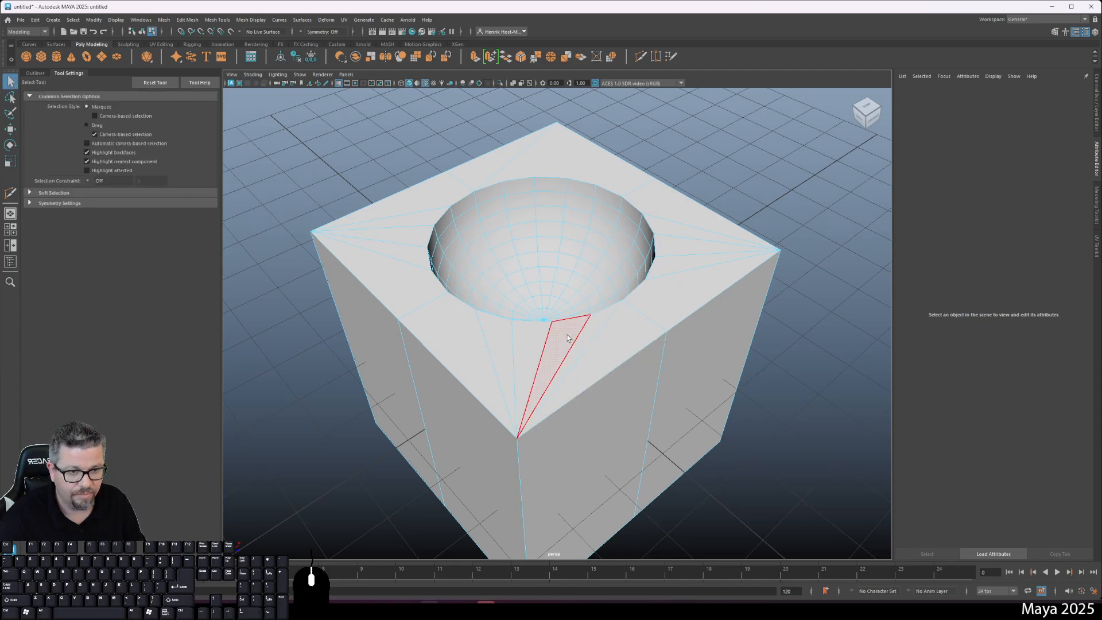
left_click(602, 329)
key("ctrl+Delete")
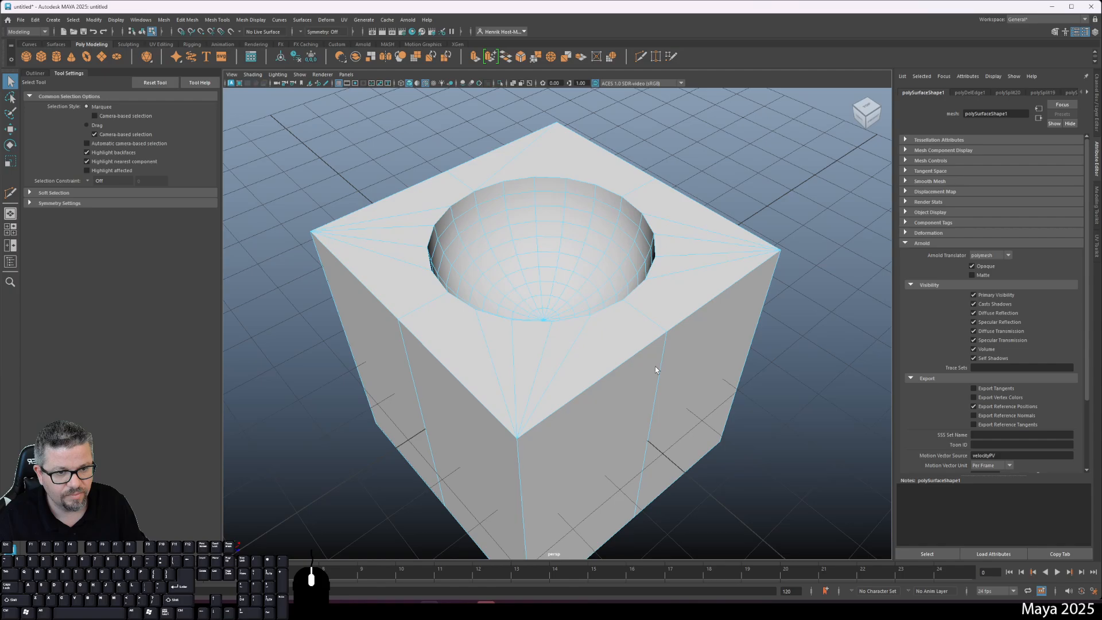
Cut edges from four neighbouring rim vertices to the last open top-face corner with Multi-Cut
mouse_move(655, 366)
left_mouse_down("alt")
mouse_move(615, 381)
mouse_move(657, 367)
left_mouse_up("alt")
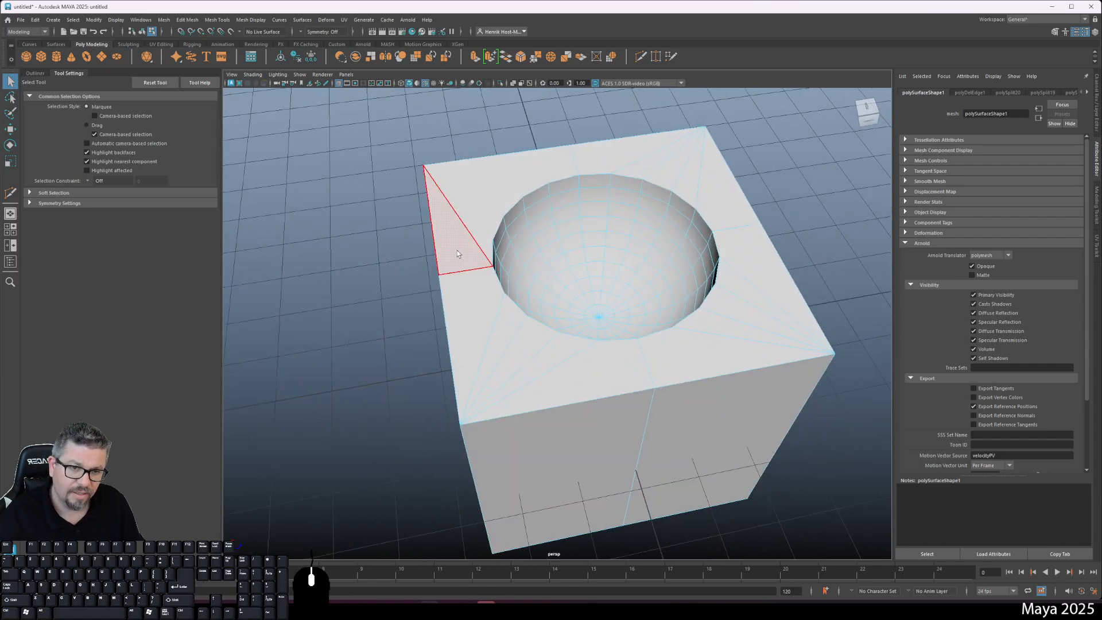
right_click_drag(457, 232, 455, 207)
left_click_drag(683, 304, 562, 258, "alt")
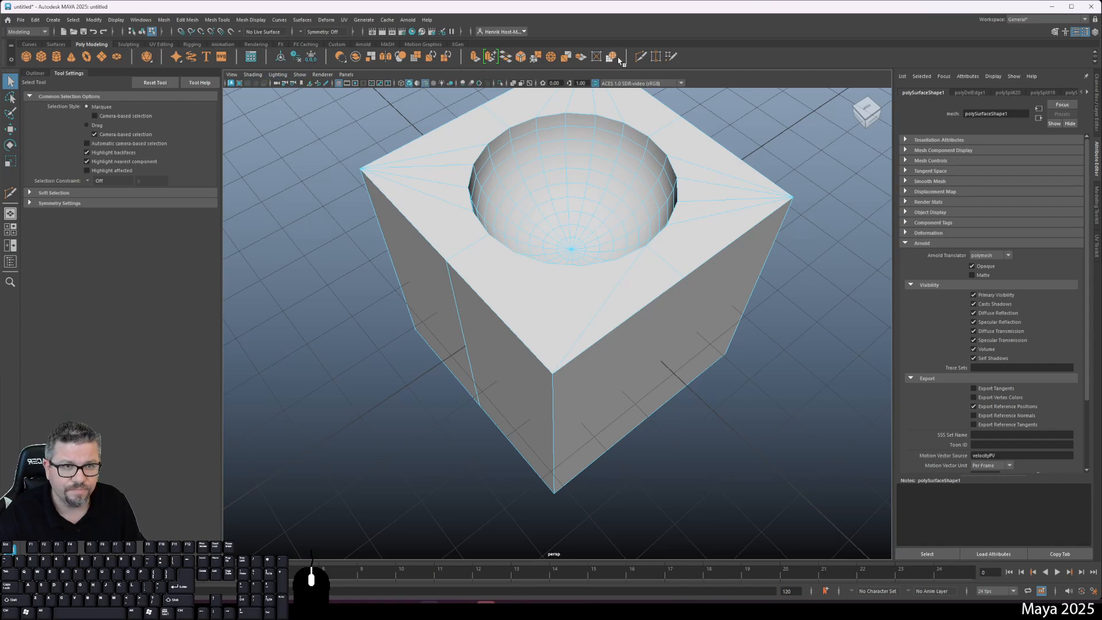
left_click(641, 57)
left_click(514, 253)
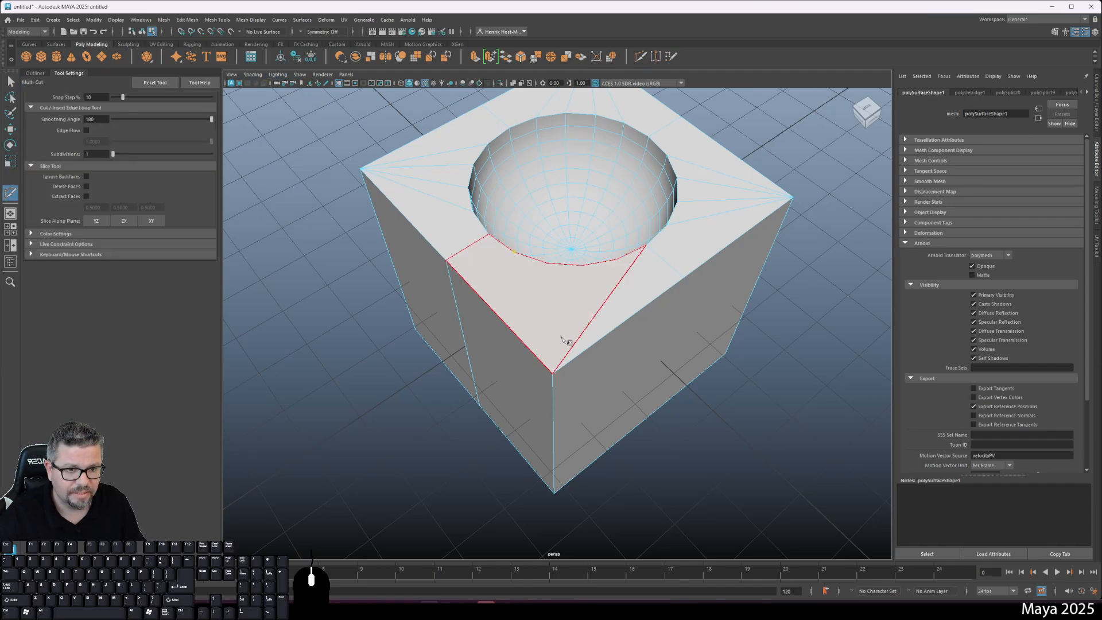
left_click_drag(546, 373, 578, 423)
key("Return")
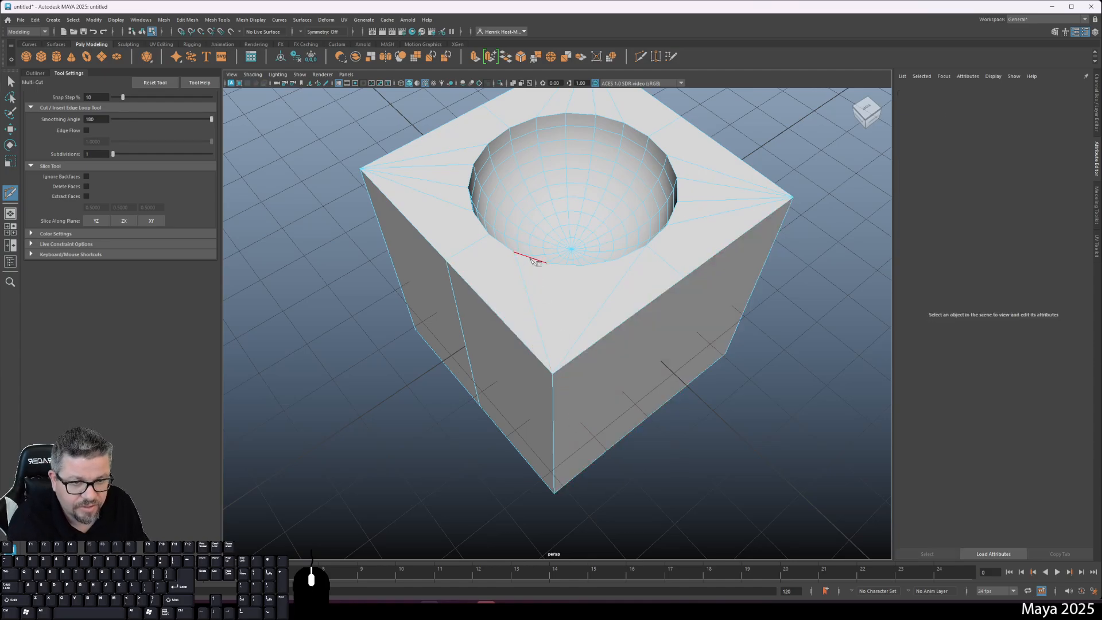
left_click_drag(538, 264, 595, 313)
left_click_drag(565, 356, 548, 377)
key("Return")
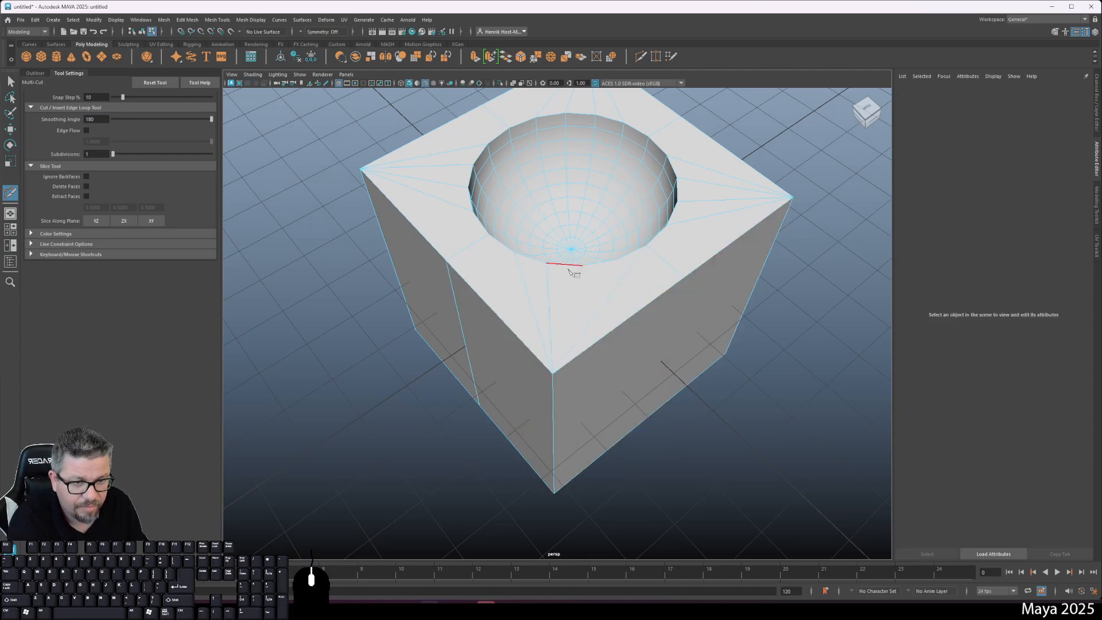
left_click_drag(571, 266, 614, 280)
left_click(552, 374)
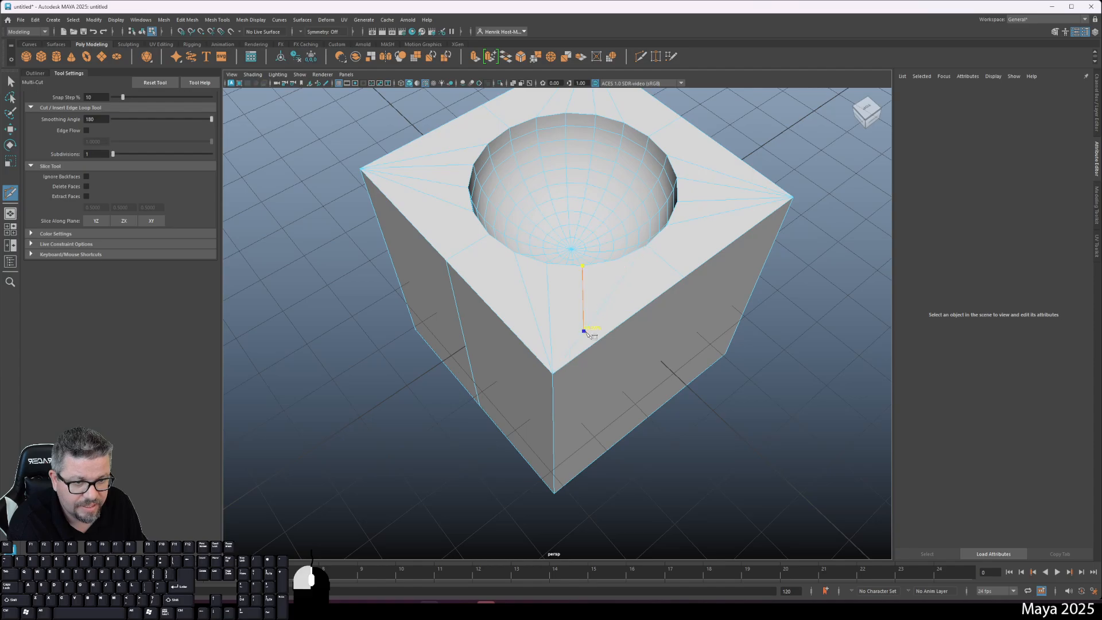
left_click(617, 260)
mouse_move(567, 367)
left_mouse_down()
mouse_move(577, 353)
mouse_move(569, 358)
left_mouse_up()
key("Escape")
left_click_drag(597, 263, 664, 262)
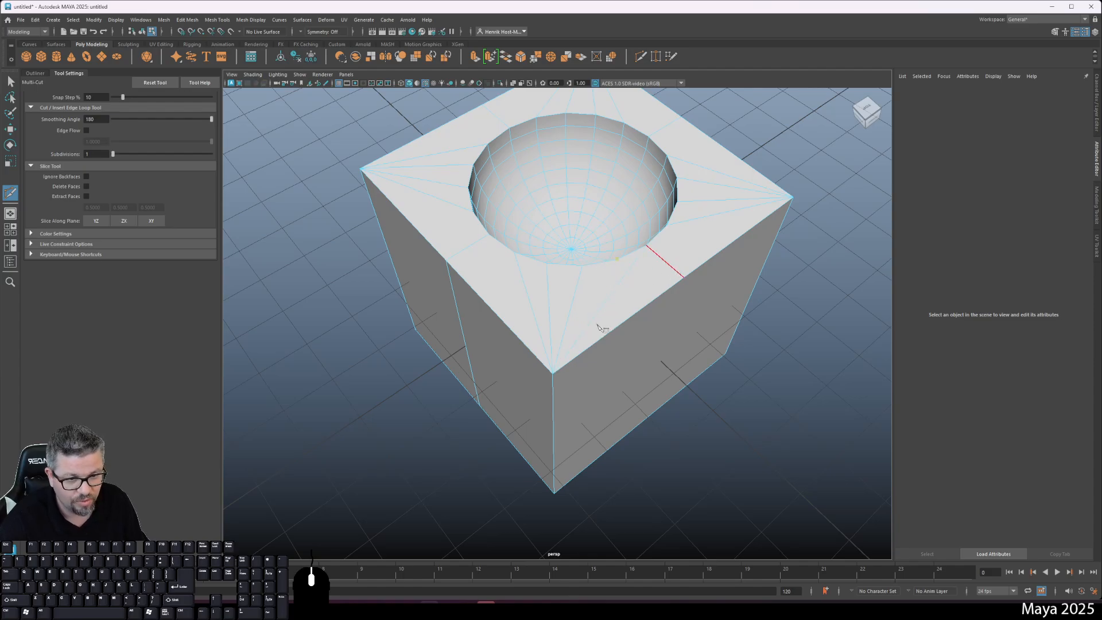
left_click(553, 373)
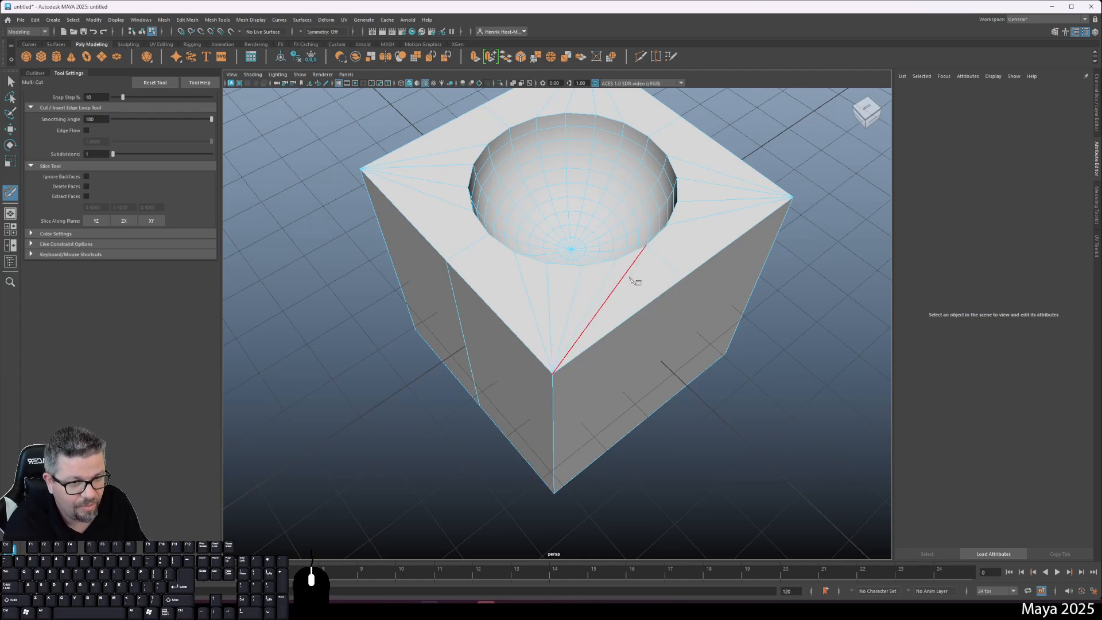
Delete the leftover diagonal edge between the midpoint cut's rim vertex and the last corner
key("q")
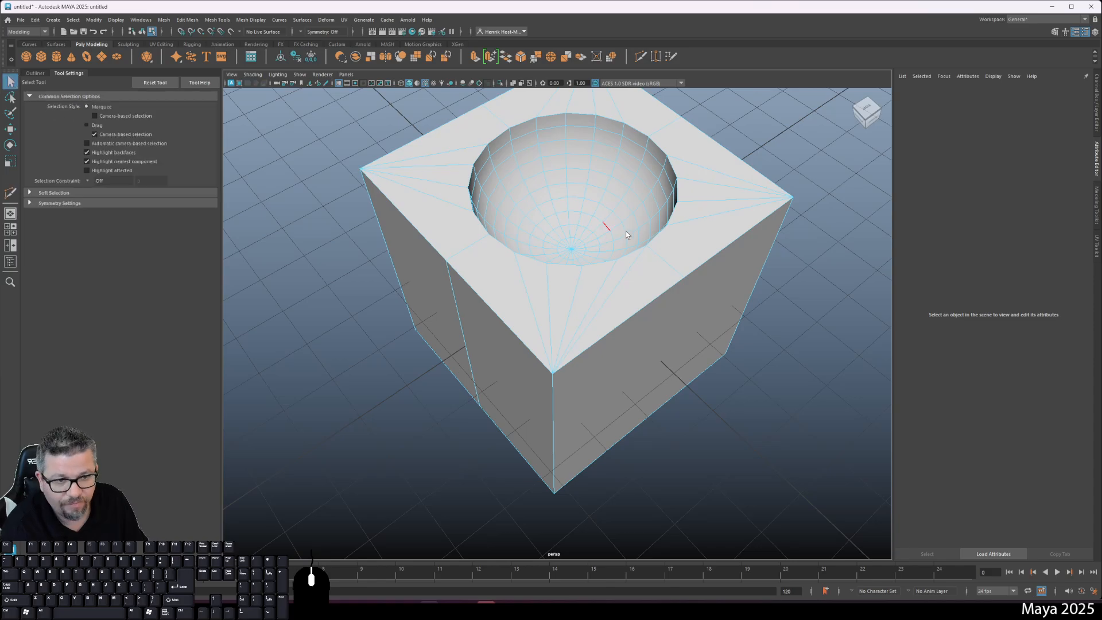
left_click(635, 271)
key("ctrl+BackSpace")
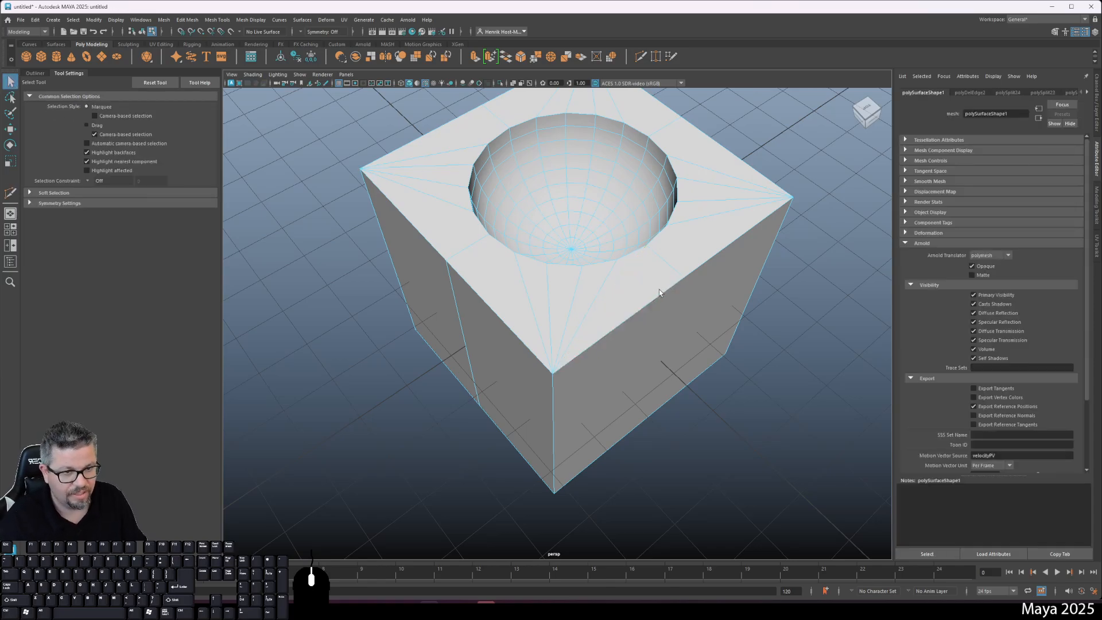
Bevel the edge loop around the hole's rim with a fraction of 0.25 and 2 segments
left_click_drag(659, 292, 544, 365, "alt")
right_click_drag(586, 376, 517, 289, "alt")
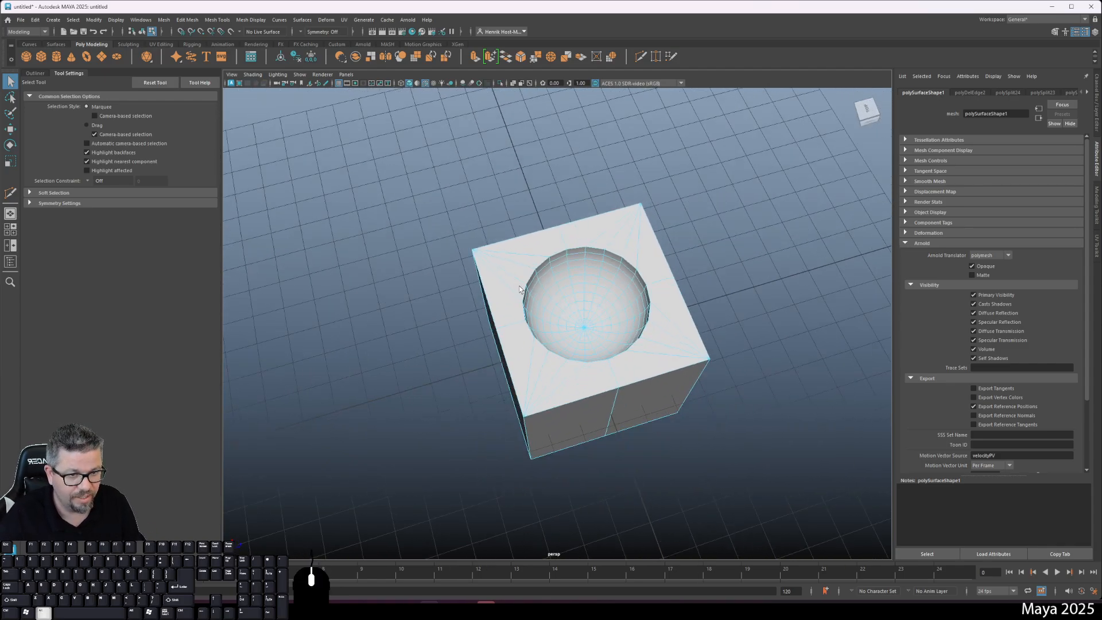
left_click_drag(518, 289, 536, 226, "alt")
left_click(551, 211)
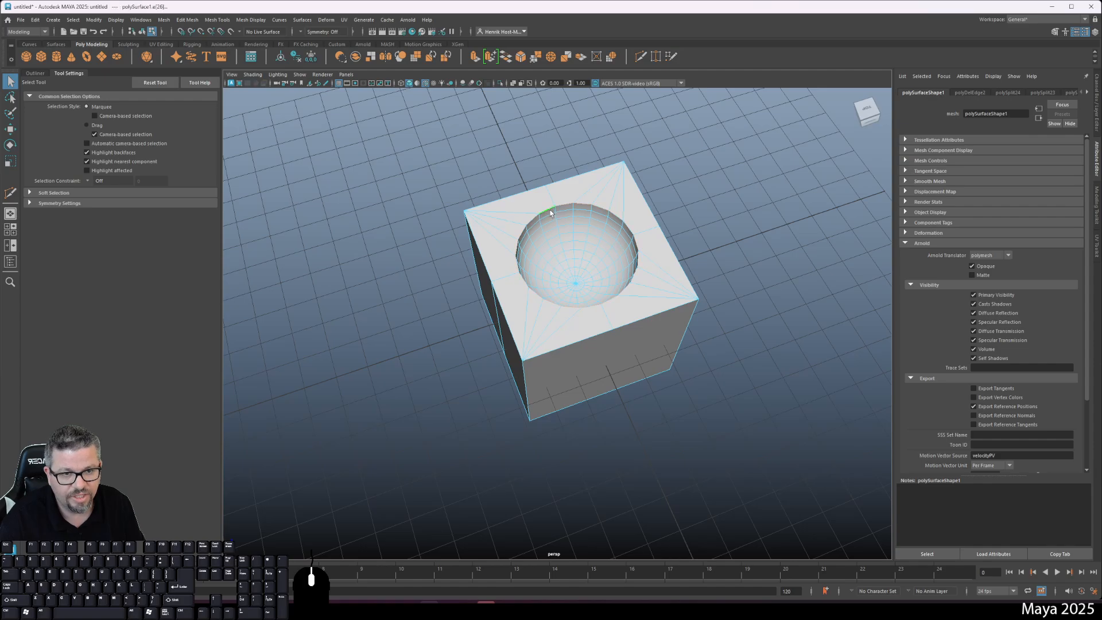
right_click(546, 208, "shift")
left_click(589, 207)
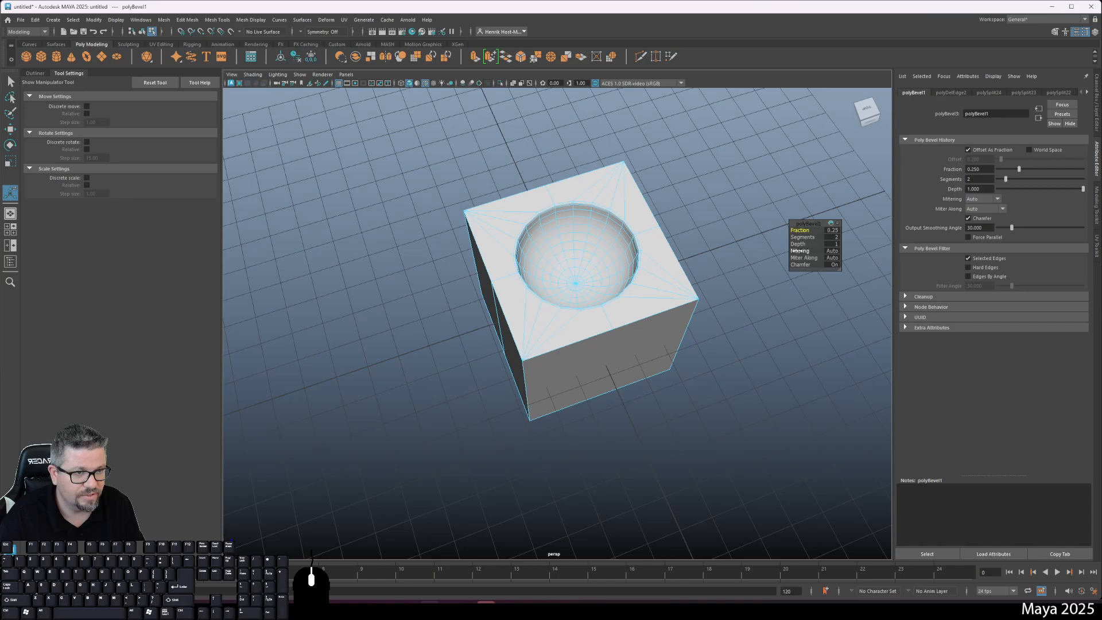
Select the cube's outer edges together: the top border, the vertical corner edges and the bottom border
left_click_drag(798, 251, 509, 336, "alt")
left_click(516, 315)
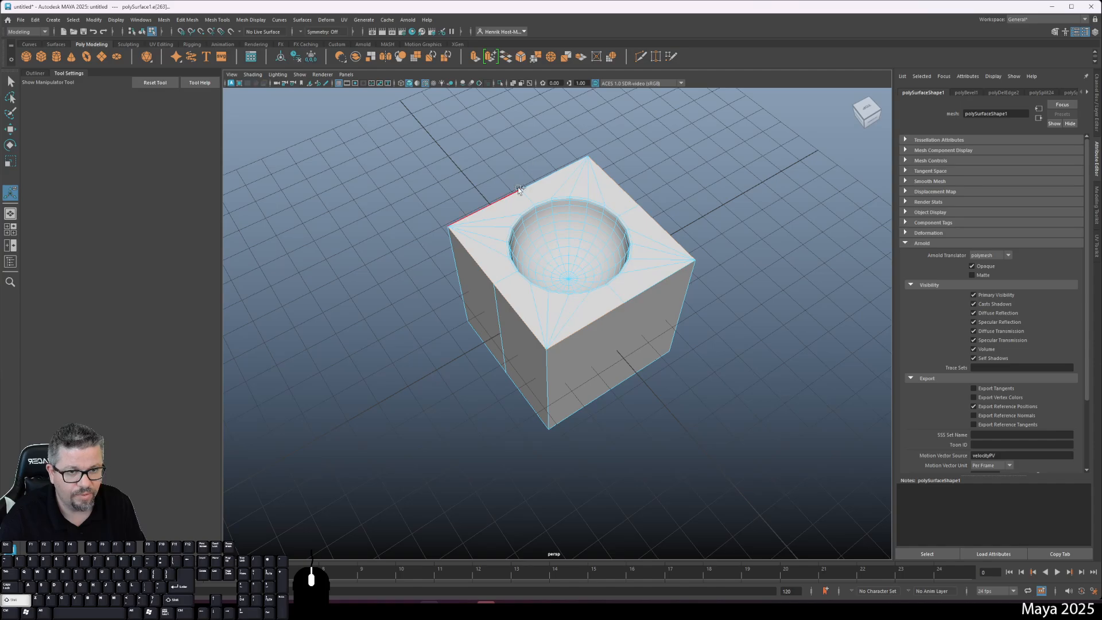
left_click_drag(535, 188, 488, 236, "alt")
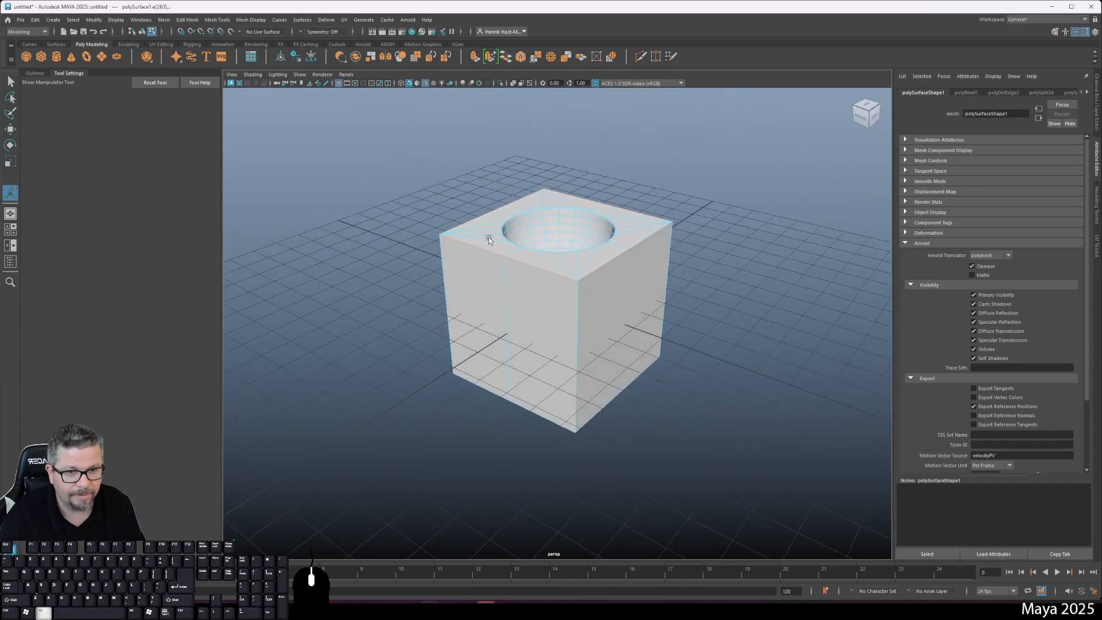
left_click(466, 298, "shift")
left_click(637, 322, "shift")
left_click_drag(636, 322, 533, 313, "alt")
left_click(604, 317, "shift")
left_click_drag(621, 317, 590, 359, "alt")
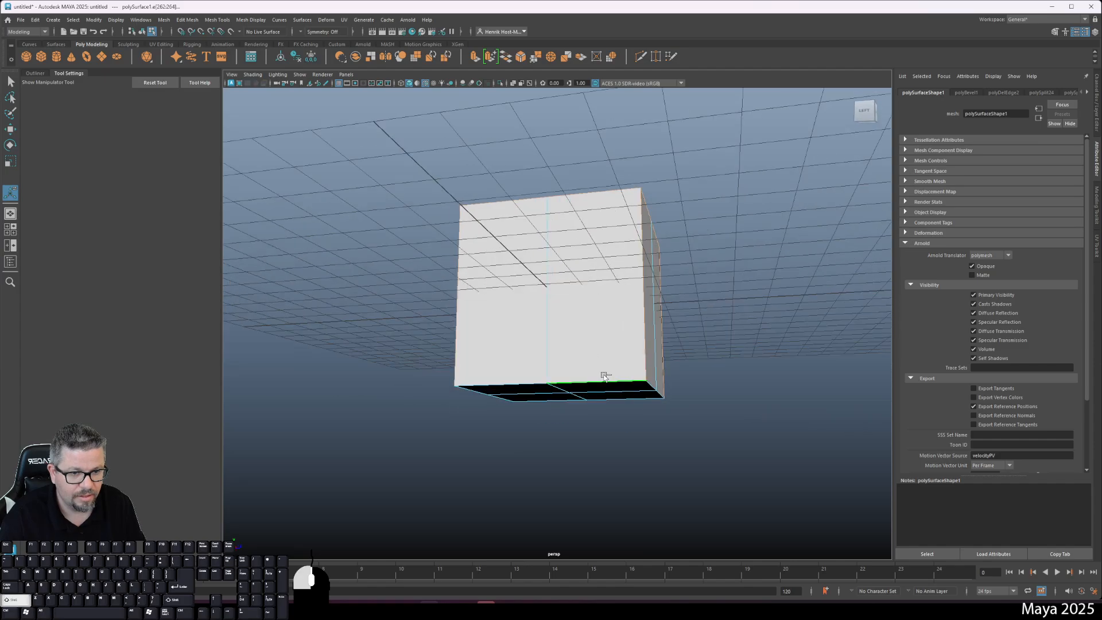
left_click_drag(516, 374, 508, 348, "alt")
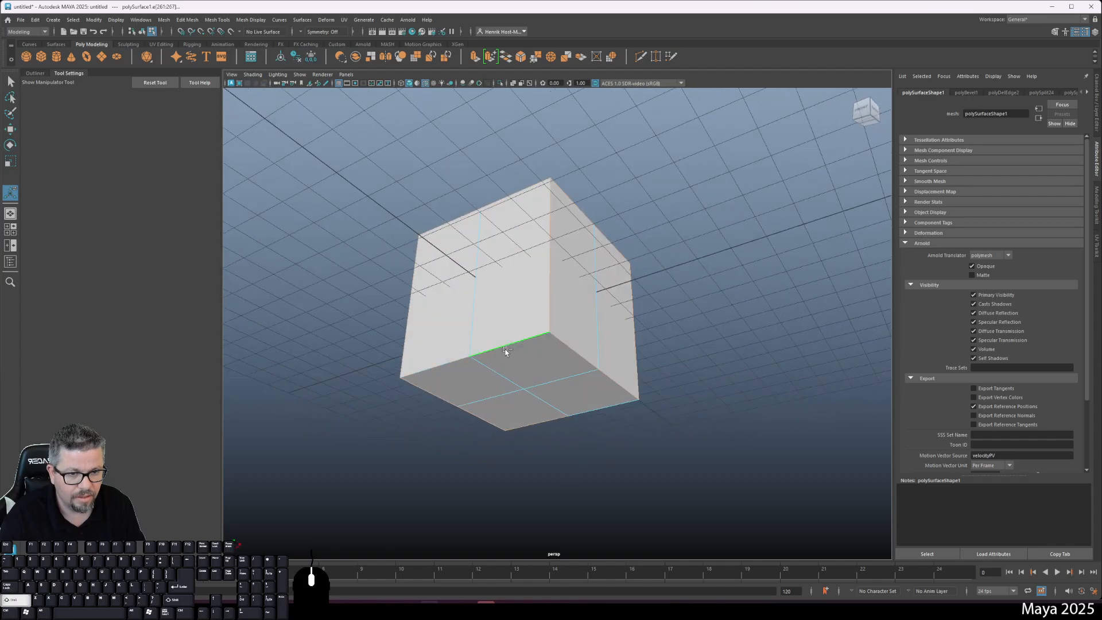
Try beveling the selected outer edges with a fraction of 0.1 and 2 segments, and inspect the cube
right_click_drag(530, 328, 565, 328, "shift")
left_click_drag(618, 315, 544, 334, "alt")
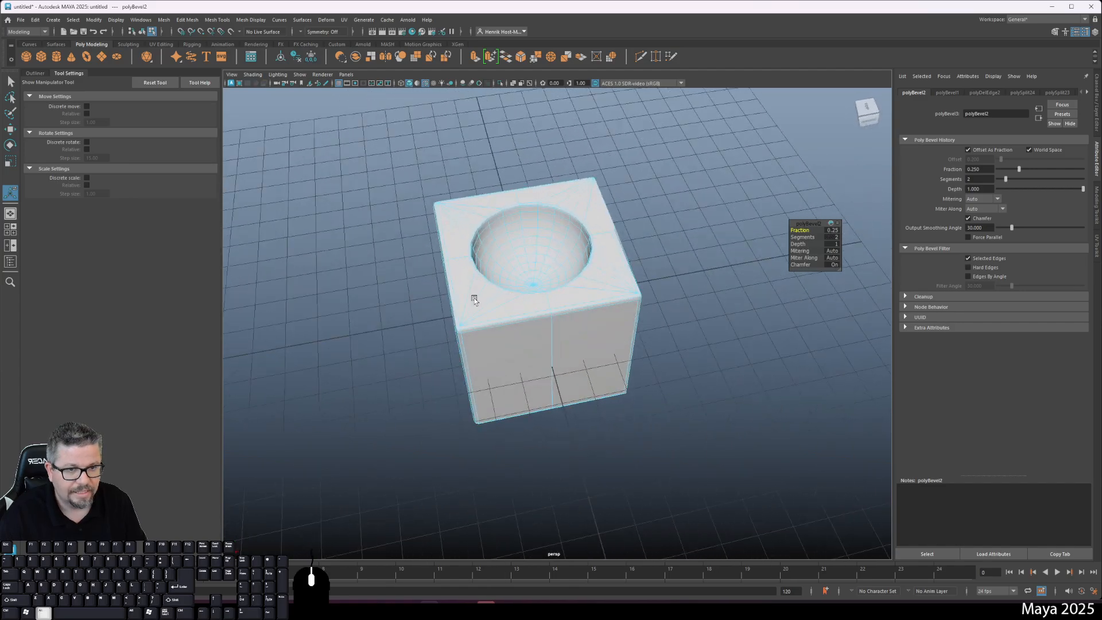
right_click_drag(521, 228, 538, 228)
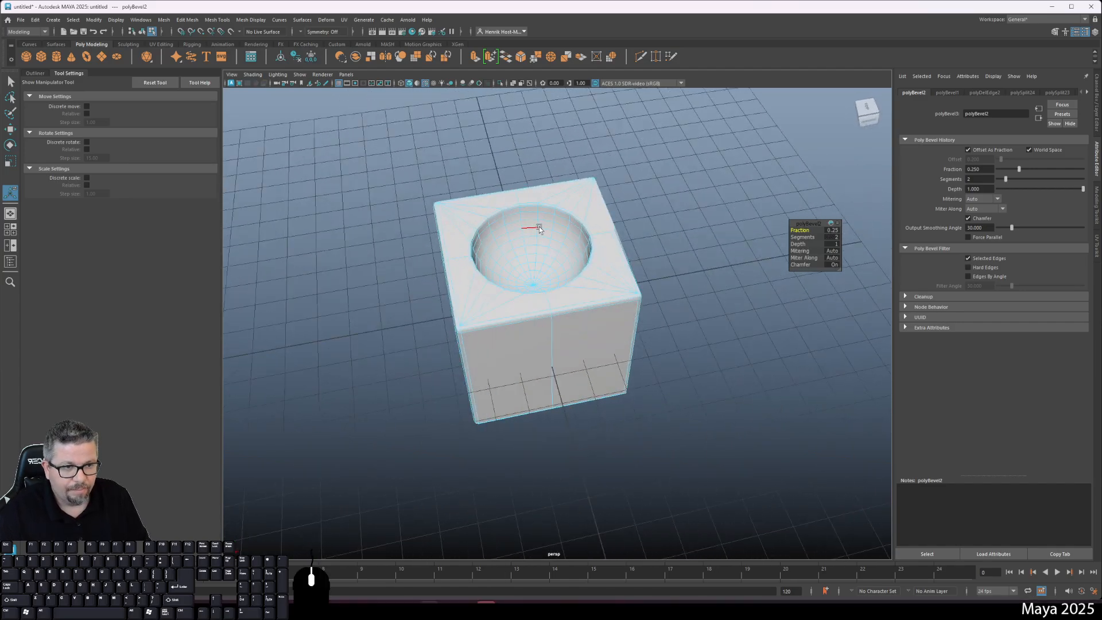
left_click(831, 231)
type(".")
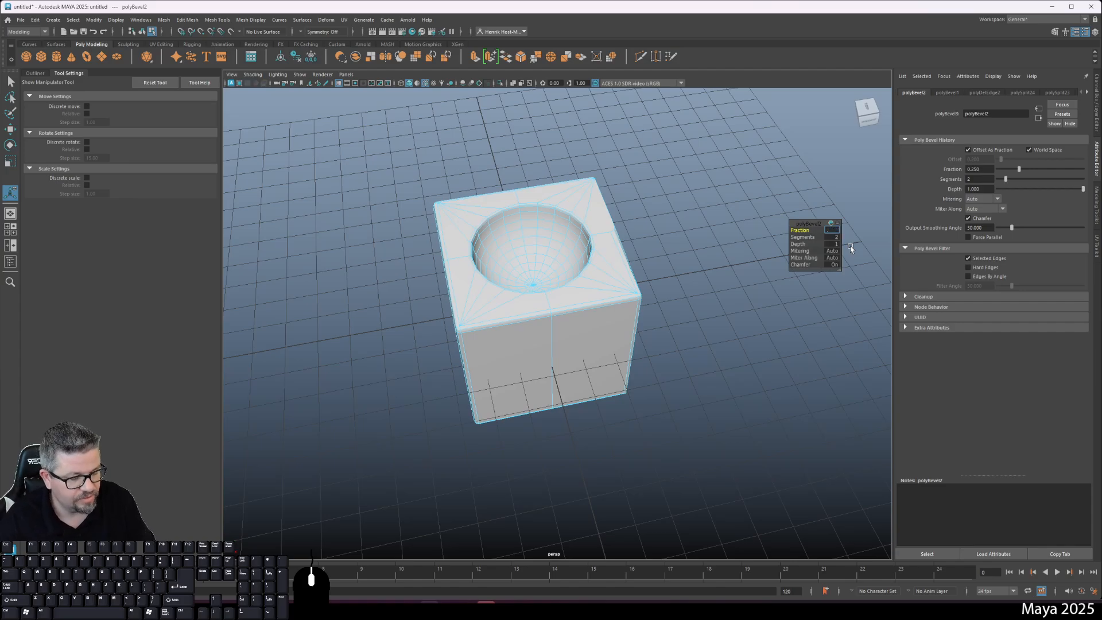
type("1")
key("Return")
left_click_drag(849, 246, 492, 209, "alt")
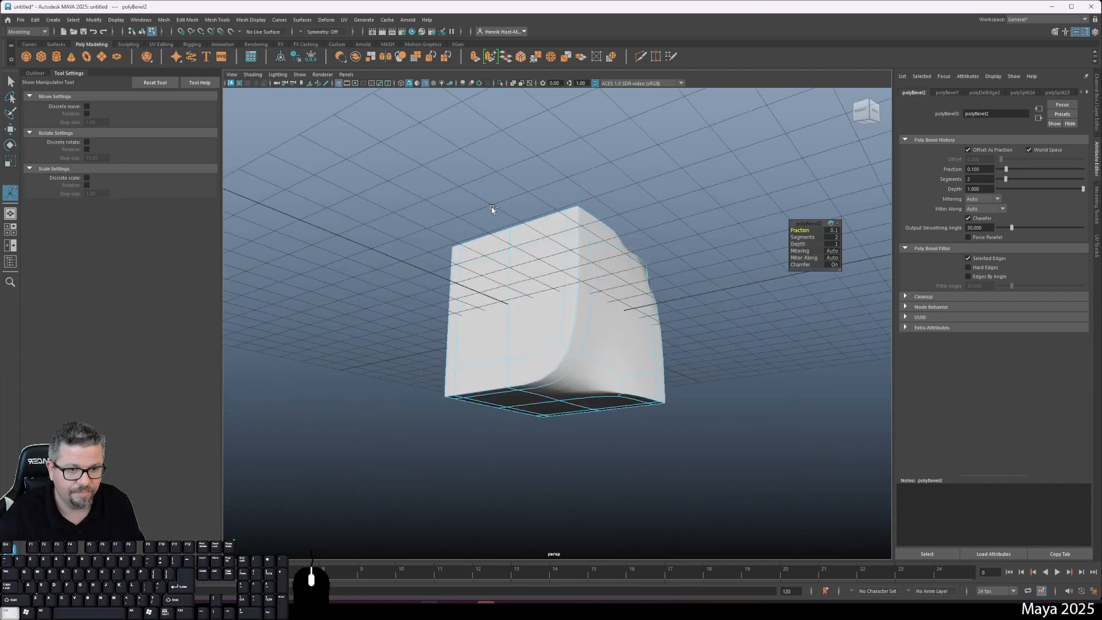
Undo the outer-edge bevel and add a missed outer edge to the selection
key("ctrl+z")
left_click_drag(683, 313, 534, 384, "alt")
key("ctrl+z")
key("ctrl+z")
left_click(595, 352, "shift")
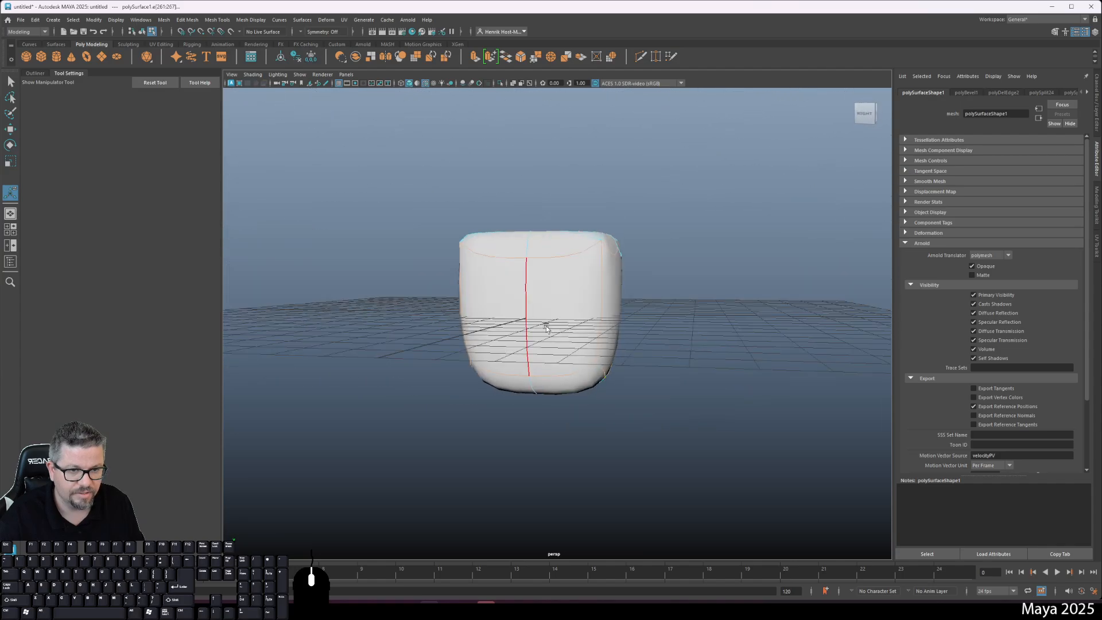
Try beveling the extended edge selection with a fraction of 0.25, check the corners, and undo the bevel
right_click(558, 292, "shift")
left_click(597, 291)
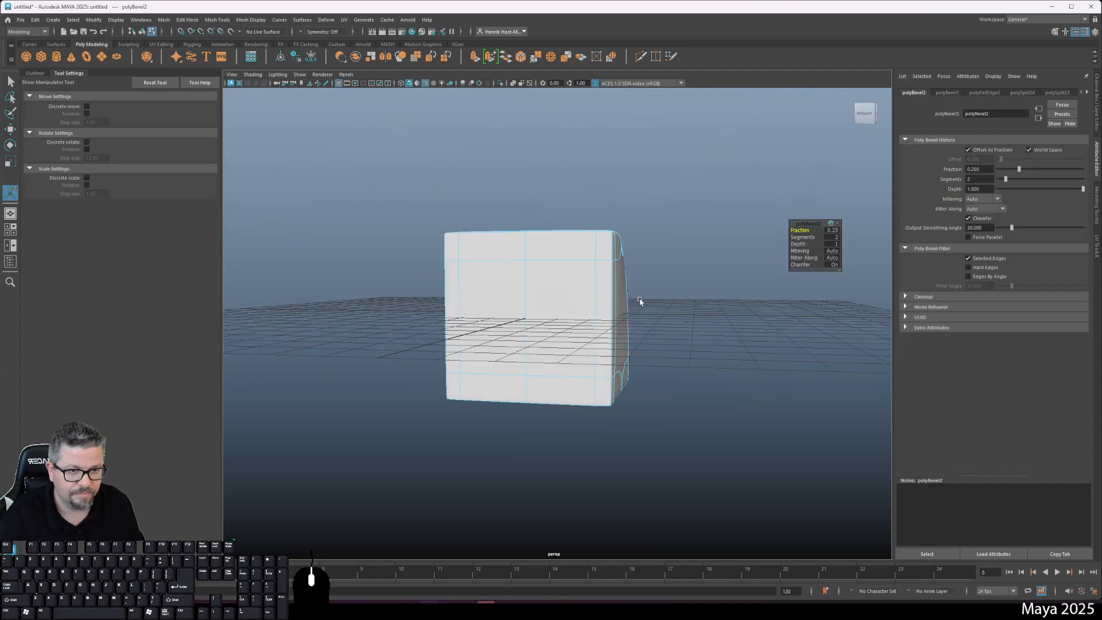
left_click_drag(520, 278, 460, 307, "alt")
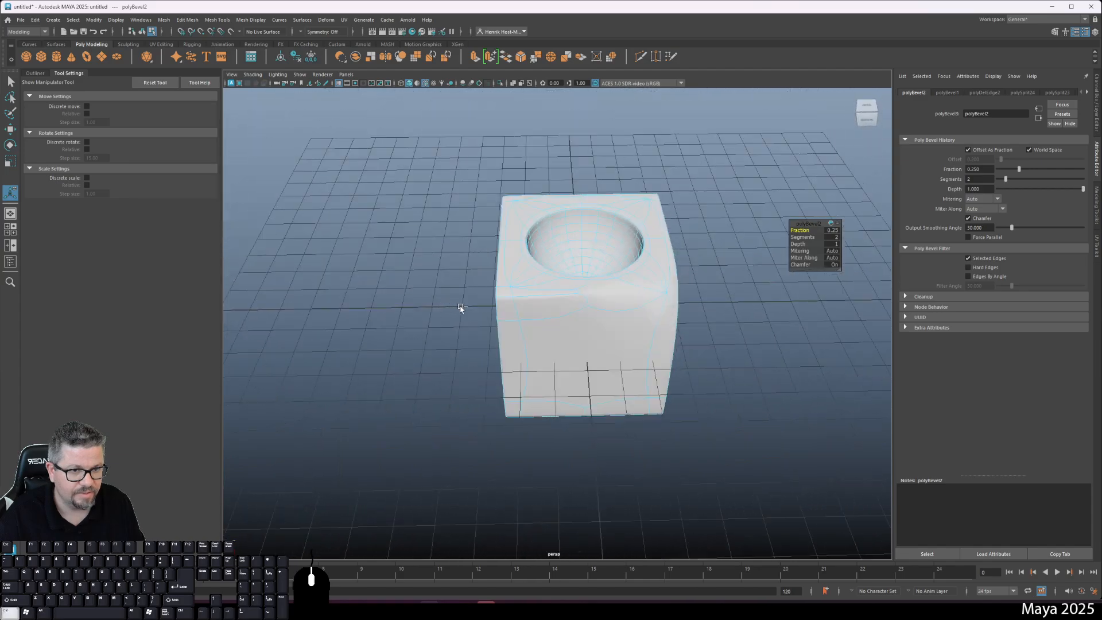
key("ctrl+z")
Bevel the selected outer edges of the cube again with a fraction of 0.1
mouse_move(581, 346)
left_mouse_down("alt")
mouse_move(586, 314)
mouse_move(595, 320)
mouse_move(581, 327)
left_mouse_up("alt")
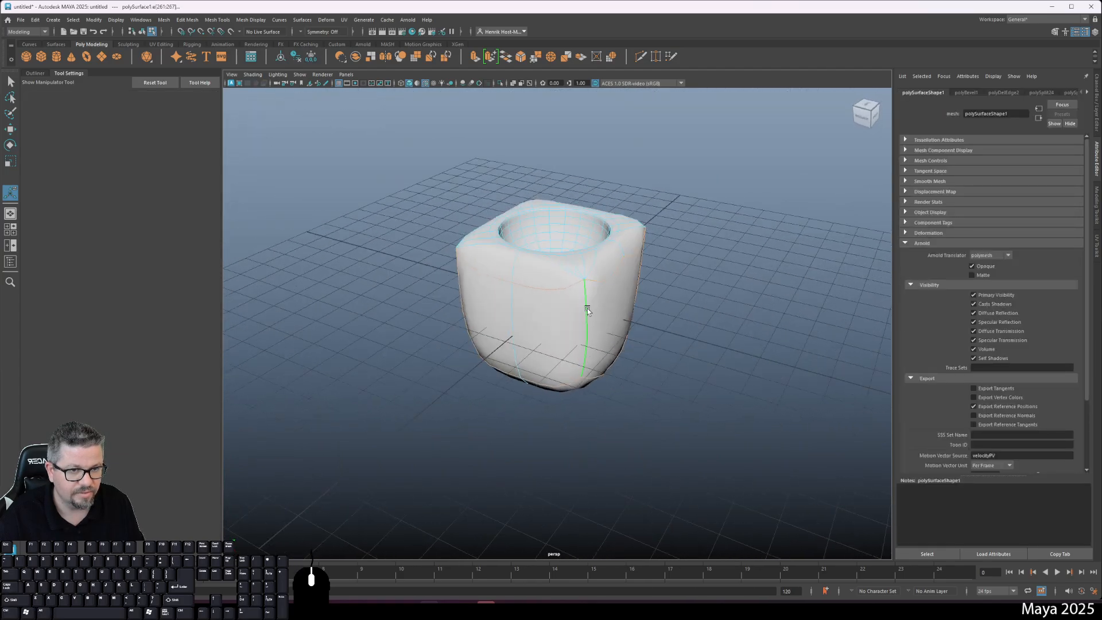
right_click_drag(583, 299, 630, 300, "shift")
left_click_drag(630, 301, 746, 261, "alt")
left_click(831, 230)
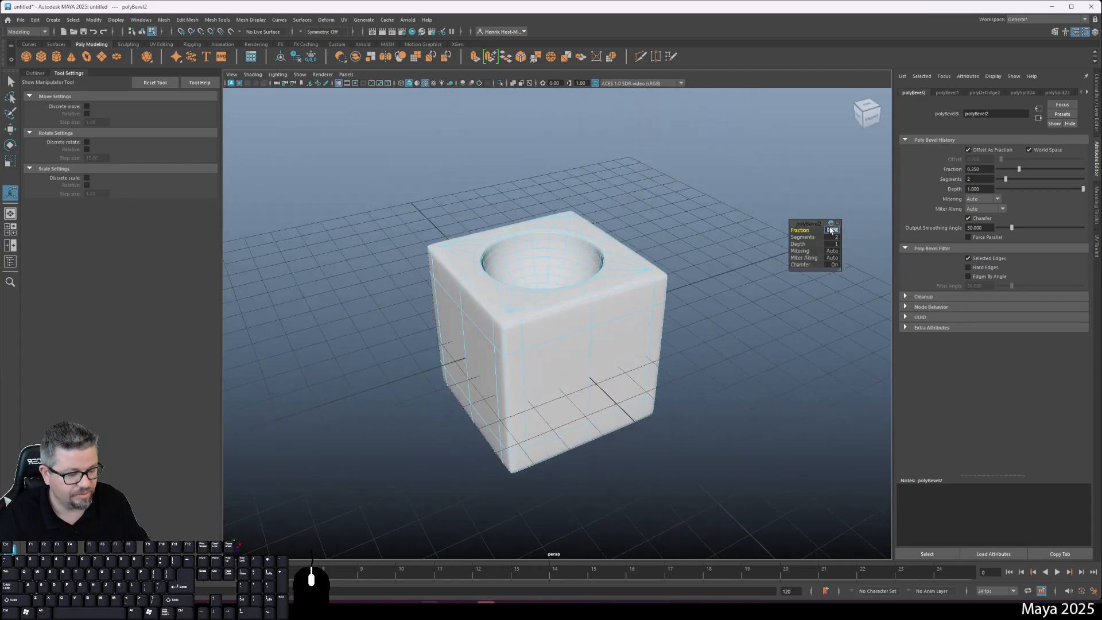
type("0")
key("Return")
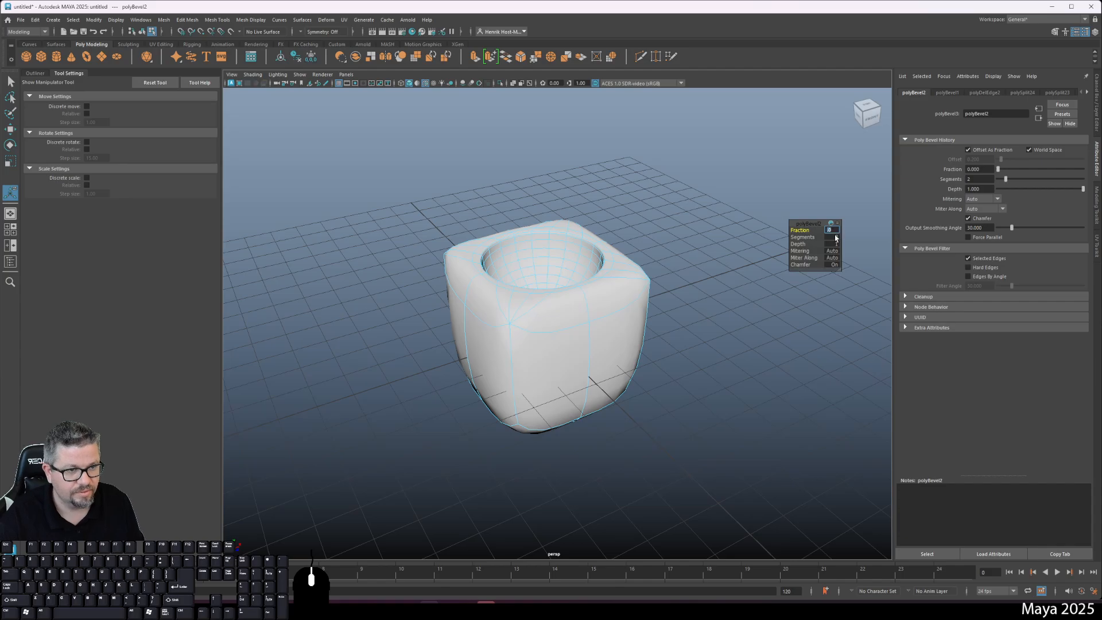
type(".1")
key("Return")
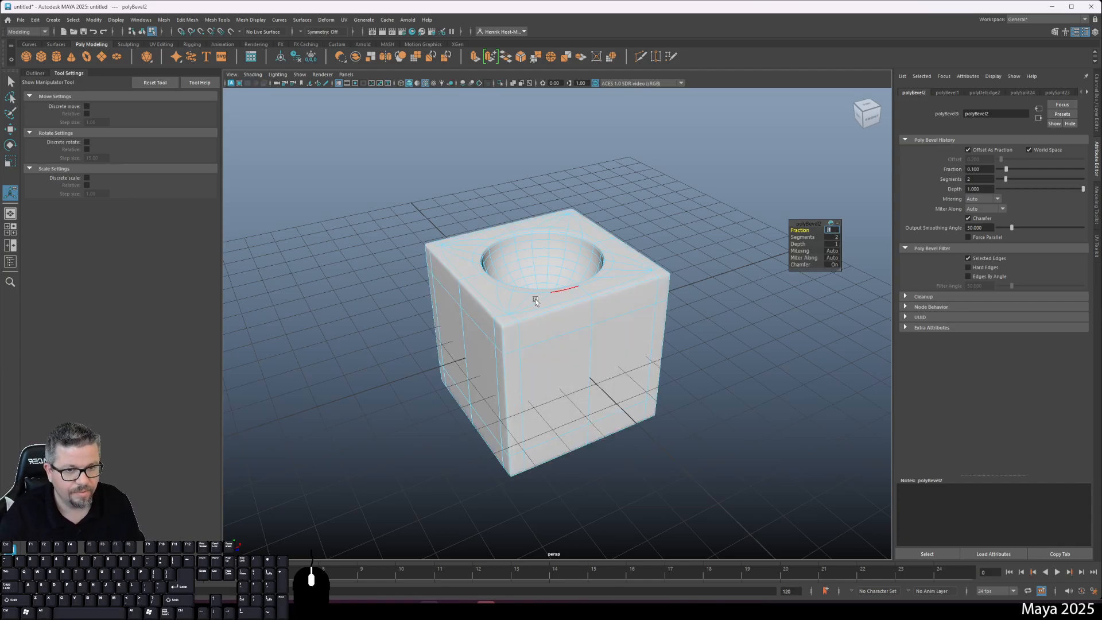
Increase the outer-edge bevel to 4 segments and check the corners up close
left_click_drag(535, 298, 570, 315, "alt")
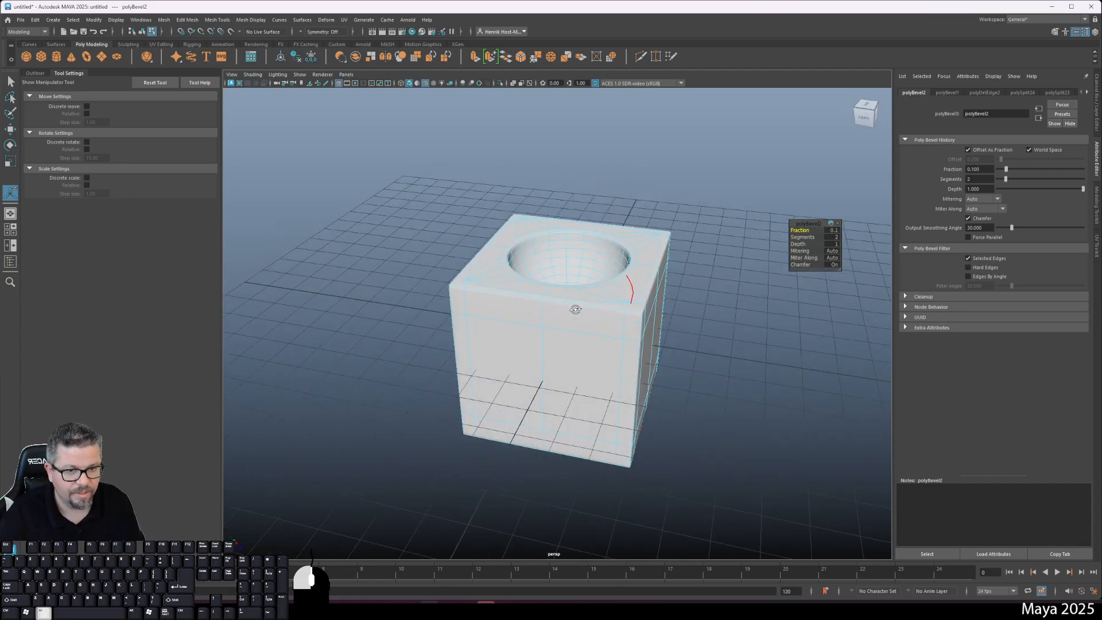
left_click(834, 237)
type("3")
key("Return")
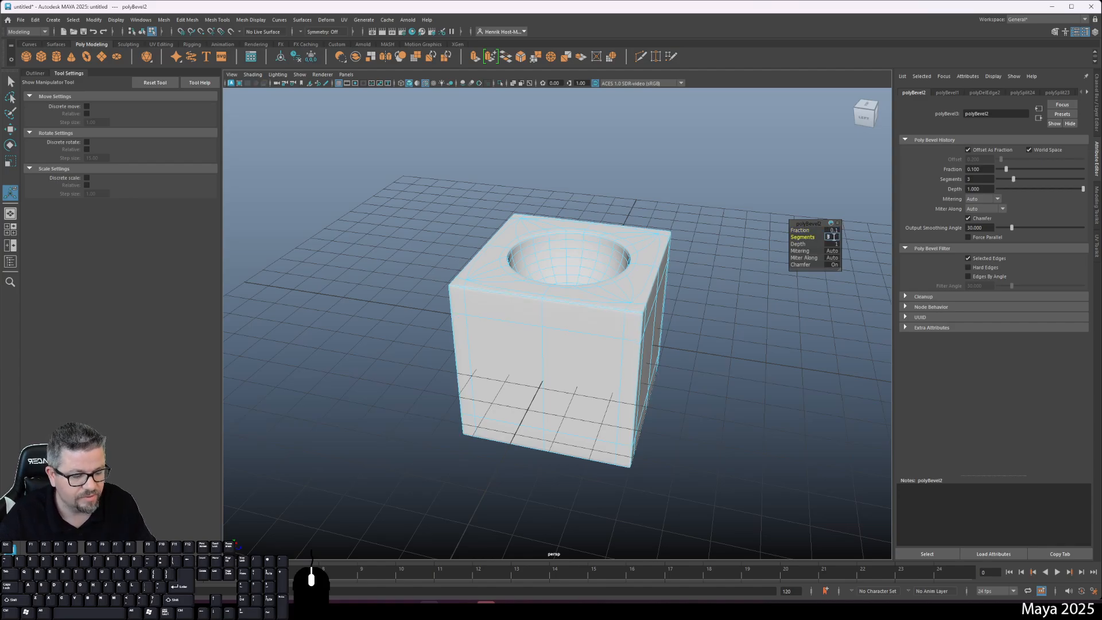
type("4")
key("Return")
right_click_drag(516, 299, 591, 432, "alt")
left_click_drag(593, 427, 441, 320, "alt")
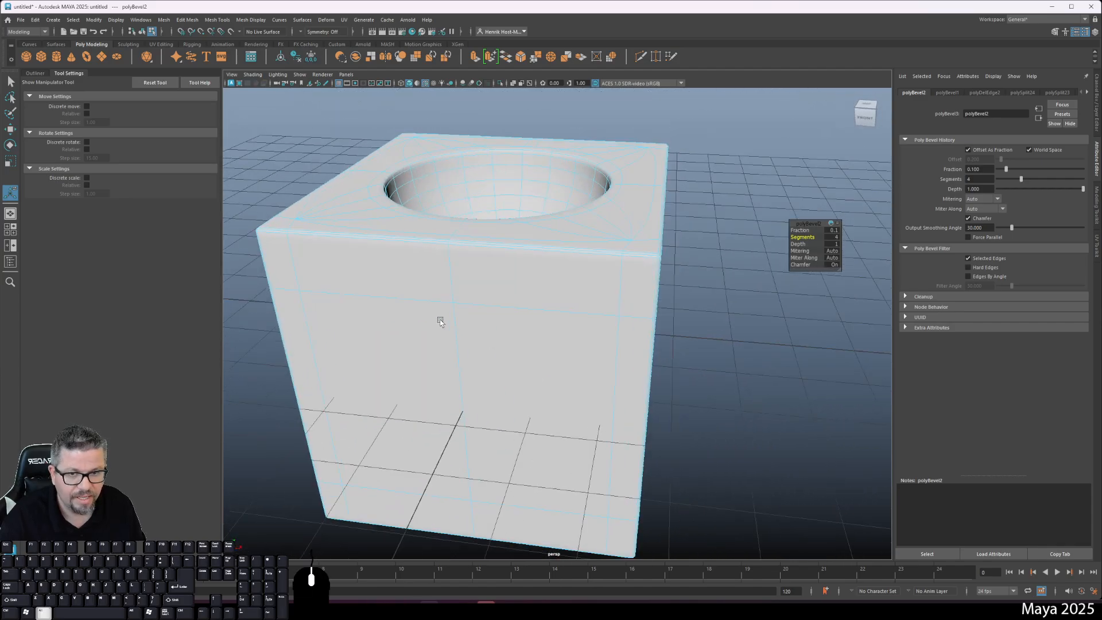
Return to object mode and set the earlier hole-rim bevel's fraction to 0.1 in the construction history
right_click_drag(422, 275, 453, 291)
left_click(1097, 130)
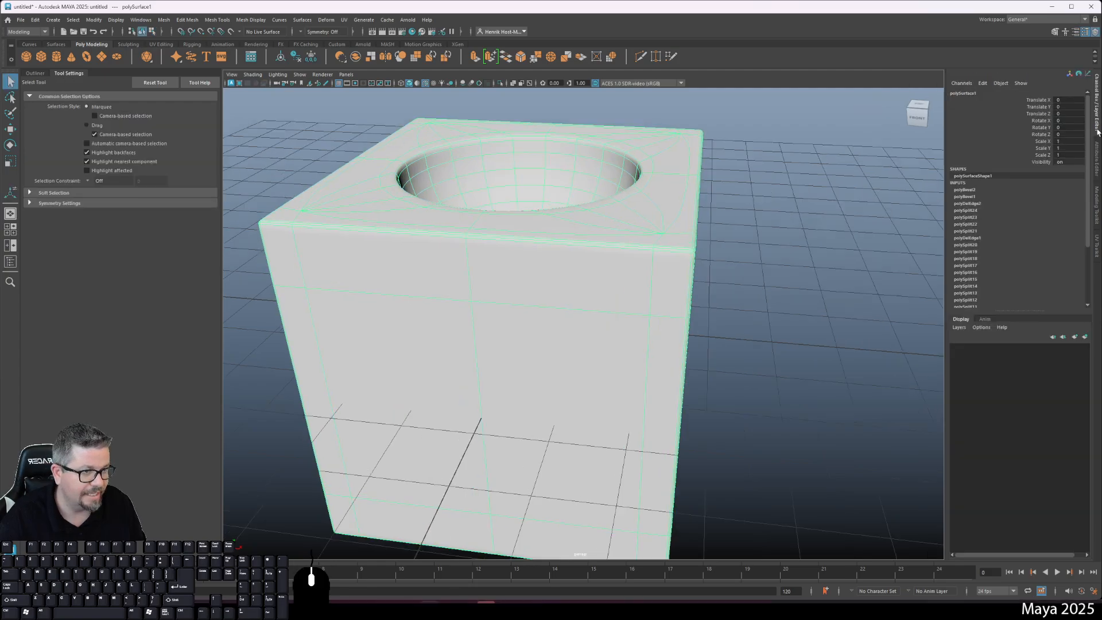
scroll(986, 194, "down", 2)
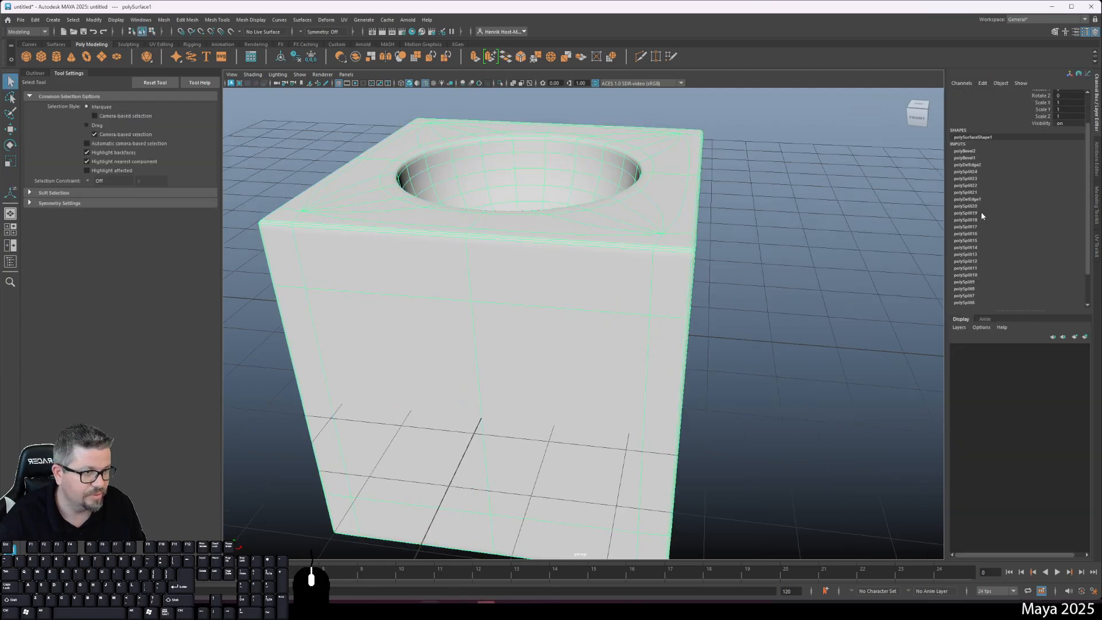
left_click(976, 158)
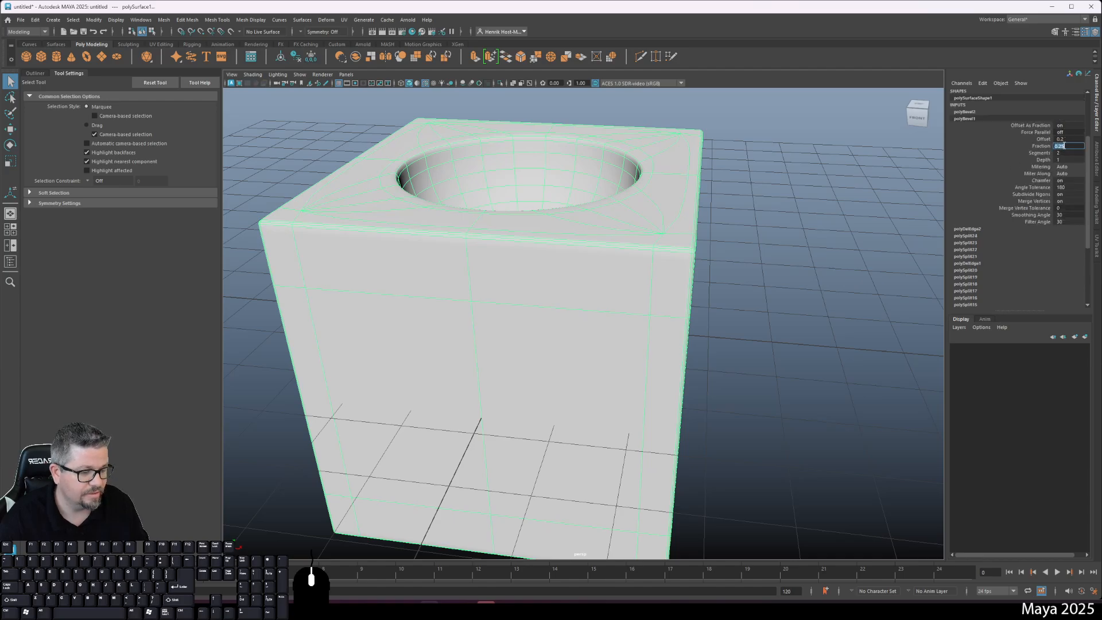
key("Return")
left_click_drag(514, 175, 490, 184, "alt")
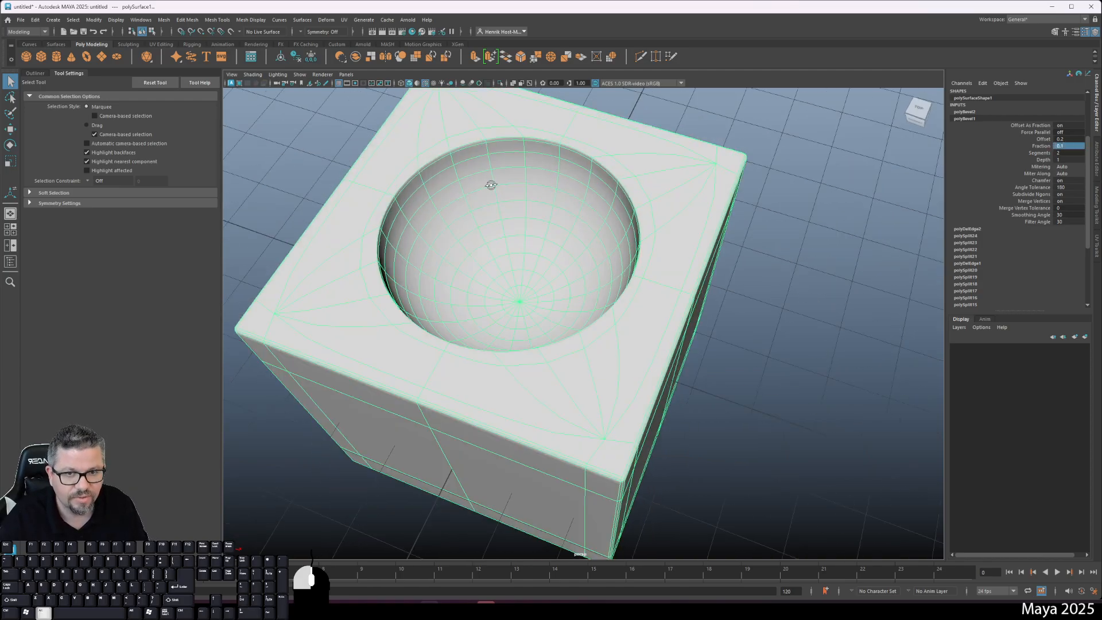
right_click_drag(490, 184, 477, 201, "alt")
left_click_drag(476, 201, 461, 192, "alt")
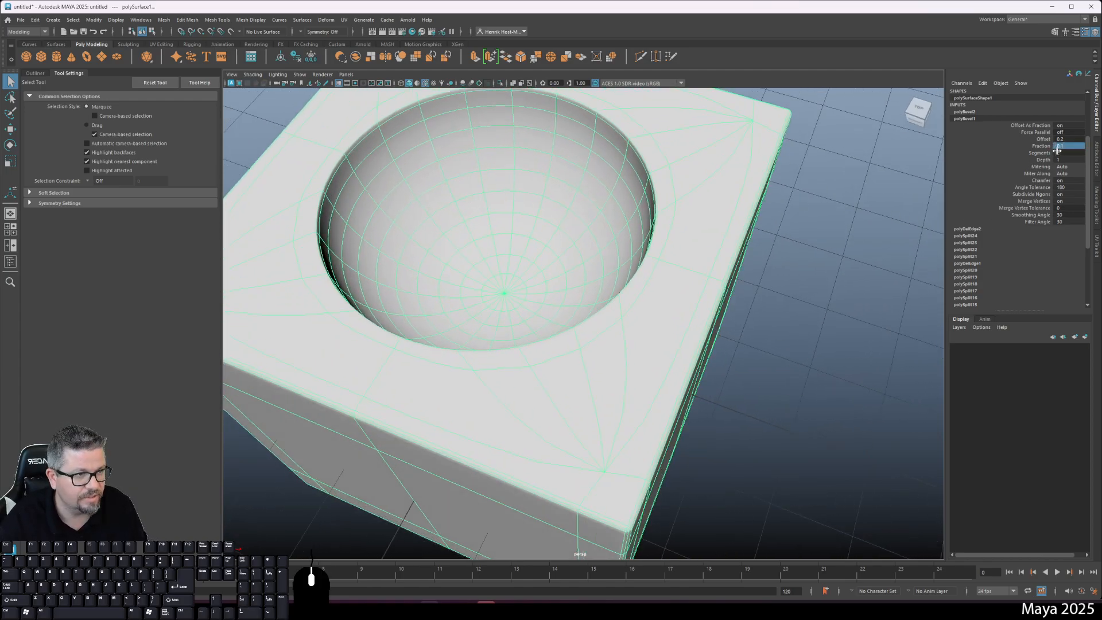
Try a fraction of 1 on the hole-rim bevel and restore it to 0.1
type("1")
key("Return")
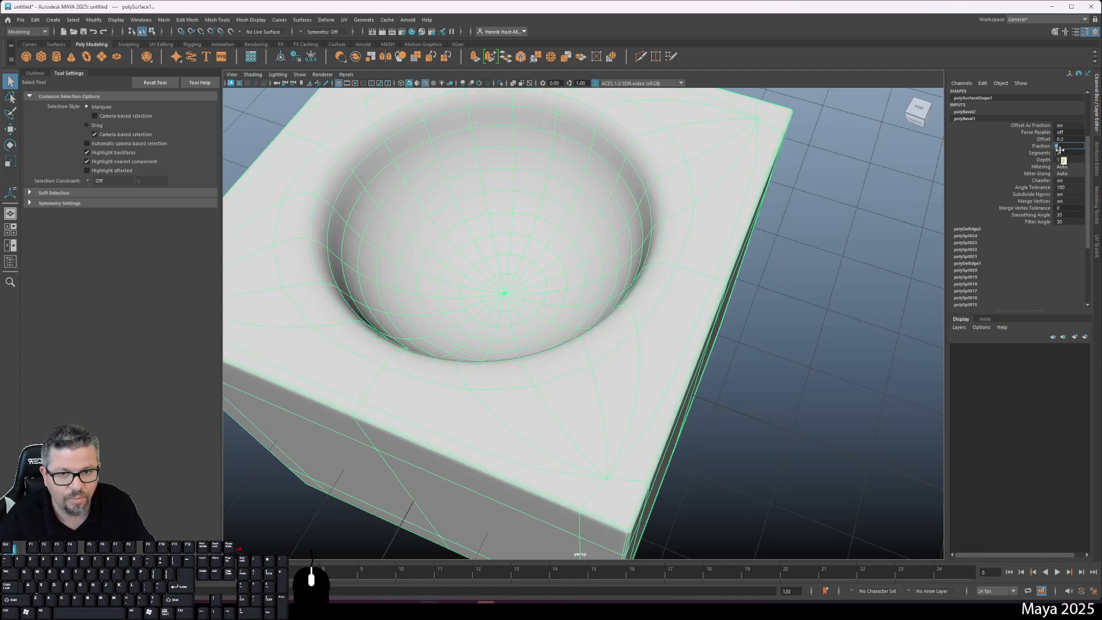
type(".1")
key("Return")
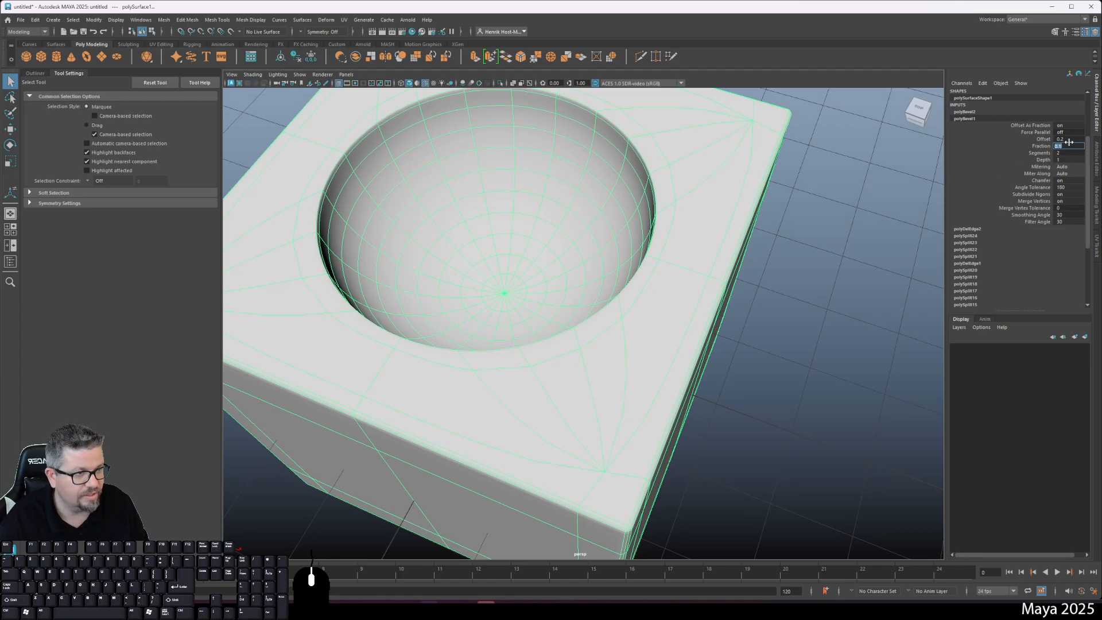
key("Return")
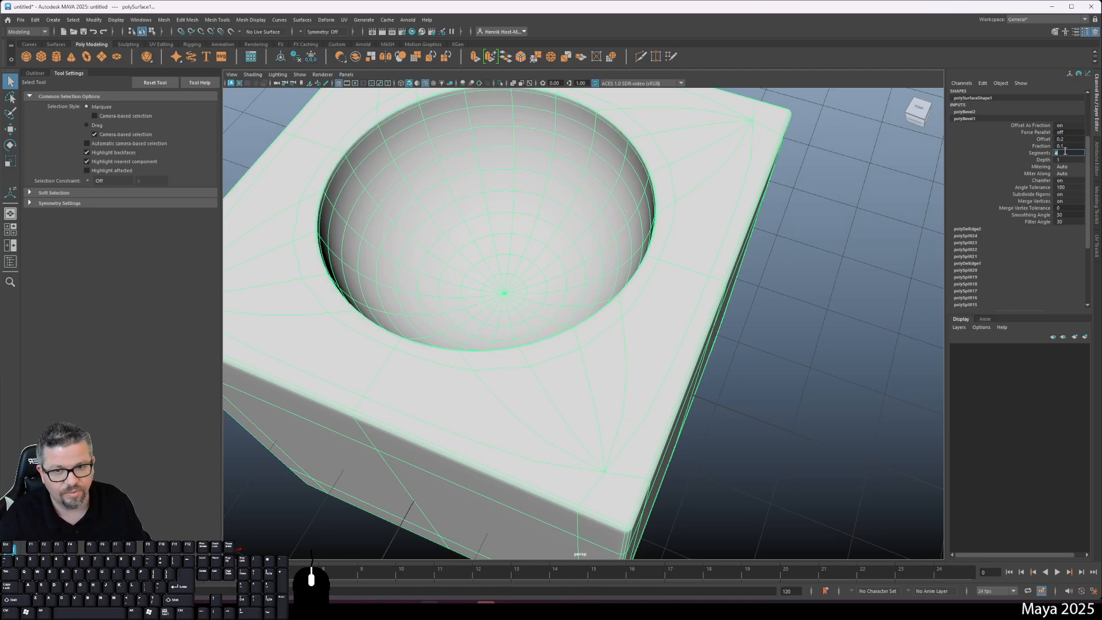
Check the hollowed cube from several angles and turn off its smooth mesh preview
left_click_drag(660, 339, 588, 244, "alt")
right_click_drag(589, 244, 530, 271, "alt")
left_click_drag(531, 271, 553, 219, "alt")
right_click_drag(553, 219, 597, 205)
left_click(761, 361)
left_click_drag(735, 455, 768, 379, "alt")
left_click(608, 364)
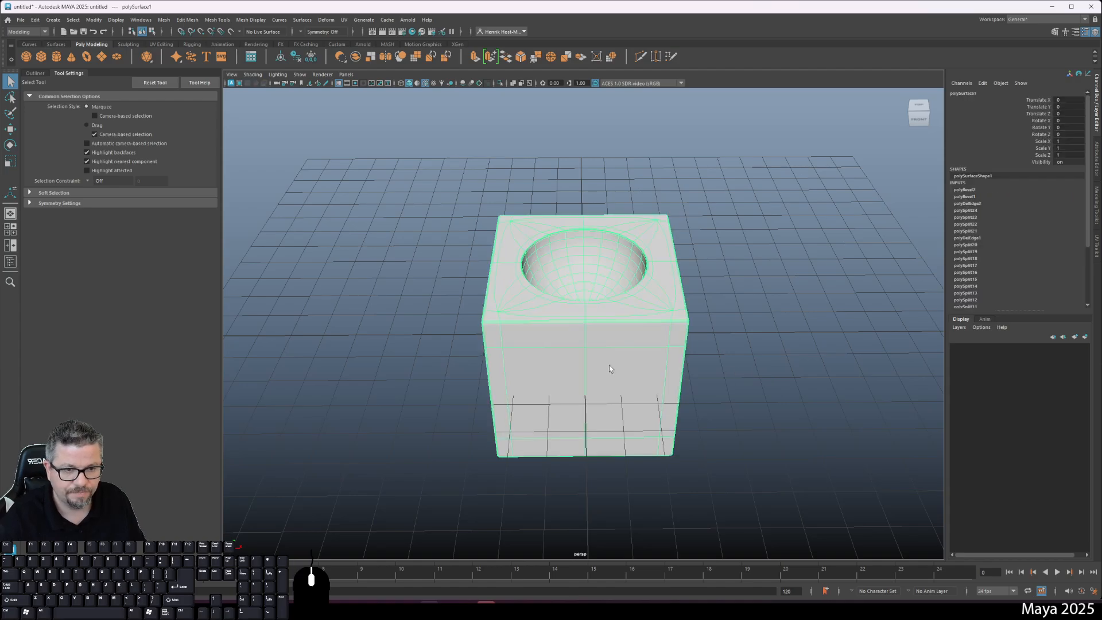
key("1")
Examine the unsmoothed cube's beveled edges and wireframe topology from several angles
left_click(711, 355)
left_click_drag(693, 371, 474, 276, "alt")
right_click_drag(474, 275, 548, 376, "alt")
left_click_drag(548, 376, 495, 380, "alt")
right_click_drag(495, 380, 488, 275, "alt")
left_click_drag(488, 275, 548, 314, "alt")
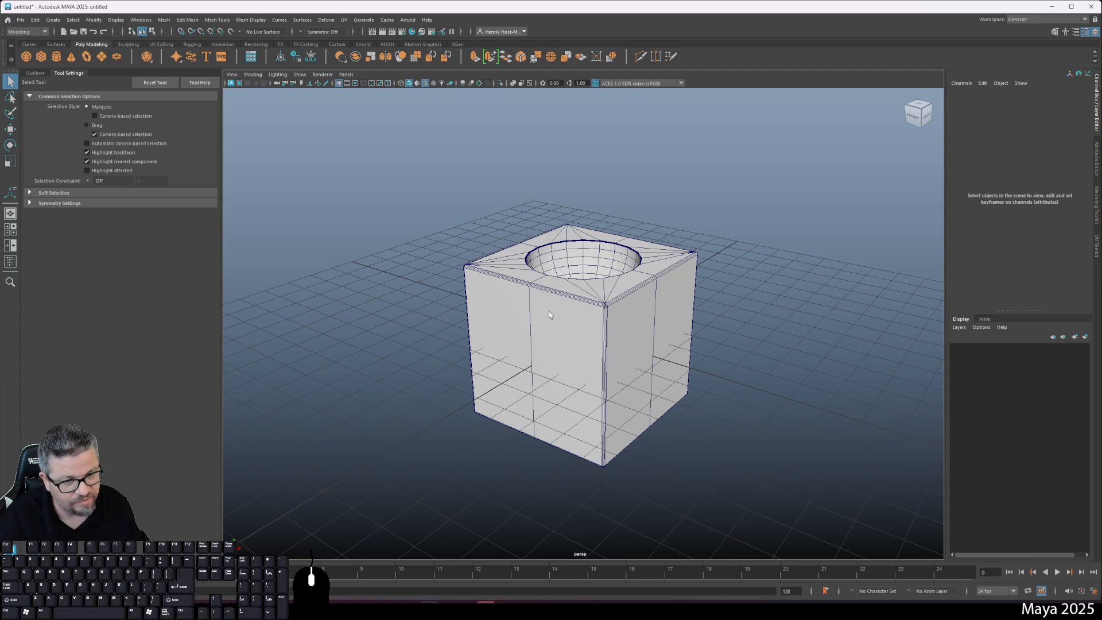
Try applying the Smooth operation to the hollowed cube and view the denser mesh from above
left_click(548, 311)
left_click_drag(538, 289, 563, 293, "alt")
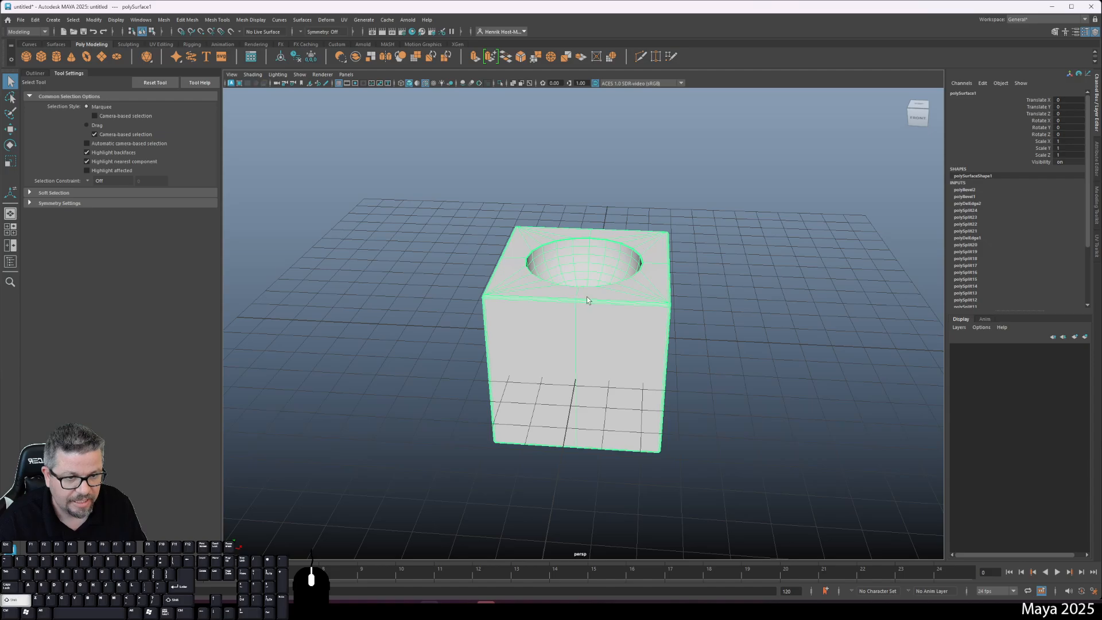
right_click_drag(587, 297, 579, 352, "shift")
left_click_drag(600, 337, 512, 258, "alt")
left_click(787, 377)
key("q")
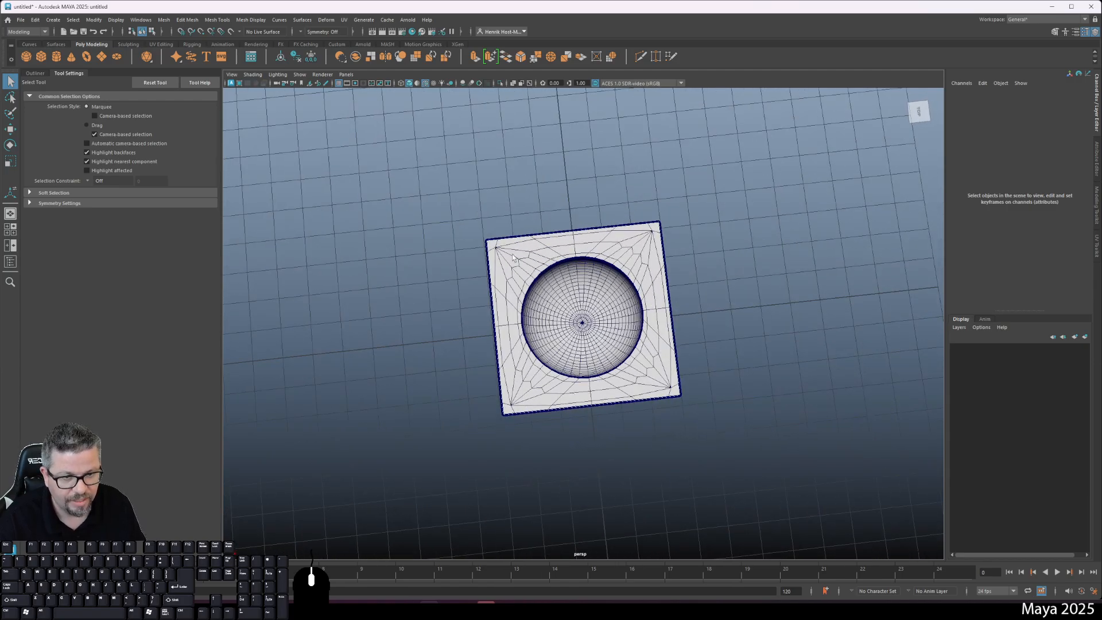
left_click(499, 281)
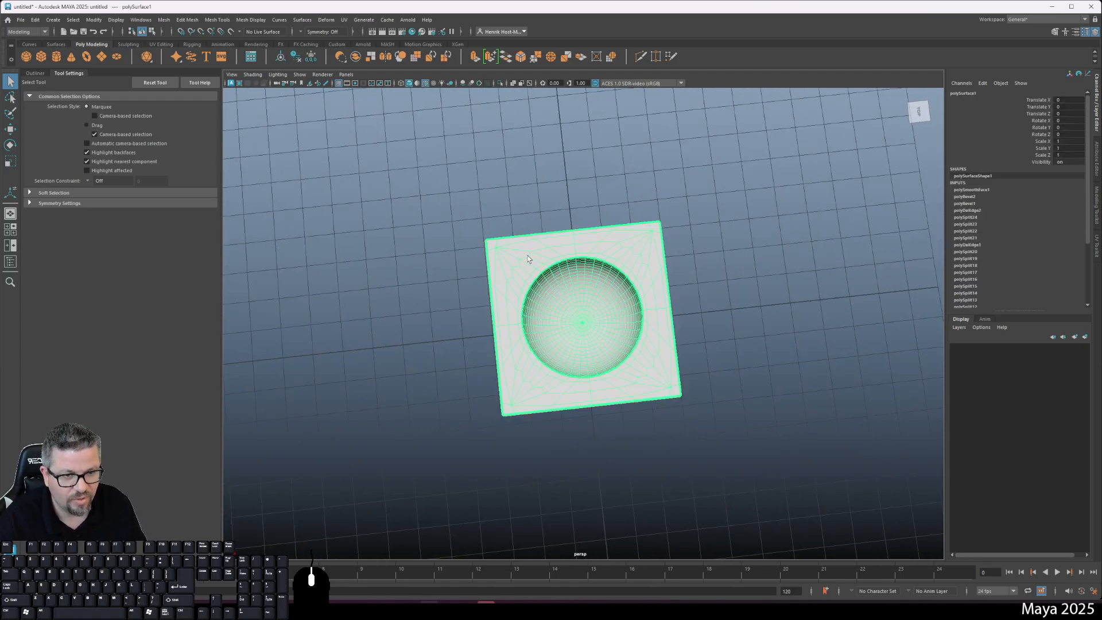
Inspect the subdivided cube from the side and undo the Smooth operation
left_click(699, 232)
left_click_drag(699, 233, 698, 310, "alt")
left_click(684, 307)
left_click(669, 316, "ctrl")
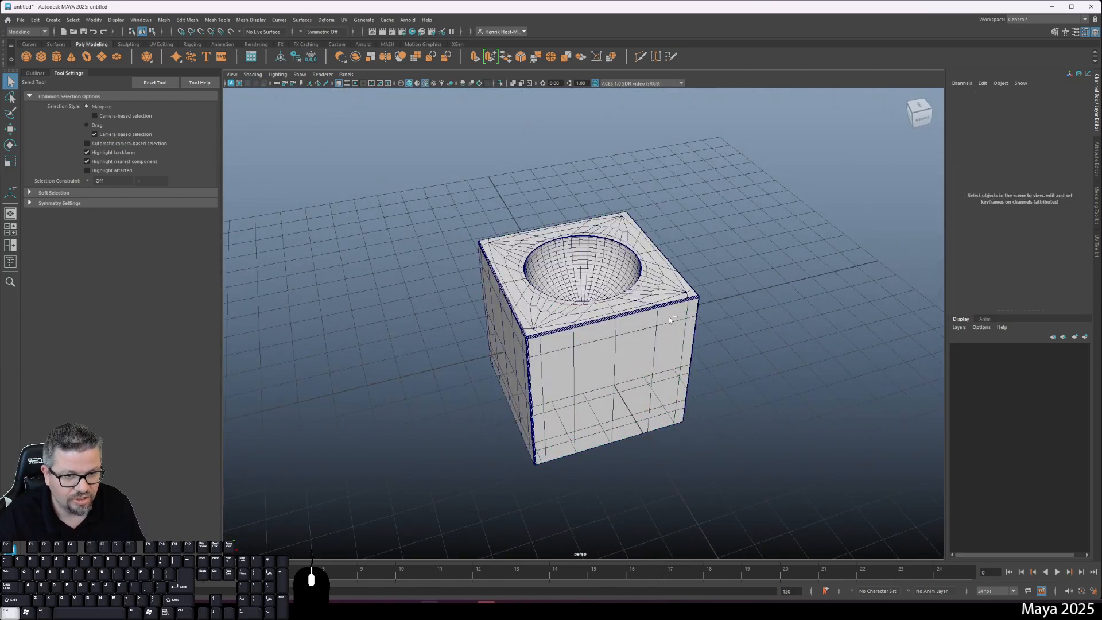
key("ctrl+z")
key("ctrl+z")
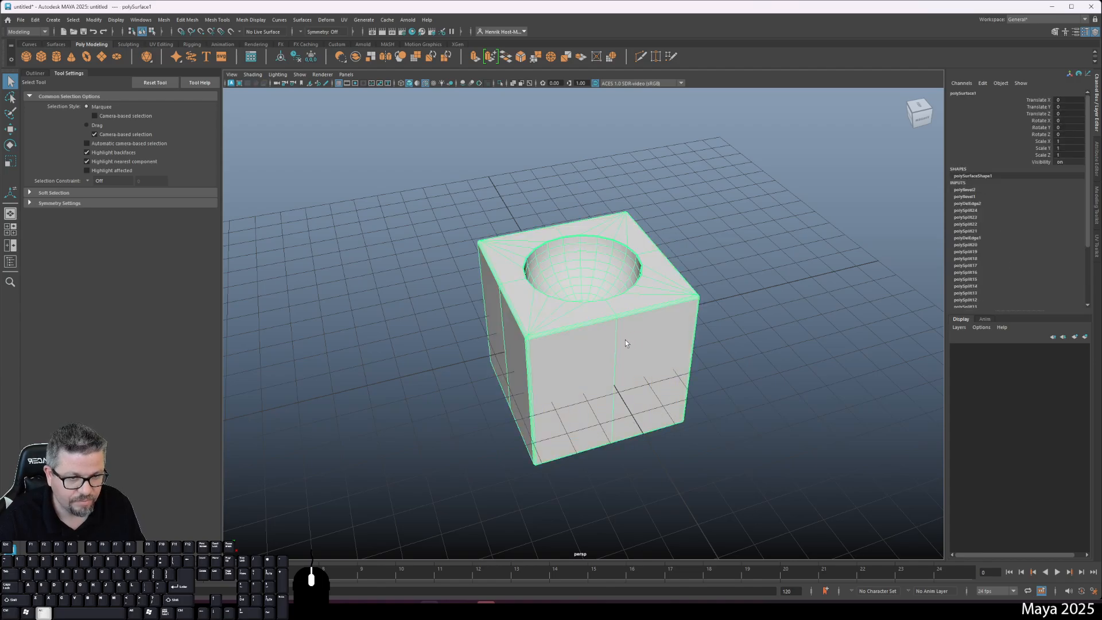
Move the hollowed cube about 9.4 units along the Z axis, clear of the grid center, and deselect it
left_click_drag(625, 342, 593, 346, "alt")
left_click(699, 295)
left_click(587, 302)
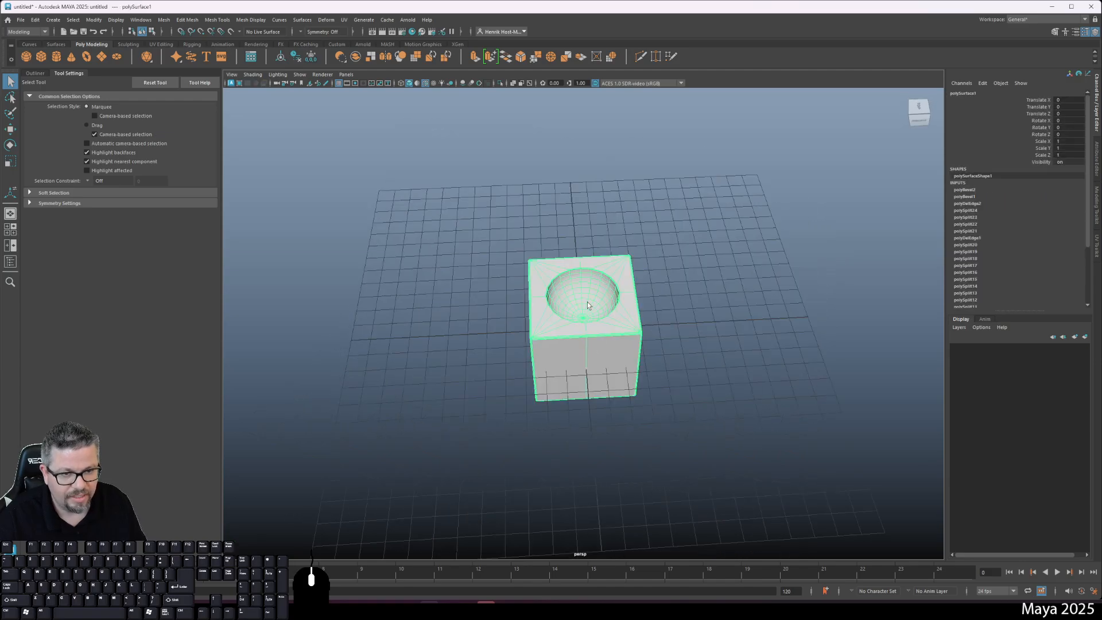
left_click_drag(591, 305, 615, 311, "alt")
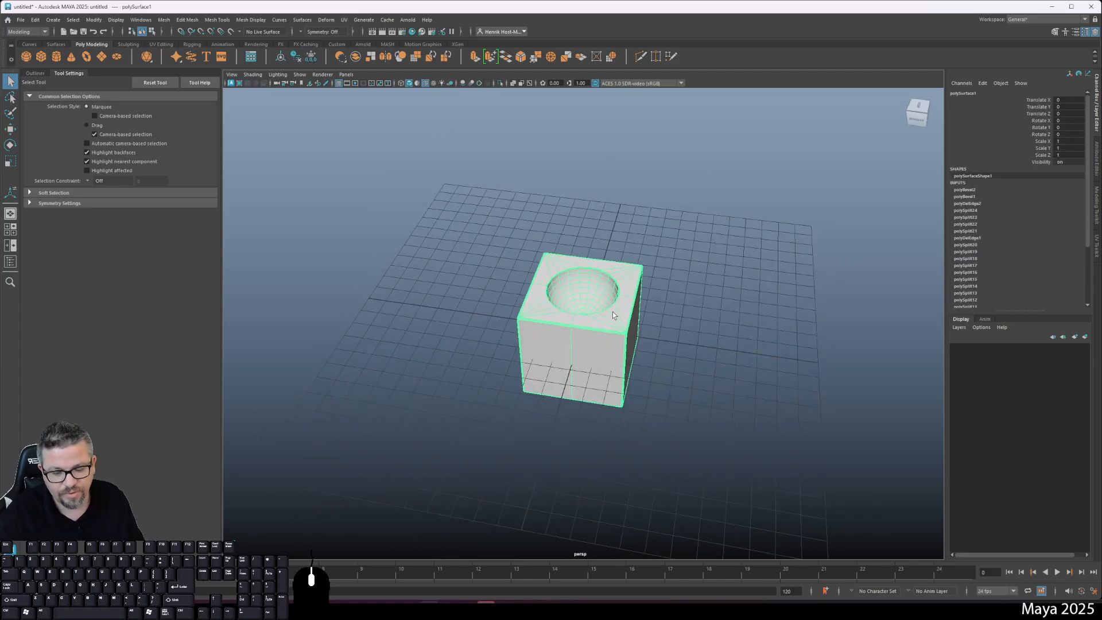
key("w")
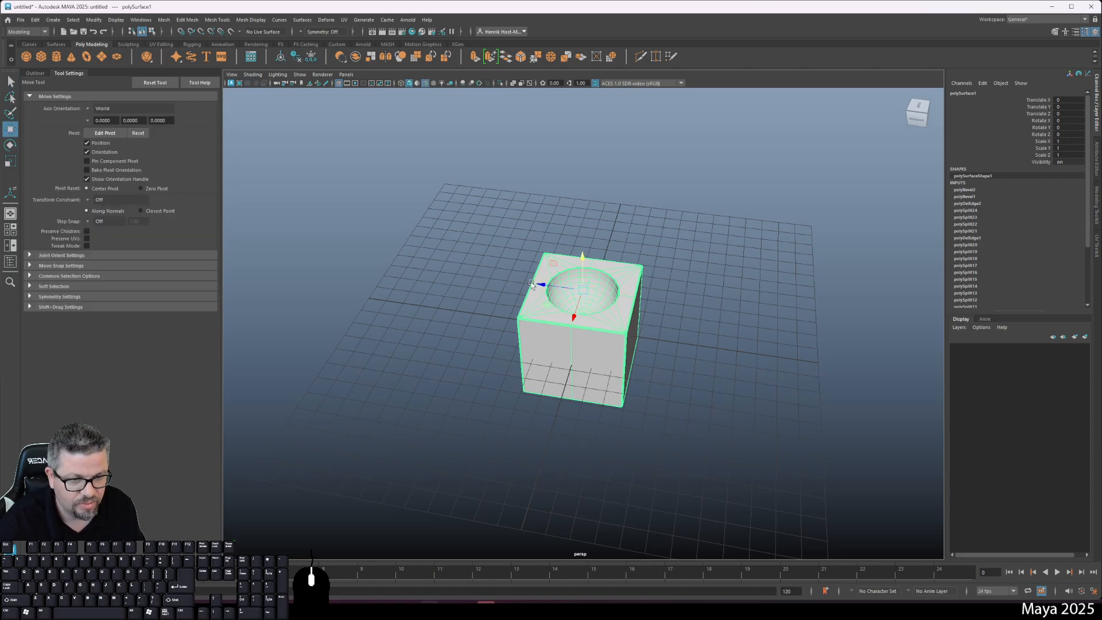
left_click_drag(531, 284, 379, 267)
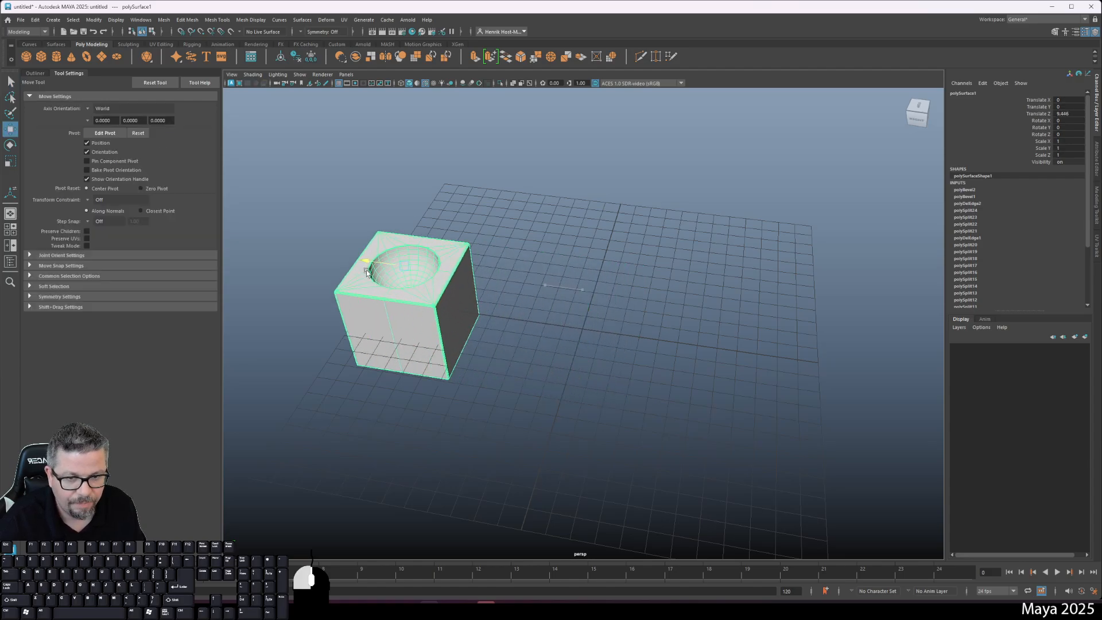
left_click(487, 318)
Create a new polygon cube at the origin and scale it uniformly to about 4.9
left_click_drag(453, 342, 440, 360, "alt")
left_click(432, 321)
left_click(541, 297)
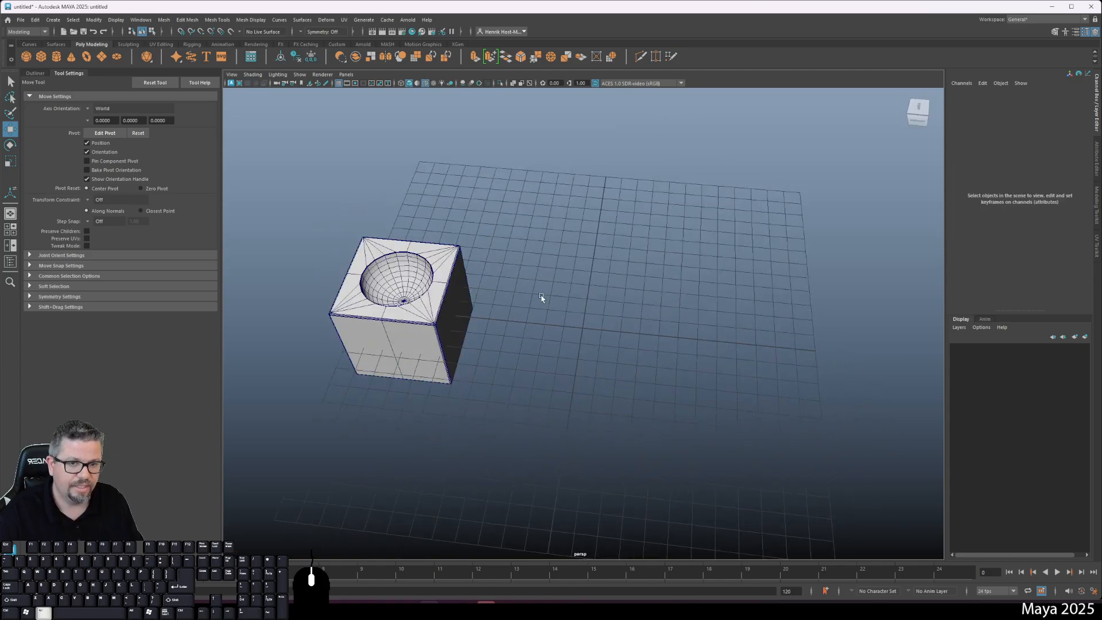
mouse_move(541, 298)
left_mouse_down("alt")
mouse_move(580, 320)
mouse_move(573, 347)
mouse_move(571, 318)
mouse_move(550, 304)
left_mouse_up("alt")
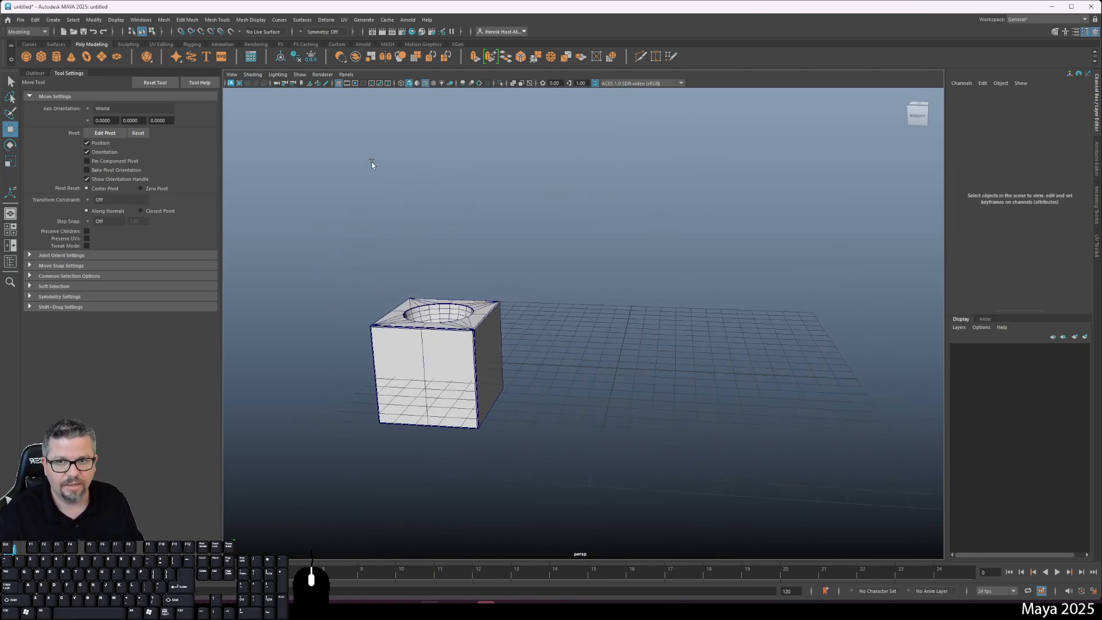
left_click(41, 56)
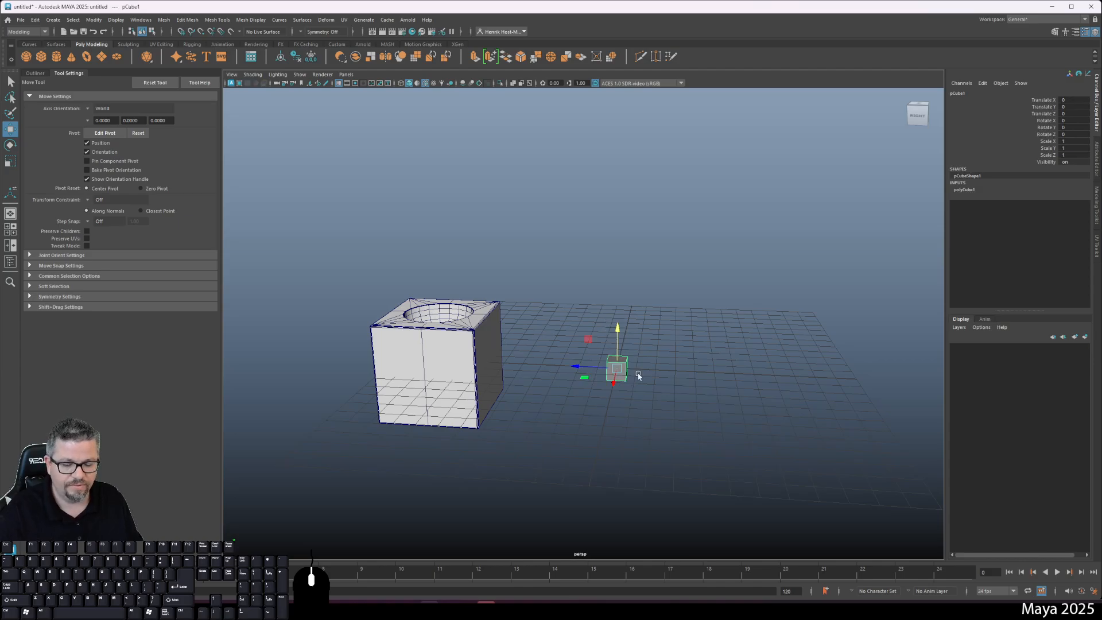
key("r")
left_click_drag(616, 368, 681, 397)
Create a polygon sphere and raise it along Y until it pokes out of the new cube's top face
left_click_drag(759, 340, 693, 405, "alt")
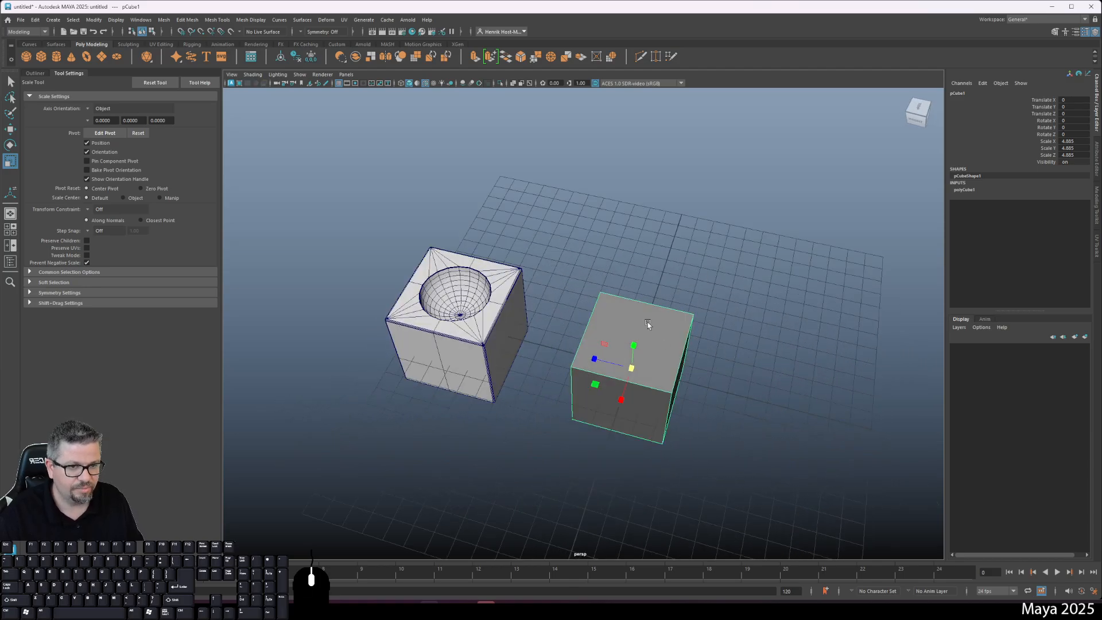
left_click(30, 58)
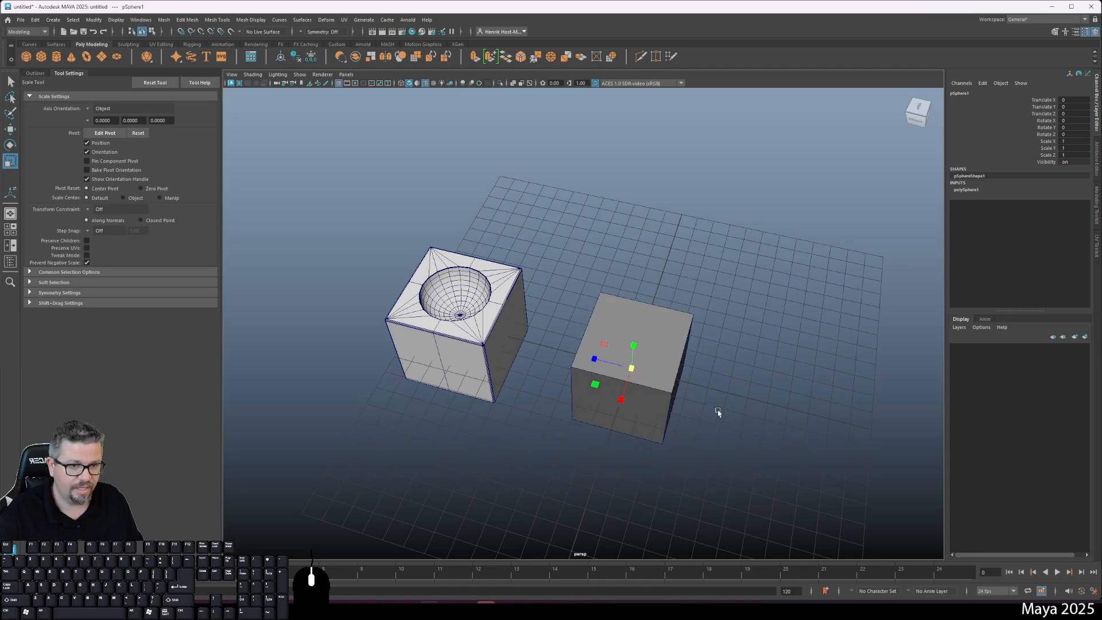
key("w")
left_click_drag(634, 353, 634, 323)
Set the sphere's axis and height subdivisions to 8 each and check how it intersects the cube
left_click(1094, 154)
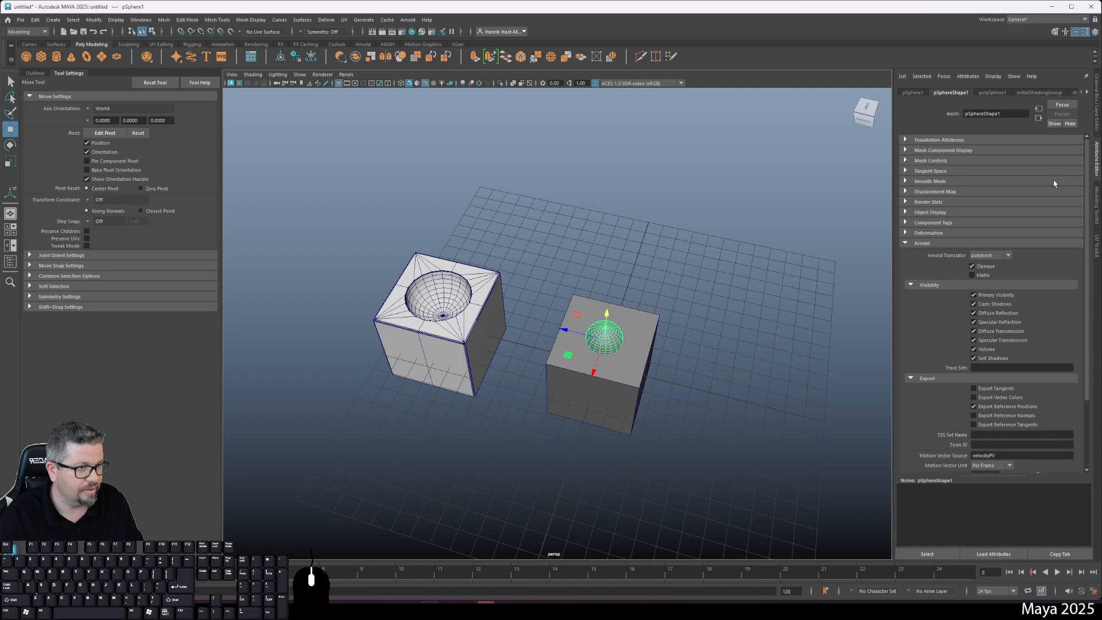
left_click(992, 92)
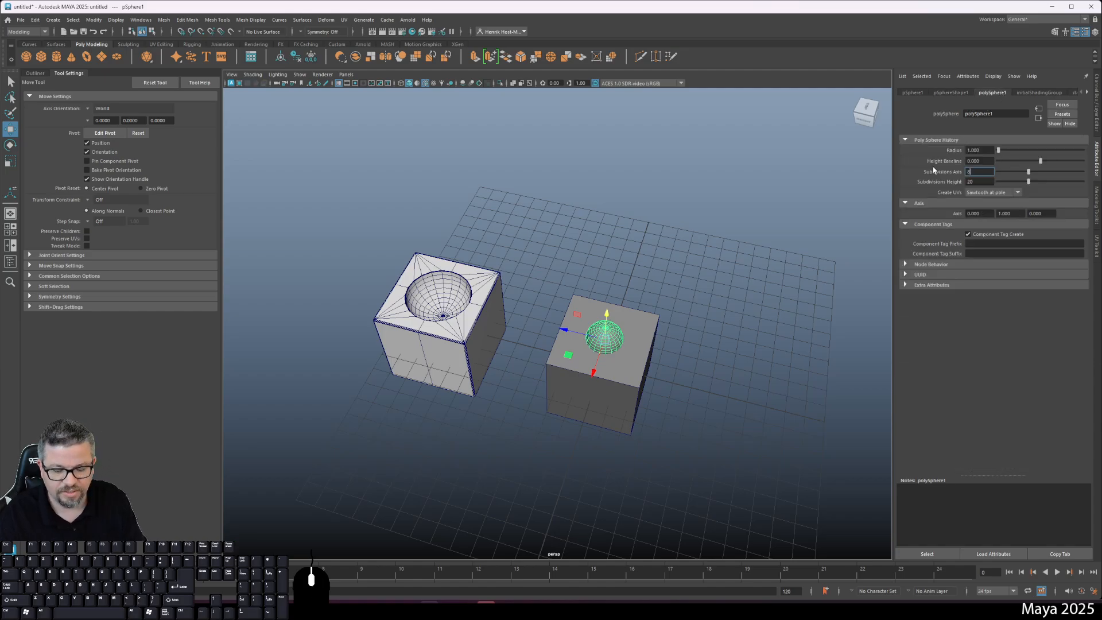
key("Tab")
type("8")
key("Return")
left_click_drag(619, 409, 670, 367, "alt")
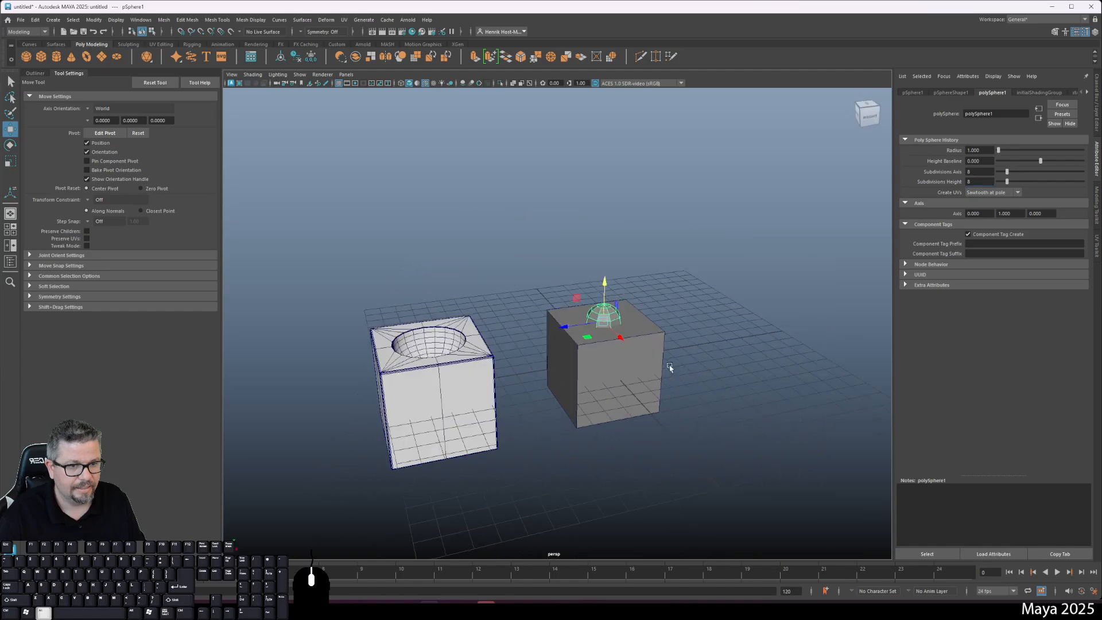
right_click_drag(670, 367, 714, 448, "alt")
left_click_drag(714, 448, 652, 430, "alt")
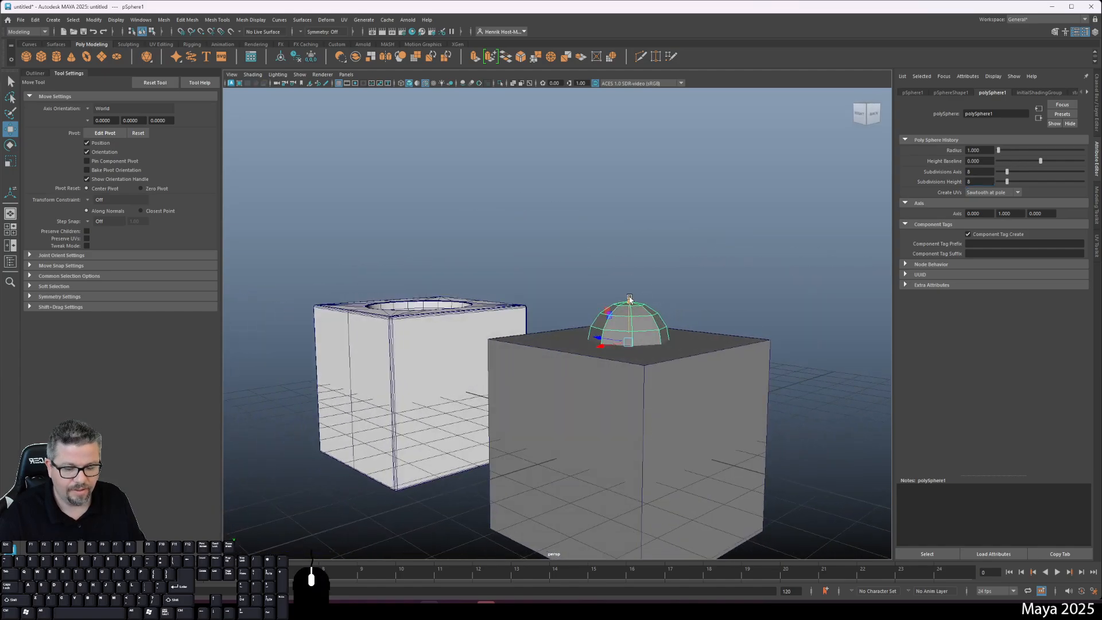
Fine-tune the sphere's height along Y so its lower half sits inside the new cube and its upper half above
left_click_drag(631, 300, 630, 285)
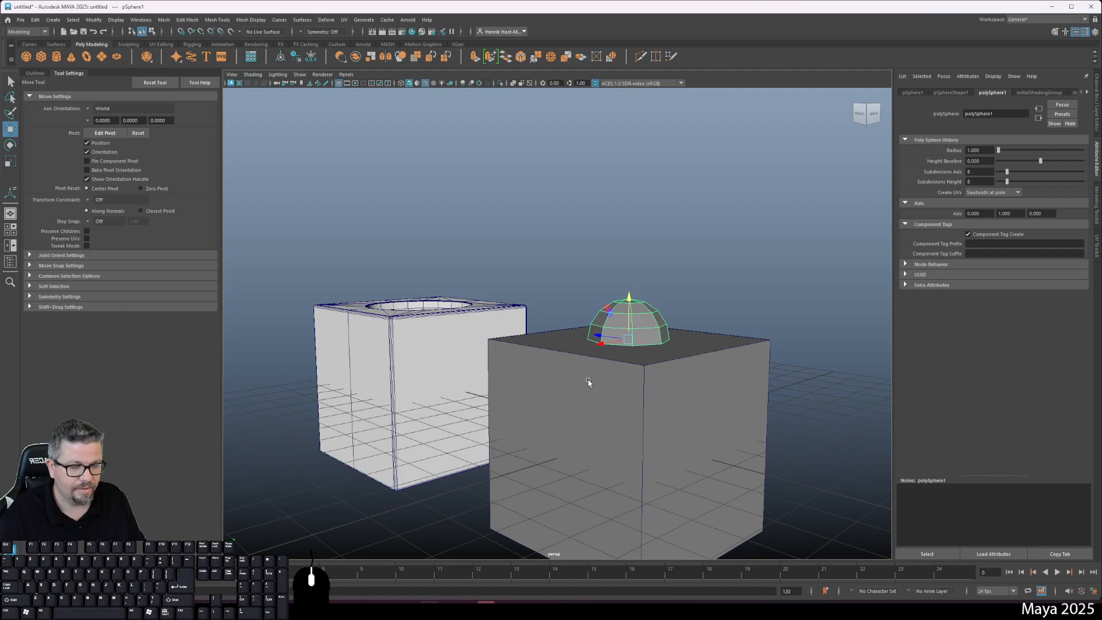
left_click_drag(595, 369, 638, 372, "alt")
left_click_drag(648, 321, 679, 316, "alt")
key("r")
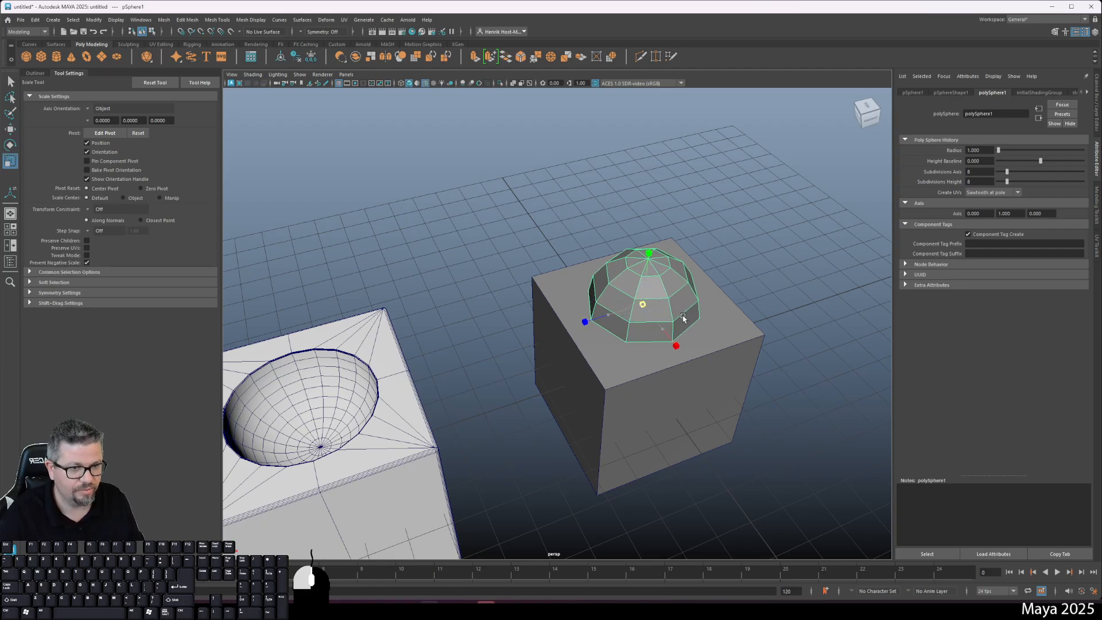
Set the new cube's subdivisions to 2 in width, 1 in height and 2 in depth
left_click(669, 398)
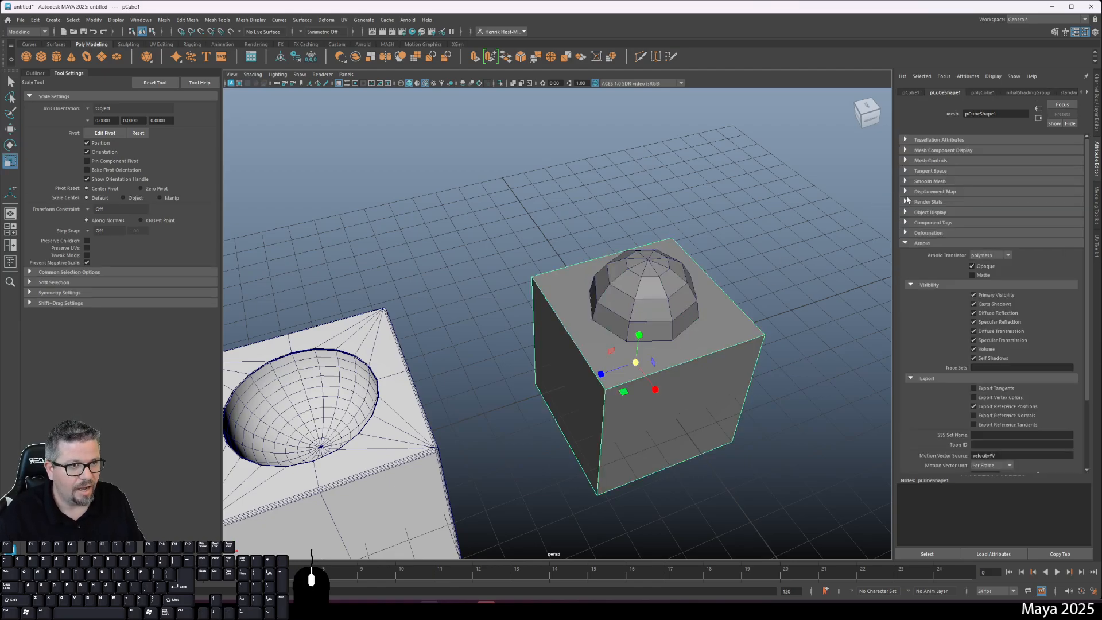
left_click(982, 93)
double_click(980, 191)
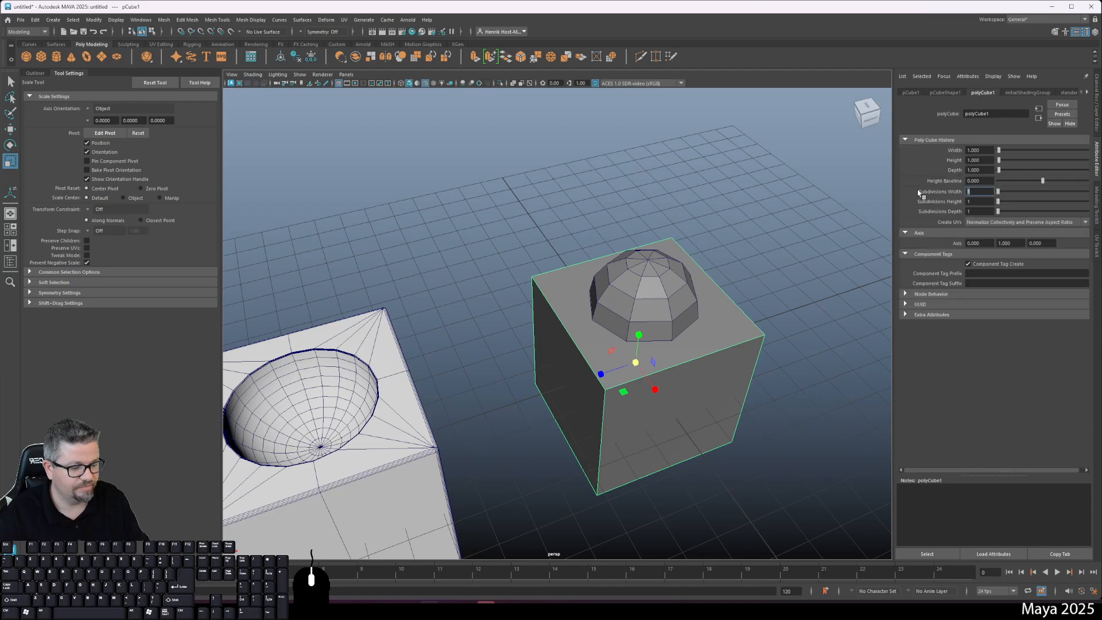
key("Tab")
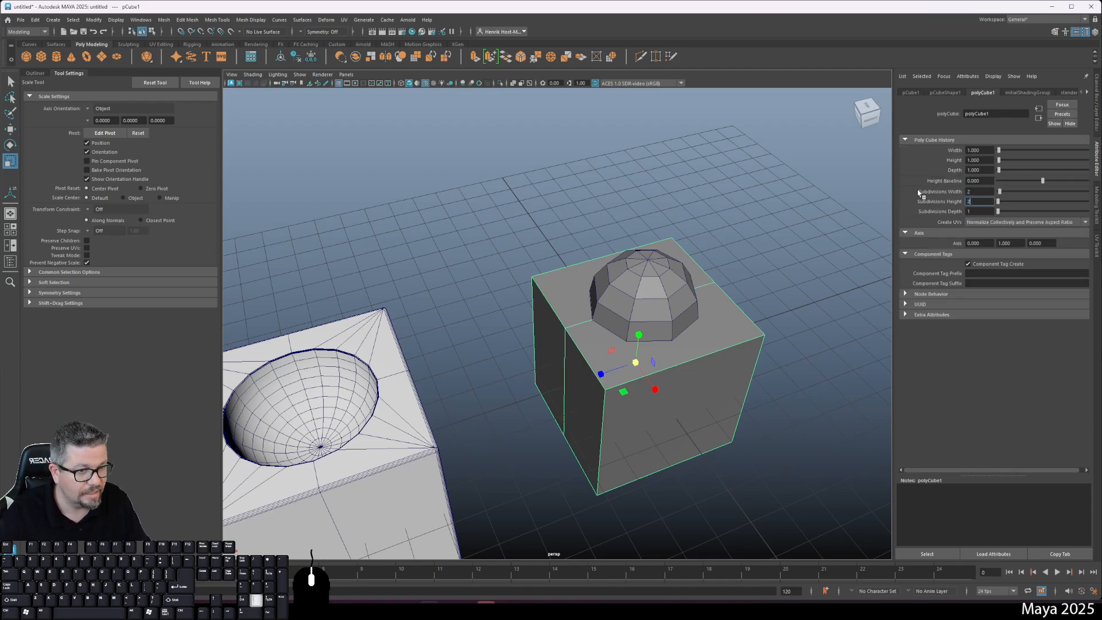
type("2")
key("Return")
type("1")
key("Return")
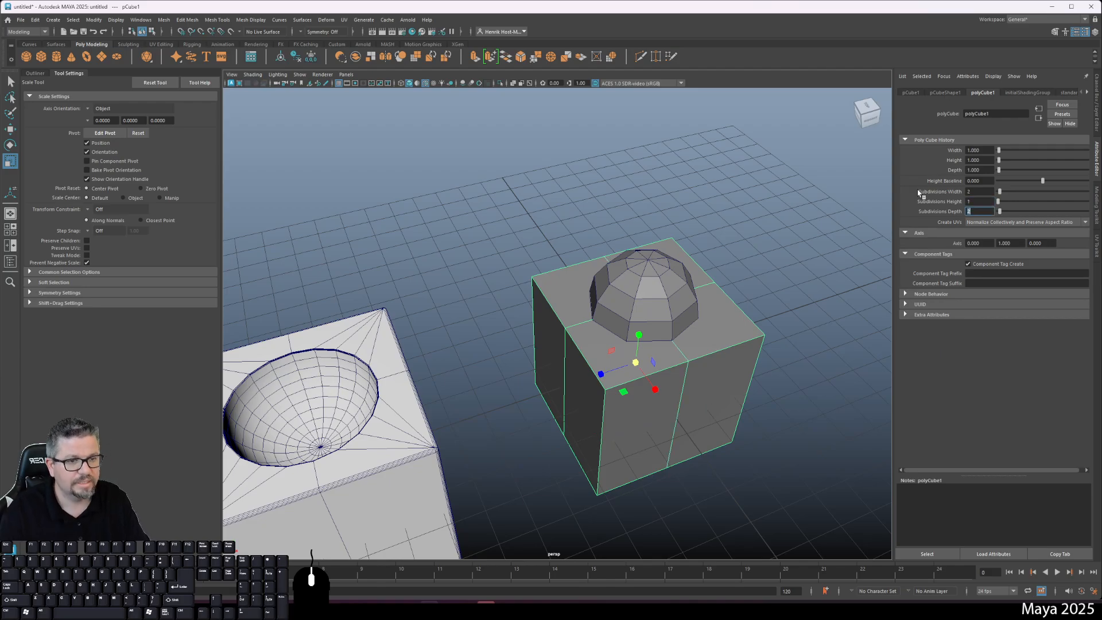
Cut a square opening in the cube's top by extruding its four top faces, scaled inward, and deleting the inner faces
left_click_drag(688, 272, 583, 268, "alt")
left_click(587, 346)
mouse_move(588, 312)
right_mouse_down()
mouse_move(622, 298)
mouse_move(578, 302)
mouse_move(577, 313)
right_mouse_up()
left_click(573, 310)
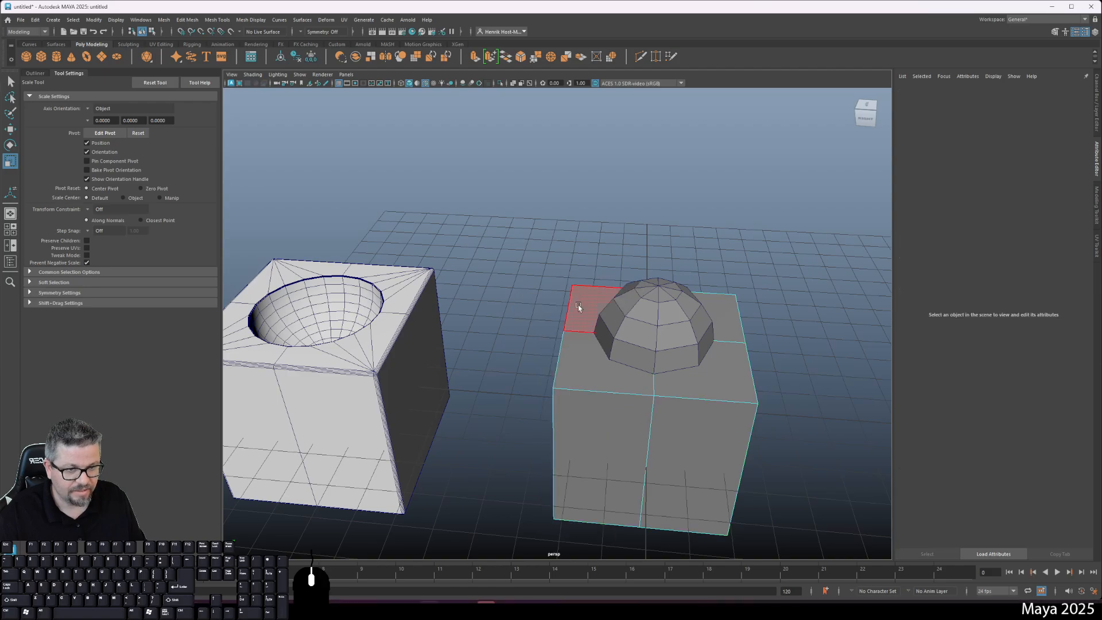
left_click(577, 307)
left_click(585, 355, "shift")
left_click(694, 372, "shift")
left_click(725, 324, "shift")
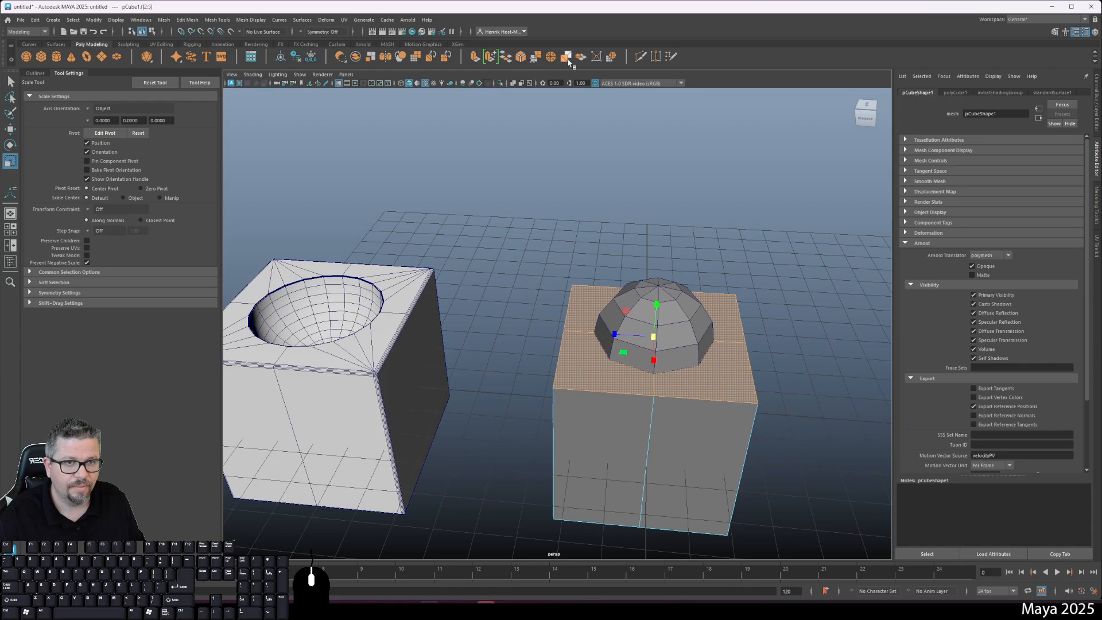
key("ctrl+e")
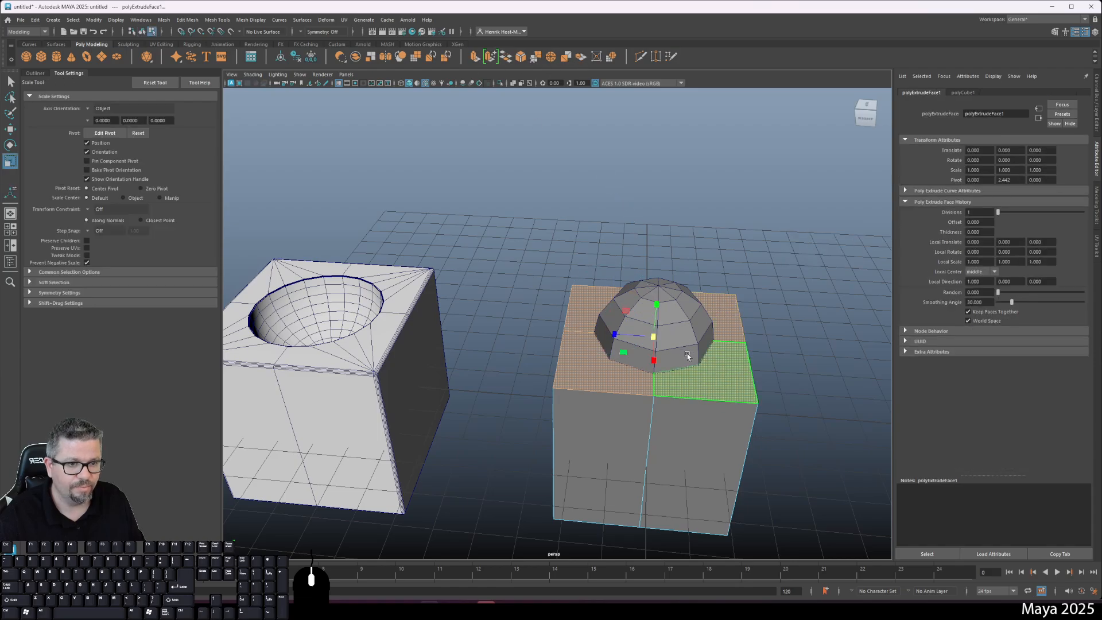
left_click_drag(653, 337, 614, 320)
key("alt")
key("Delete")
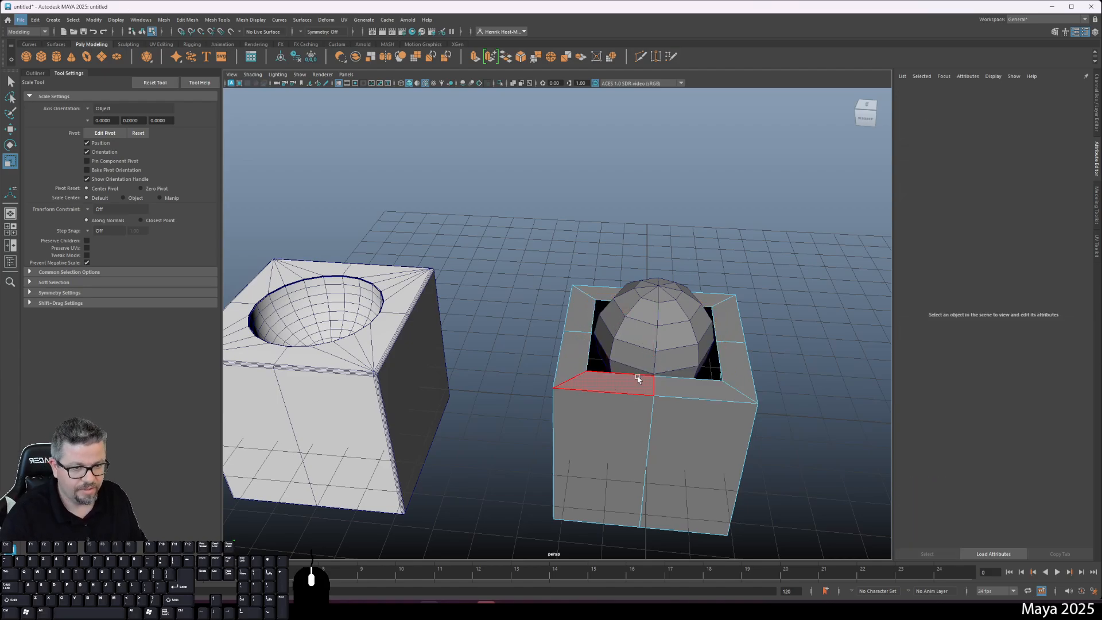
Delete the sphere's faces above the cube's top, leaving only the lower half as a bowl
right_click_drag(626, 298, 666, 287)
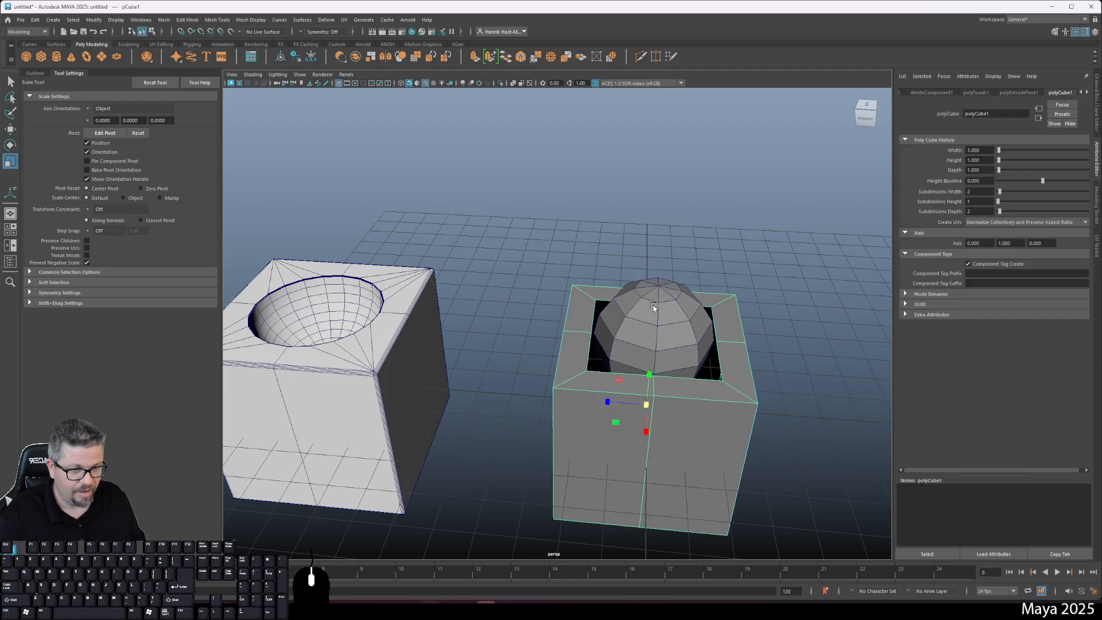
left_click(655, 310)
left_click_drag(642, 341, 651, 323, "alt")
right_click_drag(659, 287, 657, 323)
left_click_drag(630, 321, 623, 268, "alt")
left_click_drag(562, 241, 731, 313)
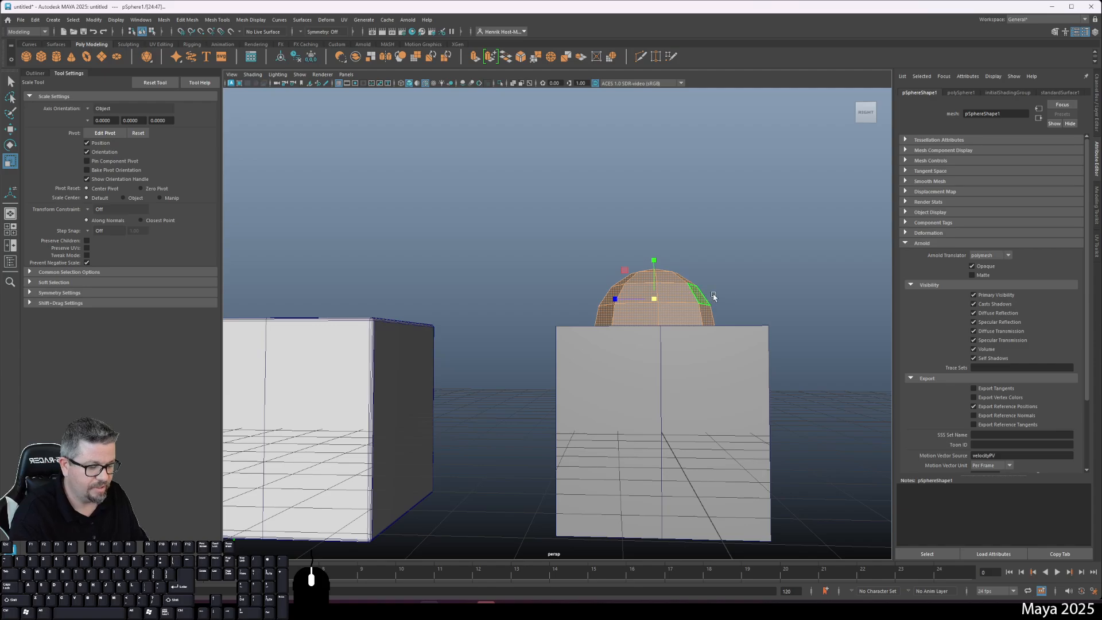
key("Delete")
Examine how the remaining half sphere sits inside the cube's square opening
left_click_drag(630, 294, 602, 336, "alt")
left_click(577, 339)
left_click(757, 394)
left_click(715, 388)
middle_click_drag(601, 336, 516, 252, "alt")
right_click_drag(516, 253, 590, 362, "alt")
left_click_drag(591, 362, 582, 318, "alt")
right_click_drag(651, 359, 485, 296, "alt")
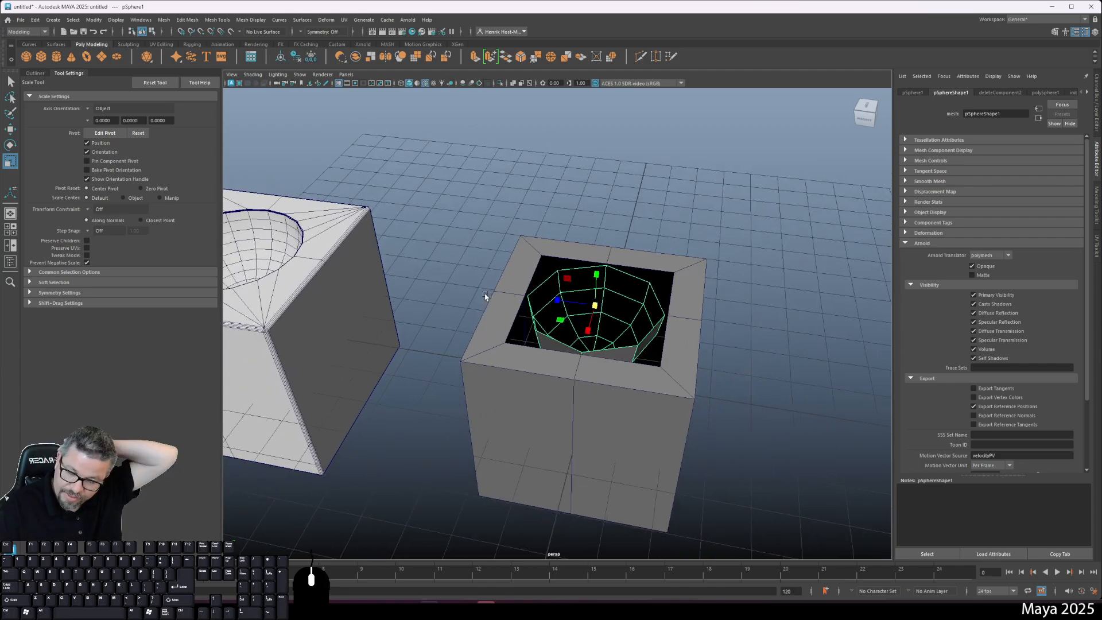
Enable backface culling and turn off wireframe on shaded to check which way the faces point
left_click(253, 75)
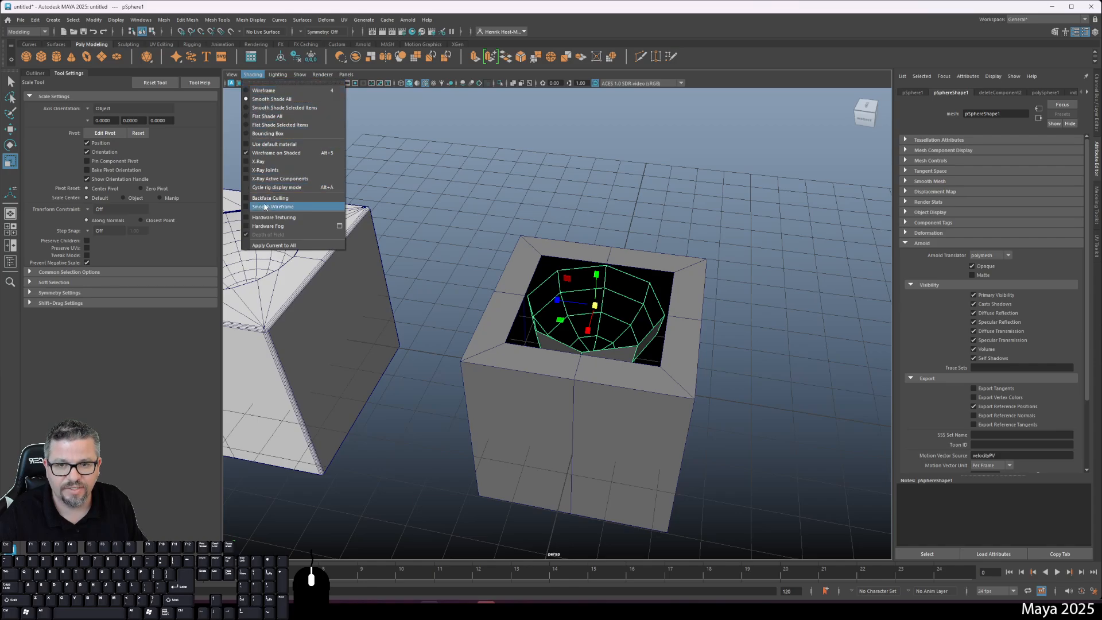
left_click(267, 197)
left_click(780, 310)
left_click_drag(781, 310, 729, 305, "alt")
left_click(252, 75)
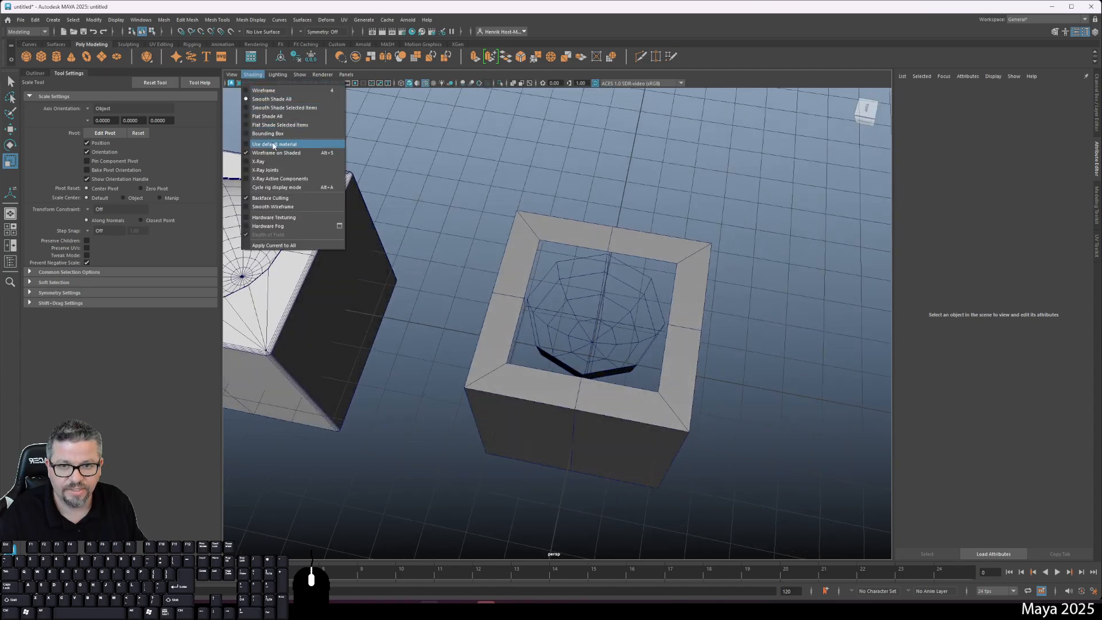
left_click(269, 154)
mouse_move(269, 154)
left_mouse_down("alt")
mouse_move(537, 346)
mouse_move(342, 367)
mouse_move(393, 377)
mouse_move(532, 345)
mouse_move(630, 401)
mouse_move(487, 369)
mouse_move(504, 341)
left_mouse_up("alt")
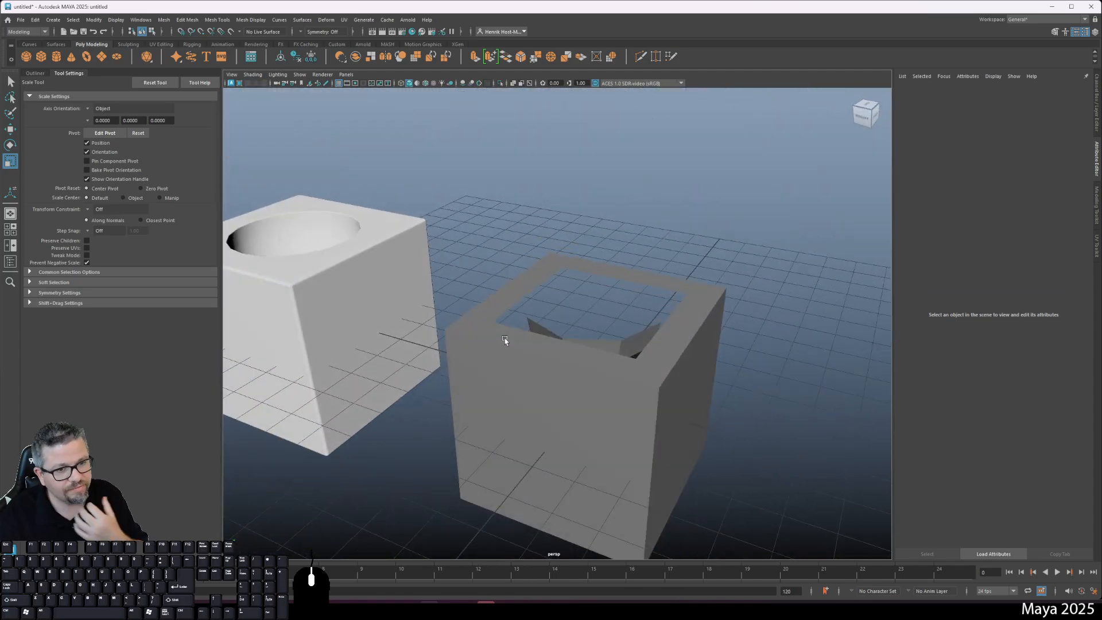
Reverse the half sphere's normals so its faces point into the bowl, and deselect it
left_click(578, 333)
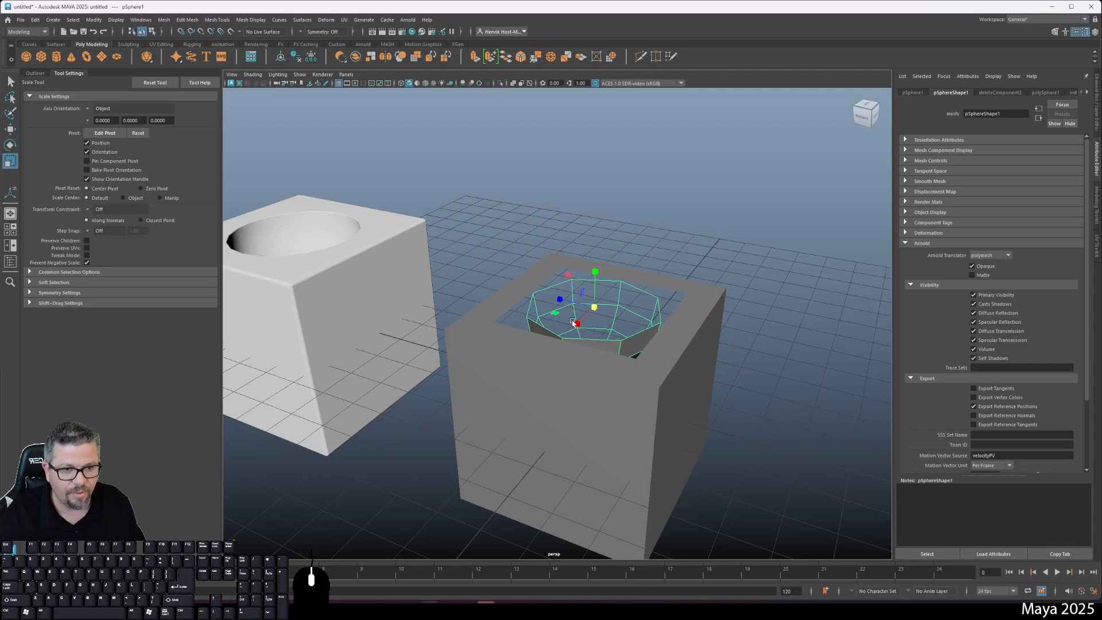
left_click_drag(573, 323, 547, 325, "alt")
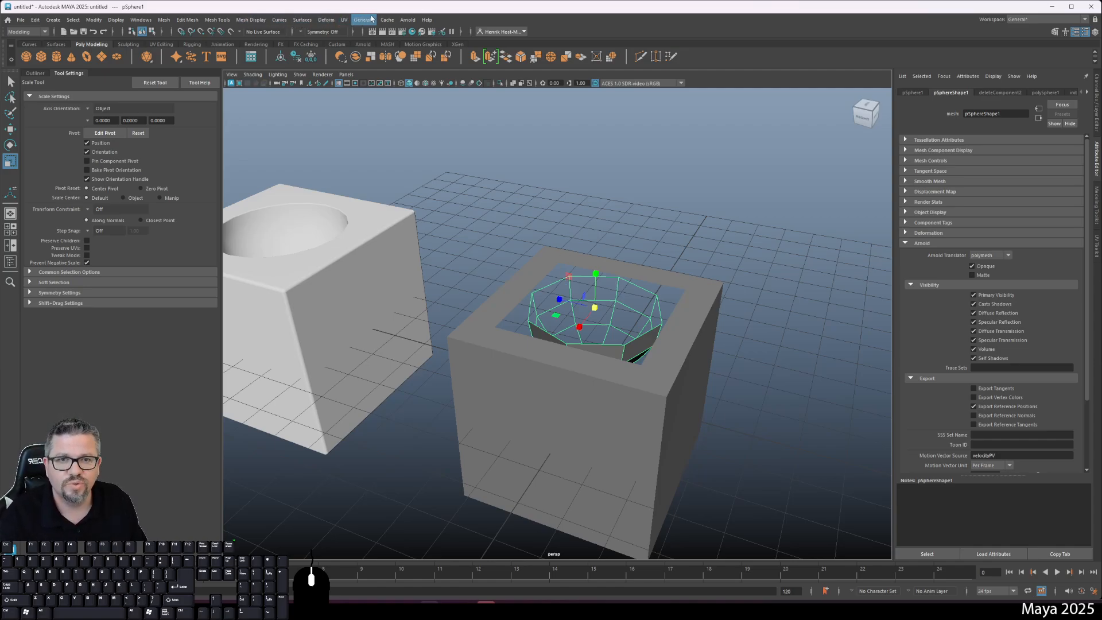
left_click(45, 32)
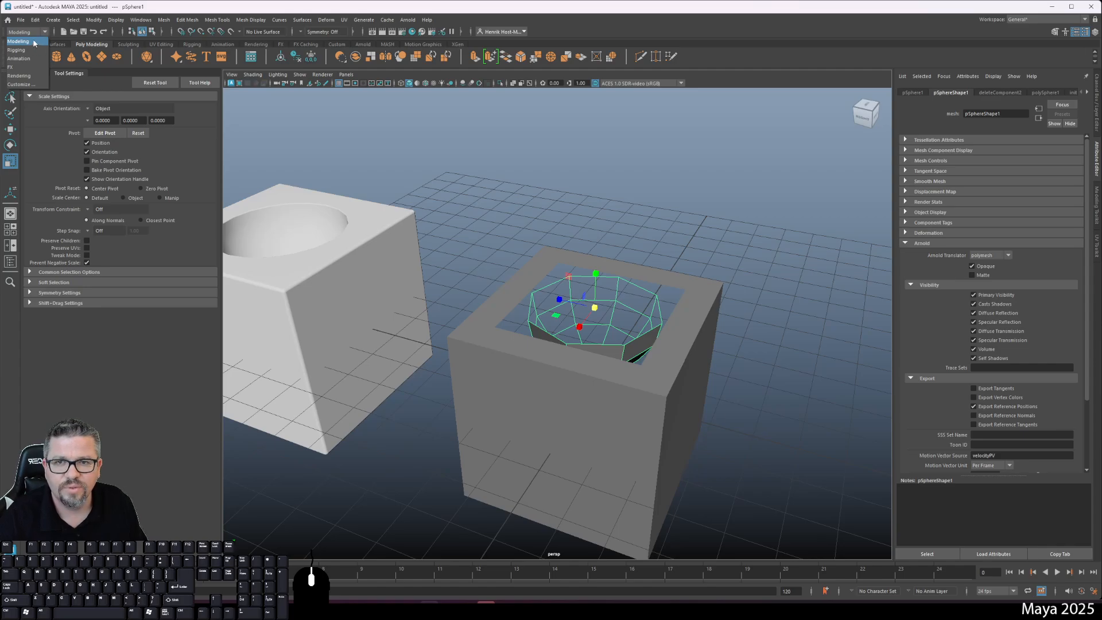
left_click(250, 20)
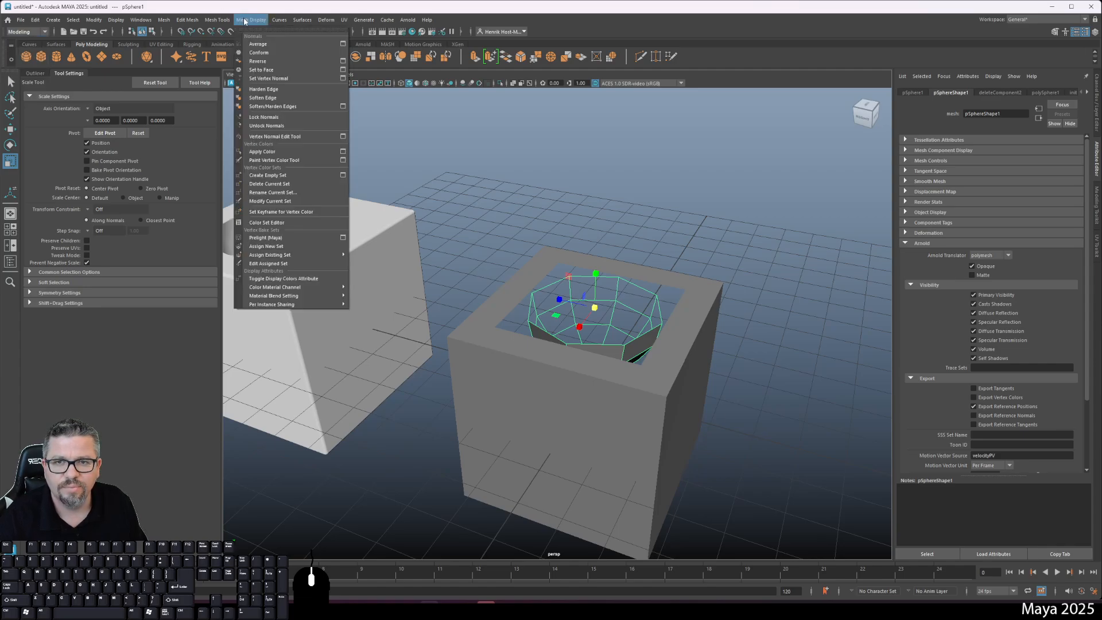
left_click(264, 61)
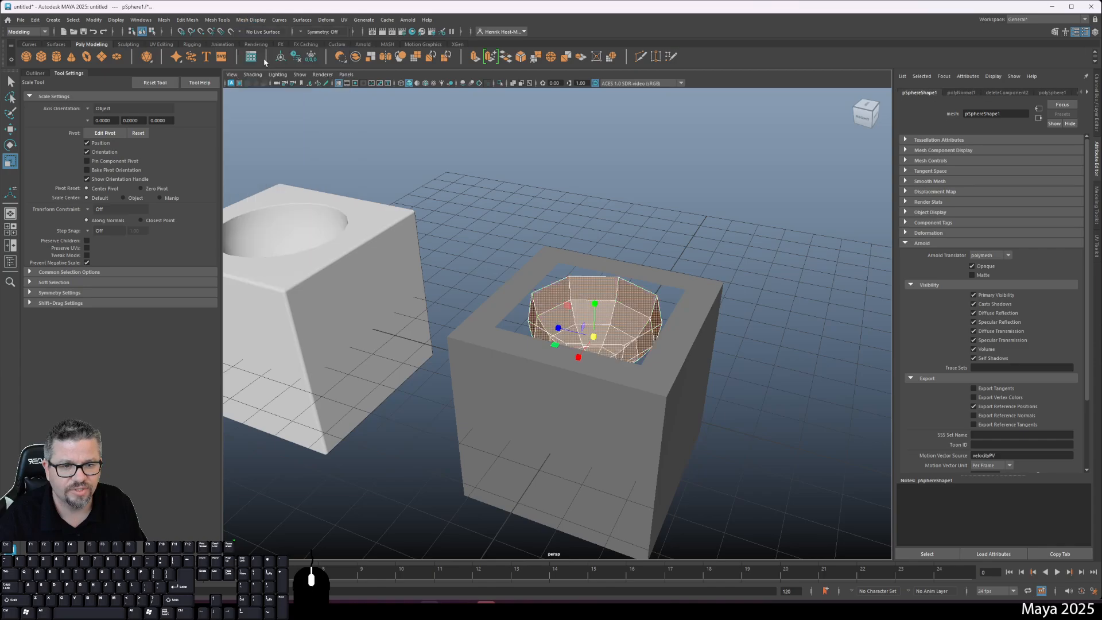
left_click(666, 209)
left_click_drag(667, 209, 594, 297, "alt")
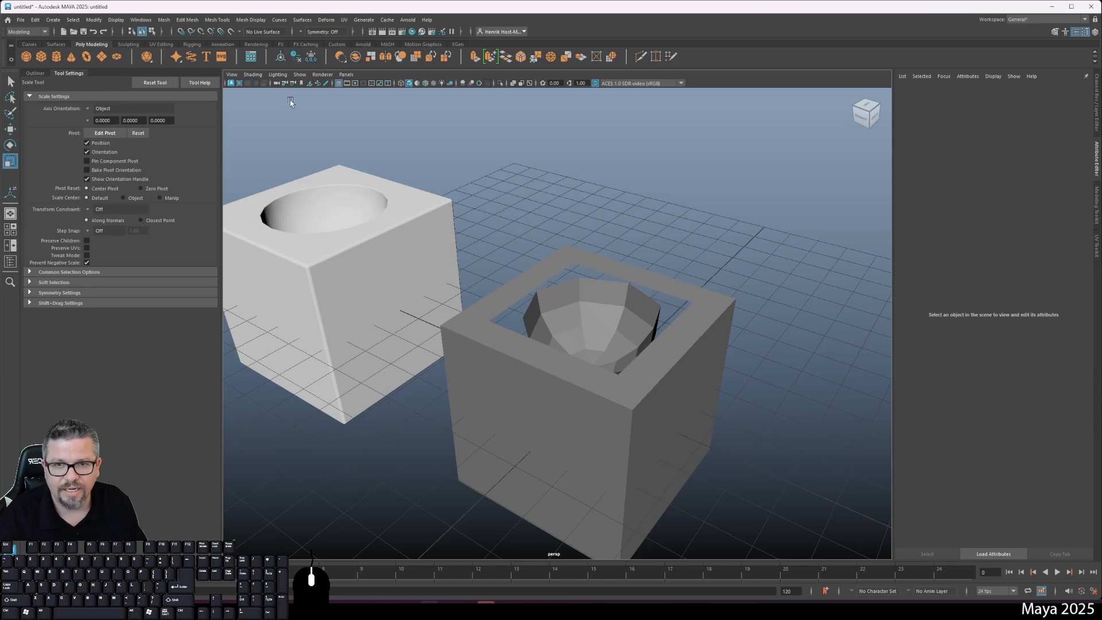
Turn off backface culling and turn wireframe on shaded back on
left_click(251, 75)
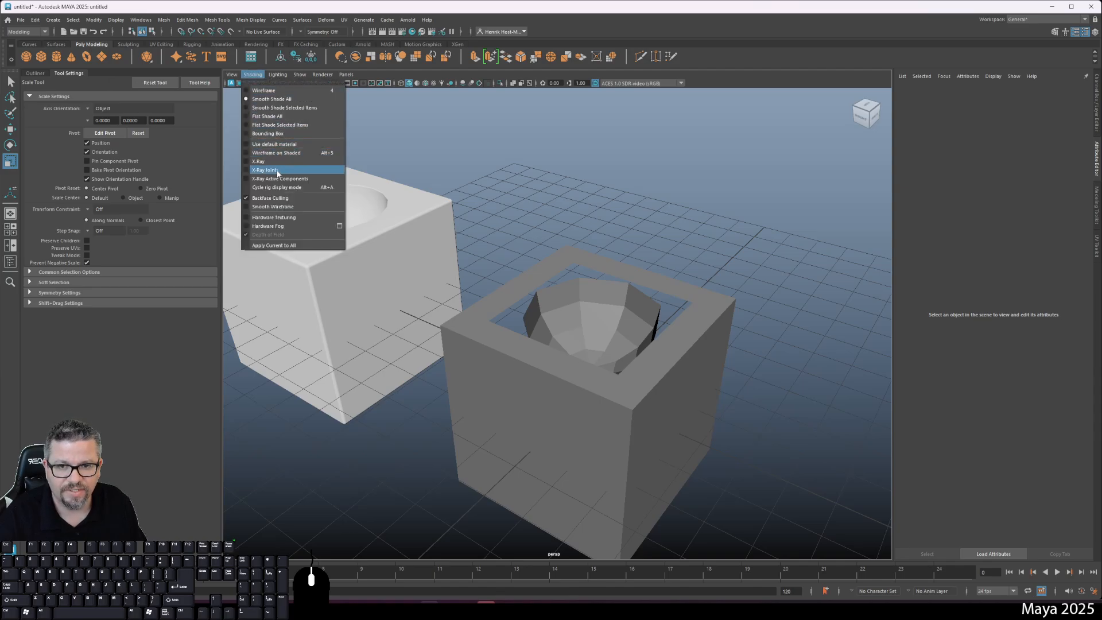
left_click(285, 198)
left_click(252, 75)
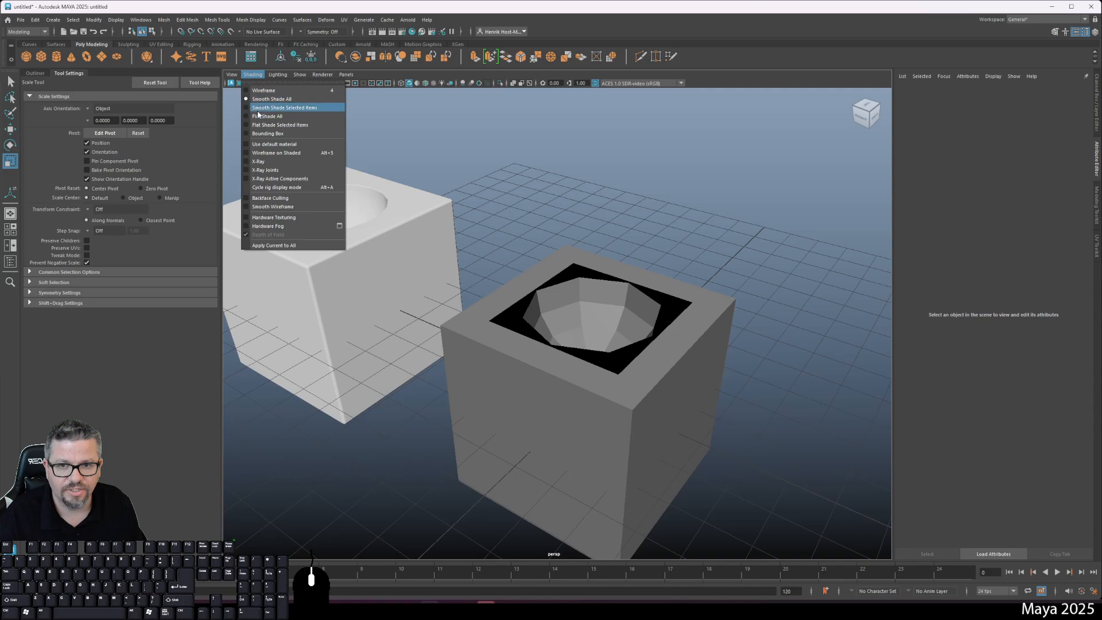
left_click(267, 155)
Snap the opening's left middle vertex and far-left corner vertex to the matching rim vertices of the half sphere
left_click(490, 343)
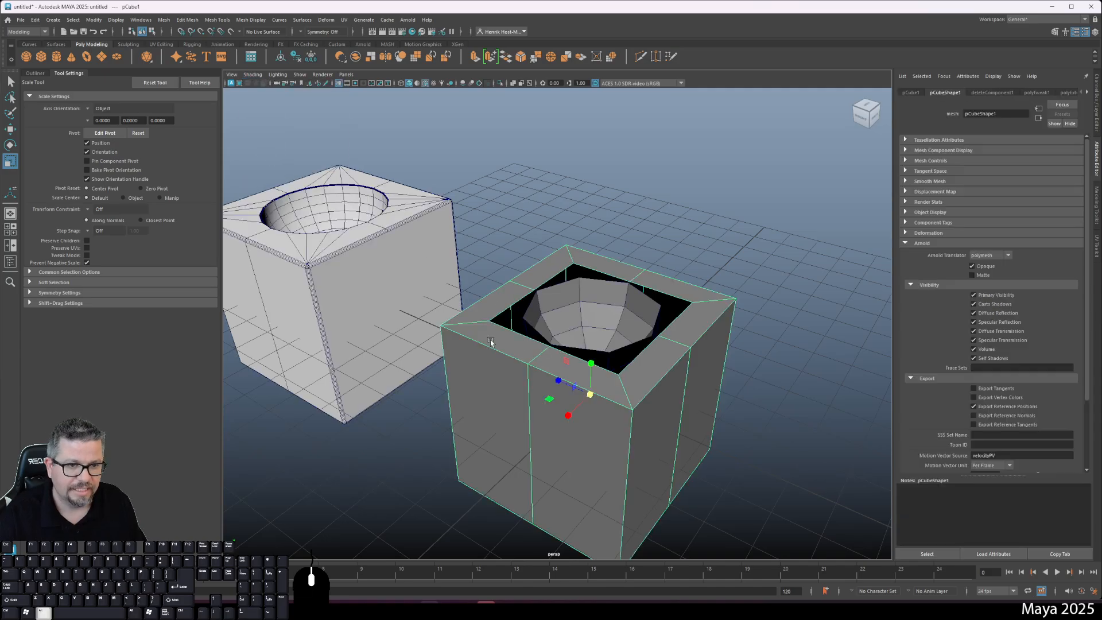
mouse_move(491, 343)
left_mouse_down("alt")
mouse_move(629, 287)
mouse_move(487, 256)
mouse_move(612, 275)
mouse_move(474, 290)
mouse_move(515, 246)
mouse_move(477, 293)
mouse_move(436, 258)
mouse_move(499, 315)
mouse_move(473, 243)
left_mouse_up("alt")
left_click(629, 287)
left_click(458, 222)
right_click_drag(458, 223, 438, 216)
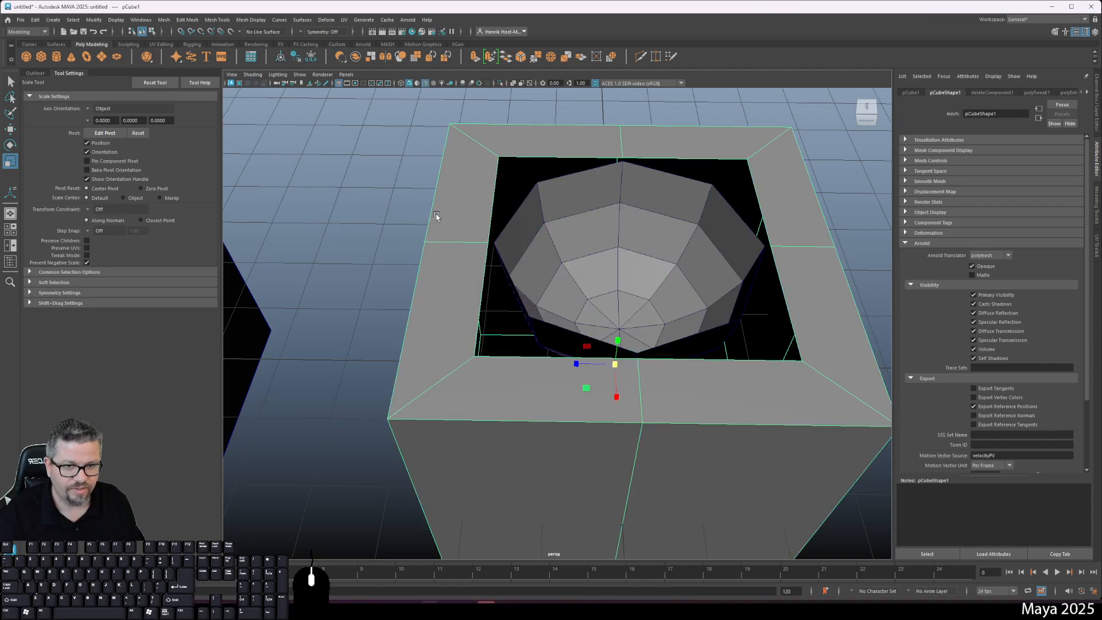
left_click(476, 251)
key("w")
key("v")
left_click_drag(488, 243, 497, 244)
left_click(500, 160)
key("v")
left_click_drag(504, 167, 519, 172)
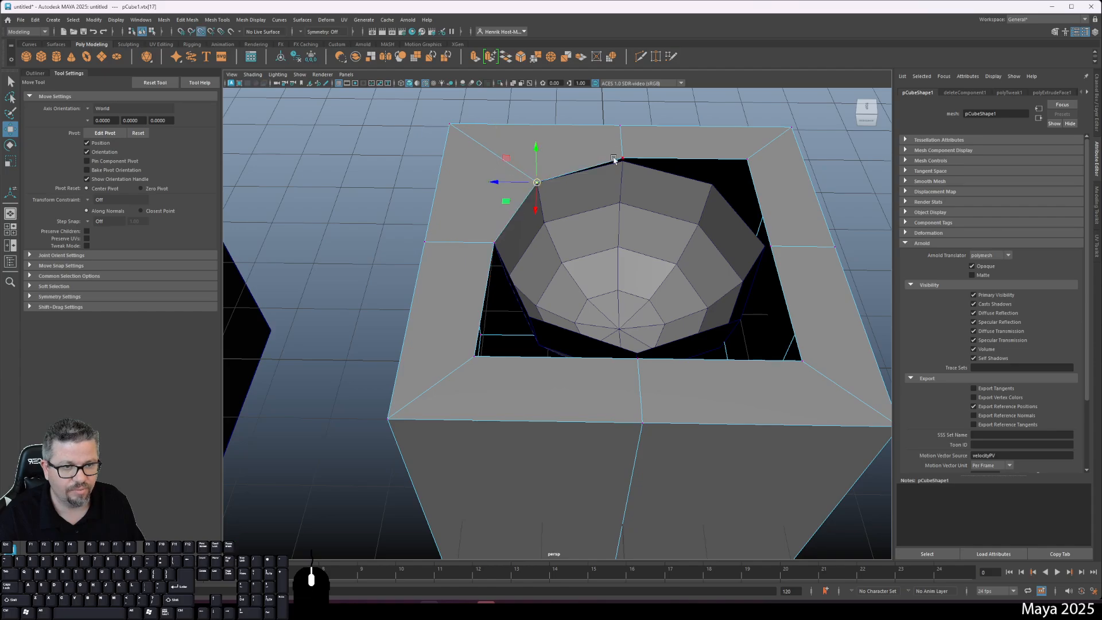
Snap the opening's far middle, far-right corner and right middle vertices to the matching rim vertices of the half sphere
left_click(619, 159)
key("v")
left_click_drag(620, 159, 623, 161)
left_click(749, 160)
key("v")
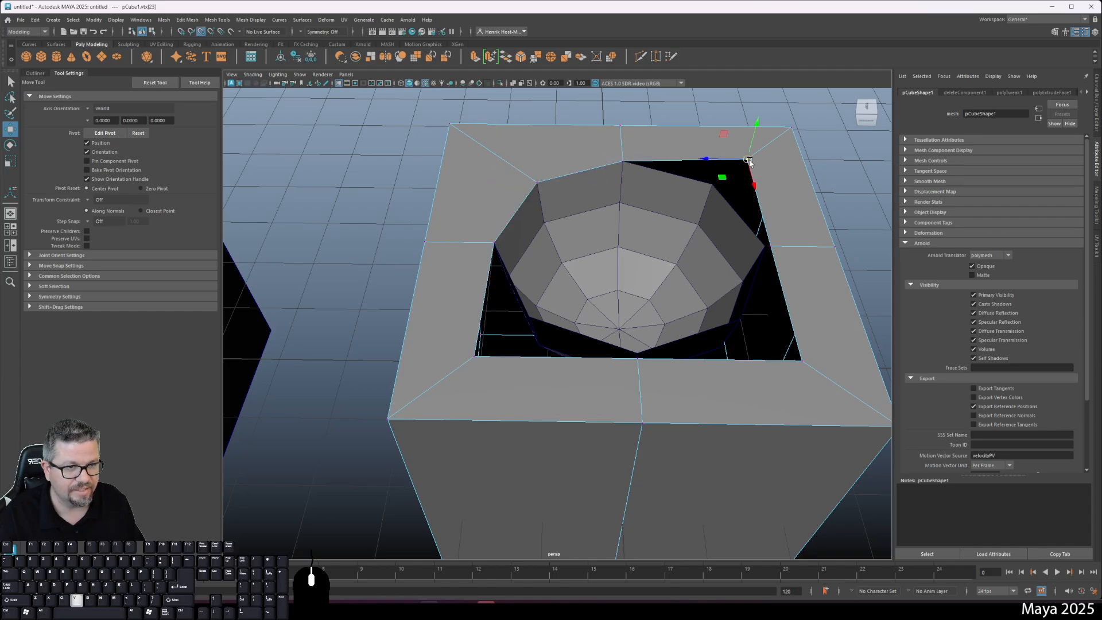
left_click_drag(747, 161, 728, 174)
left_click(778, 253)
key("v")
left_click_drag(776, 251, 769, 249)
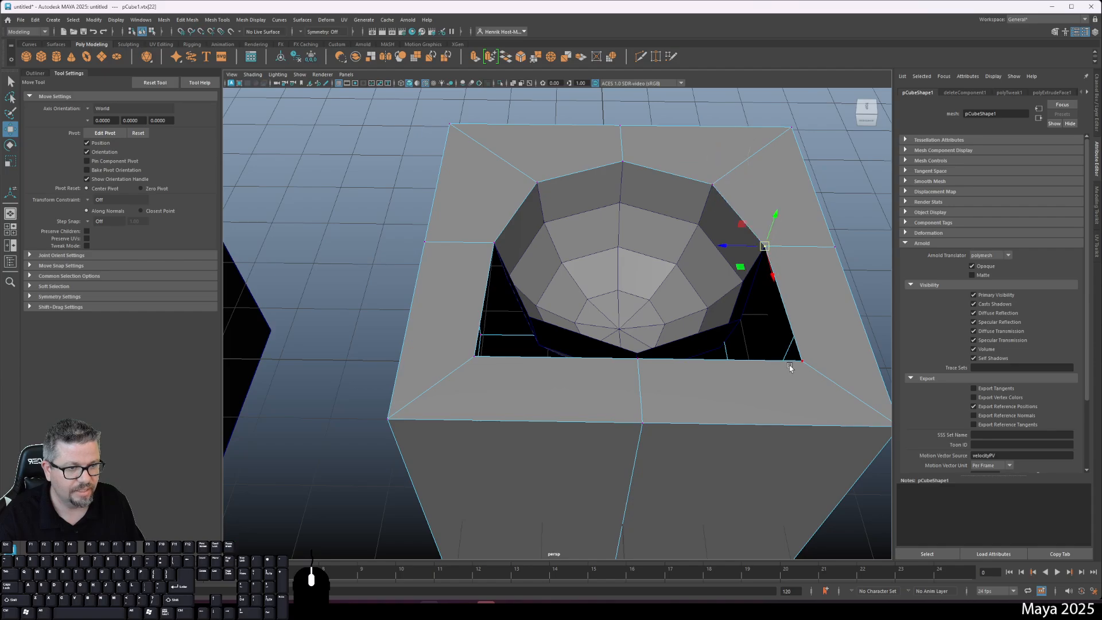
Snap the opening's near-right corner, near middle and near-left corner vertices to the remaining rim vertices of the half sphere
left_click(802, 365)
key("v")
left_click_drag(802, 364, 763, 336)
left_click(634, 369)
key("v")
left_click_drag(635, 362, 635, 353)
left_click(467, 356)
key("v")
left_click_drag(479, 355, 518, 198)
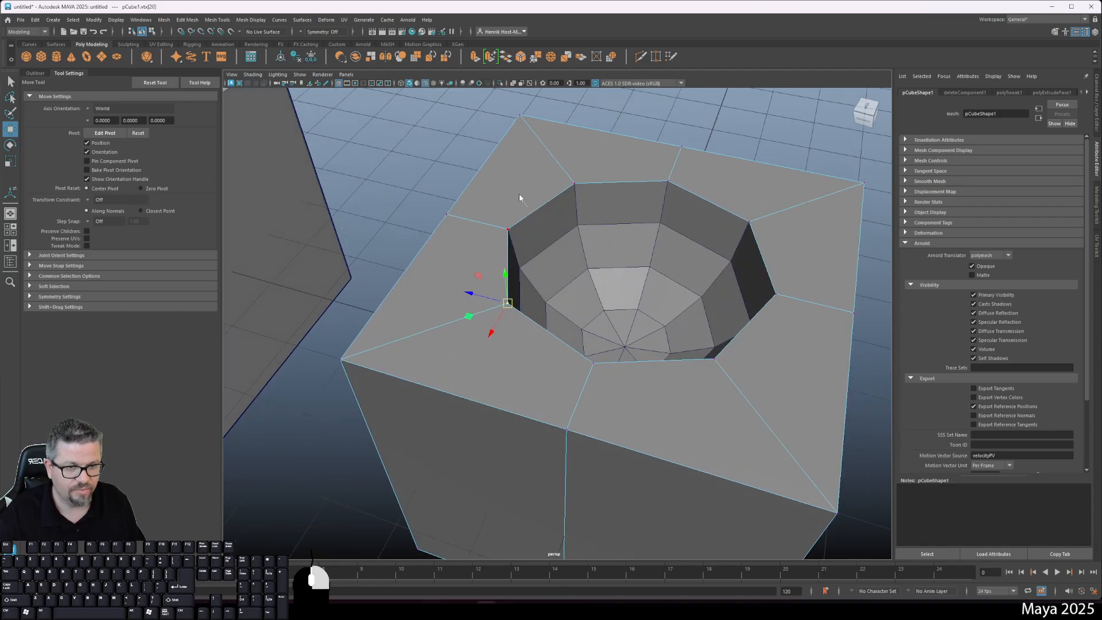
Combine the cube and the half sphere into one mesh and switch it to vertex selection
right_click_drag(519, 198, 562, 190)
left_click_drag(519, 213, 487, 166, "alt")
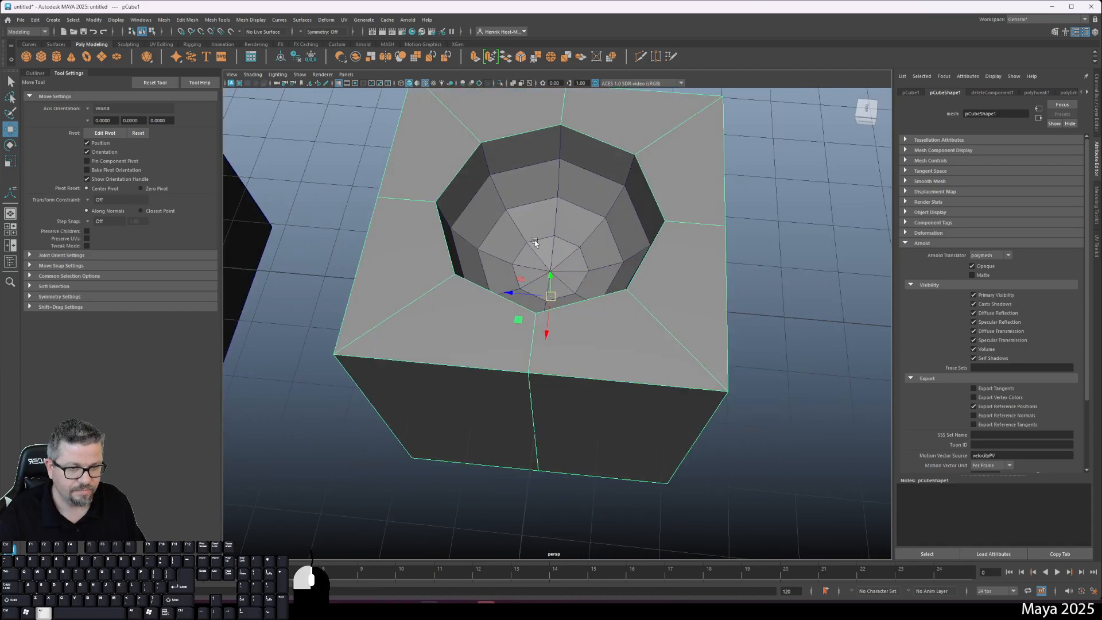
left_click(482, 154)
left_click(485, 199)
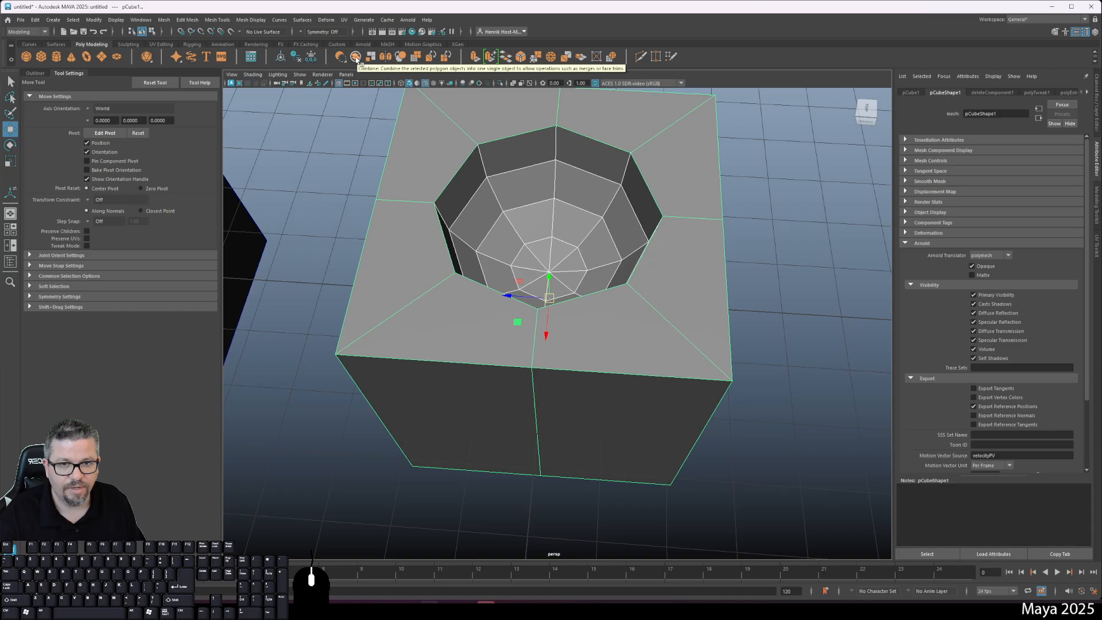
left_click(537, 251)
left_click(438, 136, "shift")
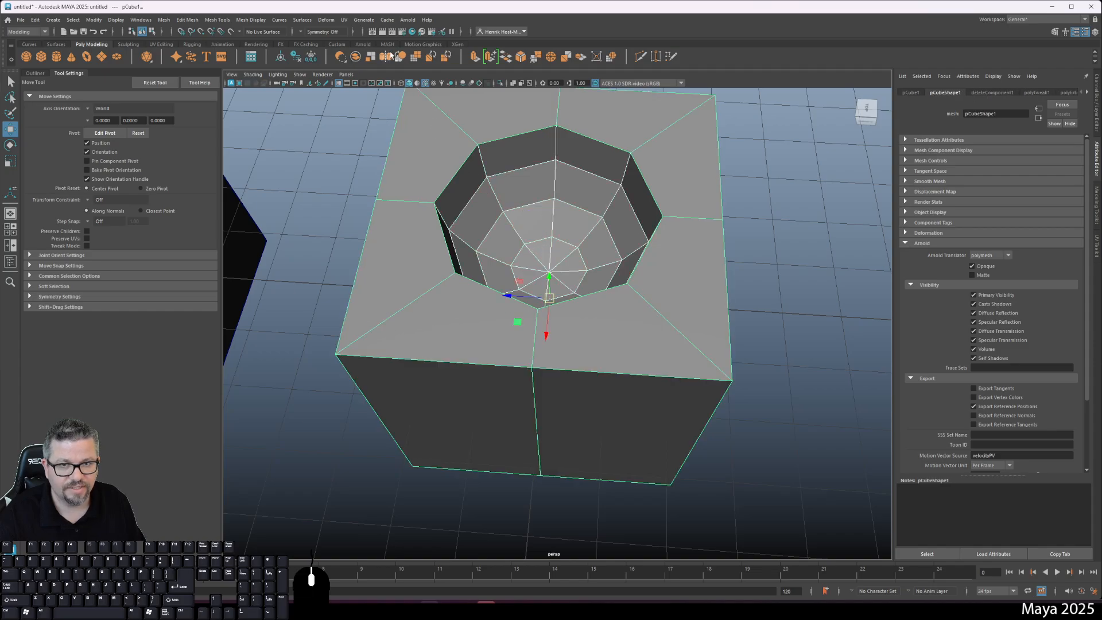
left_click(356, 56)
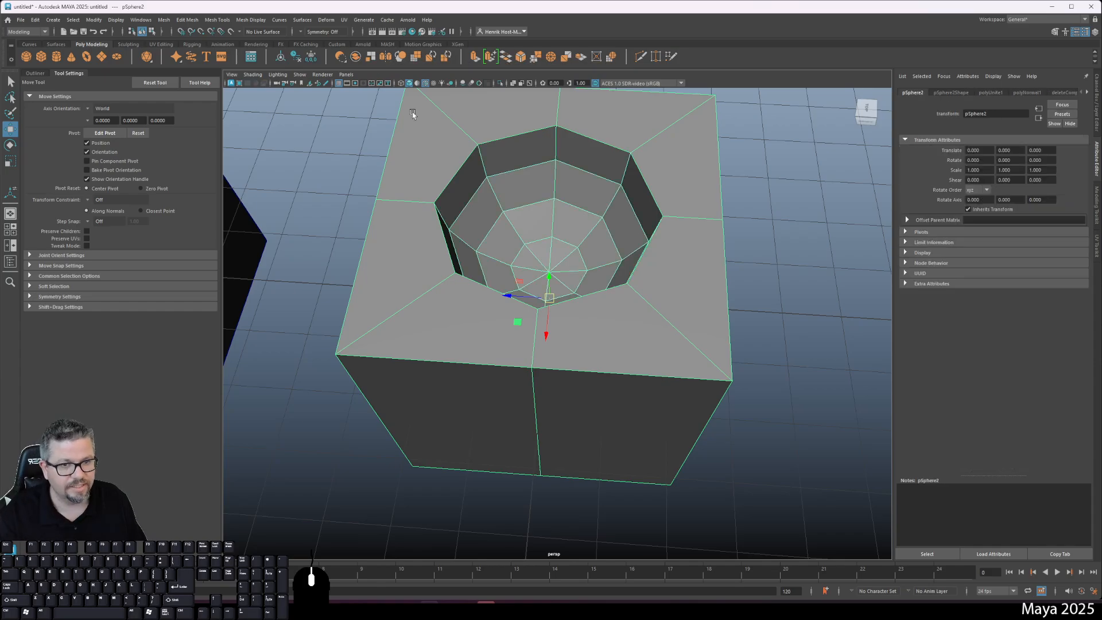
right_click_drag(553, 168, 511, 172)
right_click_drag(553, 248, 469, 204, "alt")
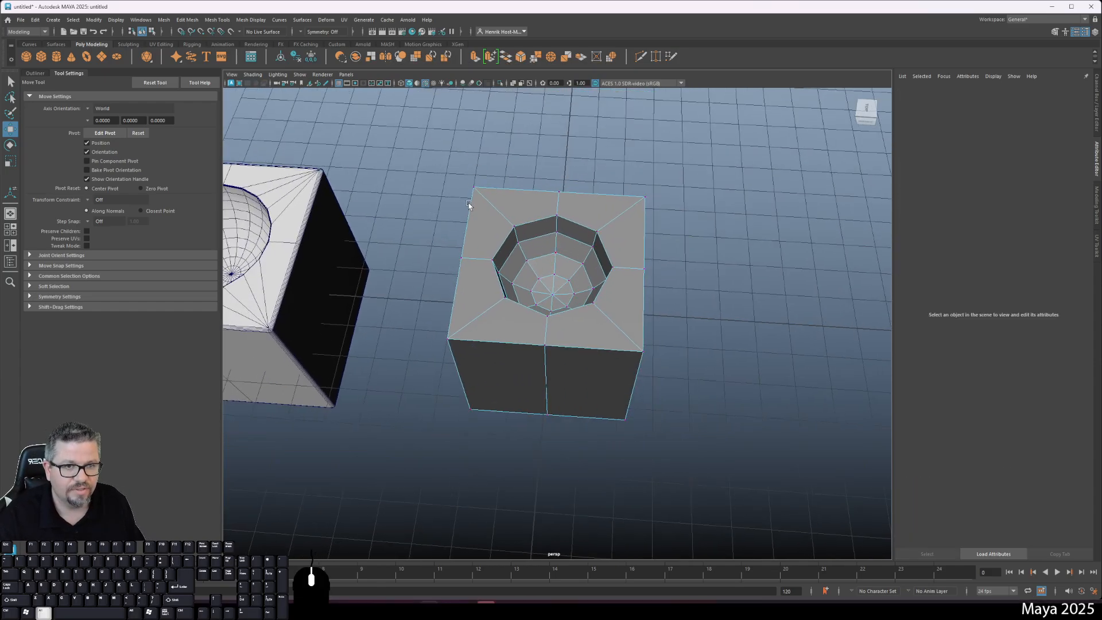
Merge the overlapping vertices around the bowl opening with a distance threshold of 0.001 and return to object selection
left_click_drag(468, 204, 474, 167, "alt")
left_click_drag(479, 225, 596, 297)
right_click_drag(596, 297, 603, 224, "shift")
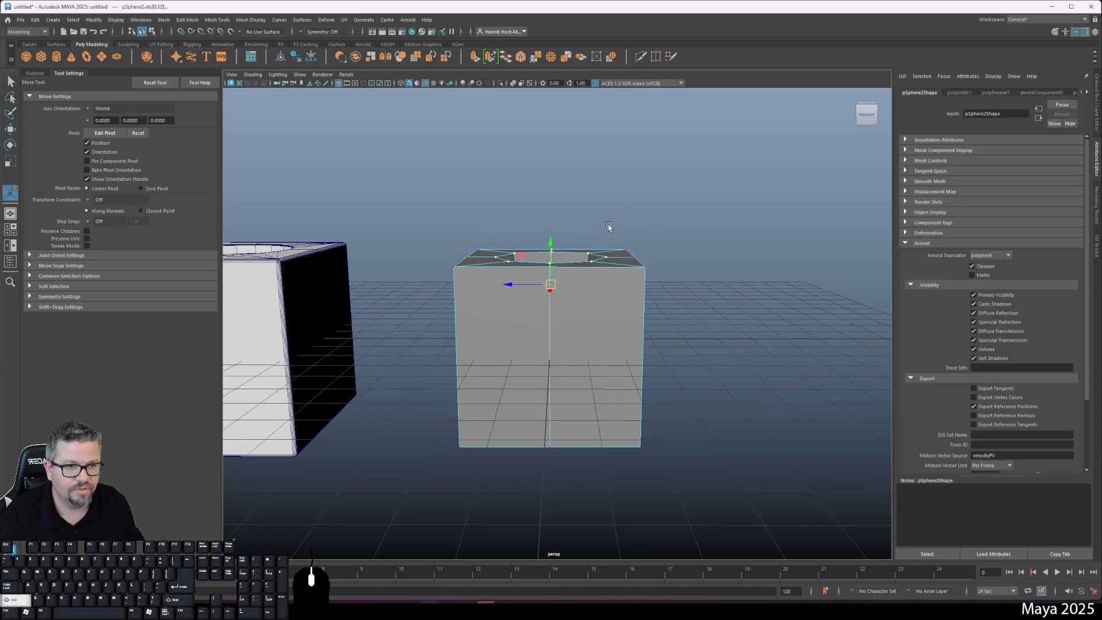
left_click(848, 230)
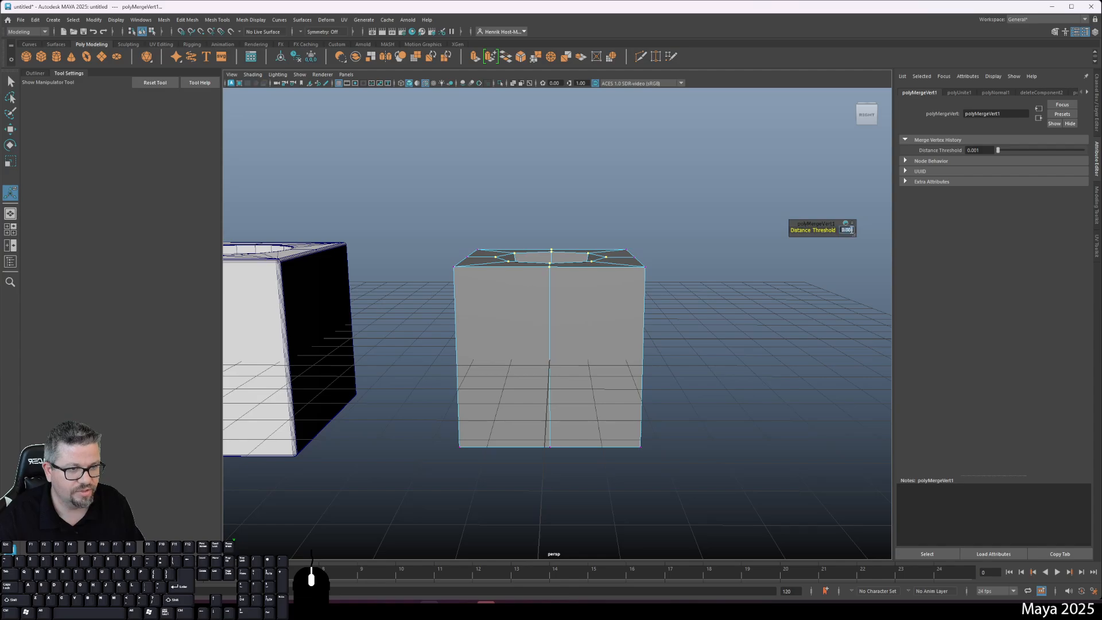
key("Return")
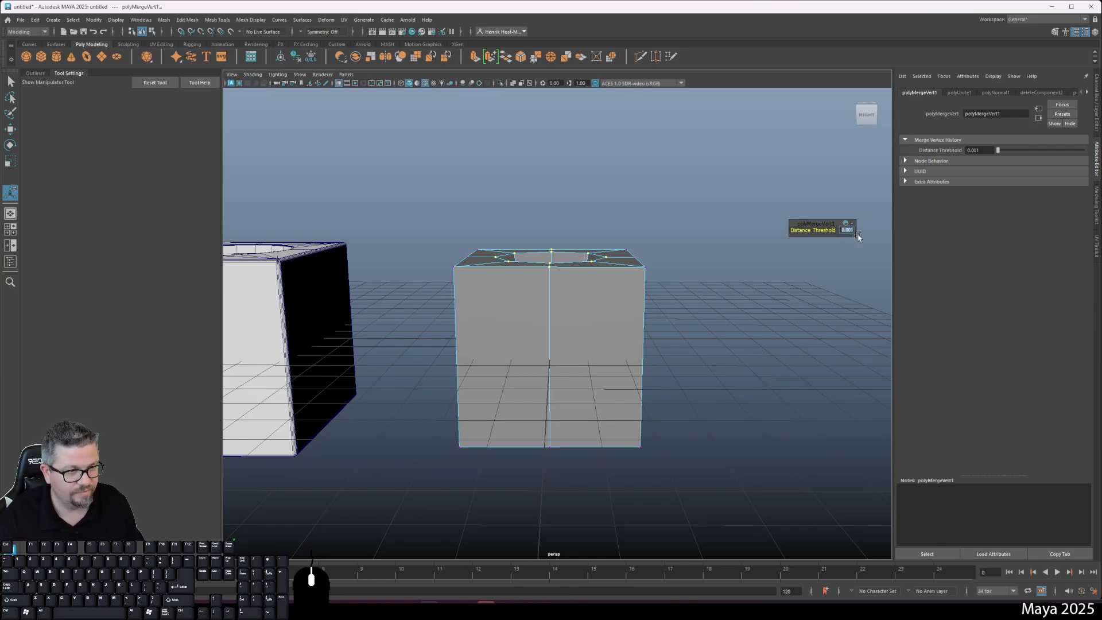
left_click_drag(803, 258, 631, 237, "alt")
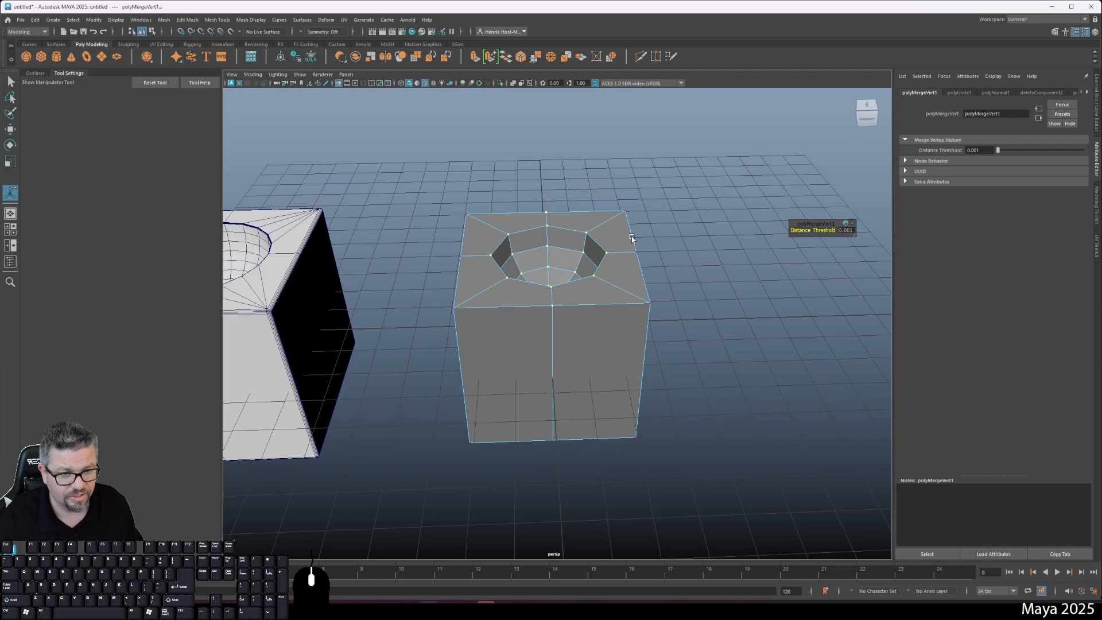
key("q")
key("F8")
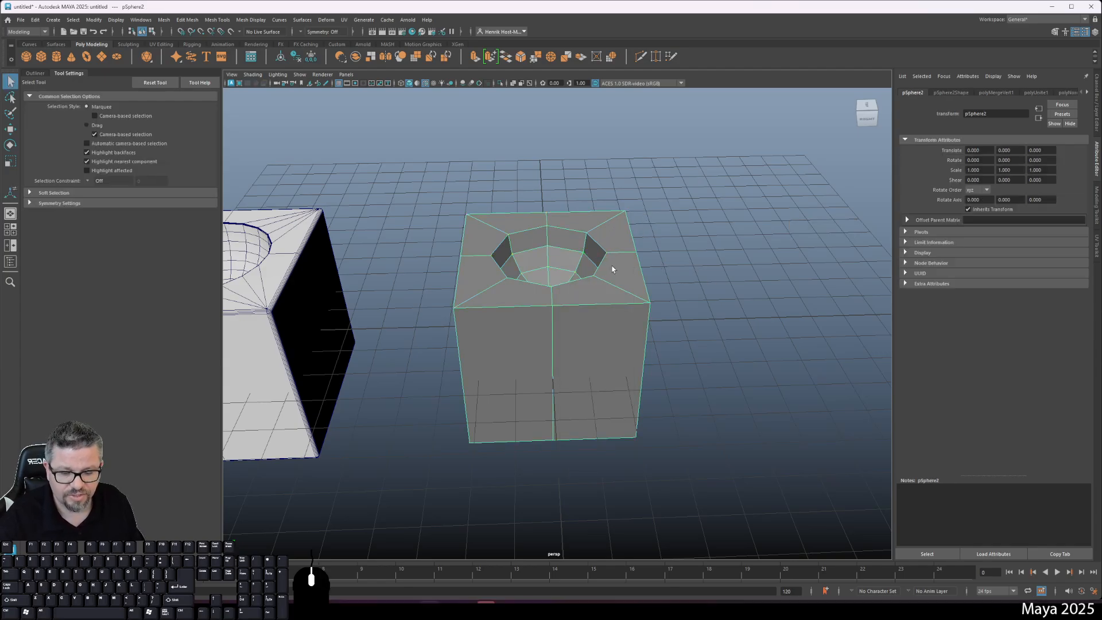
Preview the manually joined bowl cube smoothed and compare it with the Boolean cube
key("3")
left_click(677, 315)
left_click_drag(676, 315, 303, 298, "alt")
left_click(303, 298)
middle_click_drag(303, 298, 622, 267, "alt")
right_click_drag(714, 292, 647, 295, "alt")
middle_click_drag(647, 295, 566, 294, "alt")
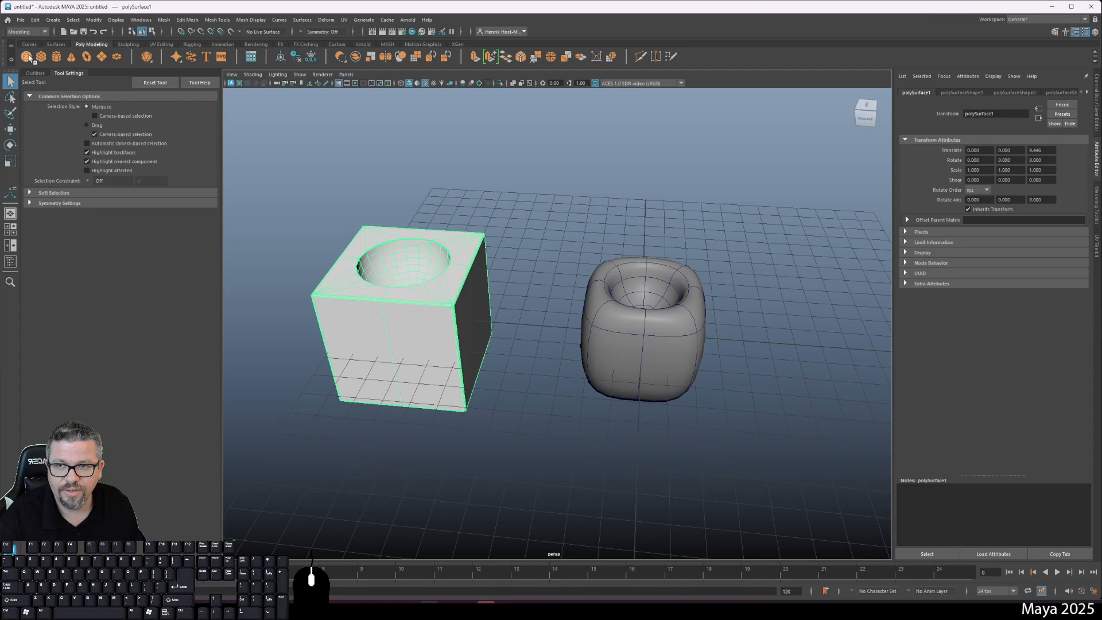
Create a new cube, place it at about -8.55 in Z beside the bowl cube, and scale it uniformly to about 5.03
left_click(40, 57)
left_click_drag(295, 257, 818, 358, "alt")
key("w")
key("r")
Turn off the smooth preview on the middle bowl cube and leave that cube selected
left_click(641, 301)
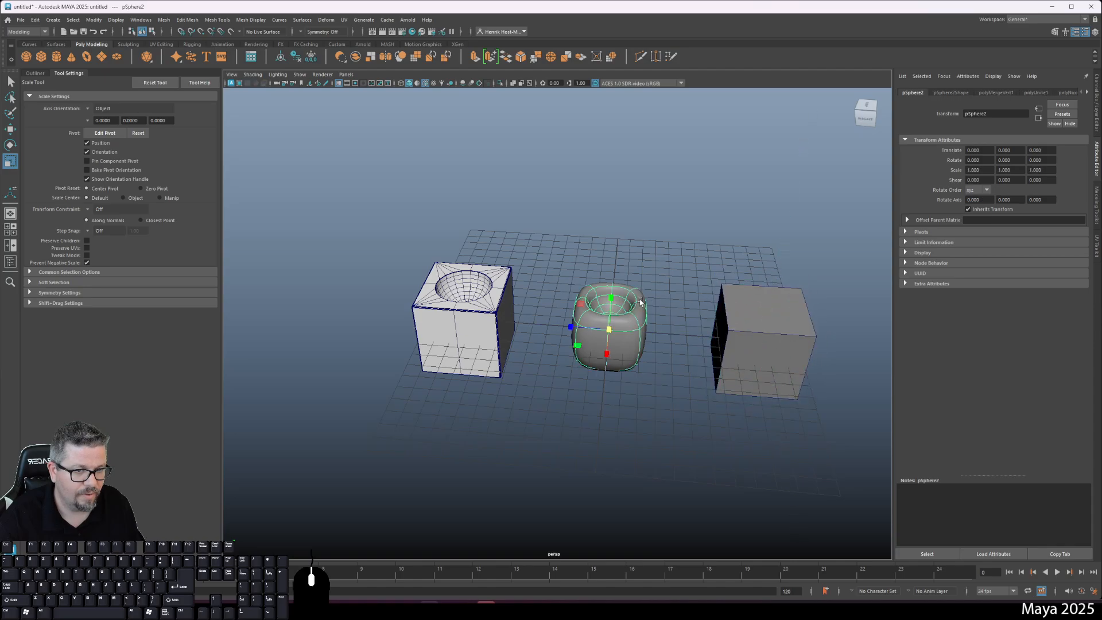
key("1")
left_click(715, 337)
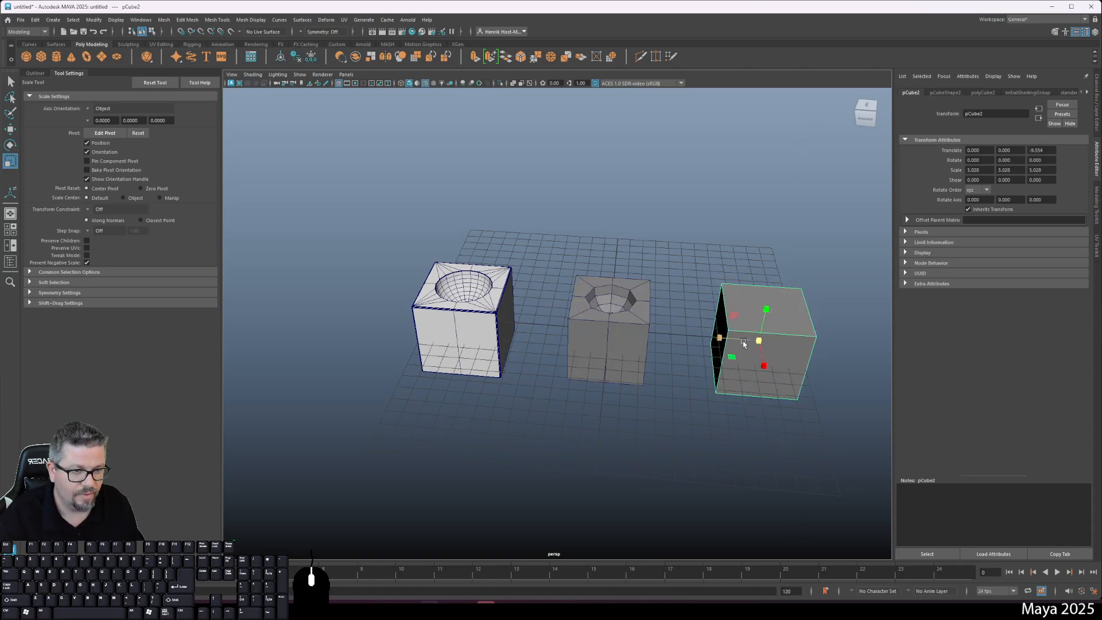
key("w")
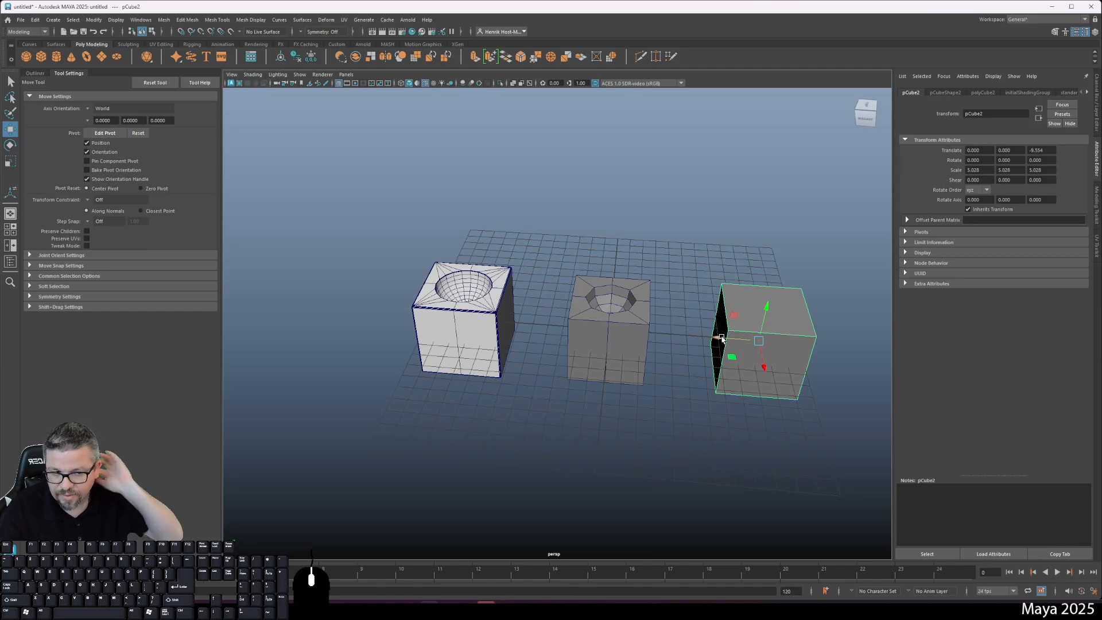
left_click(631, 322)
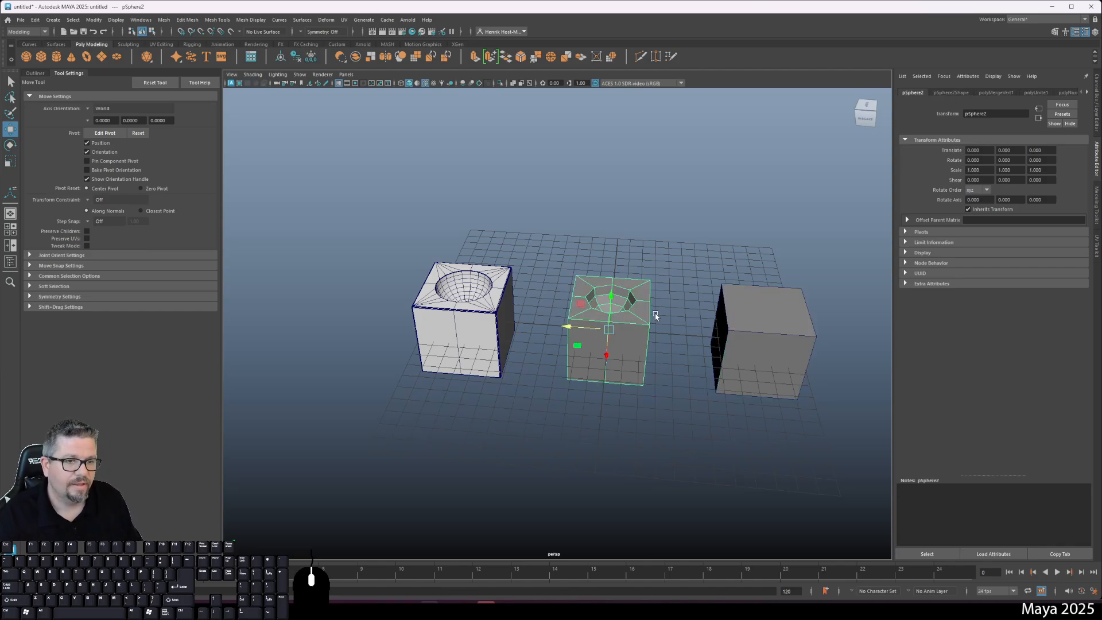
middle_click_drag(696, 311, 656, 307, "alt")
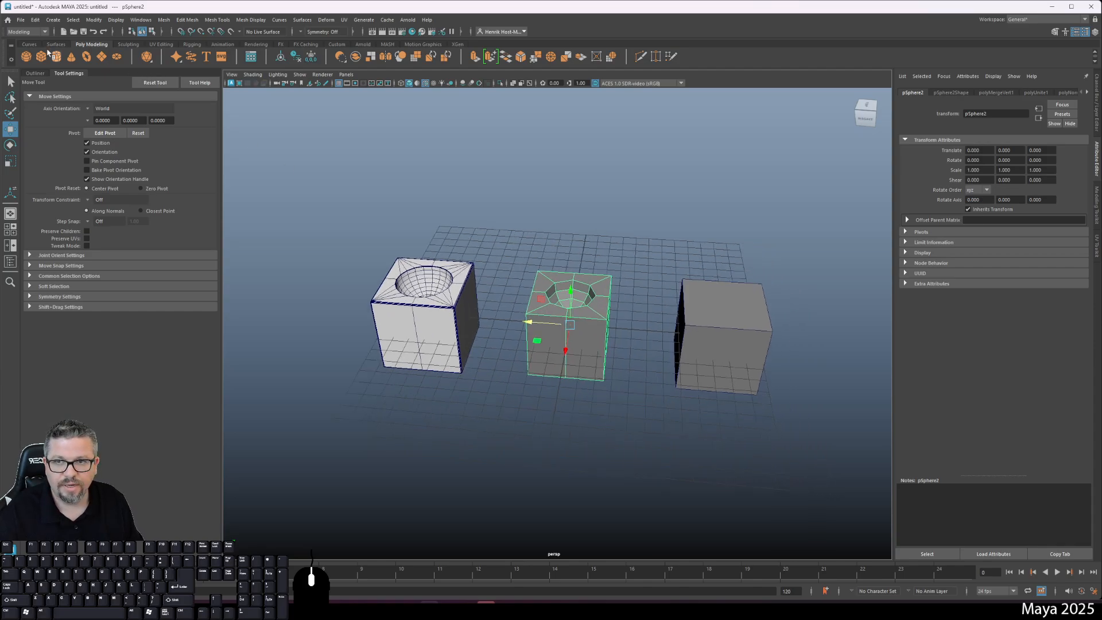
Create a sphere, move it onto the new cube's top face at about 2.57 in Y, and enlarge it uniformly
left_click(32, 59)
left_click_drag(529, 322, 683, 334)
left_click_drag(731, 300, 739, 265)
key("r")
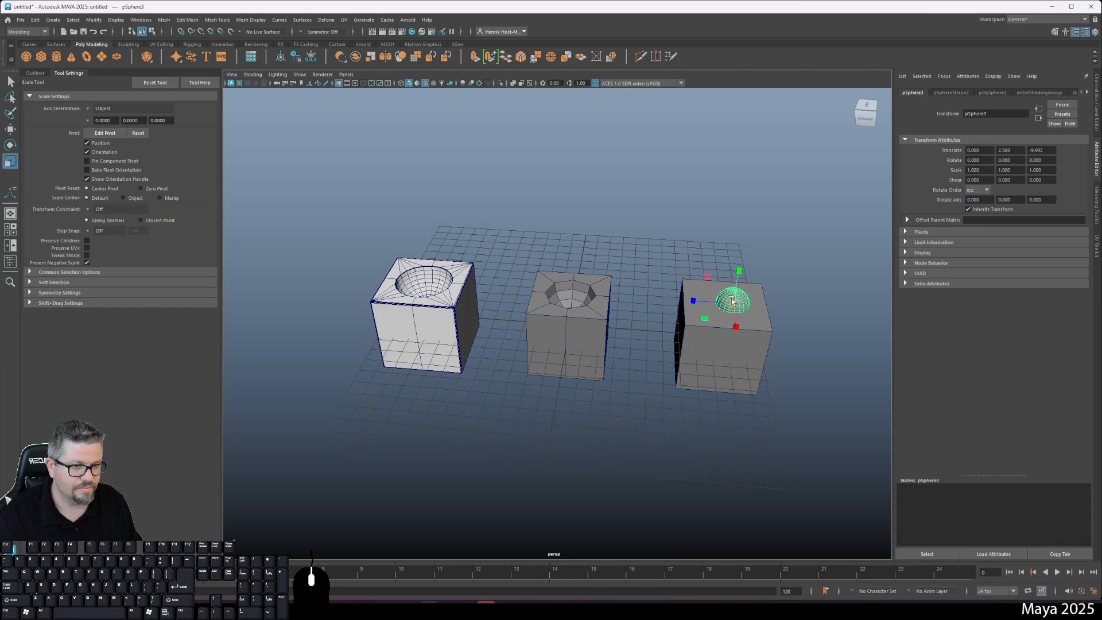
left_click_drag(732, 303, 757, 294)
Examine the manually joined bowl cube's topology from above and from below
left_click(611, 293)
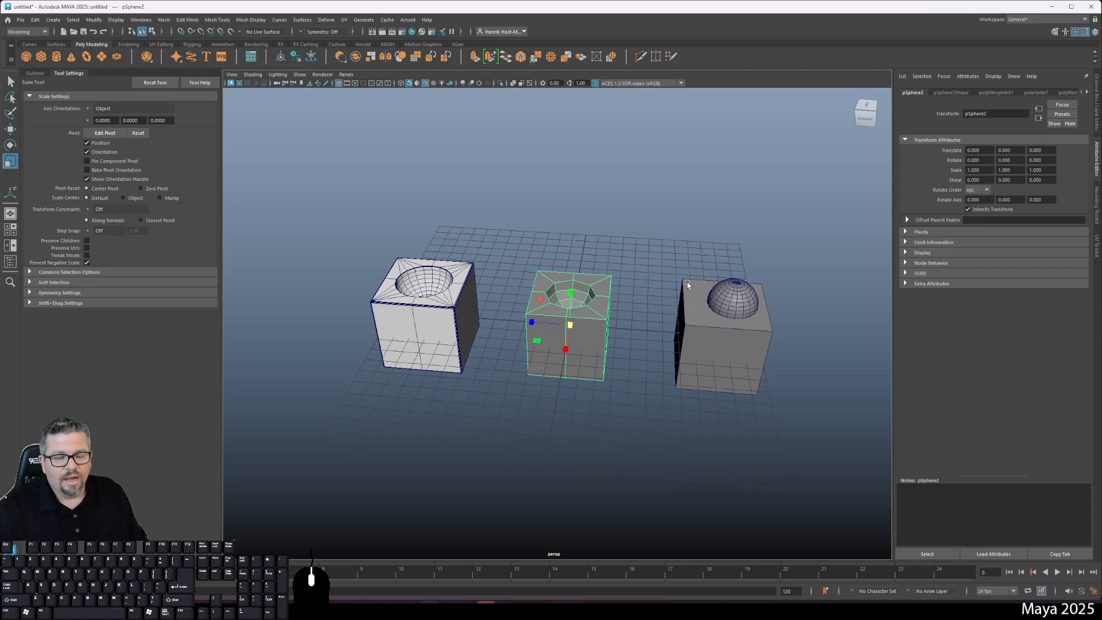
left_click_drag(593, 307, 665, 318, "alt")
right_click_drag(666, 319, 691, 435, "alt")
middle_click_drag(619, 281, 588, 319, "alt")
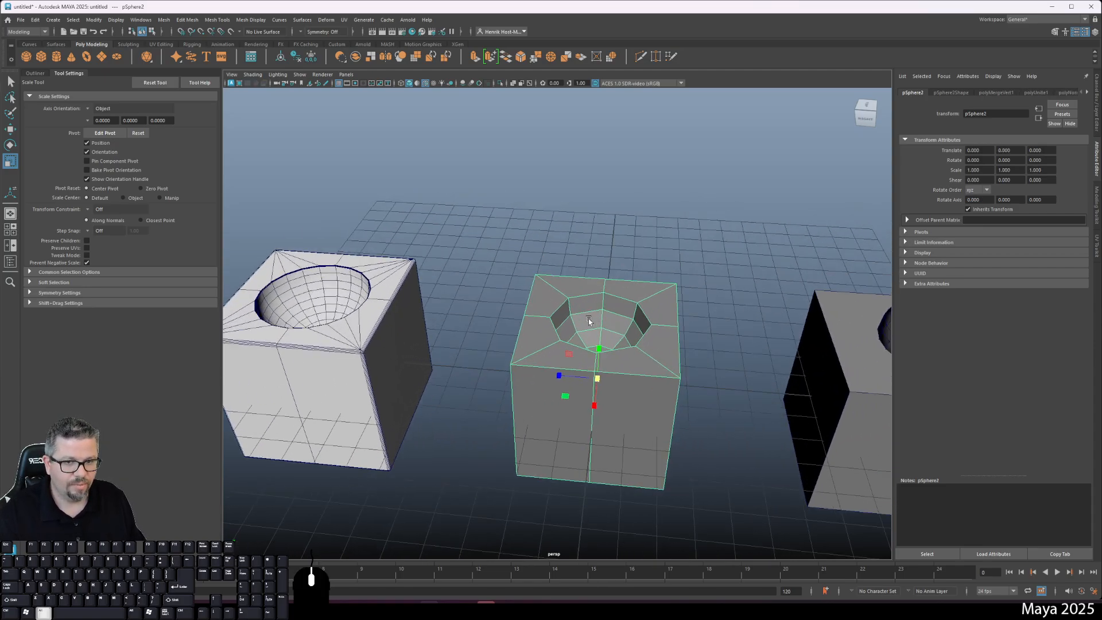
left_click_drag(588, 320, 635, 323, "alt")
right_click_drag(635, 322, 589, 292, "alt")
left_click_drag(590, 362, 616, 479, "alt")
Cut a vertical edge with Multi-Cut across the Boolean cube's side face from its upper edge to its lower edge
left_click(521, 225)
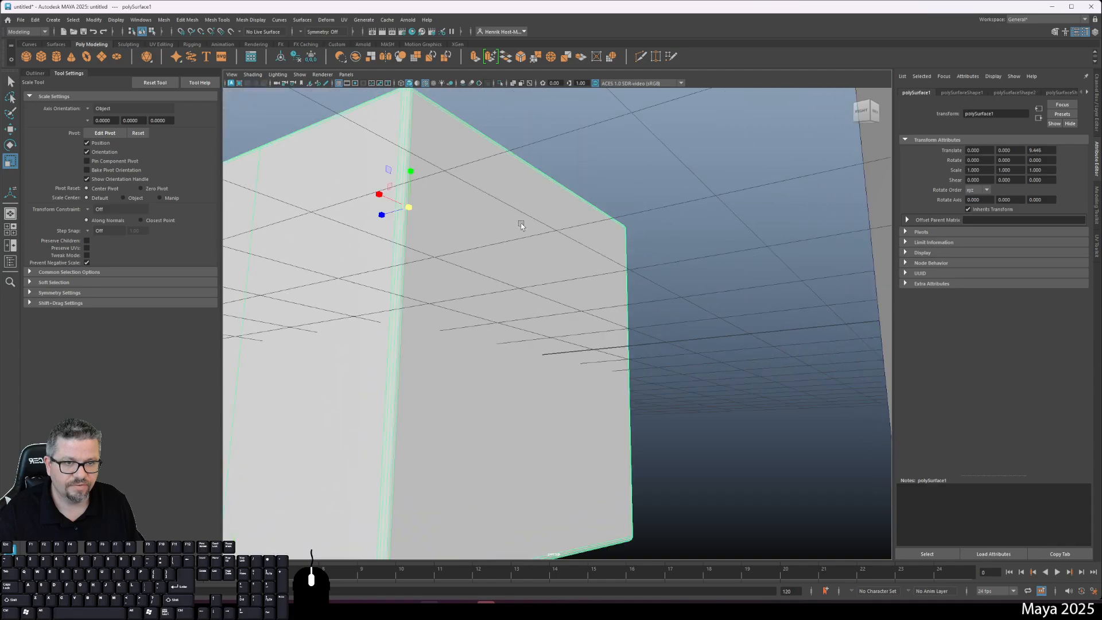
left_click(639, 57)
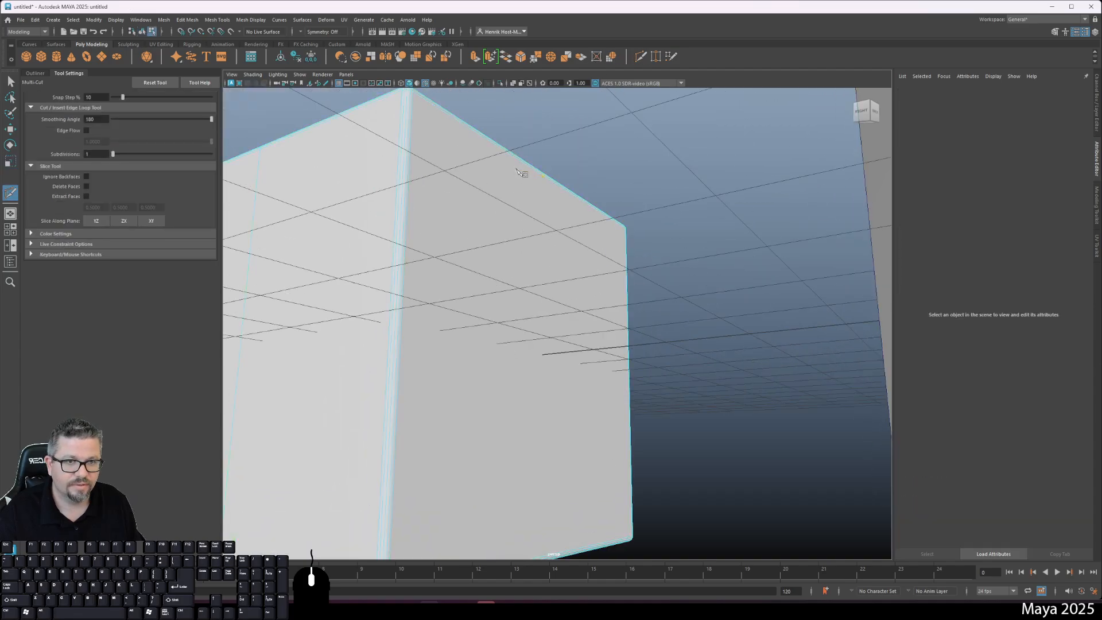
left_click(542, 554)
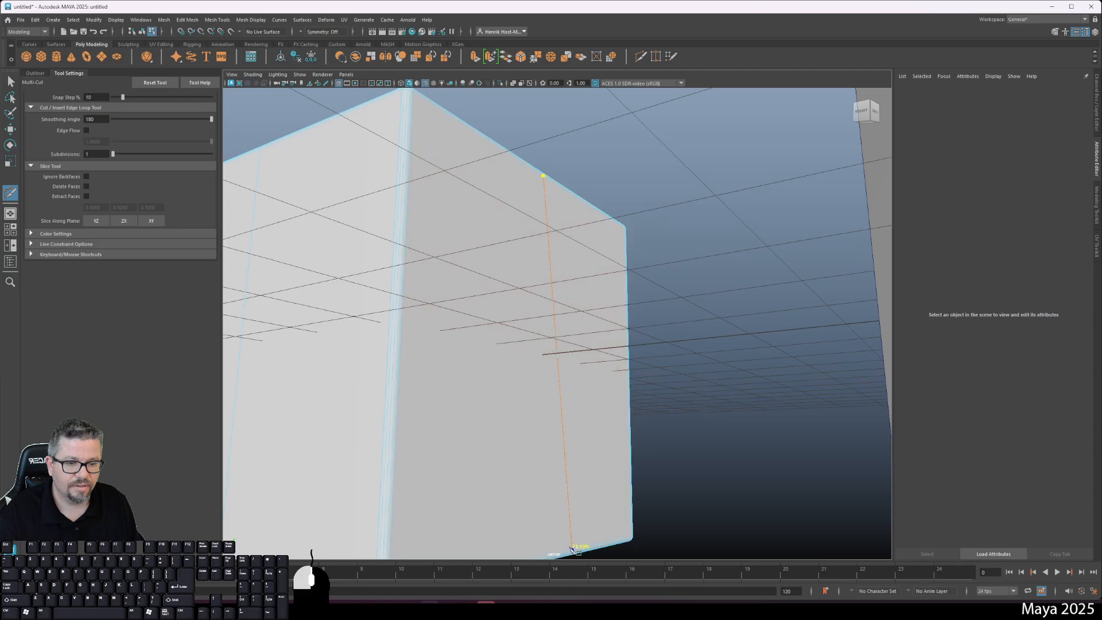
right_click_drag(499, 446, 418, 293, "alt")
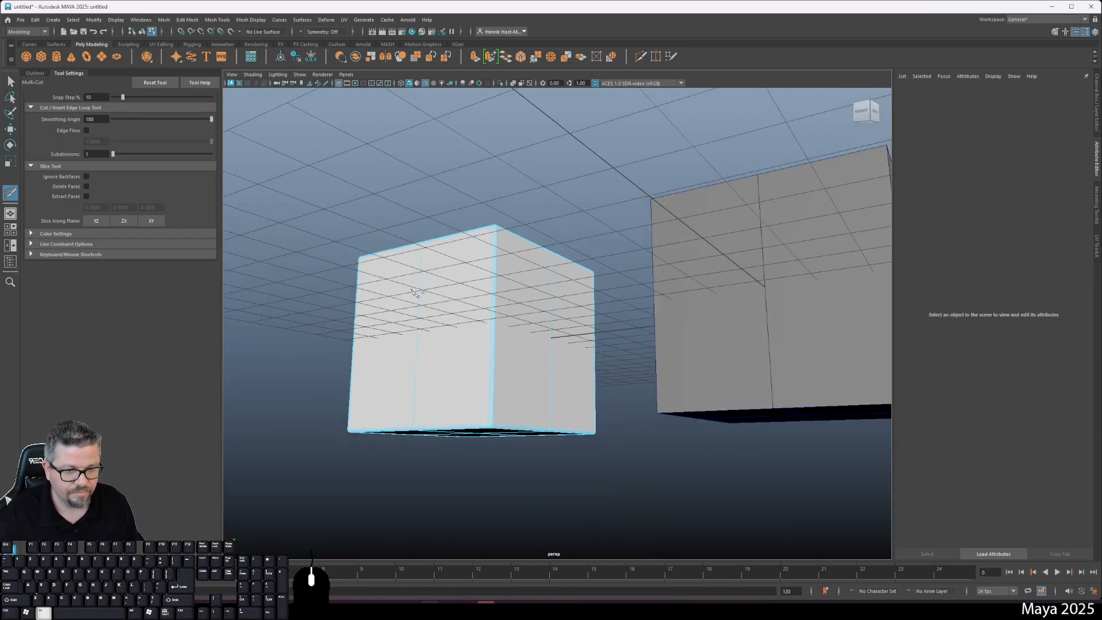
left_click_drag(418, 293, 393, 299, "alt")
left_click(10, 81)
Inspect the edges inside the Boolean cube's bowl and return to object selection
left_click_drag(496, 275, 546, 387, "alt")
left_click_drag(547, 324, 516, 418, "alt")
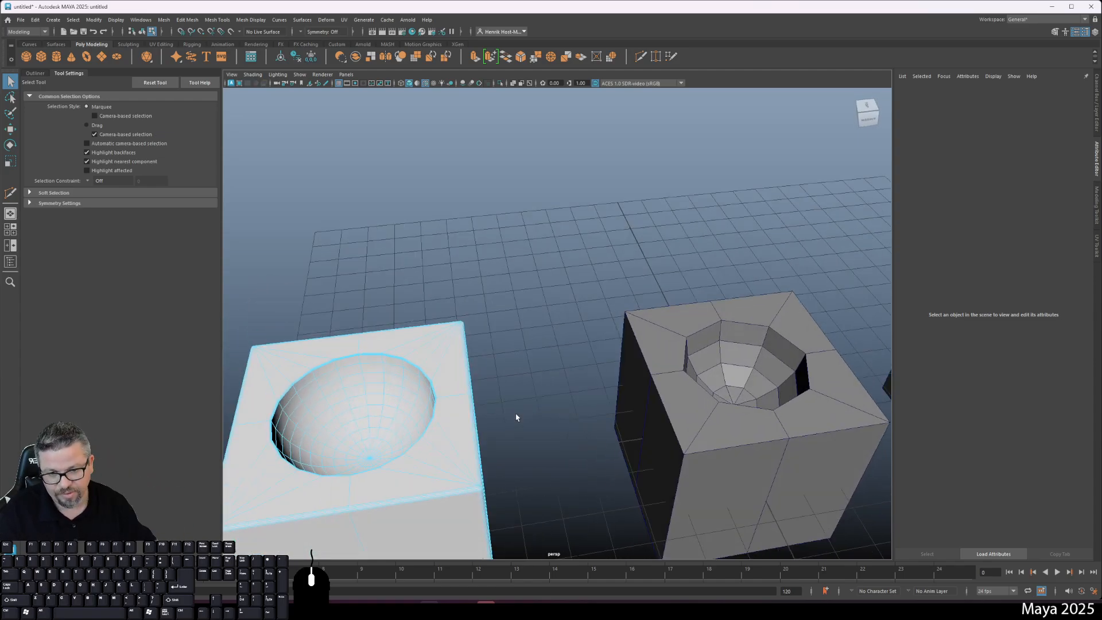
left_click(337, 383)
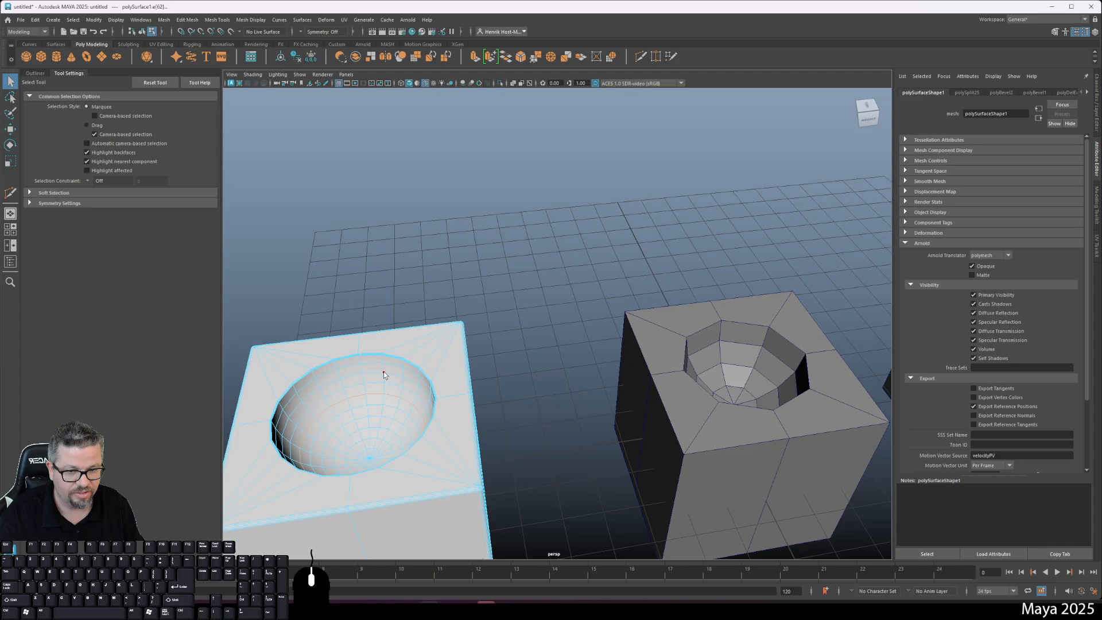
right_click_drag(383, 370, 490, 404)
Bevel the edge loop around the manually joined bowl's rim with a fraction of 0.1
left_click(750, 341)
left_click_drag(723, 411, 698, 406, "alt")
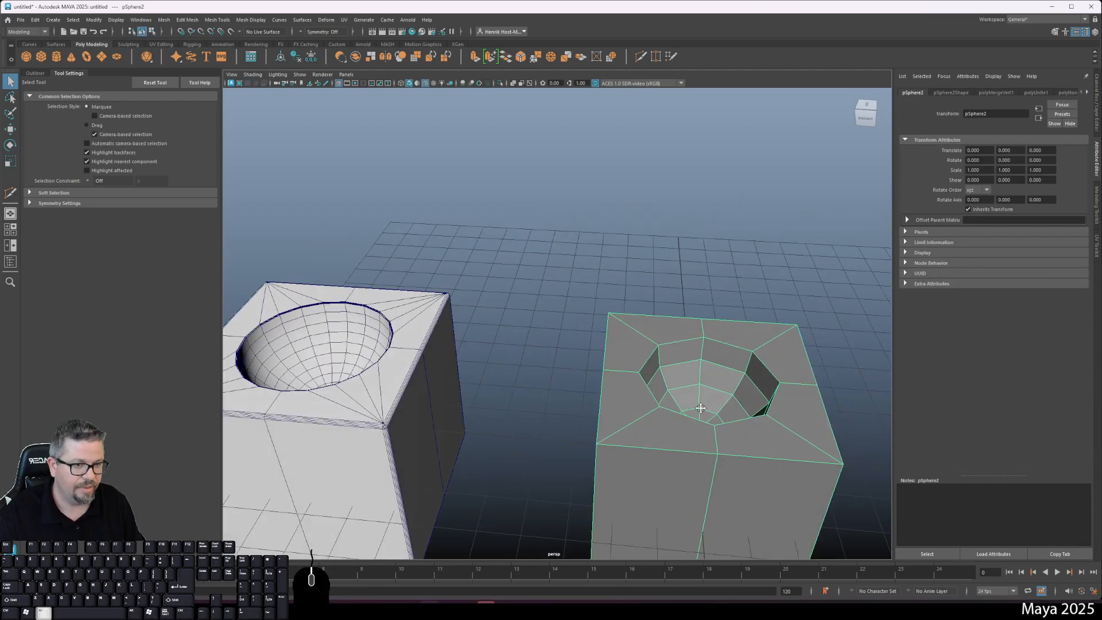
middle_click_drag(698, 406, 597, 408, "alt")
right_click_drag(597, 408, 674, 484, "alt")
left_click_drag(652, 453, 618, 331, "alt")
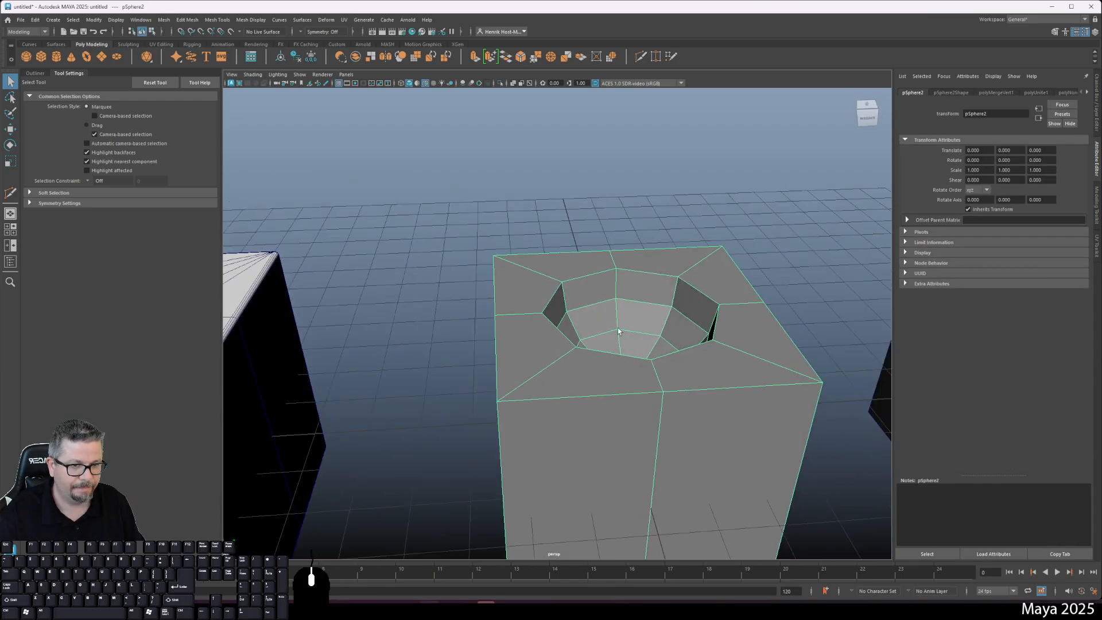
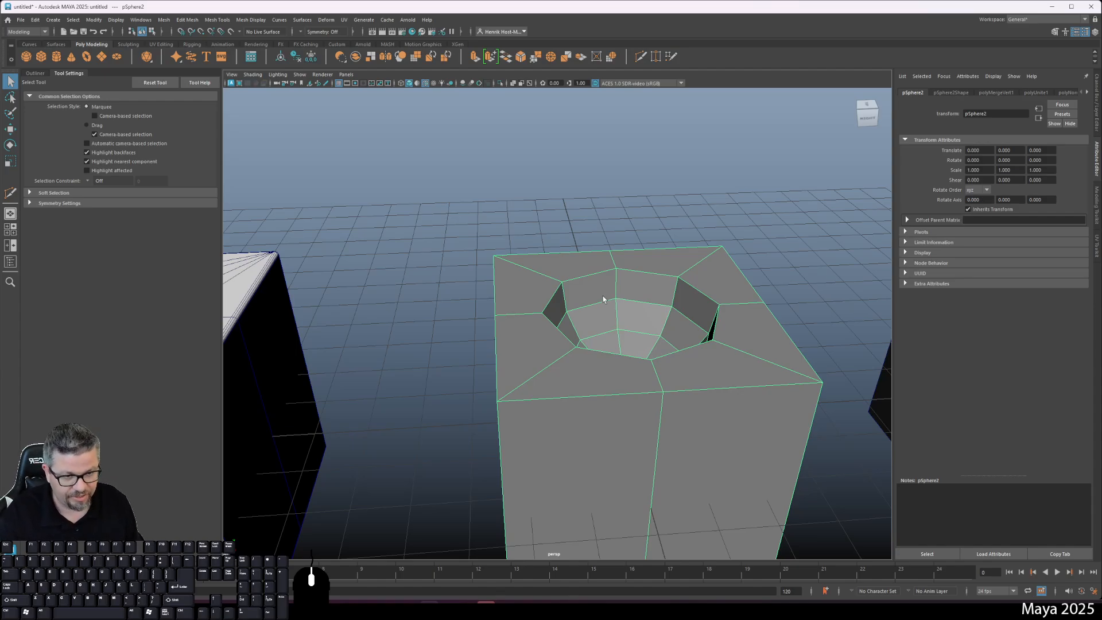
right_click_drag(603, 299, 602, 259)
double_click(578, 278)
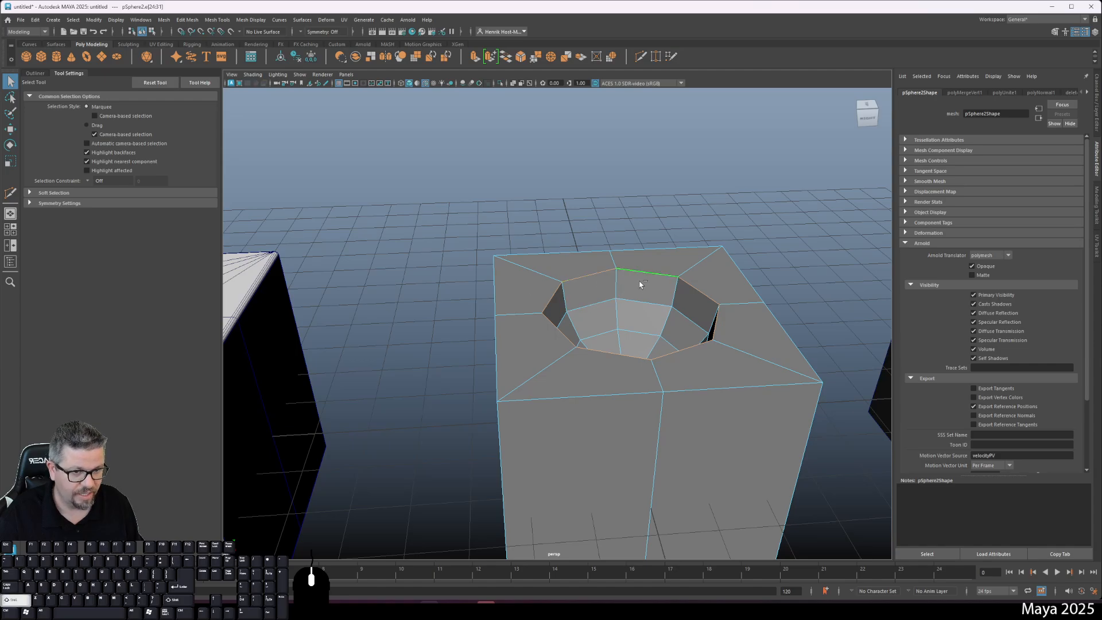
right_click_drag(641, 284, 679, 283, "shift")
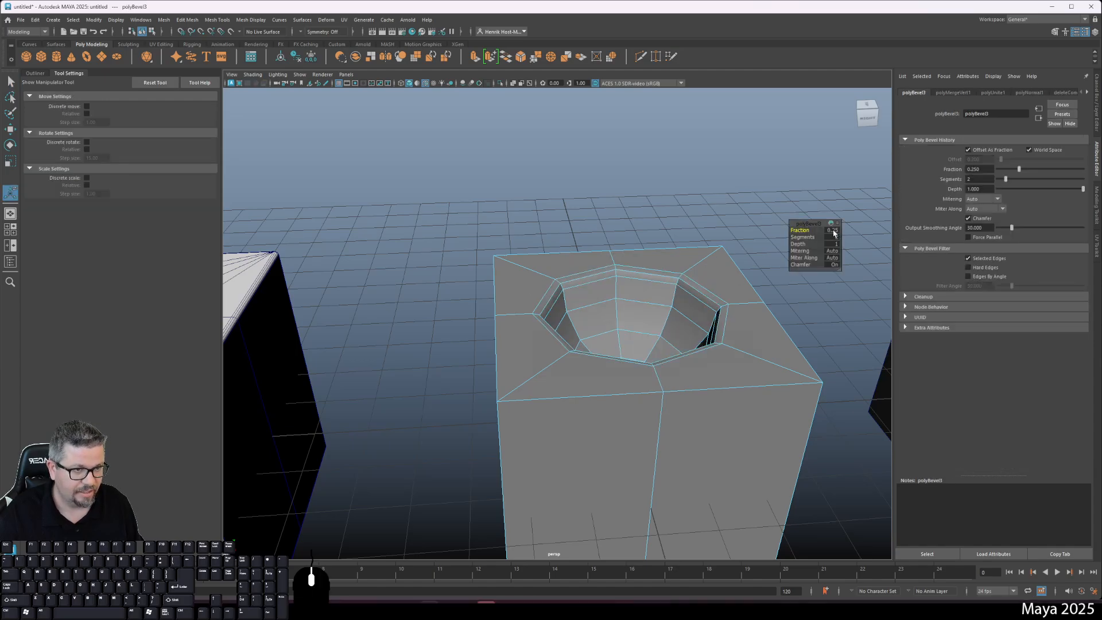
key("Return")
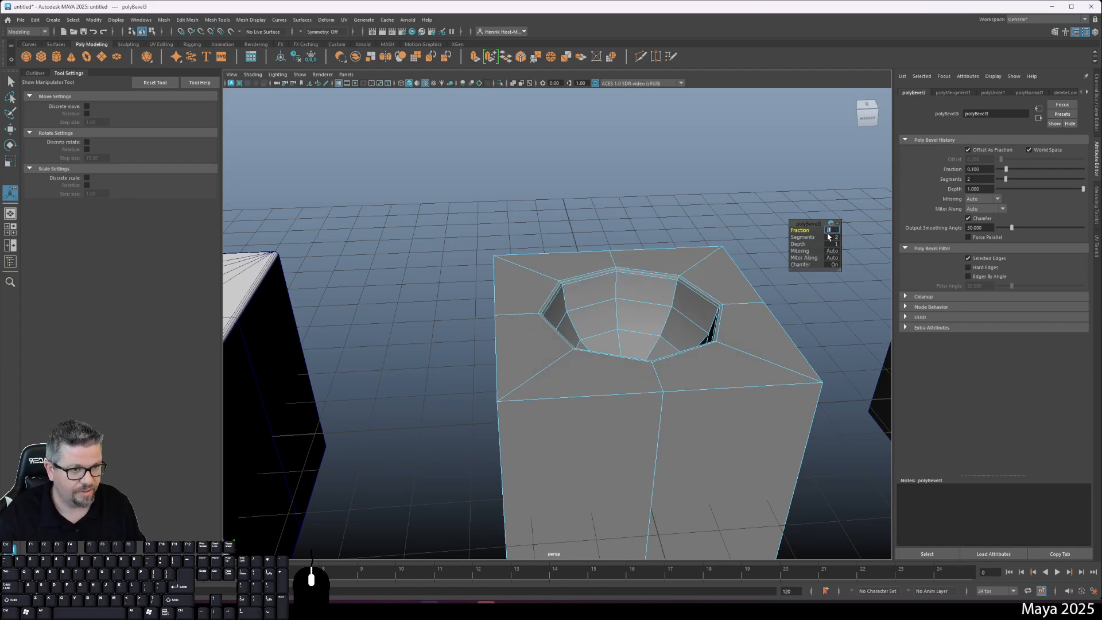
Set the rim bevel's segments to 4, try a fraction of 0.01, and settle on a fraction of 0.05
left_click(828, 237)
type("4")
key("Return")
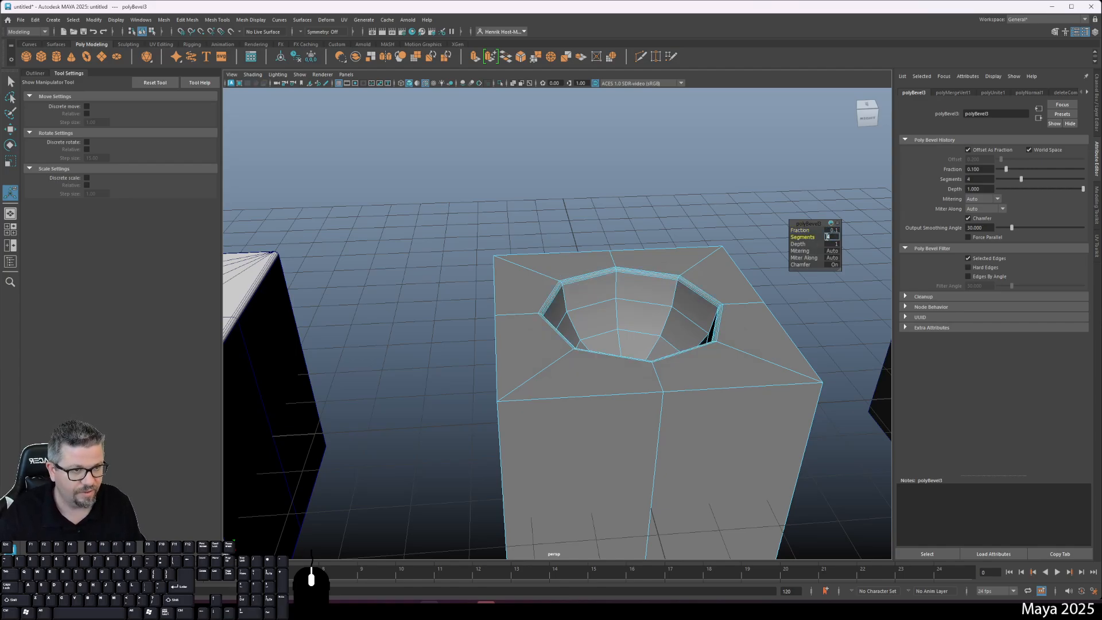
left_click(835, 230)
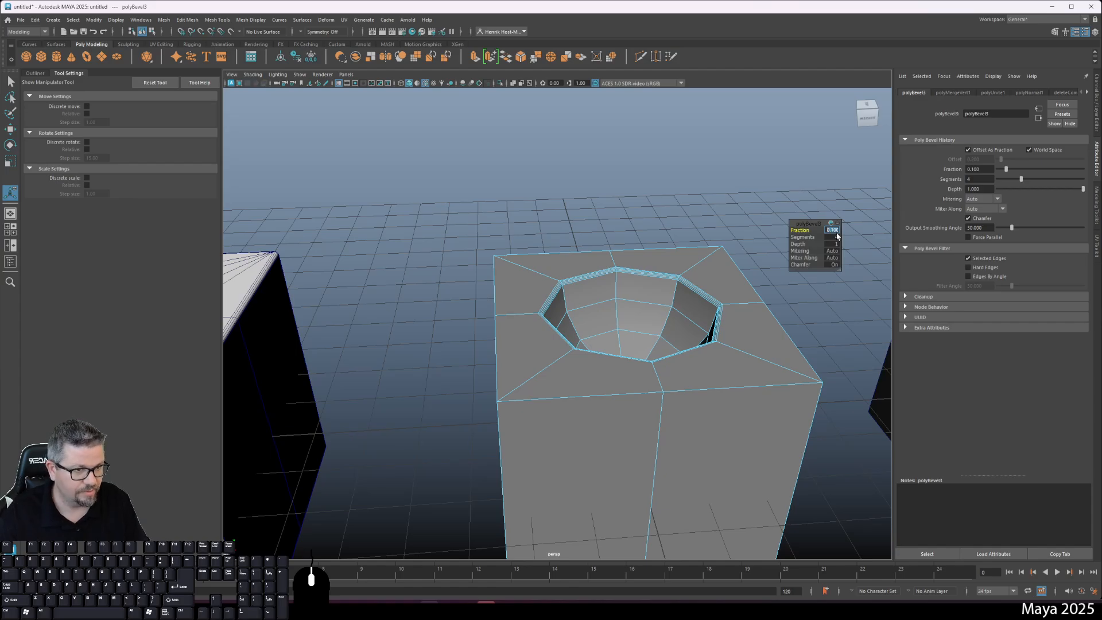
key("Return")
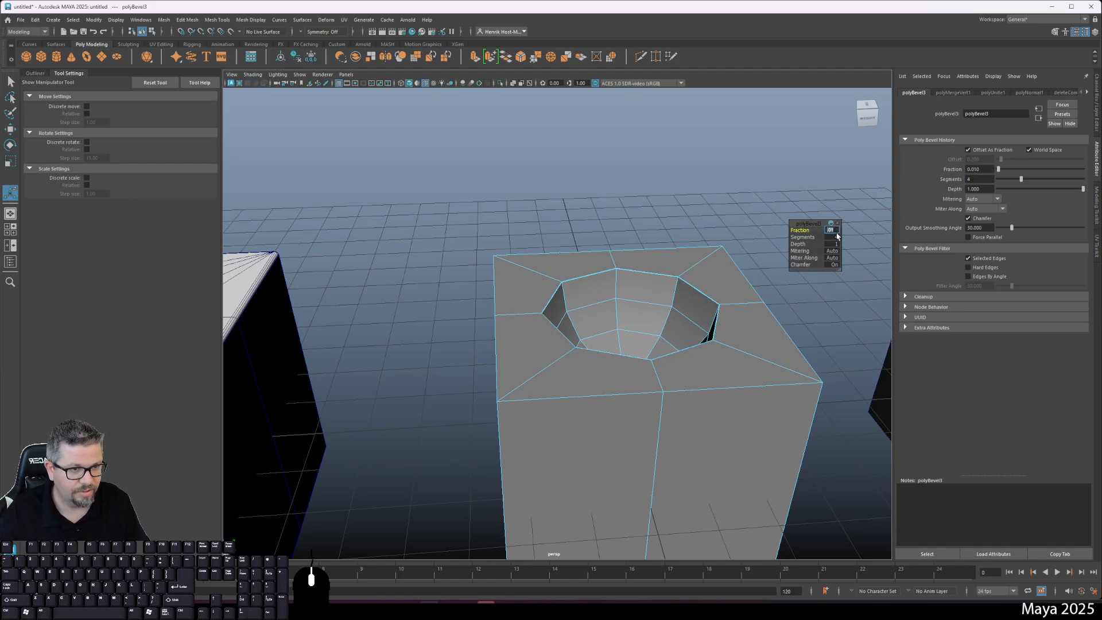
key("Return")
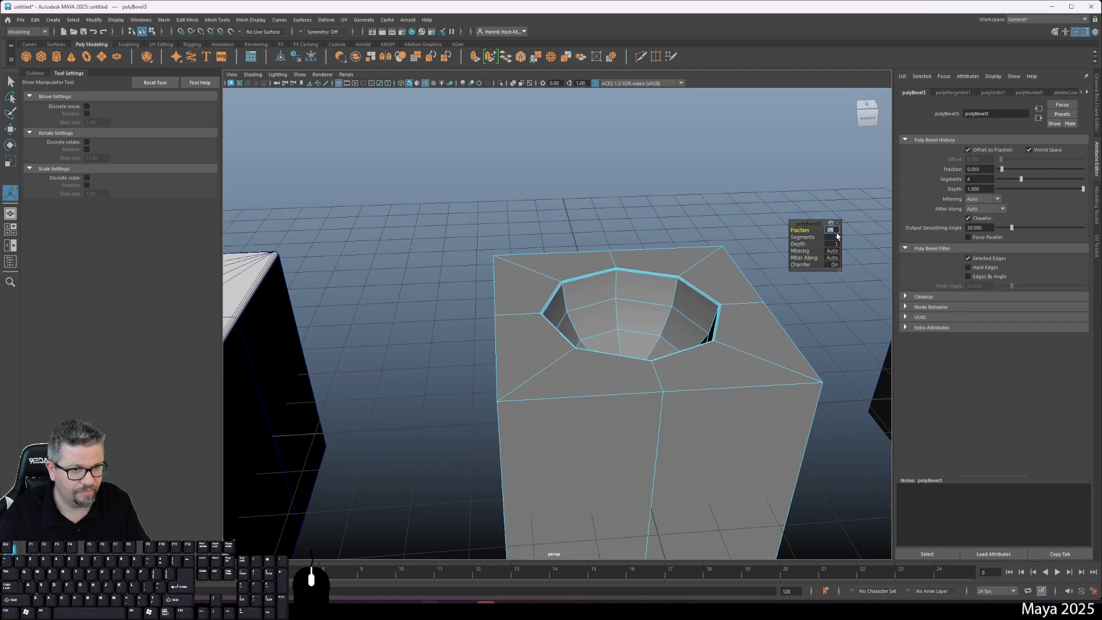
Return the beveled bowl cube to object selection and display it in smooth preview
left_click_drag(594, 374, 522, 393, "alt")
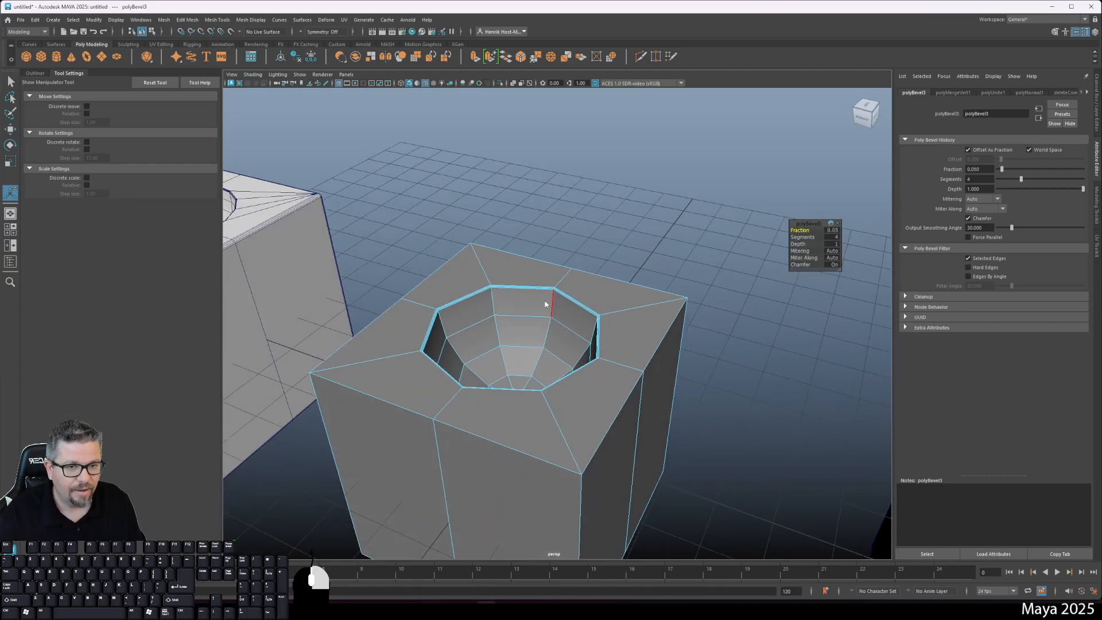
right_click_drag(545, 309, 569, 294)
key("3")
left_click(706, 258)
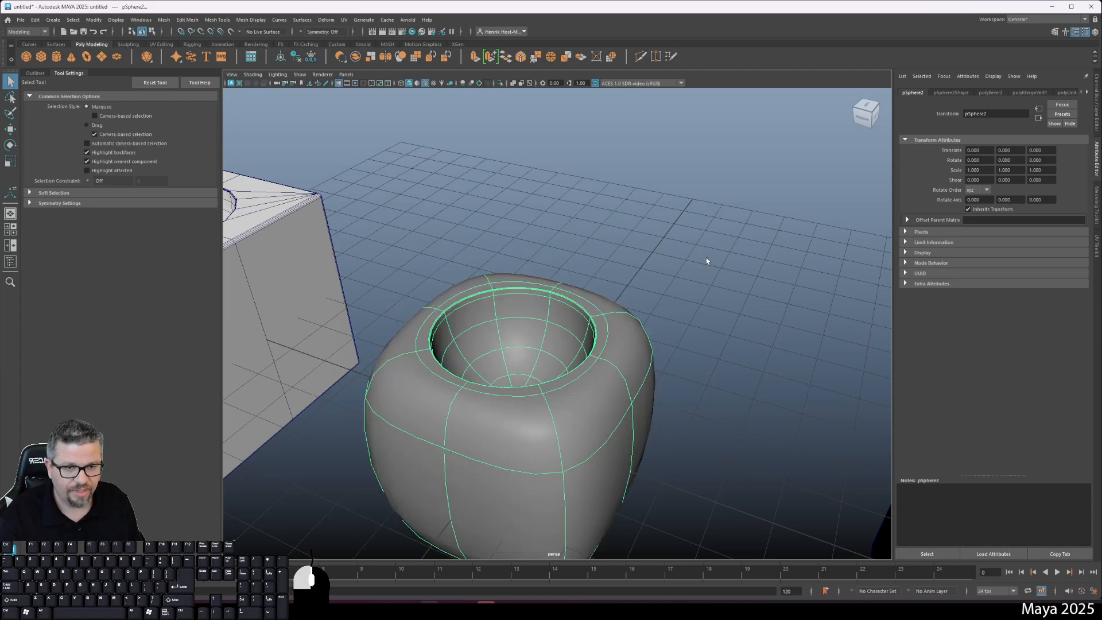
left_click_drag(614, 399, 688, 329, "alt")
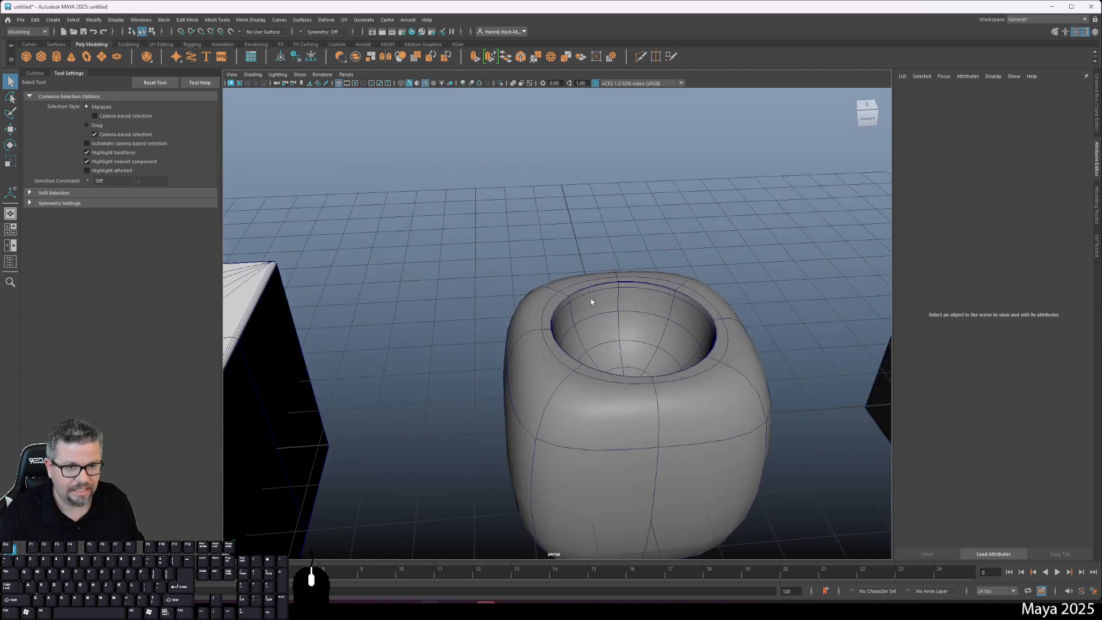
Review the rim bevel's construction-history settings on the manual bowl cube, re-enter an offset of 0.2, and clear the selection
left_click(636, 323)
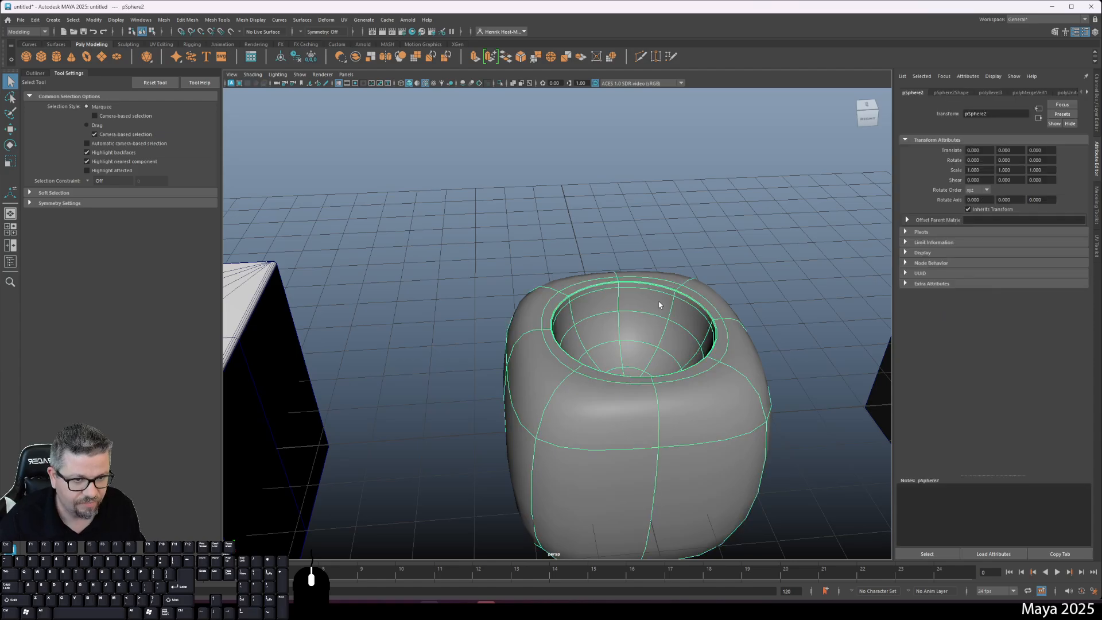
left_click(1098, 104)
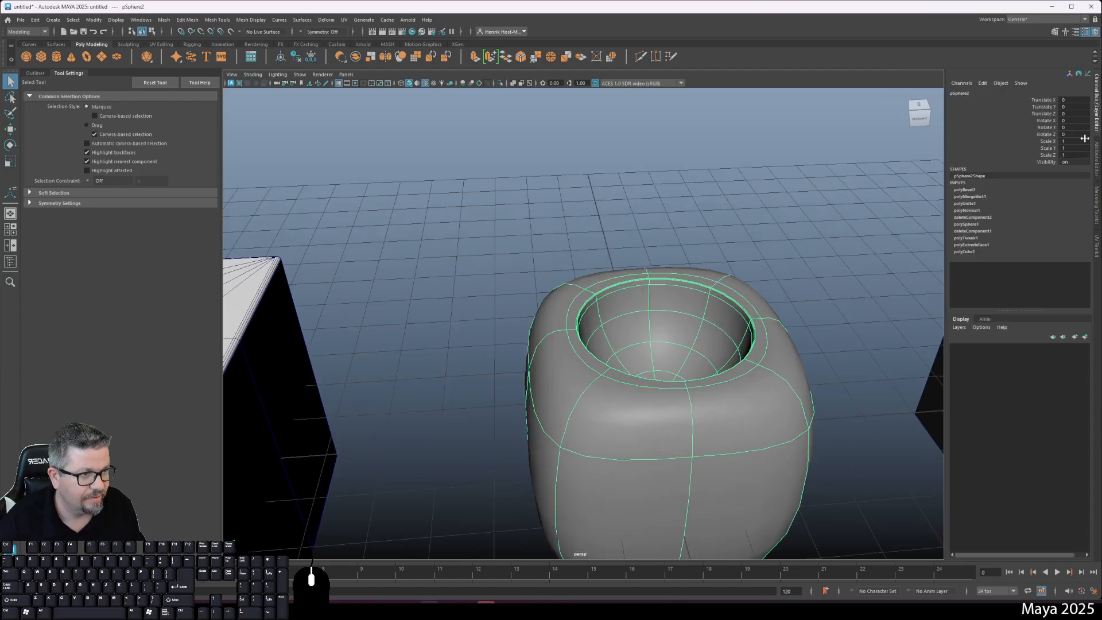
left_click(970, 189)
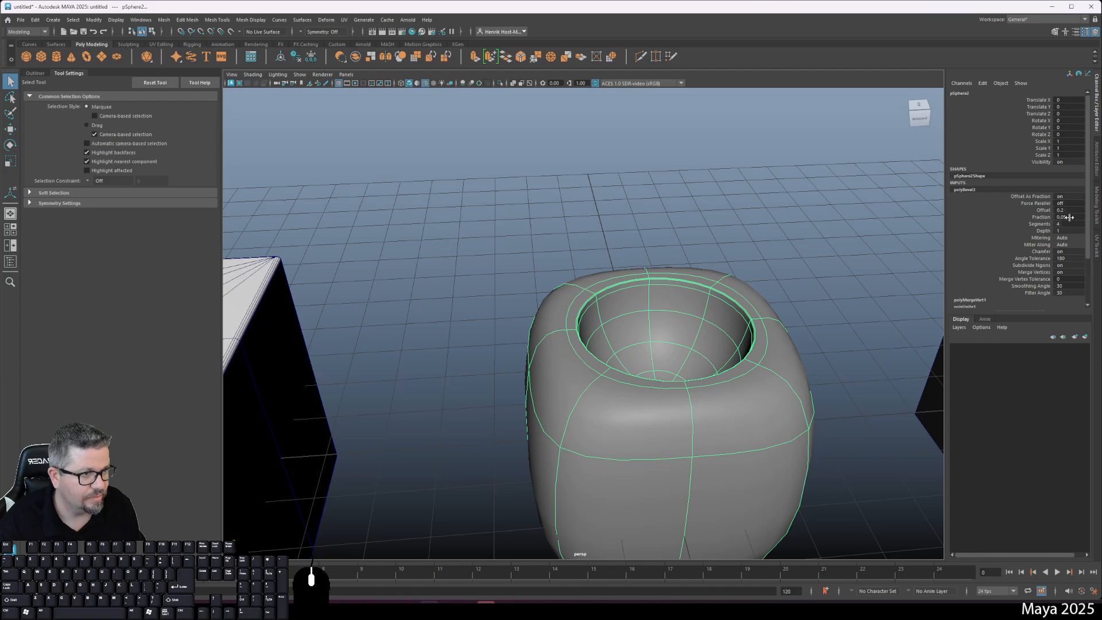
left_click(1044, 198)
middle_click_drag(734, 228, 862, 238)
scroll(1005, 218, "down", 1)
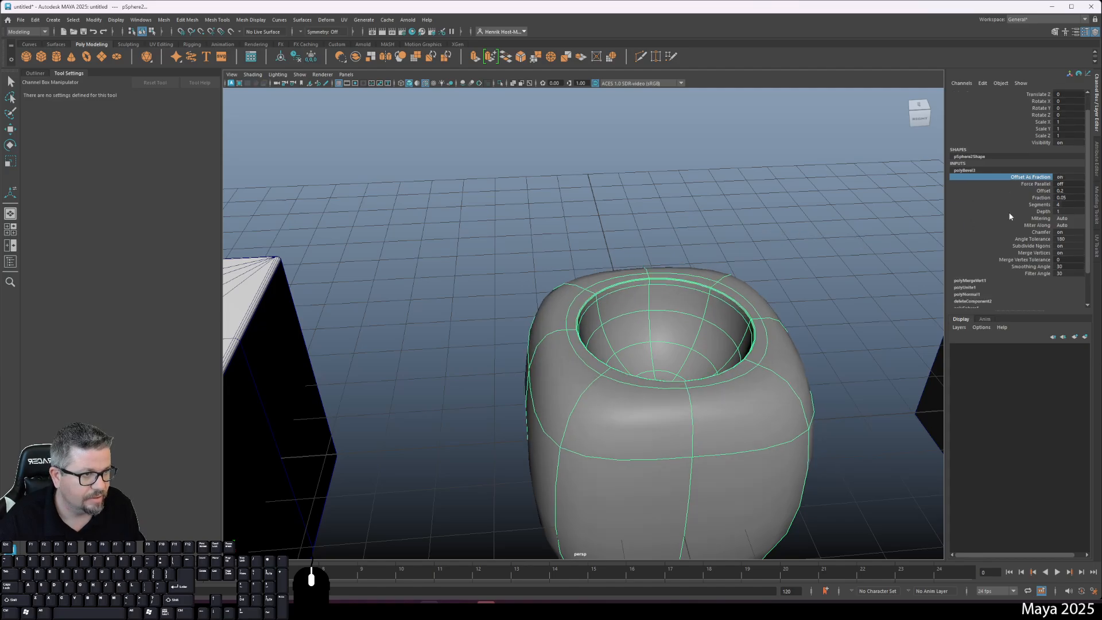
double_click(1064, 190)
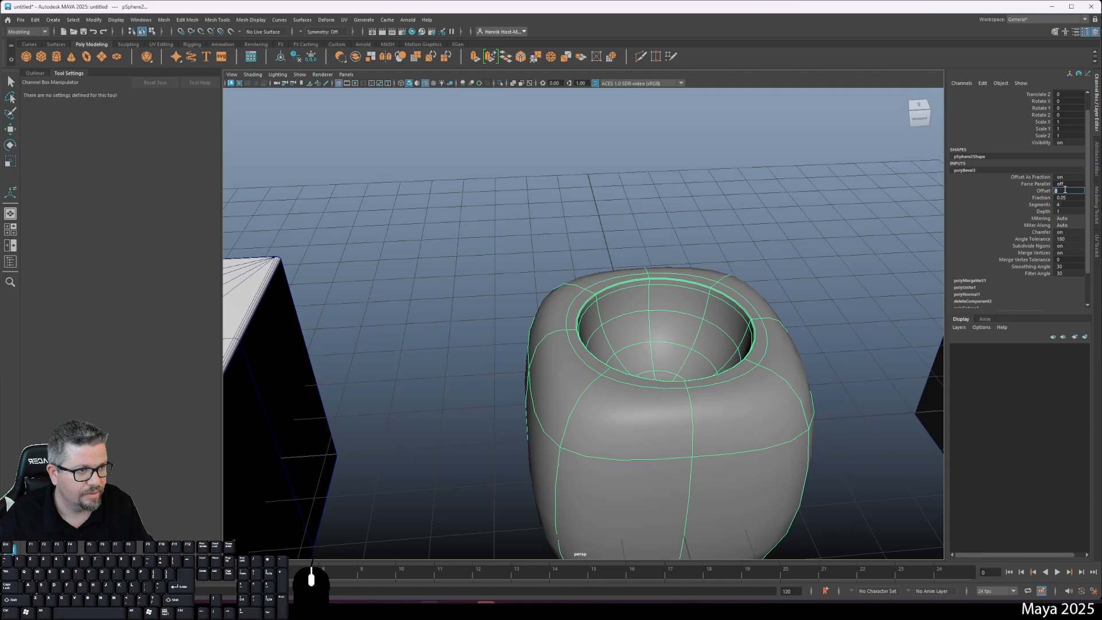
type("0.2")
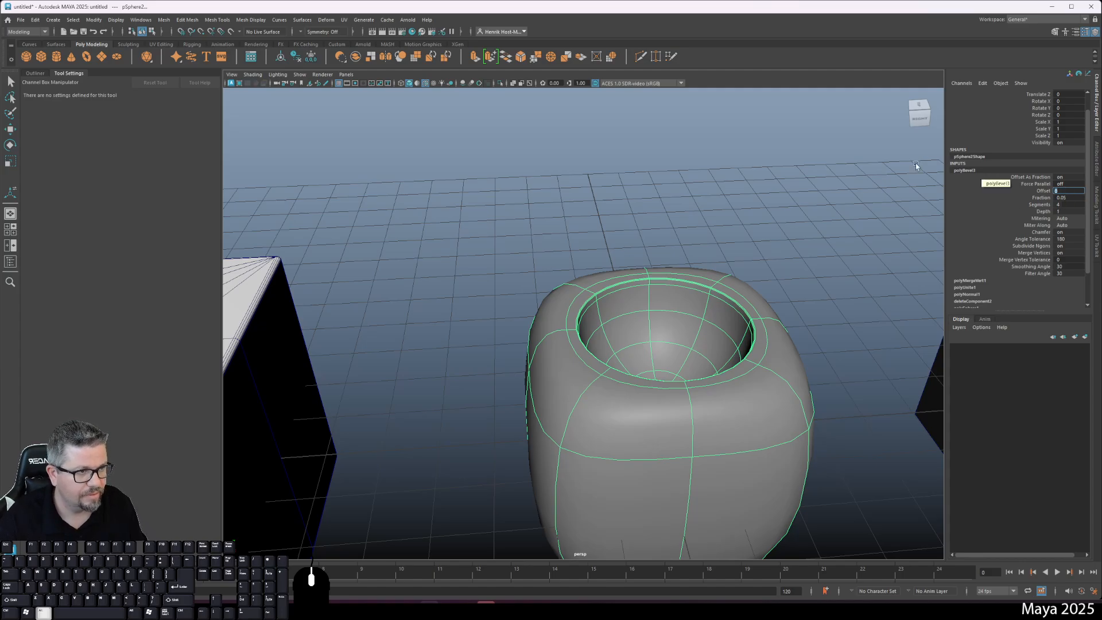
key("Return")
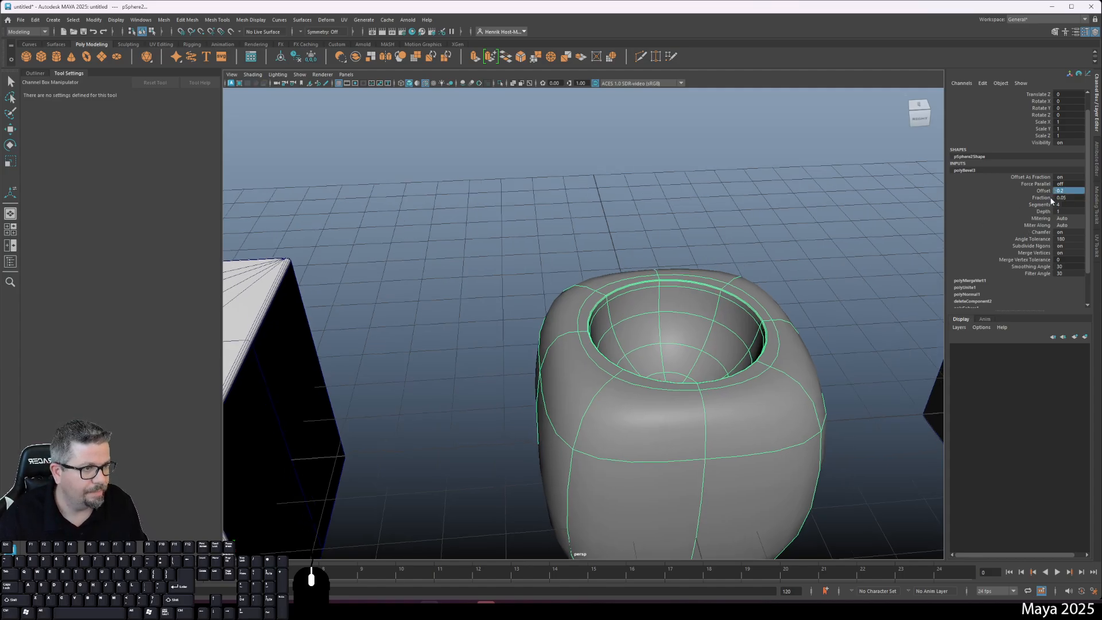
left_click(876, 212)
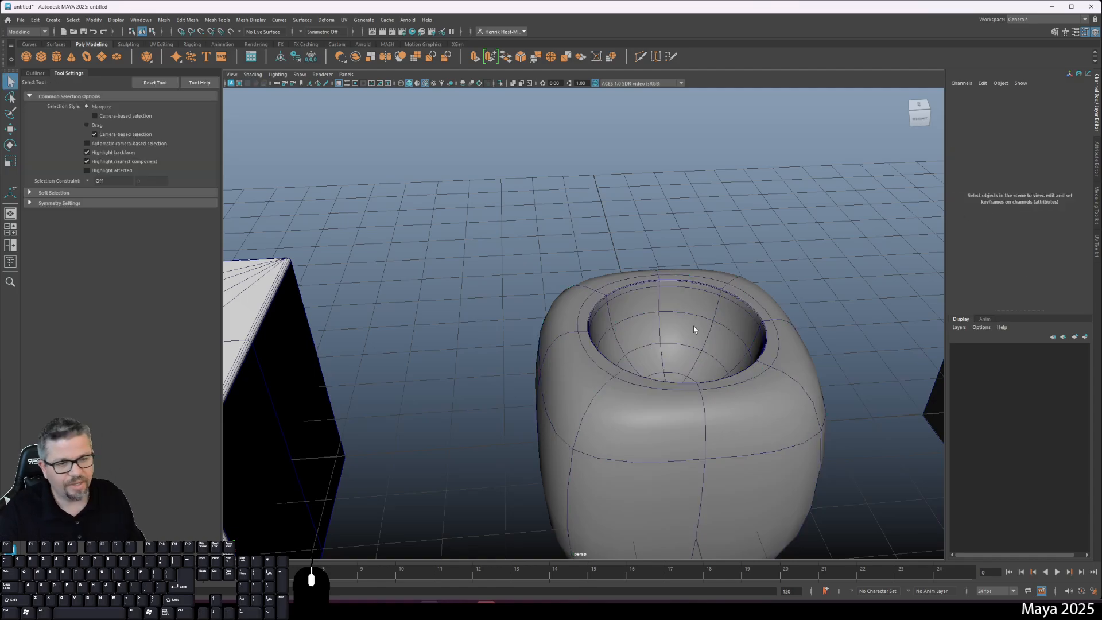
Turn off smooth preview on the manual bowl cube and switch it to edge selection
left_click(693, 329)
left_click_drag(706, 270, 611, 319, "alt")
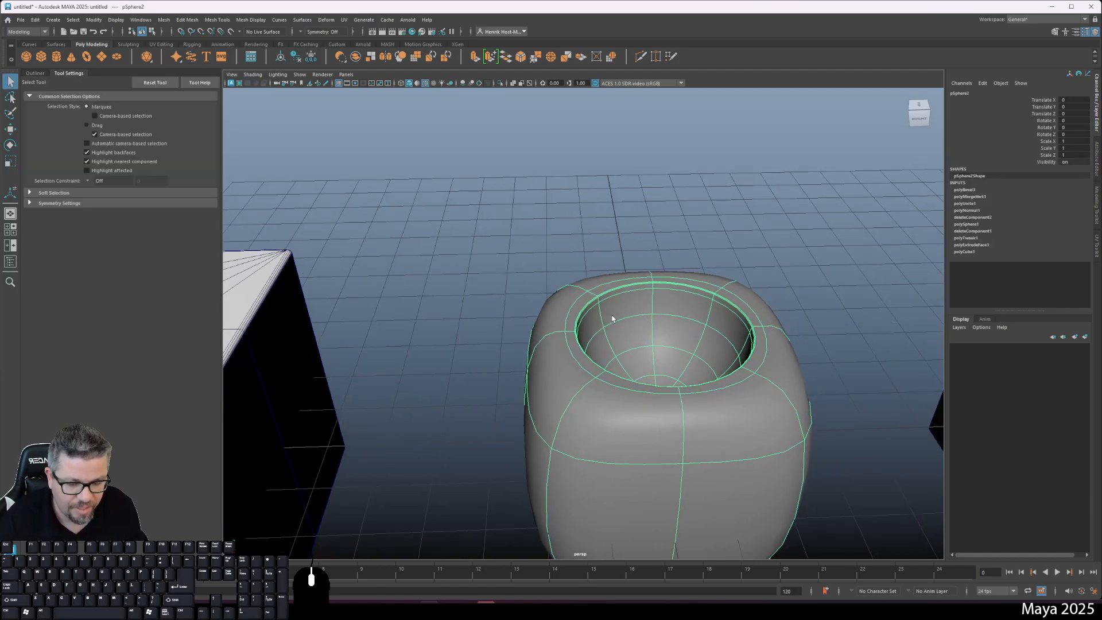
key("1")
right_click_drag(558, 279, 559, 247)
Select all the outer edges of the manual bowl cube, including the top and bottom perimeters and the vertical corners
left_click(556, 263)
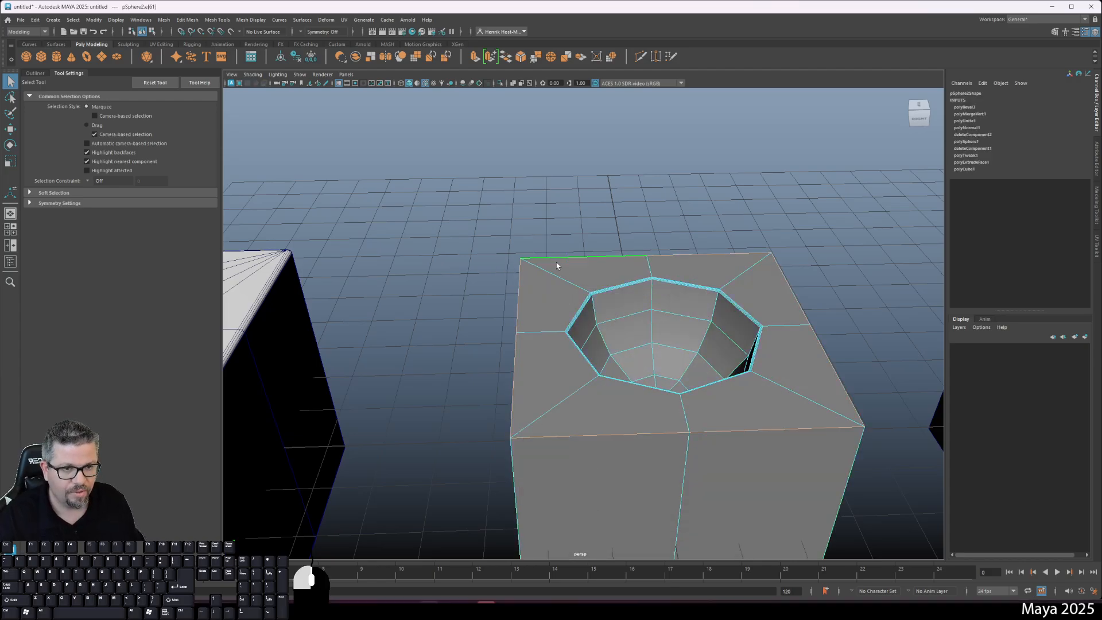
double_click(528, 306, "shift")
left_click_drag(563, 410, 617, 347, "alt")
double_click(595, 371, "shift")
double_click(624, 306, "shift")
double_click(628, 388, "shift")
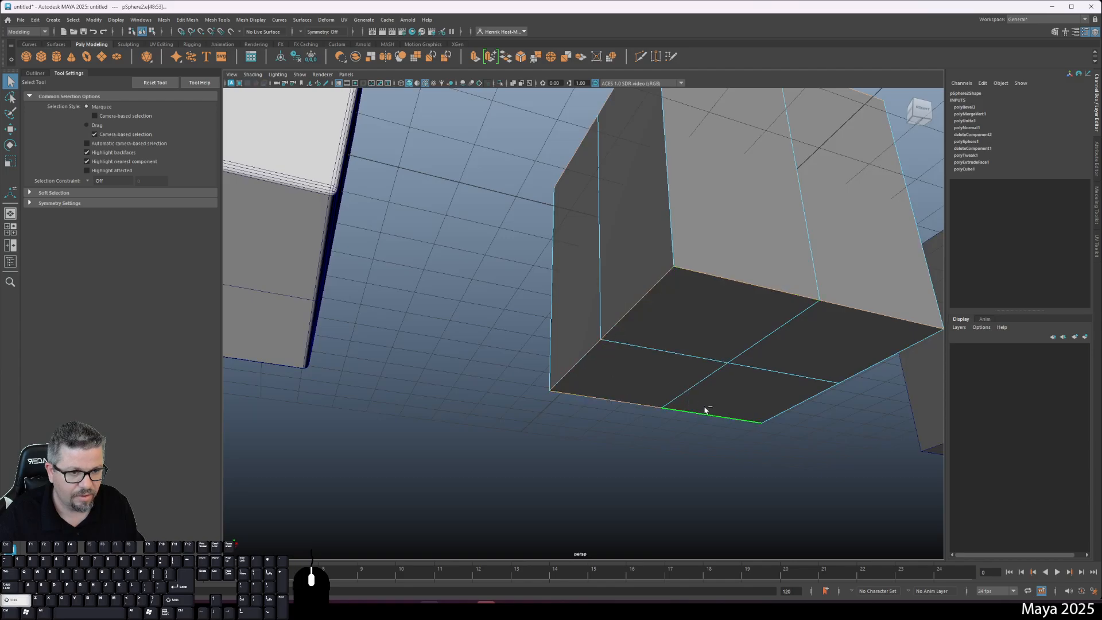
double_click(810, 403, "shift")
left_click_drag(666, 311, 686, 172, "alt")
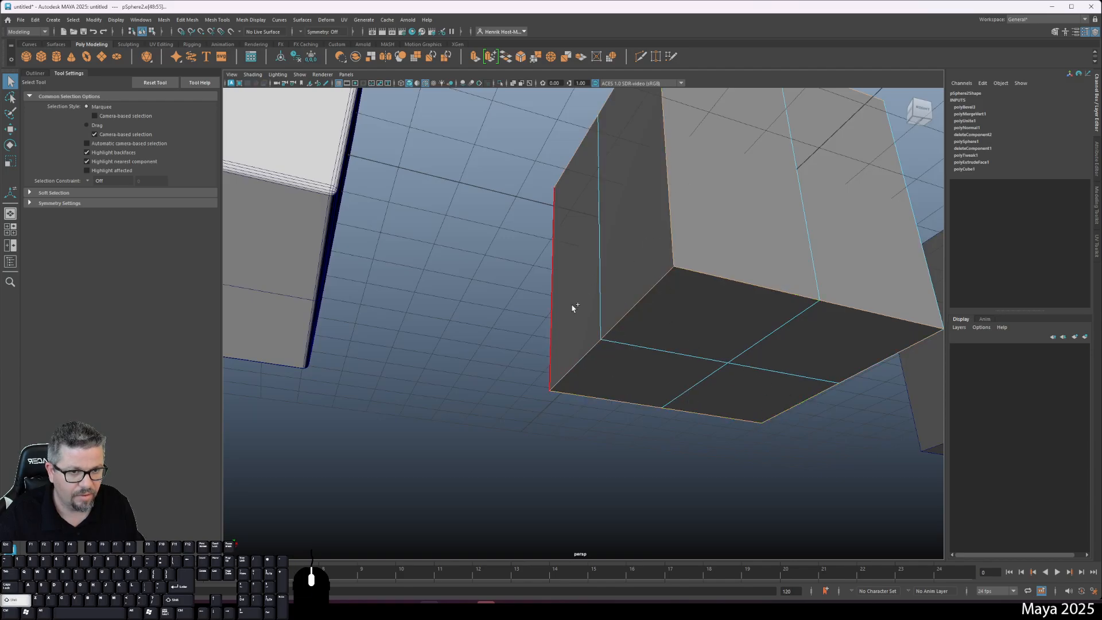
left_click_drag(573, 308, 700, 295, "alt")
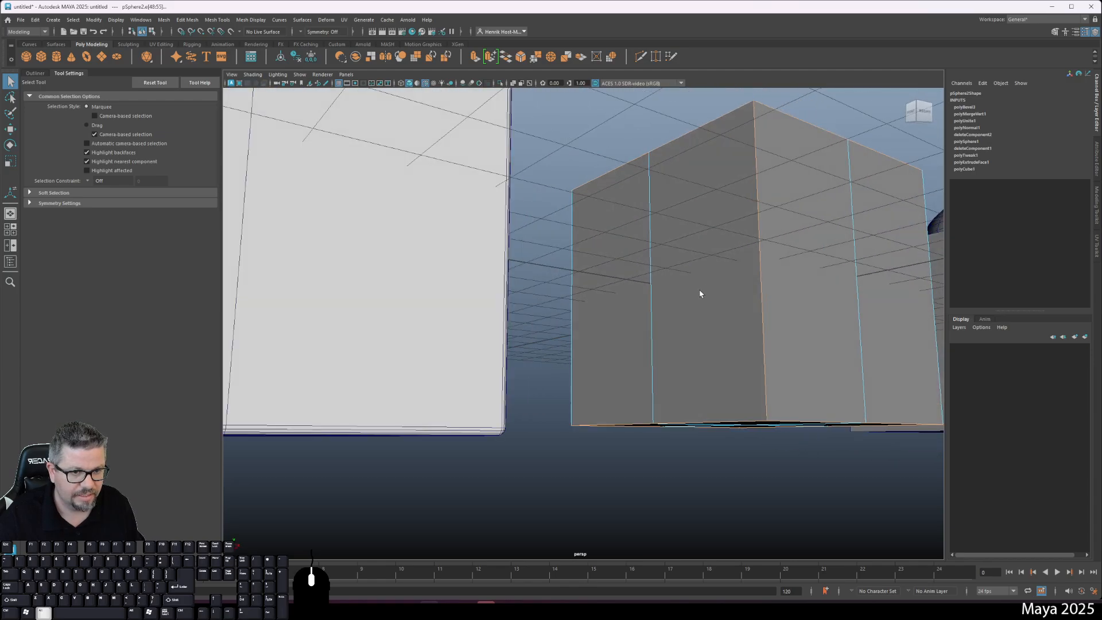
left_click_drag(606, 332, 636, 372, "alt")
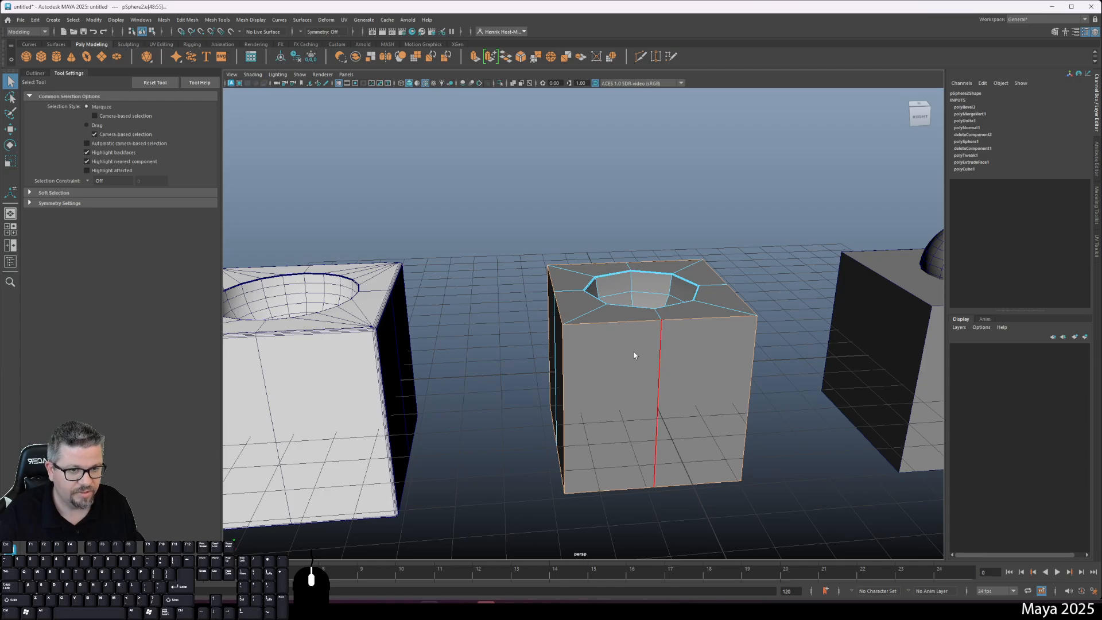
Bevel the cube's selected outer edges with a fraction of 0.1 and 4 segments
right_click(633, 352, "shift")
left_click(679, 351)
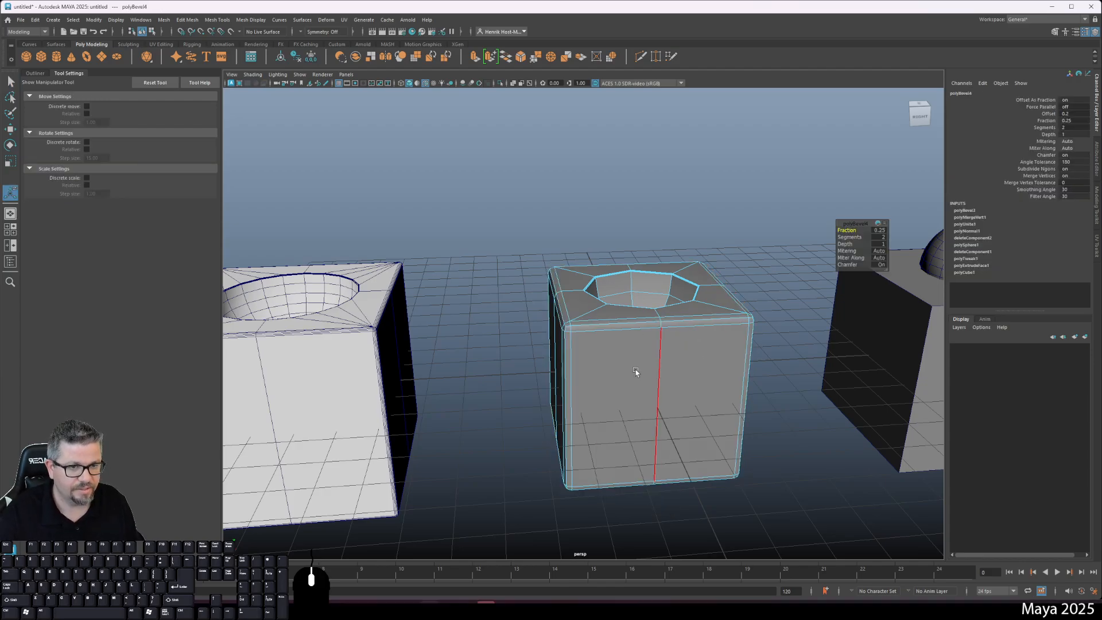
key("Return")
left_click(876, 244)
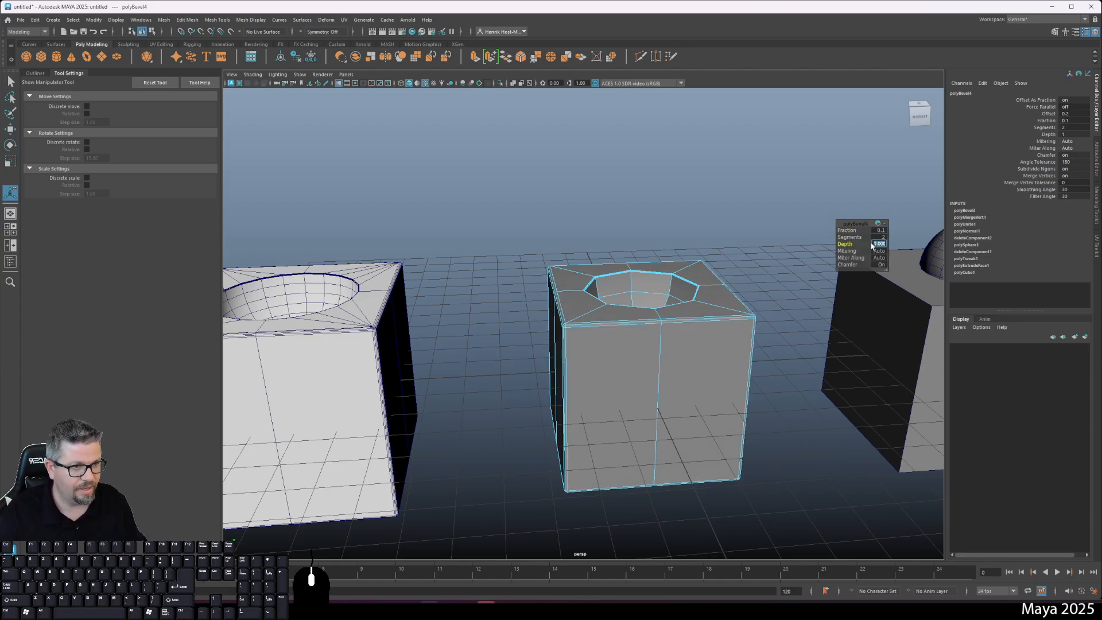
left_click(879, 236)
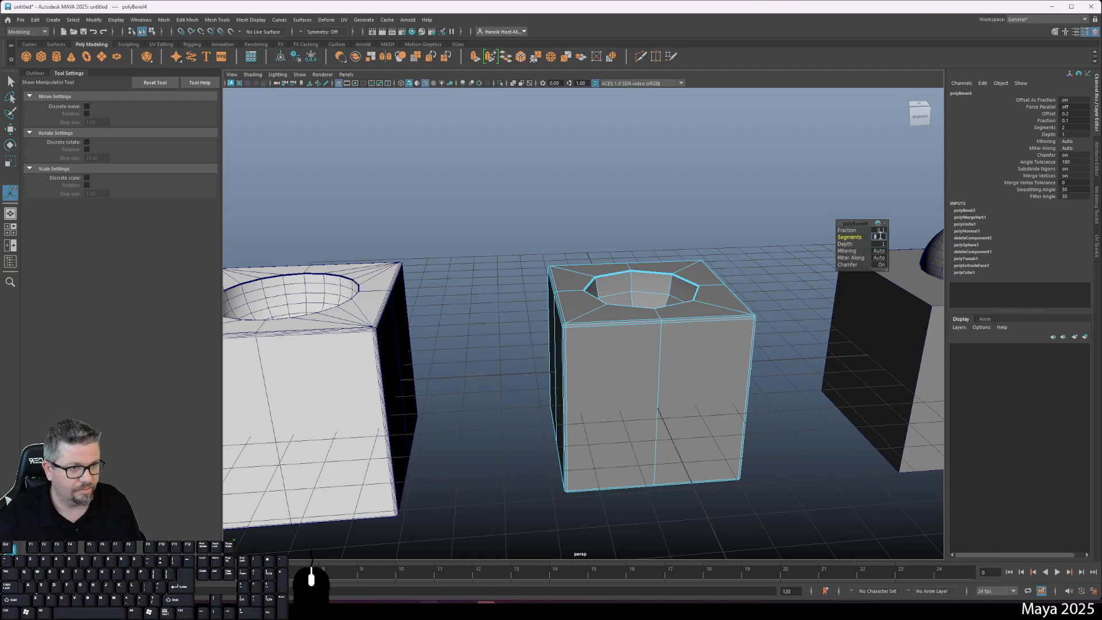
type("3")
key("Return")
type("4")
key("Return")
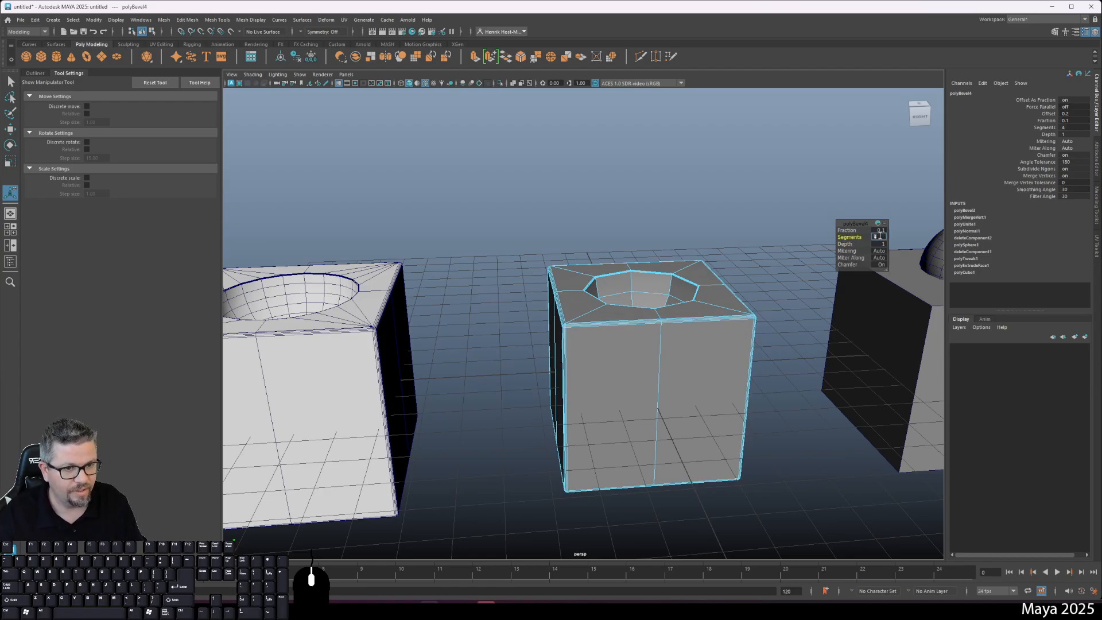
Return the bowl cube to object selection, review the outer-edge bevel's settings, and clear the selection
right_click(718, 315)
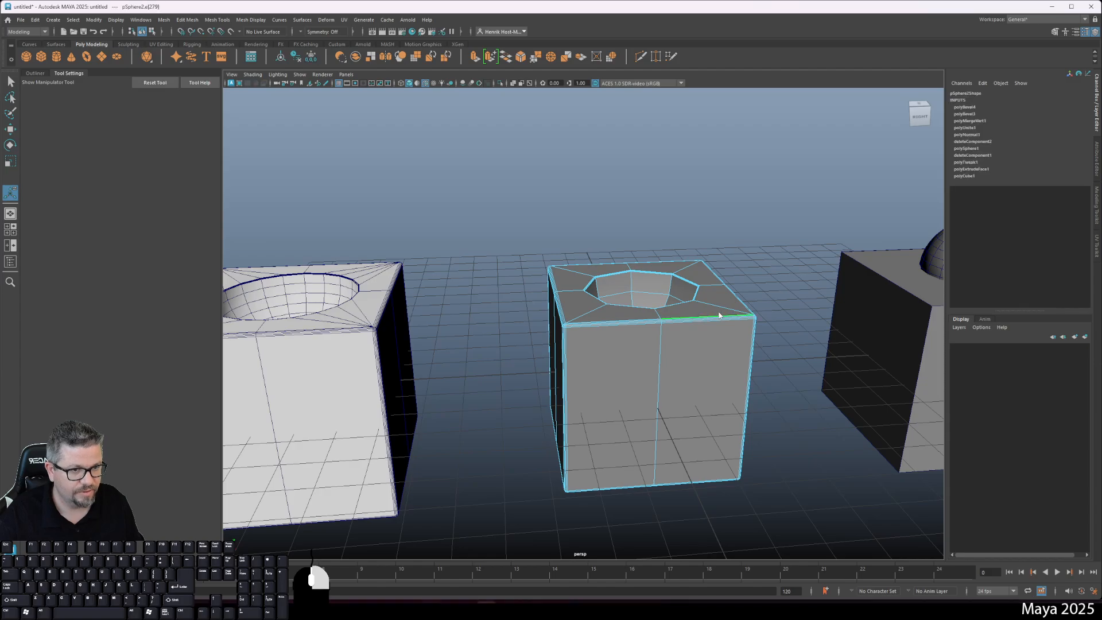
right_click_drag(704, 292, 747, 279)
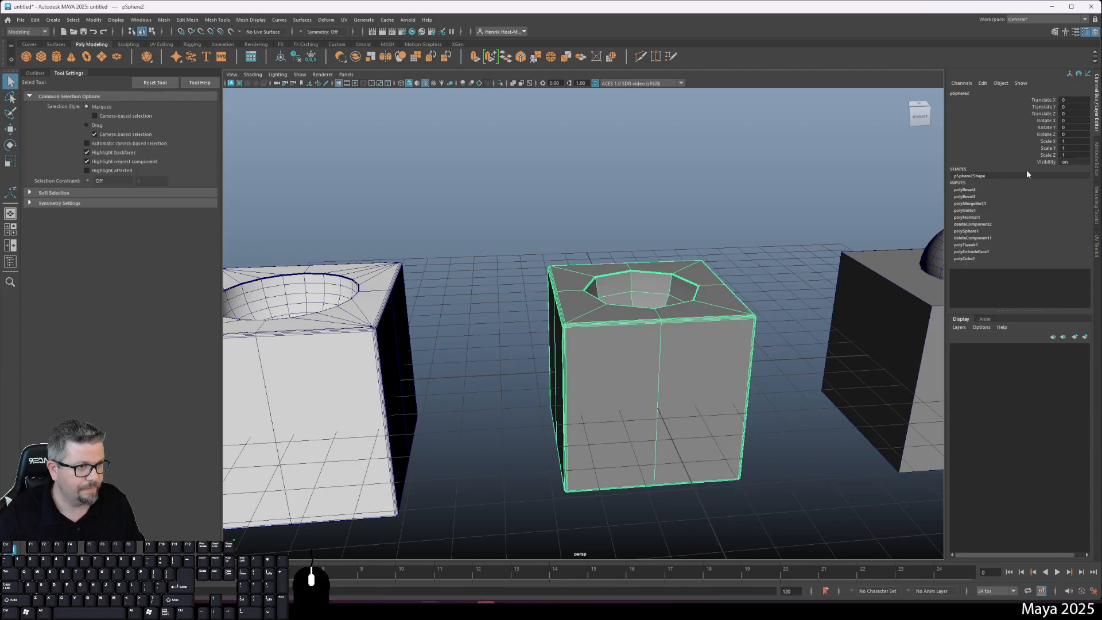
left_click(965, 190)
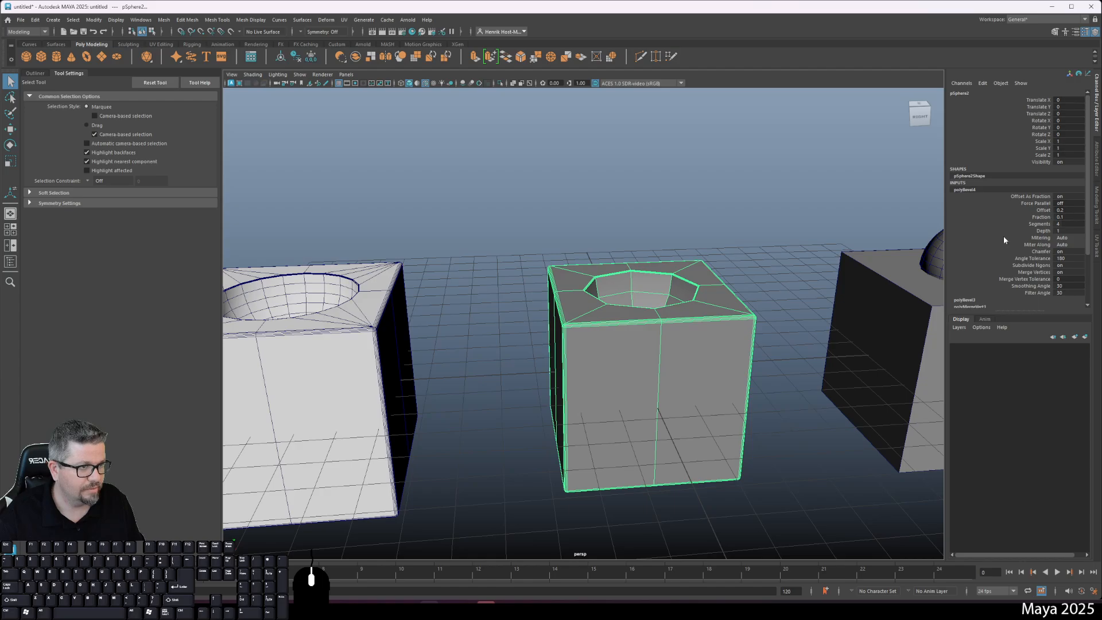
left_click(770, 256)
Display both the manual bowl cube and the Boolean cube in smooth preview
left_click_drag(769, 256, 536, 238, "alt")
scroll(664, 328, "down", 3)
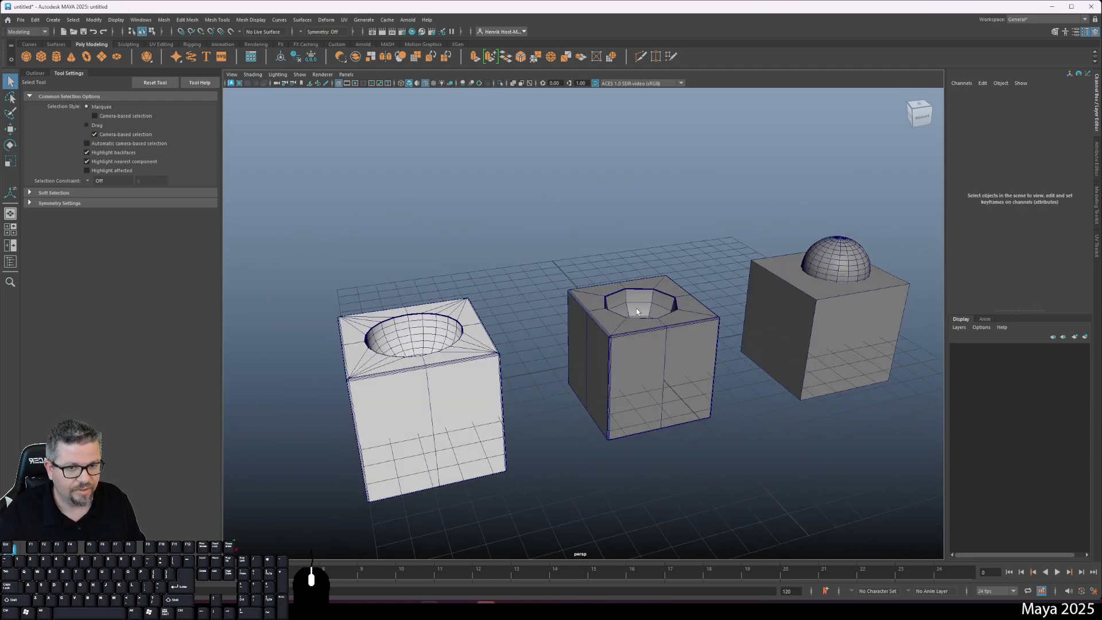
left_click_drag(534, 361, 534, 339, "alt")
left_click(597, 320)
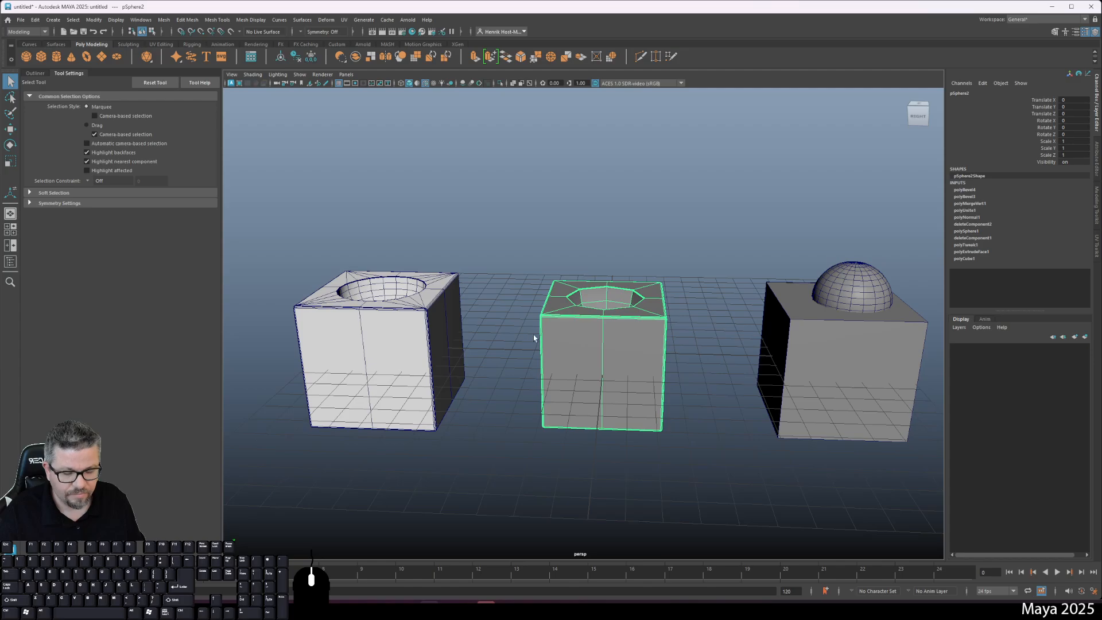
left_click(377, 307)
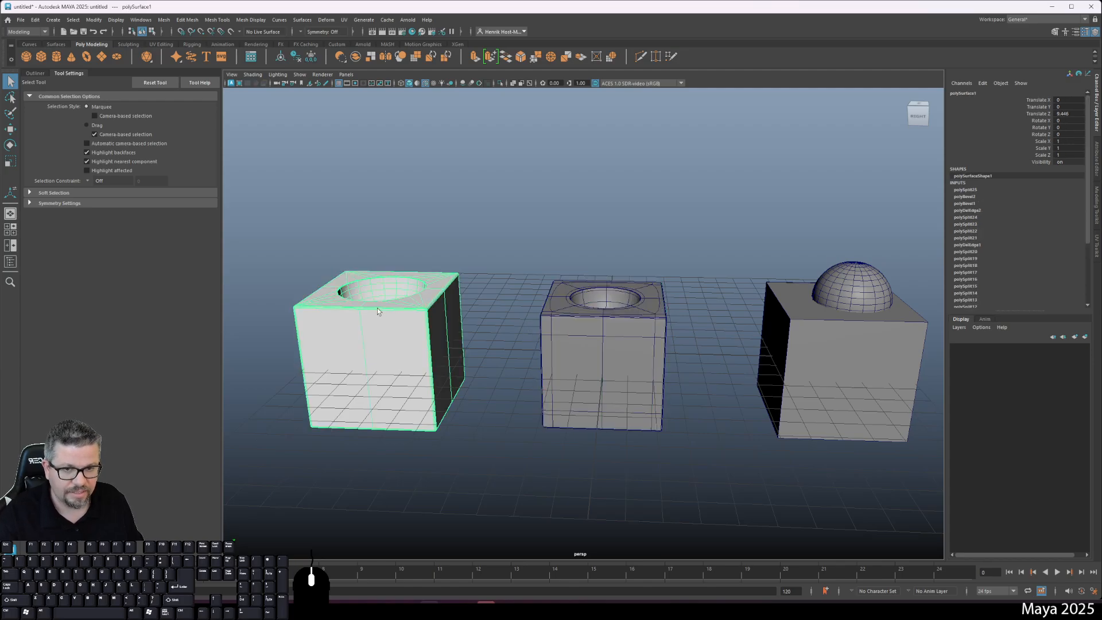
left_click(474, 287)
mouse_move(475, 287)
left_mouse_down("alt")
mouse_move(471, 358)
mouse_move(480, 345)
mouse_move(464, 335)
left_mouse_up("alt")
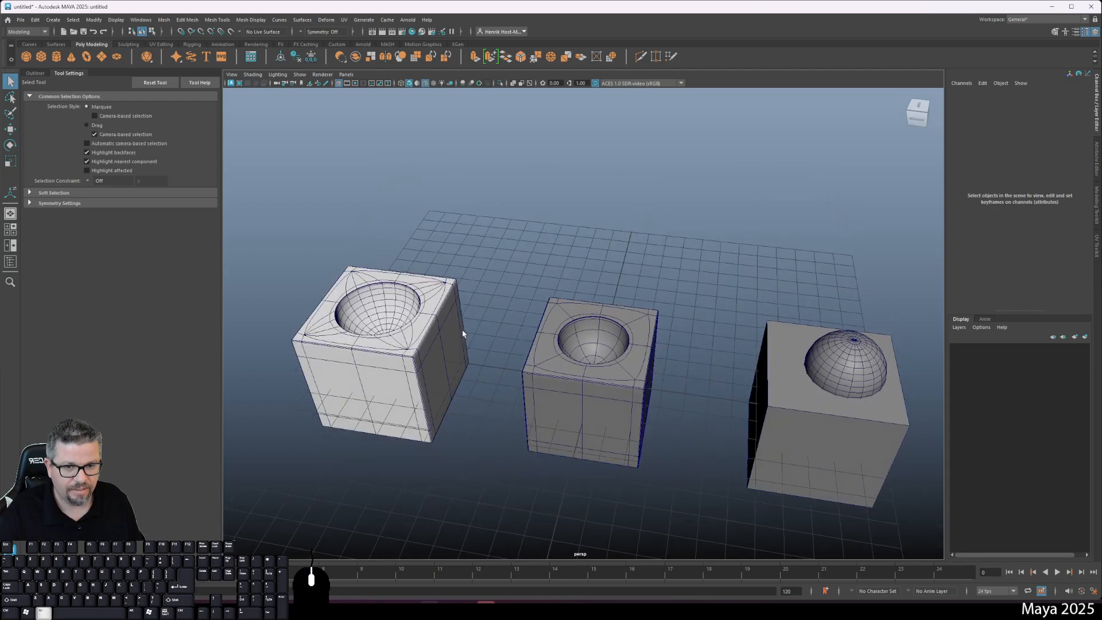
Turn off the wireframe overlay on shaded objects and compare the smoothed manual and Boolean cubes
left_click(254, 75)
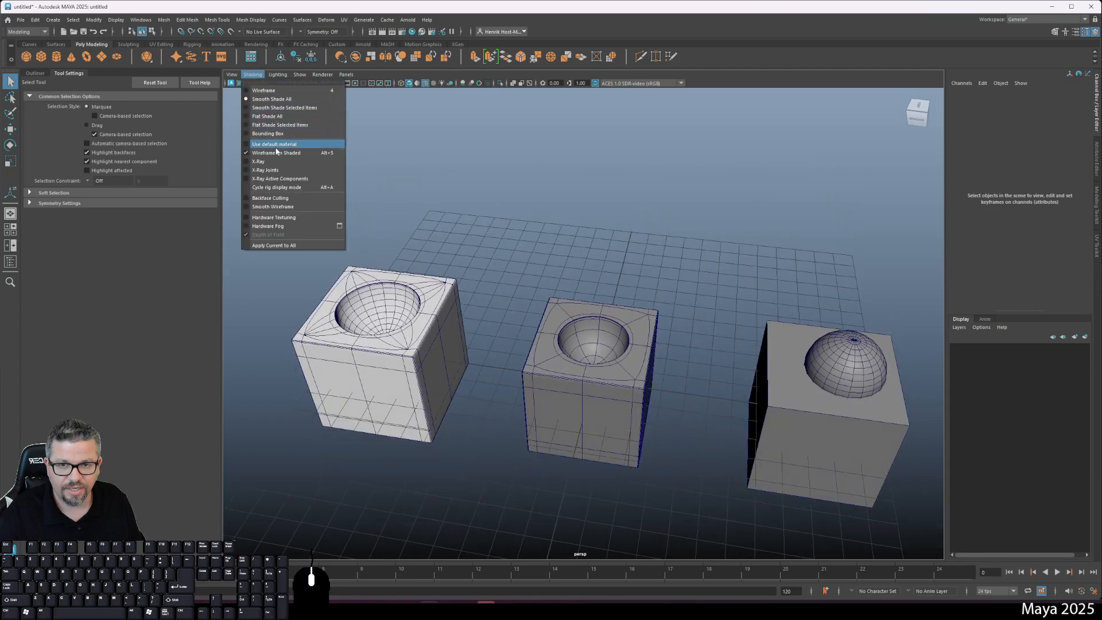
left_click(276, 151)
left_click_drag(442, 239, 496, 295, "alt")
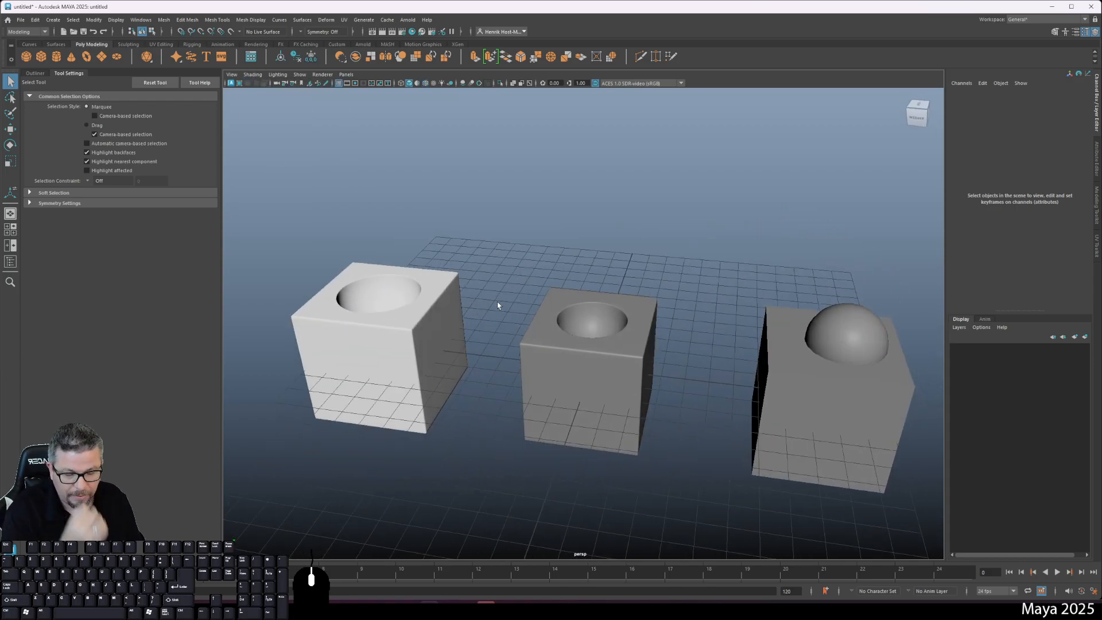
left_click(439, 330)
left_click(585, 340)
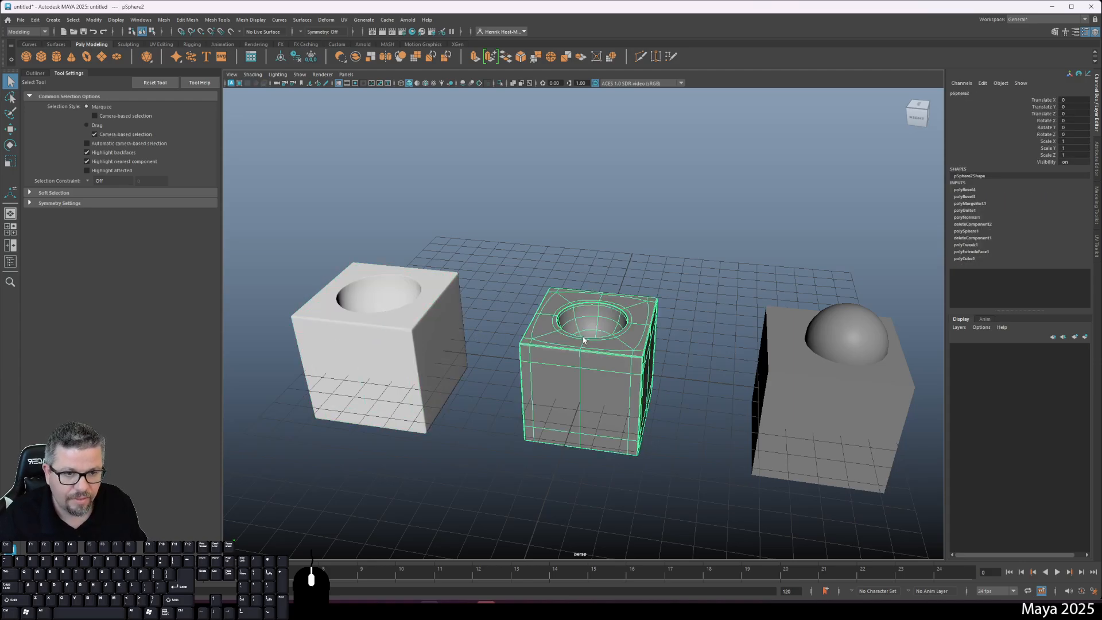
left_click(439, 330)
left_click_drag(439, 330, 467, 328, "alt")
Turn off smooth preview on the manual bowl cube and apply Smooth to its mesh with 1 division
left_click(652, 356)
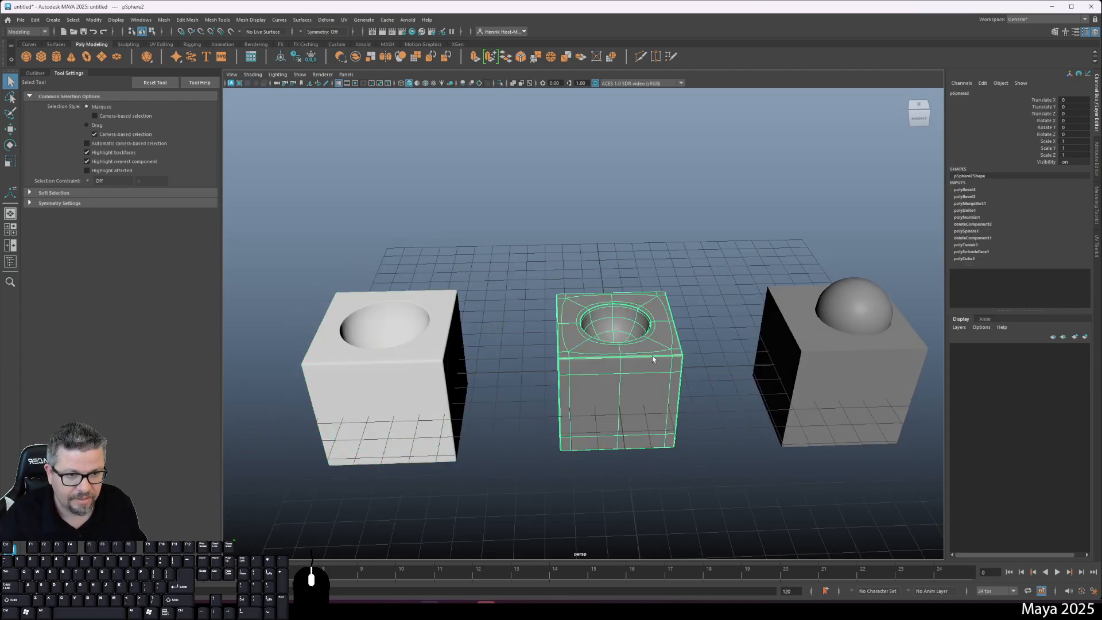
left_click_drag(652, 356, 574, 331, "alt")
key("1")
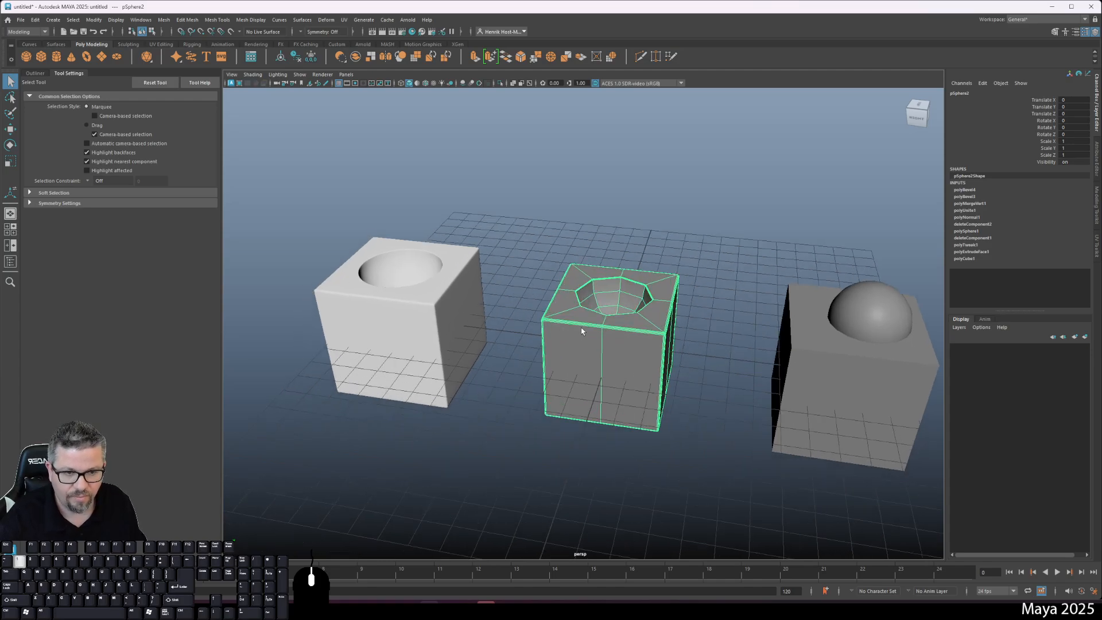
right_click(569, 300, "shift")
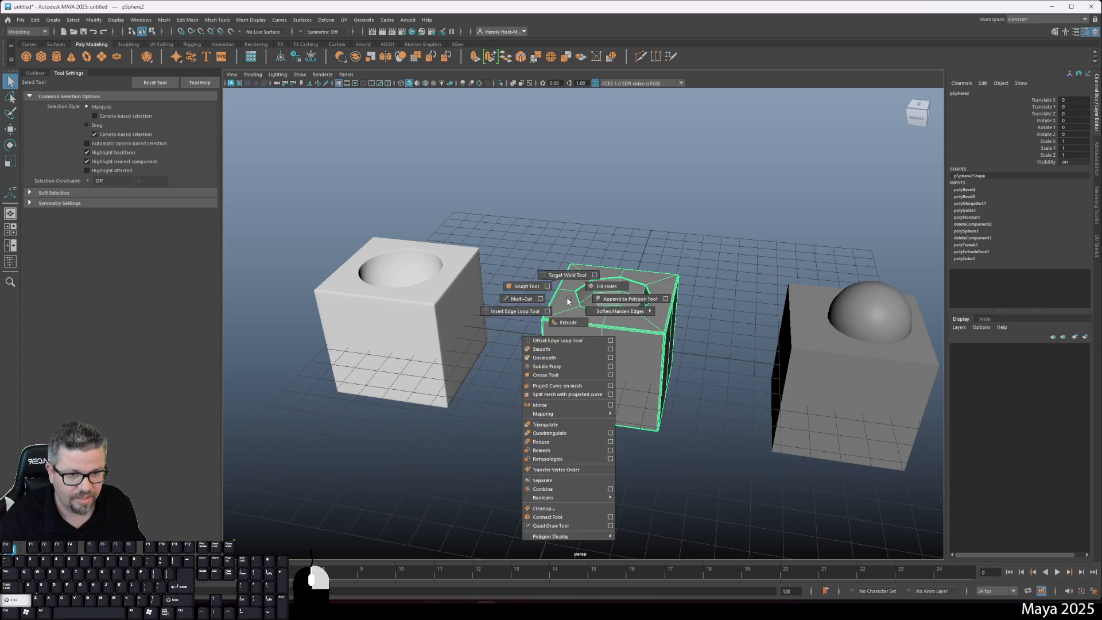
right_click_drag(568, 301, 566, 348, "shift")
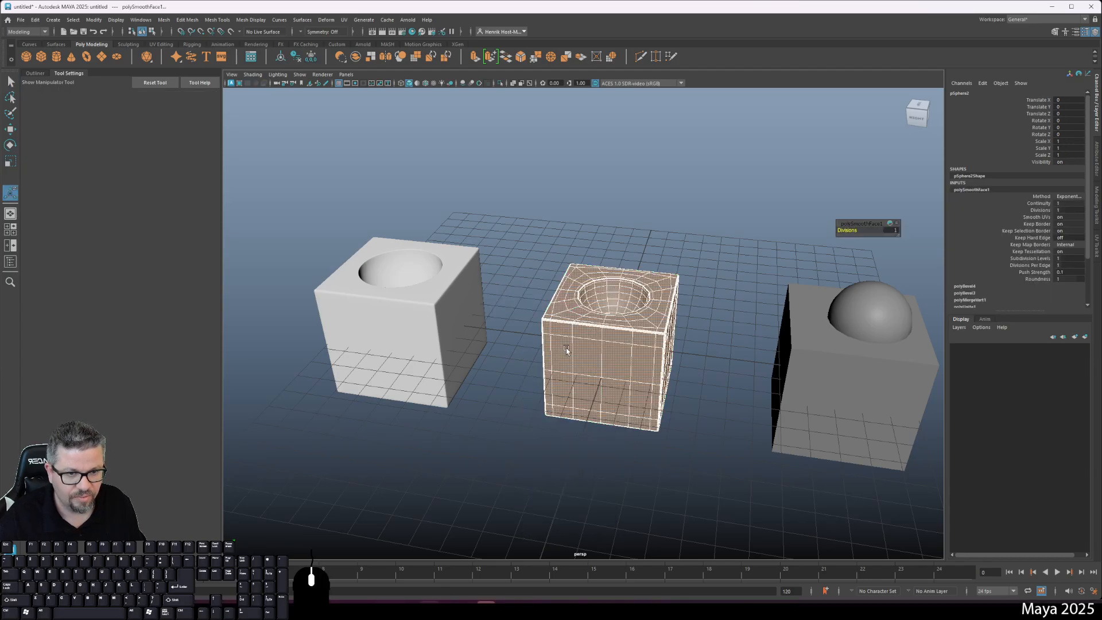
left_click(646, 241)
Examine the smoothed bowl cube's topology by selecting the face loop around its top, and compare it with the Boolean cube
left_click(612, 322)
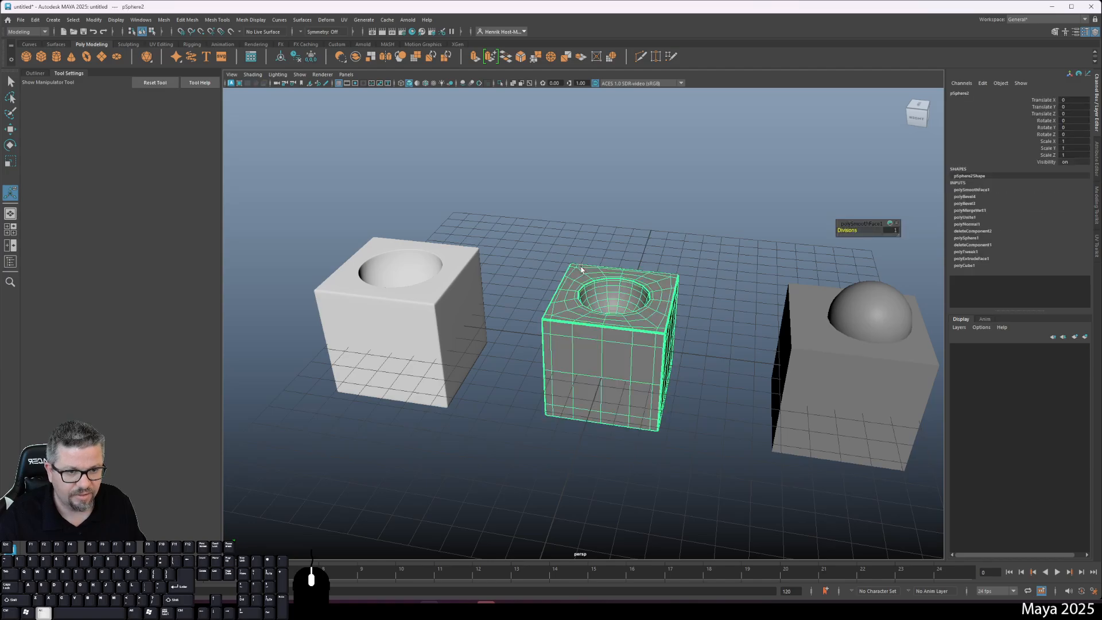
scroll(581, 268, "up", 5)
right_click_drag(512, 273, 521, 288)
left_click(520, 286)
double_click(536, 300, "shift")
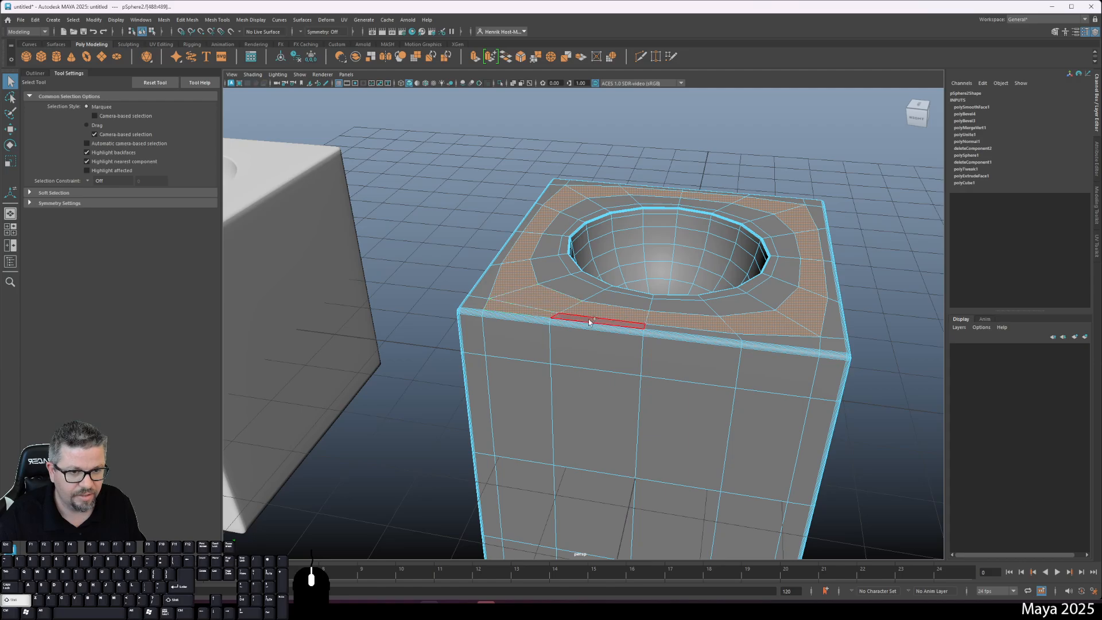
left_click_drag(800, 305, 560, 318, "alt")
scroll(560, 318, "down", 5)
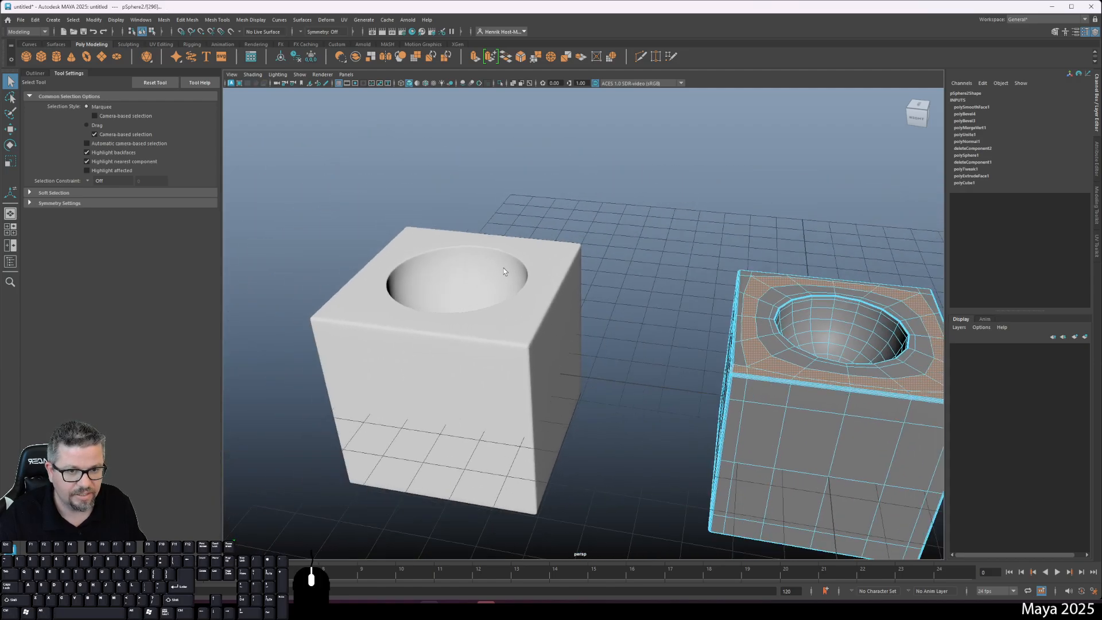
Turn off smooth preview on the Boolean cube and apply Smooth to its mesh
left_click(520, 254)
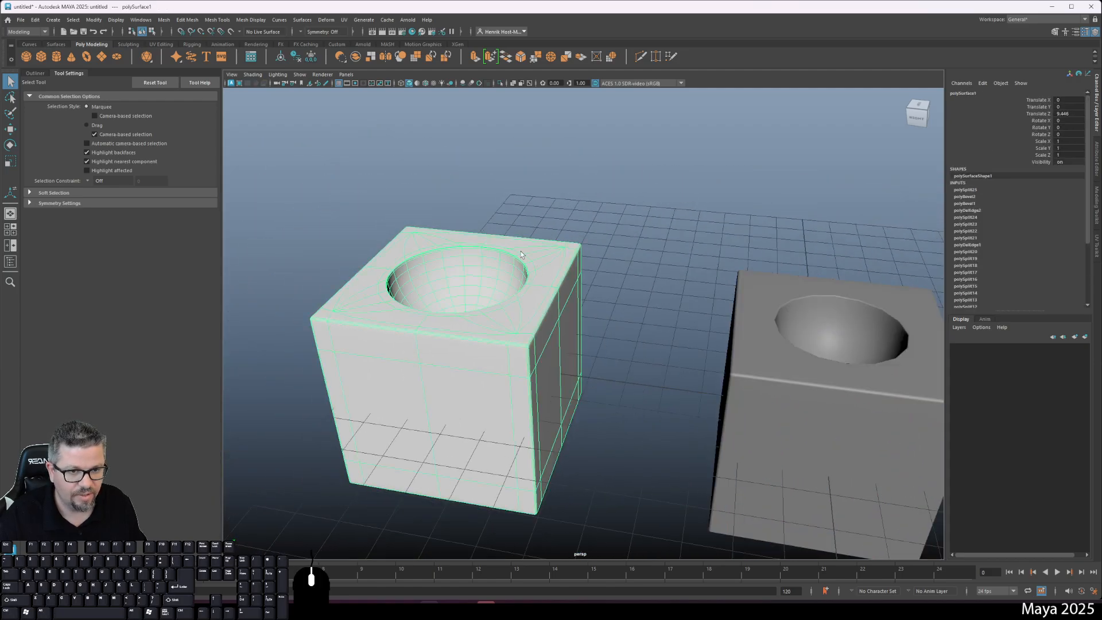
right_click(545, 268, "shift")
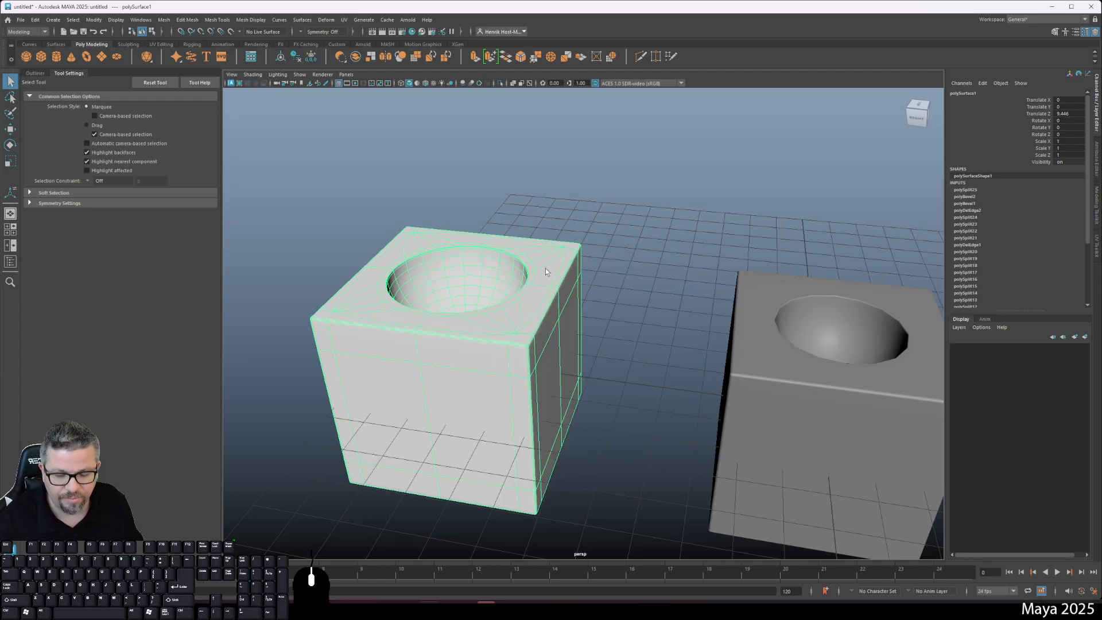
key("1")
right_click_drag(544, 264, 545, 317, "shift")
right_click_drag(504, 278, 539, 263)
left_click(568, 238)
Examine the smoothed Boolean cube's topology around the bowl rim, inside the bowl and on the sides
left_click_drag(568, 238, 557, 345, "alt")
left_click_drag(587, 348, 548, 329, "alt")
middle_click_drag(579, 333, 541, 310, "alt")
left_click_drag(542, 335, 528, 354, "alt")
middle_click_drag(499, 321, 603, 319, "alt")
scroll(454, 355, "up", 4, "alt")
scroll(454, 358, "down", 5)
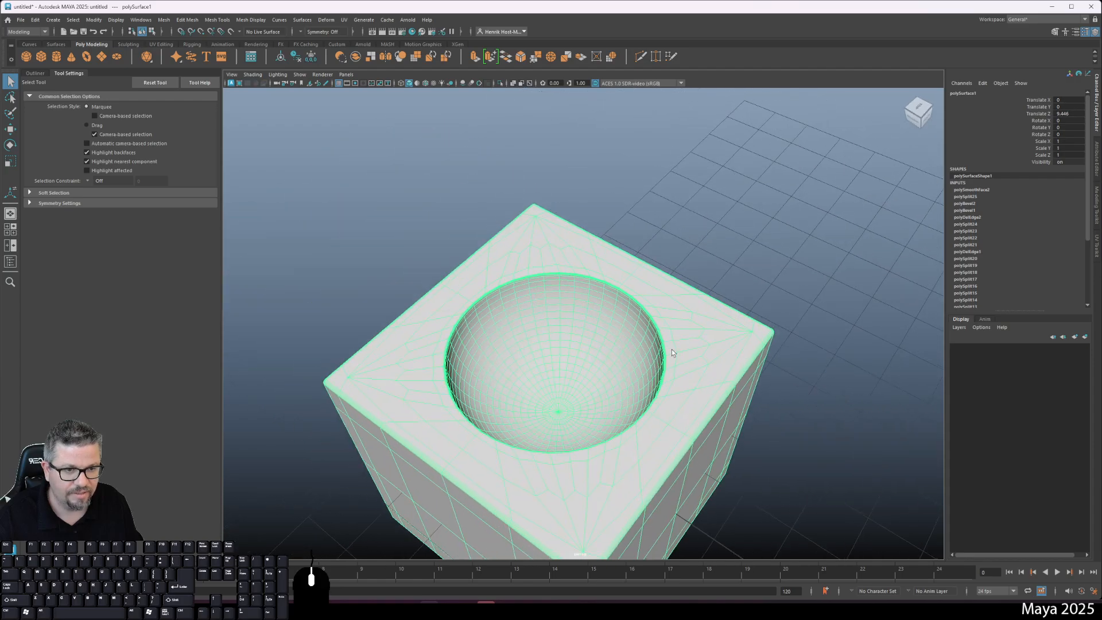
left_click_drag(671, 349, 605, 412, "alt")
scroll(605, 412, "up", 4)
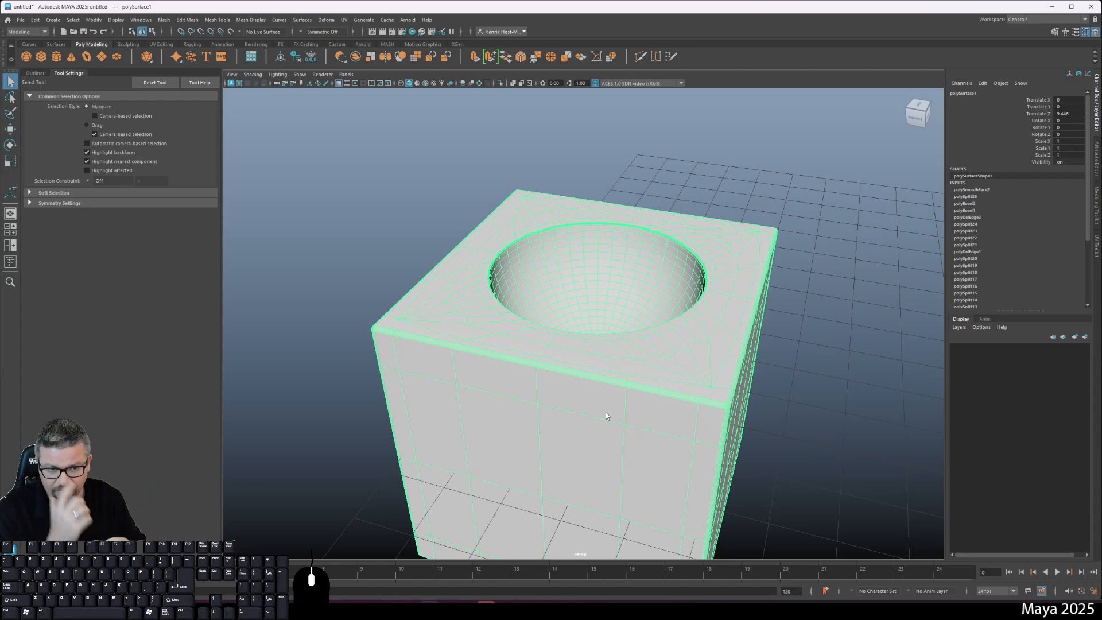
left_click_drag(561, 419, 585, 419, "alt")
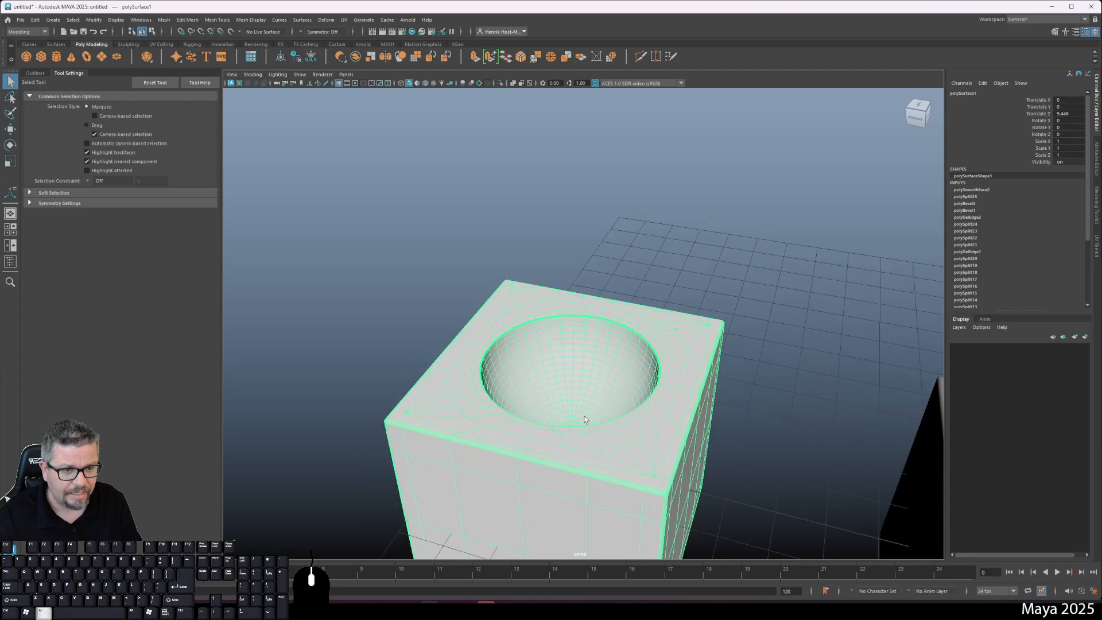
Check the manual bowl cube's edge flow by selecting further face loops on its top face around the bowl
left_click(752, 282)
middle_click_drag(727, 516, 583, 361, "alt")
left_click(797, 268)
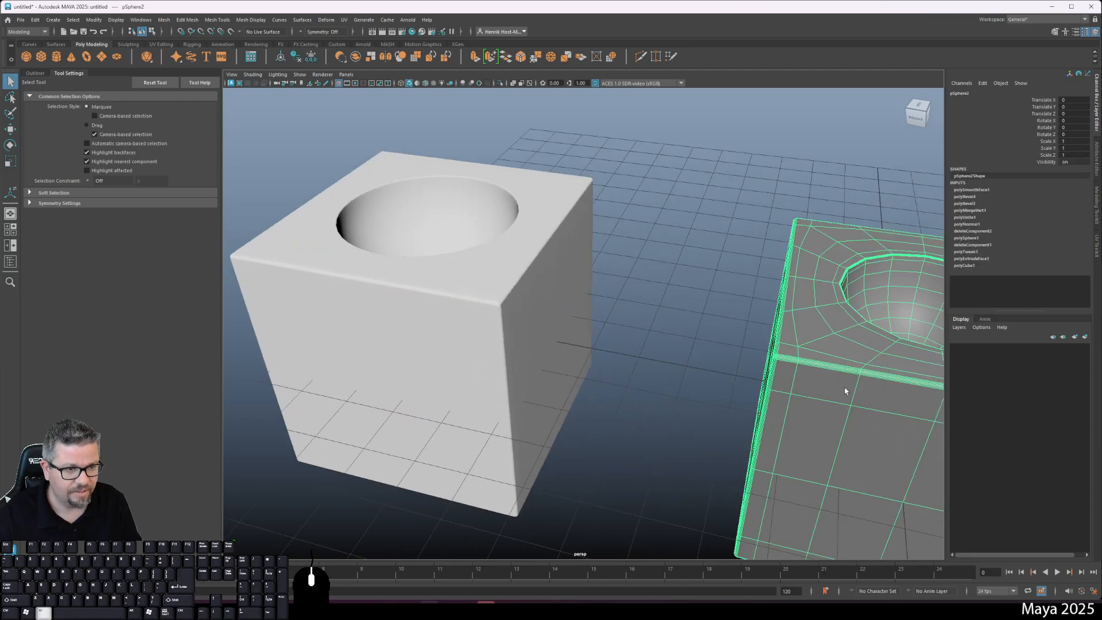
key("f")
right_click_drag(609, 353, 609, 376)
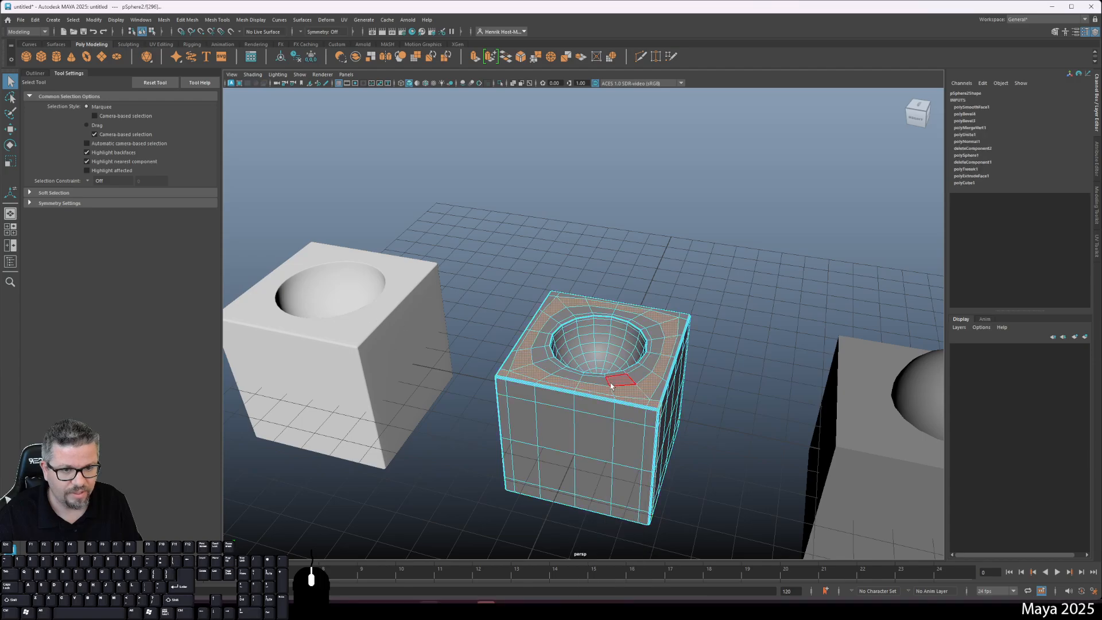
left_click(518, 362, "shift")
double_click(527, 371, "shift")
middle_click_drag(376, 334, 527, 395, "alt")
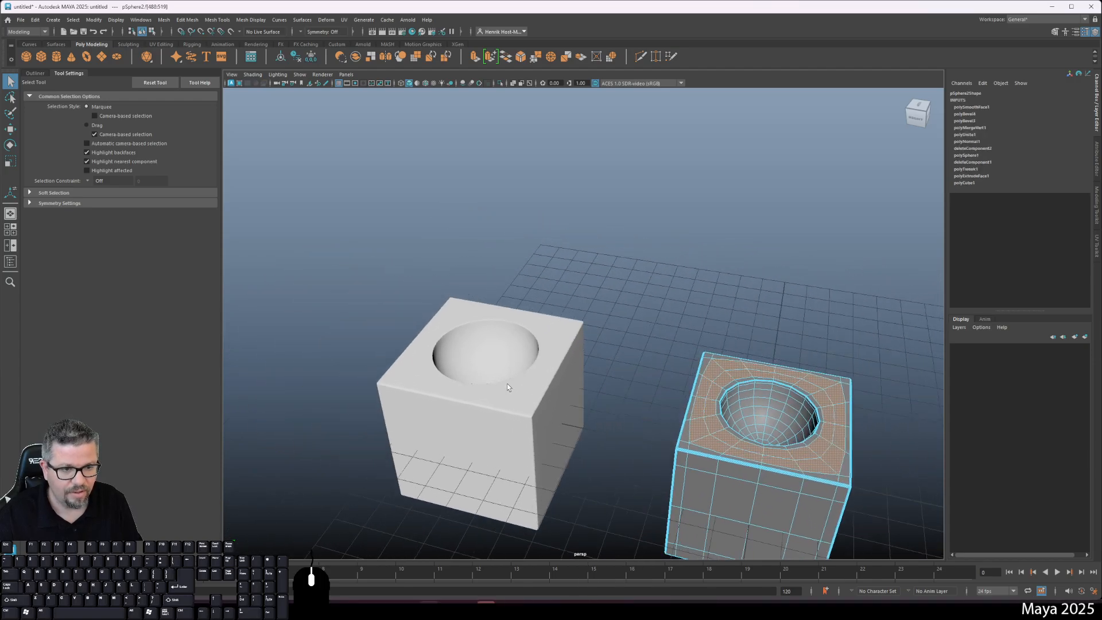
Test the Boolean cube's edge flow by selecting face loops on its top, including the ring around the bowl
left_click(528, 373)
right_click_drag(528, 372, 535, 386)
left_click(534, 385)
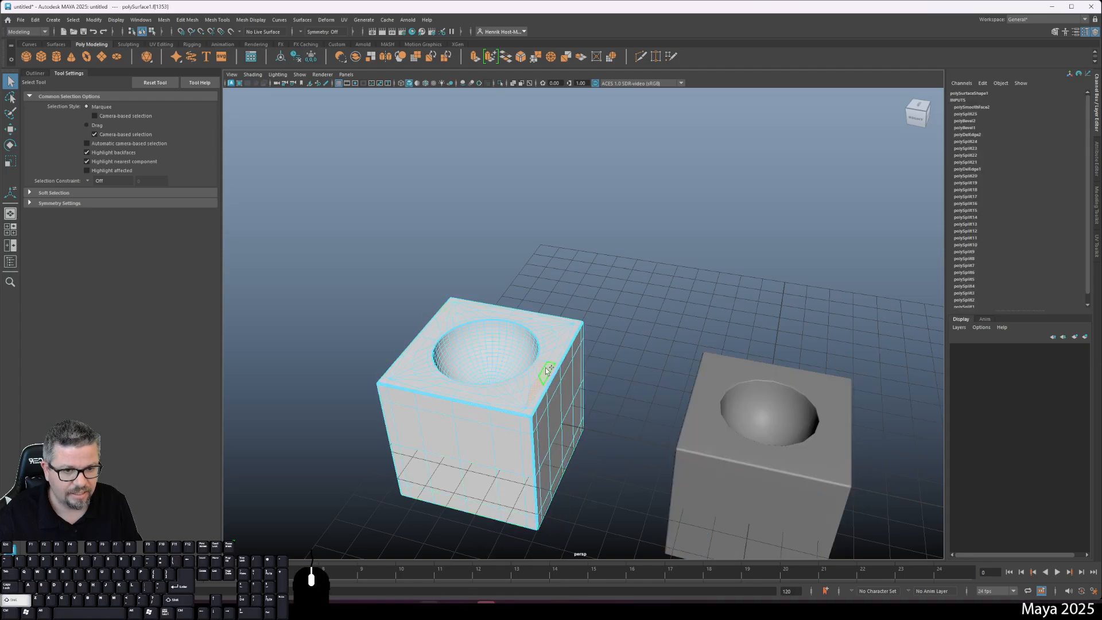
double_click(561, 343, "shift")
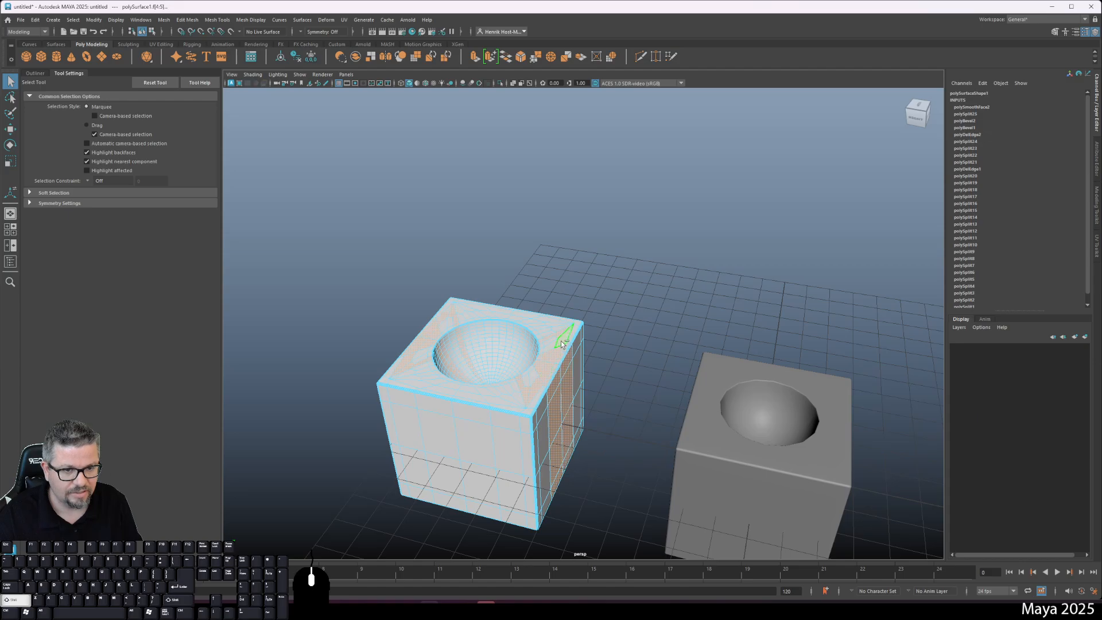
left_click(548, 341)
double_click(545, 337, "shift")
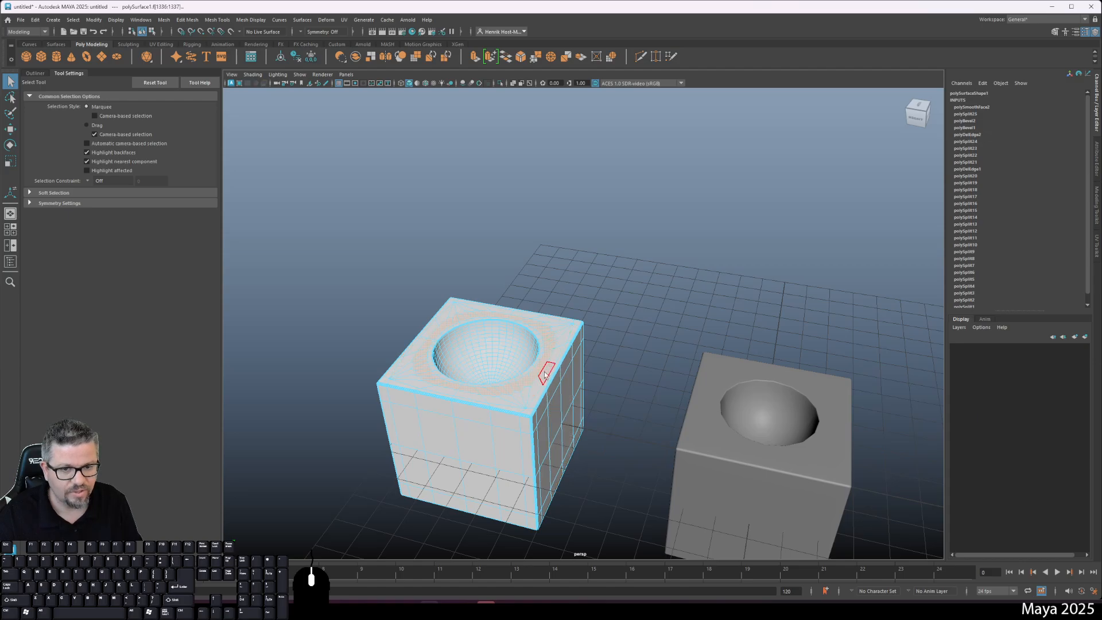
Add more face loops to the selection across the Boolean cube's top and examine where they run
middle_click_drag(514, 385, 563, 374, "alt")
right_click_drag(563, 375, 685, 483, "alt")
left_click(452, 463, "shift")
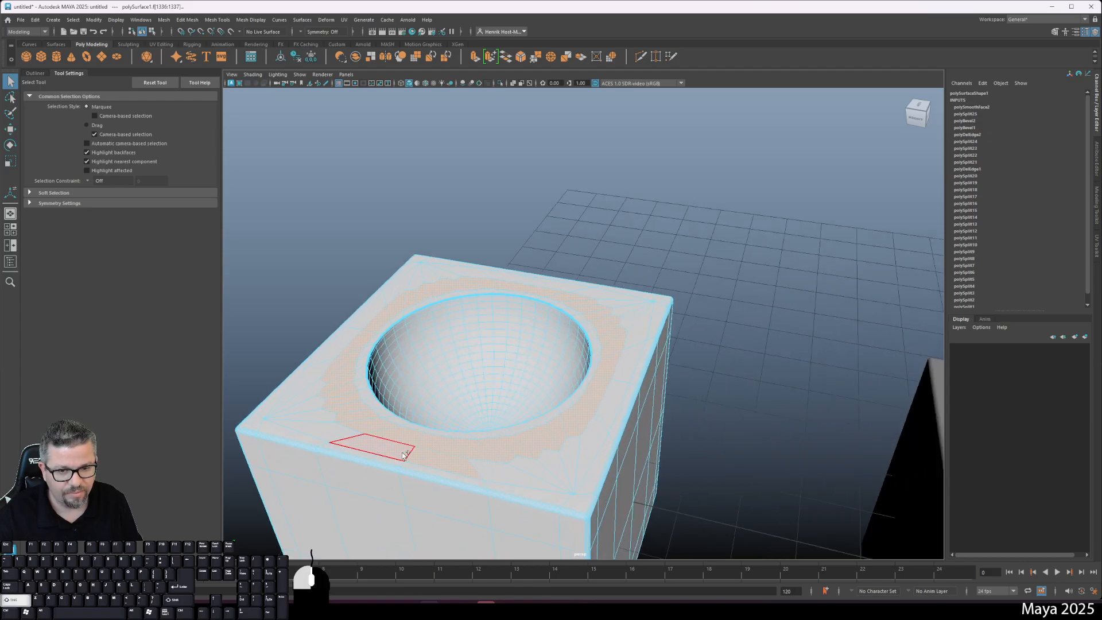
double_click(400, 450, "shift")
left_click(612, 418, "shift")
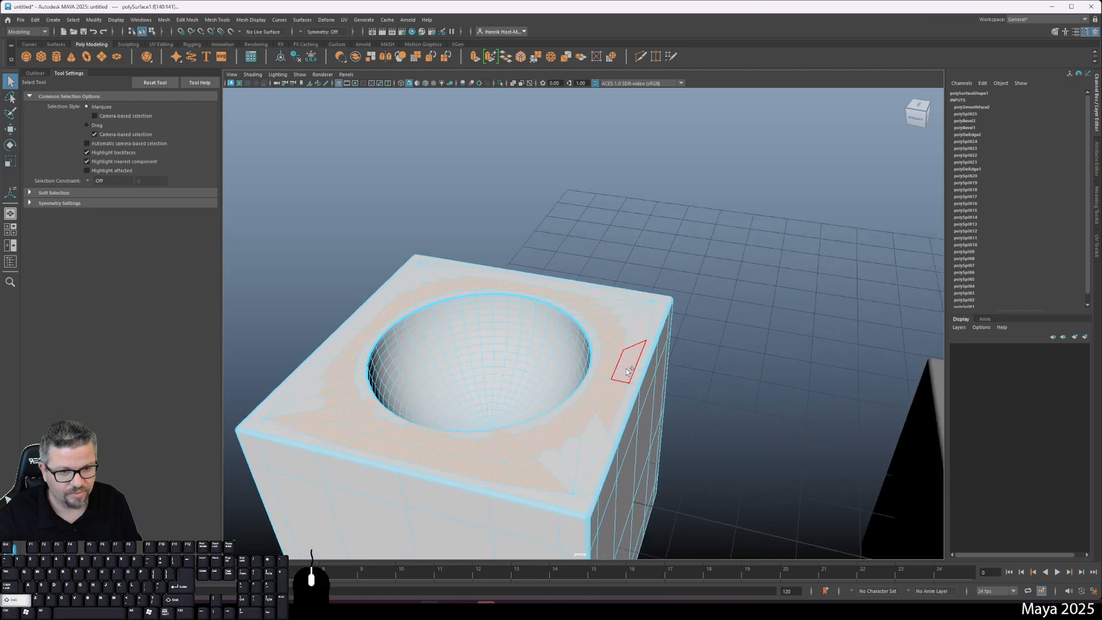
double_click(628, 367, "shift")
left_click(601, 295, "shift")
left_click(548, 284, "shift")
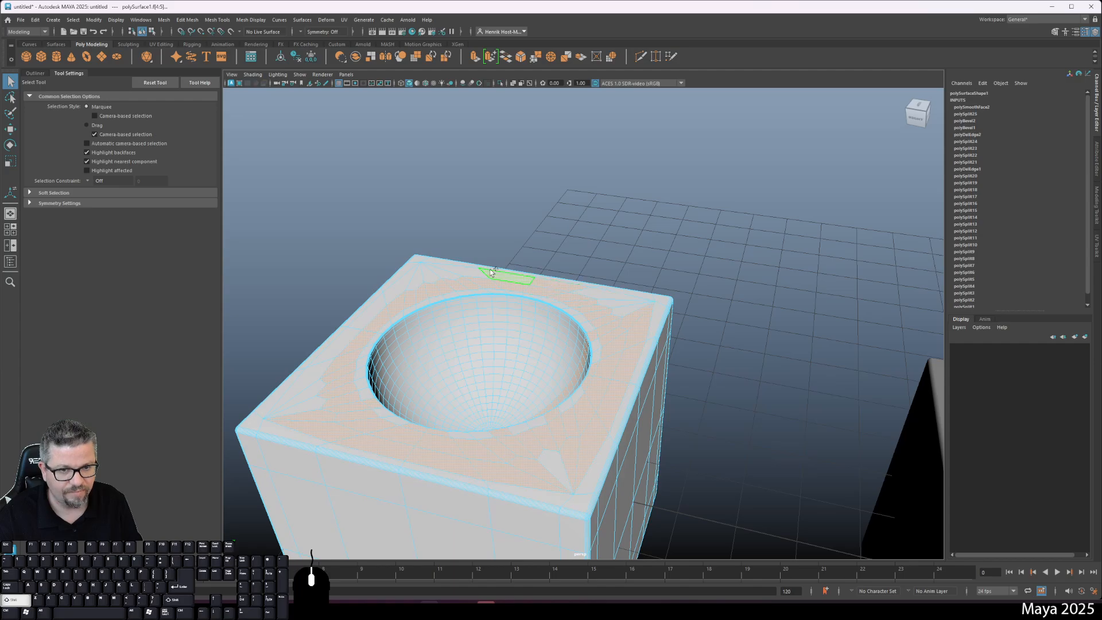
left_click_drag(491, 274, 530, 368, "alt")
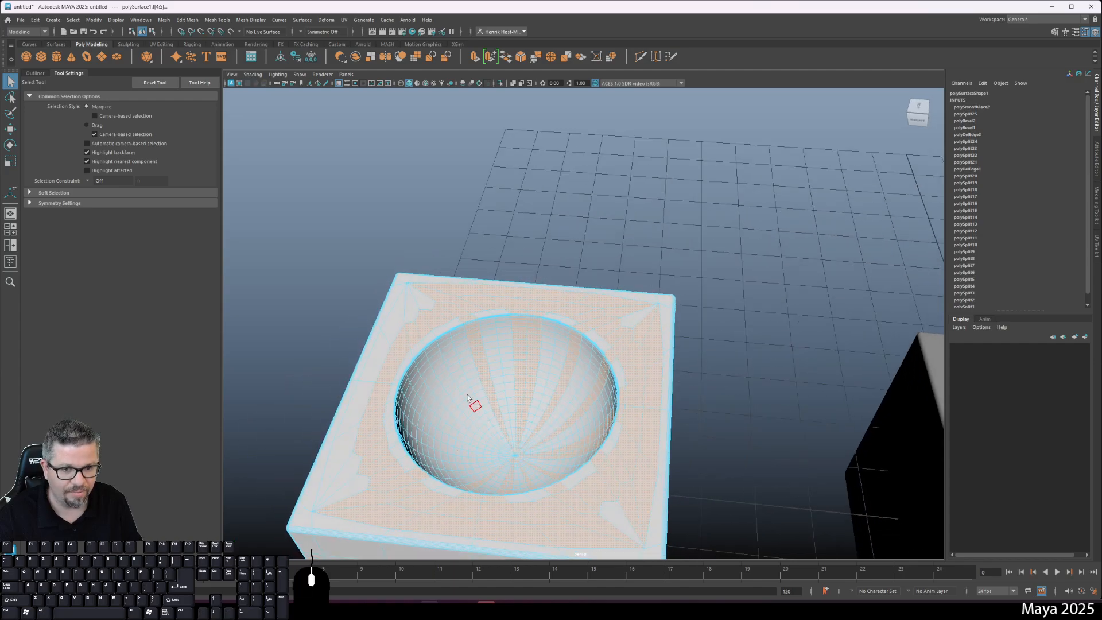
left_click_drag(367, 401, 582, 378, "alt")
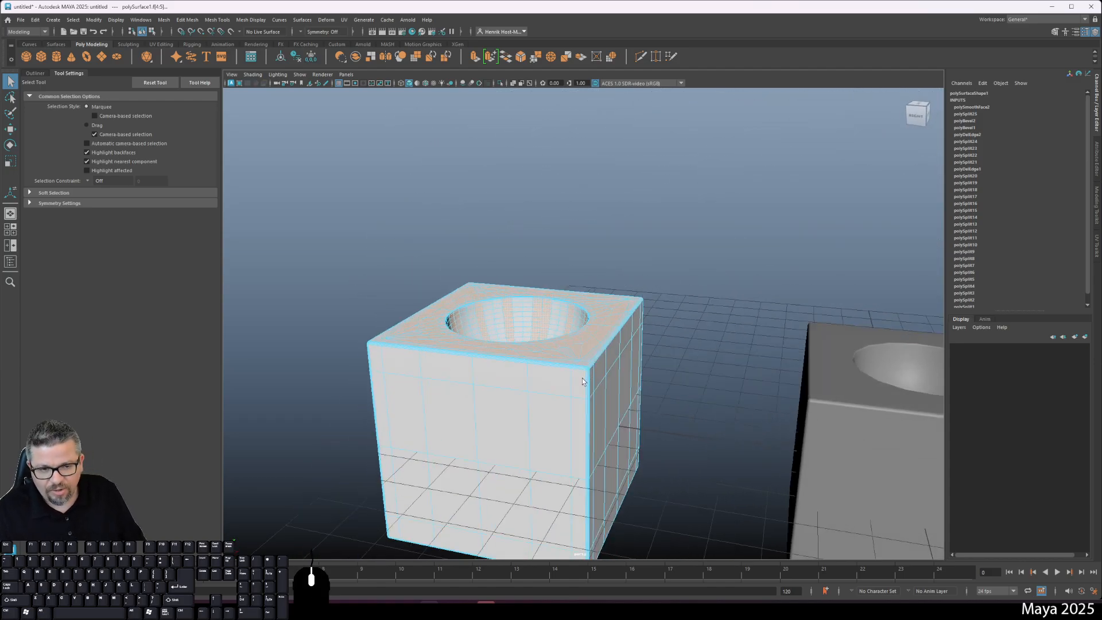
Return to object selection and soften the edges of both the Boolean cube and the manual bowl cube
right_click_drag(582, 378, 580, 305)
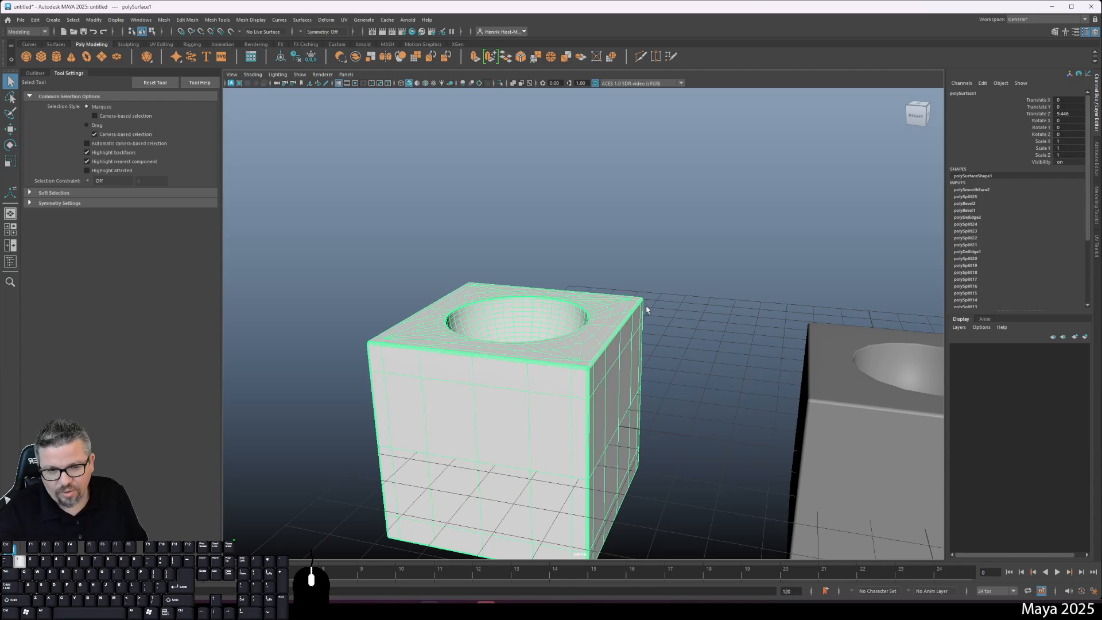
middle_click_drag(698, 416, 581, 413, "alt")
left_click(580, 413)
right_click_drag(612, 332, 608, 352)
scroll(546, 385, "down", 4)
left_click_drag(537, 380, 583, 468, "alt")
right_click_drag(632, 354, 669, 316)
left_click(669, 314)
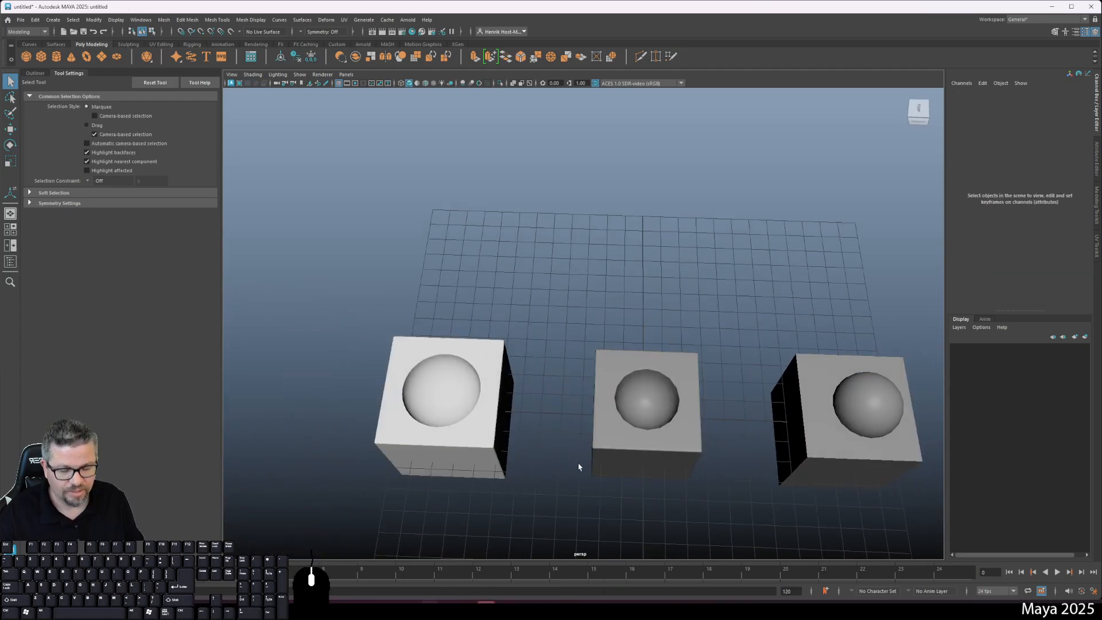
right_click_drag(623, 367, 707, 354)
left_click(590, 386)
Compare the softened shading and wireframes of the Boolean cube and the manual bowl cube
left_click_drag(590, 386, 582, 364, "alt")
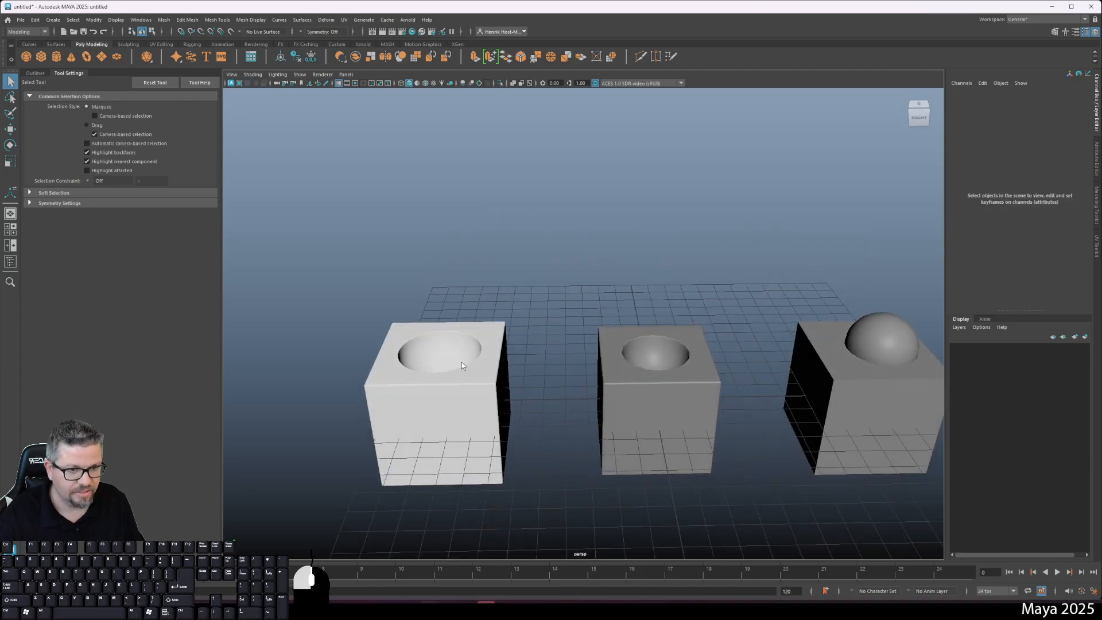
left_click(461, 363)
left_click(526, 315)
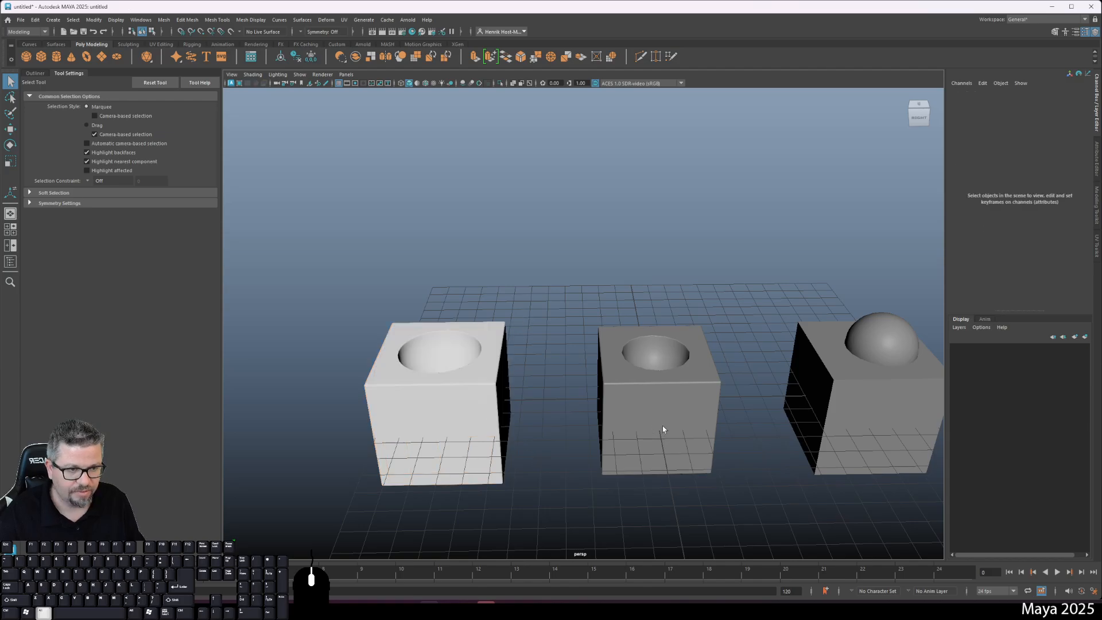
left_click_drag(659, 436, 665, 390, "alt")
left_click(607, 355)
left_click(316, 395)
left_click_drag(542, 481, 528, 440, "alt")
middle_click_drag(528, 440, 505, 528, "alt")
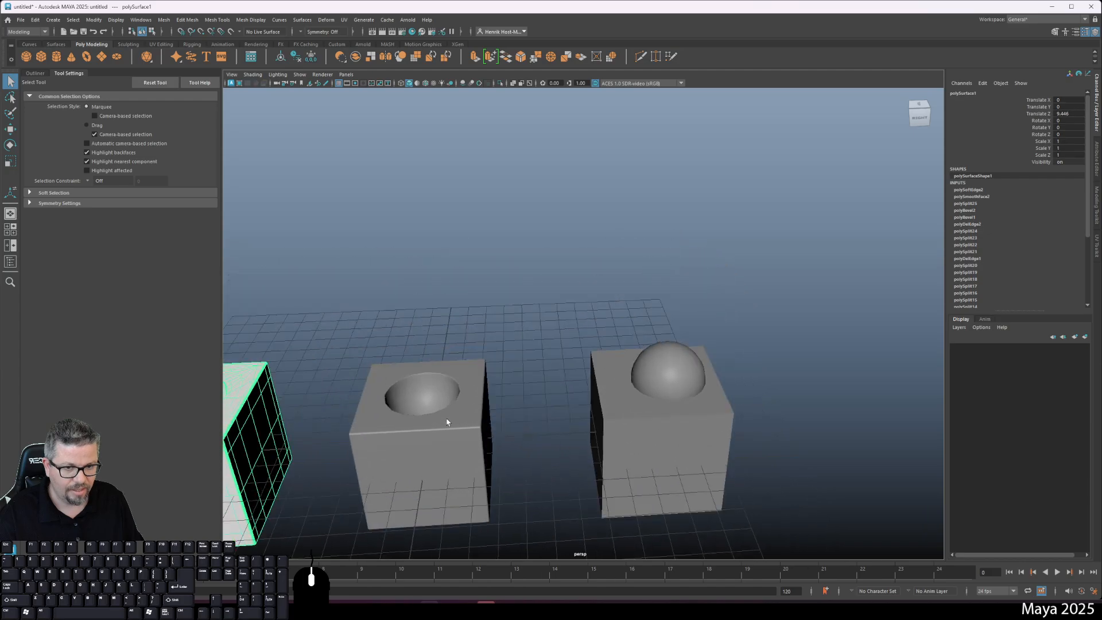
middle_click_drag(375, 408, 578, 378, "alt")
left_click(394, 354)
left_click(411, 402)
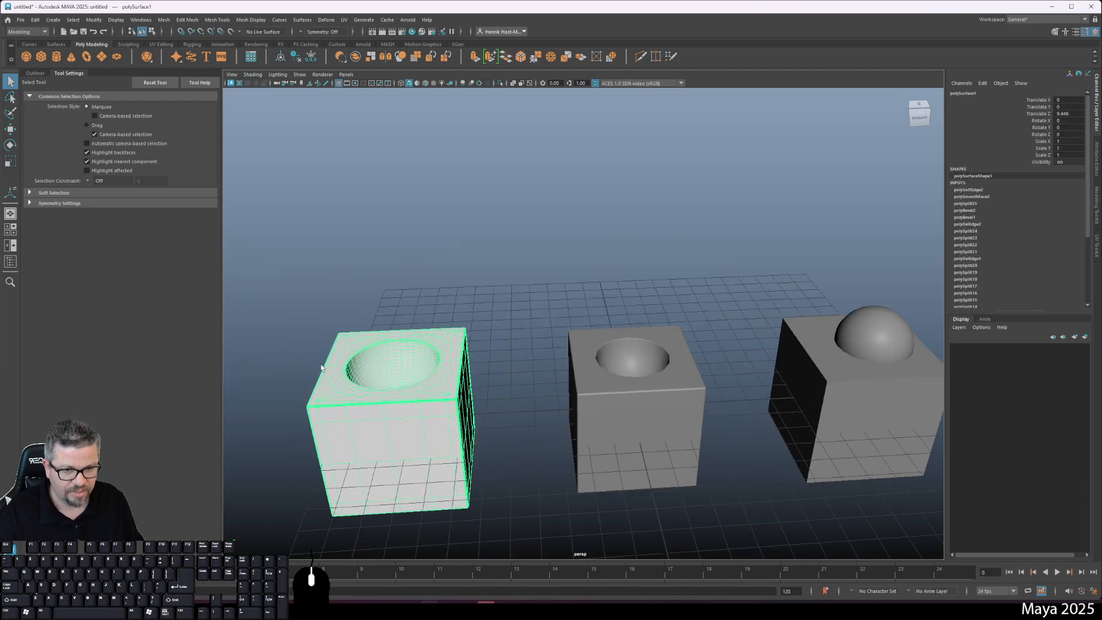
middle_click_drag(711, 389, 520, 370, "alt")
left_click_drag(465, 371, 455, 352, "alt")
left_click(455, 352)
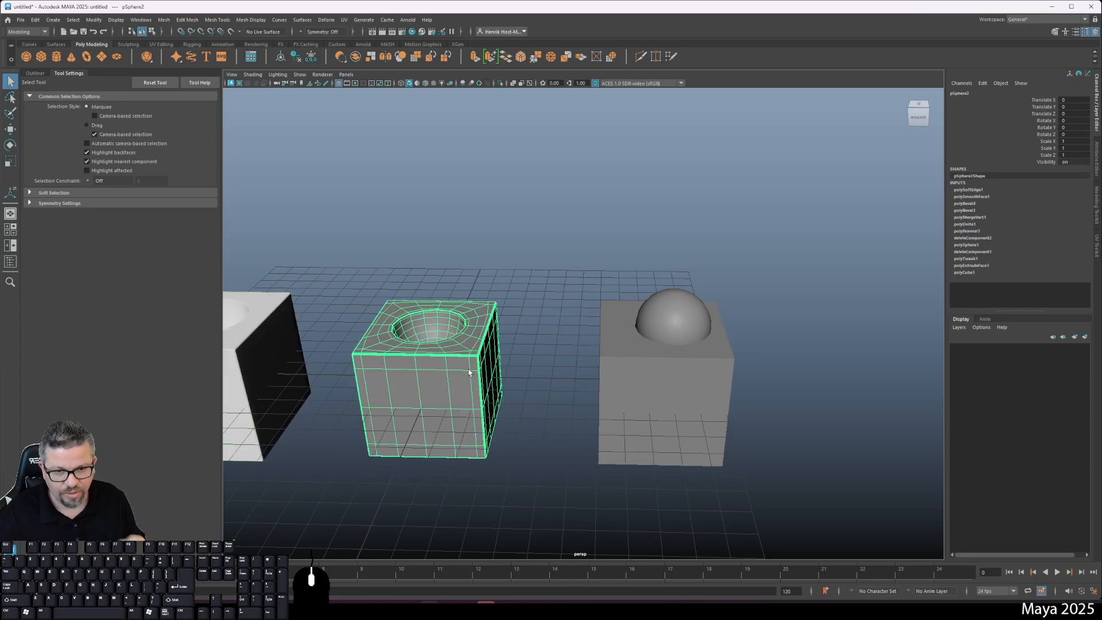
Poke the top face of the third cube, which still has the separate sphere in it
left_click(658, 322)
left_click(619, 315)
right_click_drag(619, 314, 651, 325)
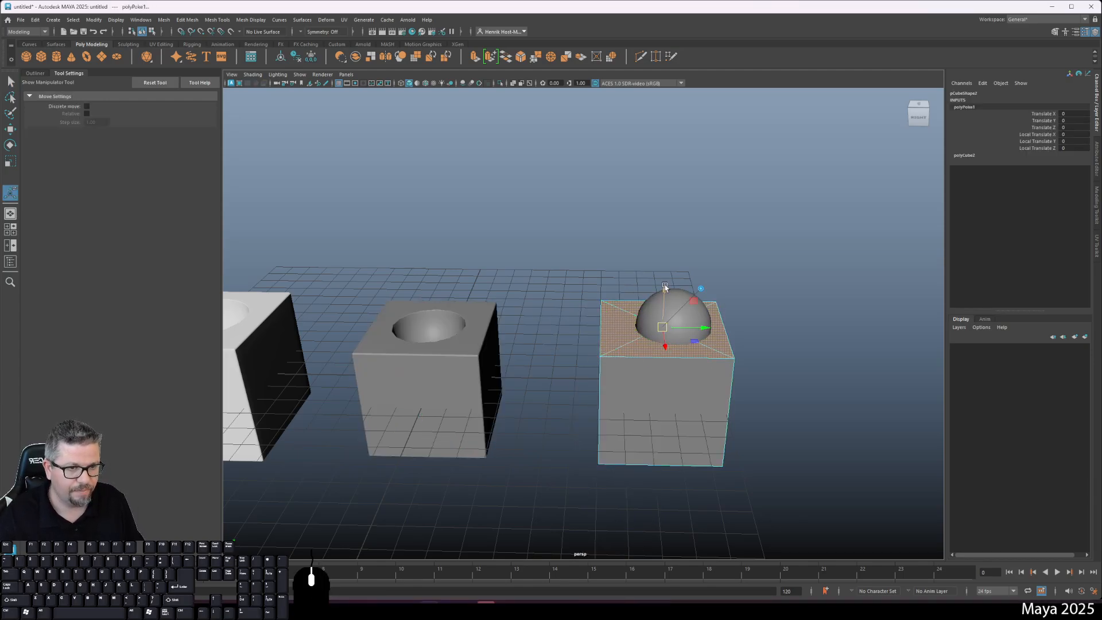
Snap the sphere to the centre vertex of the third cube's poked top face
right_click_drag(663, 285, 707, 263)
left_click(684, 297)
key("w")
key("v")
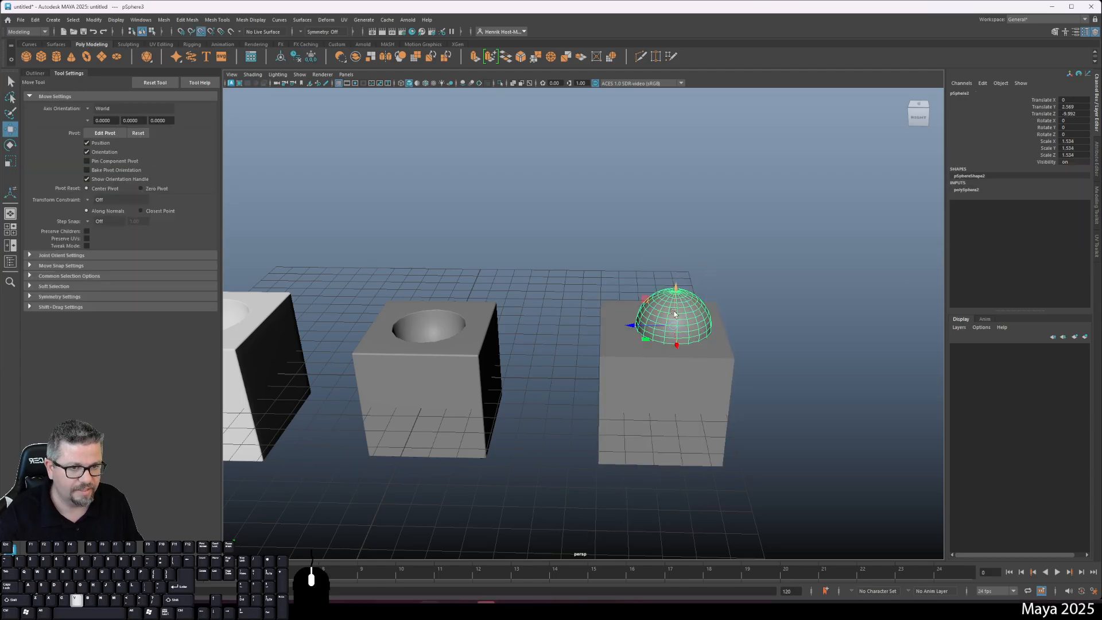
left_click_drag(673, 327, 662, 328)
Delete the four diagonal poke edges from the third cube's top face
left_click(726, 341)
mouse_move(718, 344)
right_mouse_down()
mouse_move(718, 358)
mouse_move(714, 339)
right_mouse_up()
left_click(713, 339)
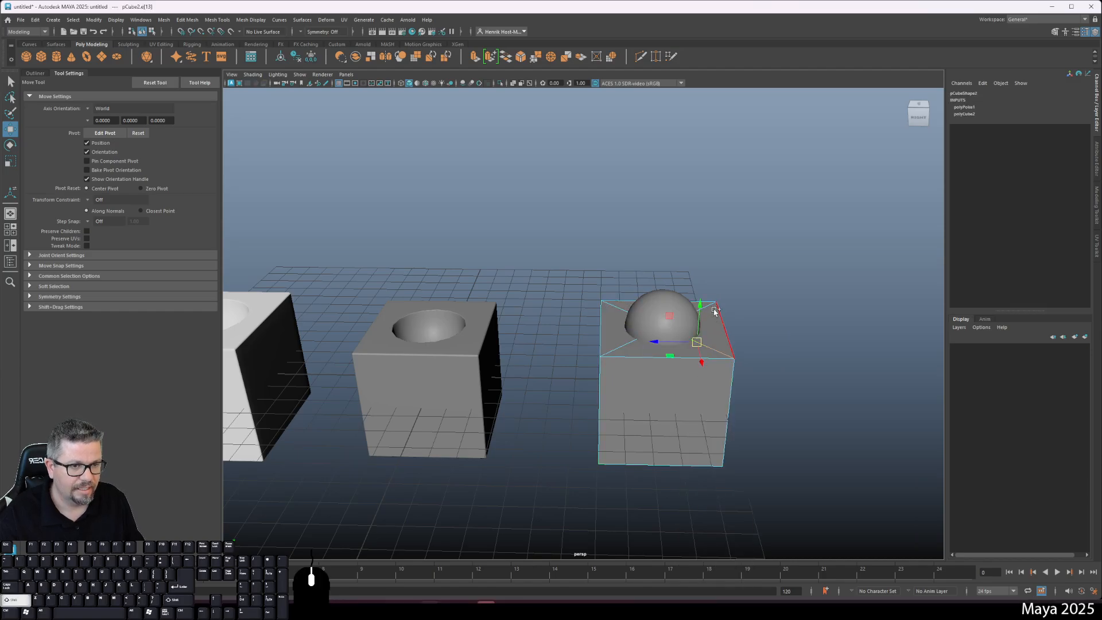
left_click(616, 347, "shift")
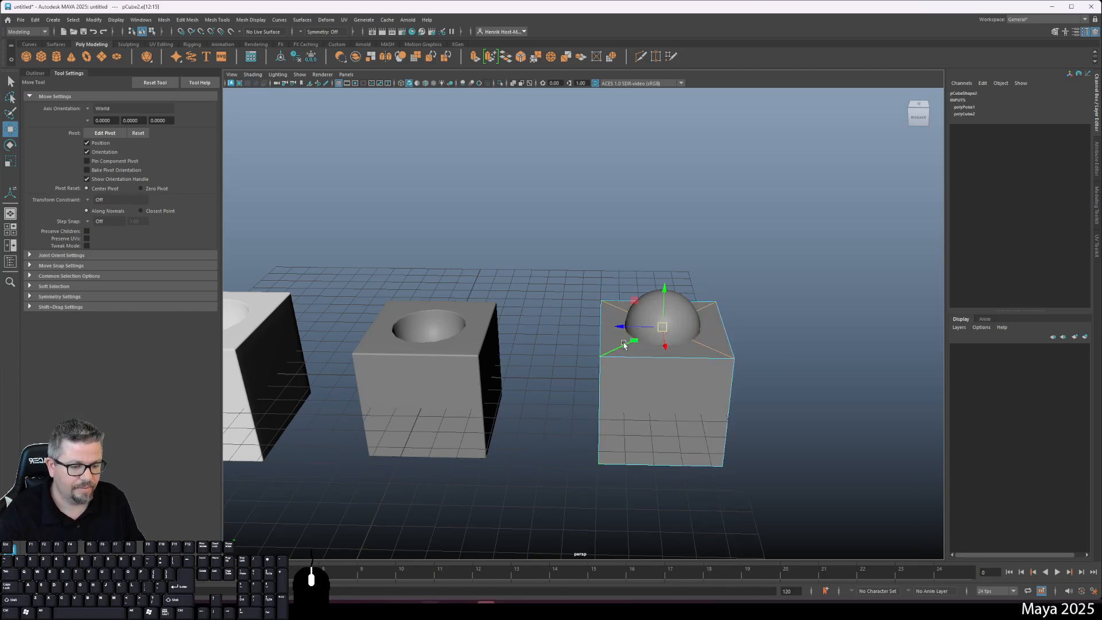
key("Delete")
Open the third cube's polyCube history attributes and try adjusting its Subdivisions Width
right_click_drag(664, 313, 681, 306)
left_click(646, 331)
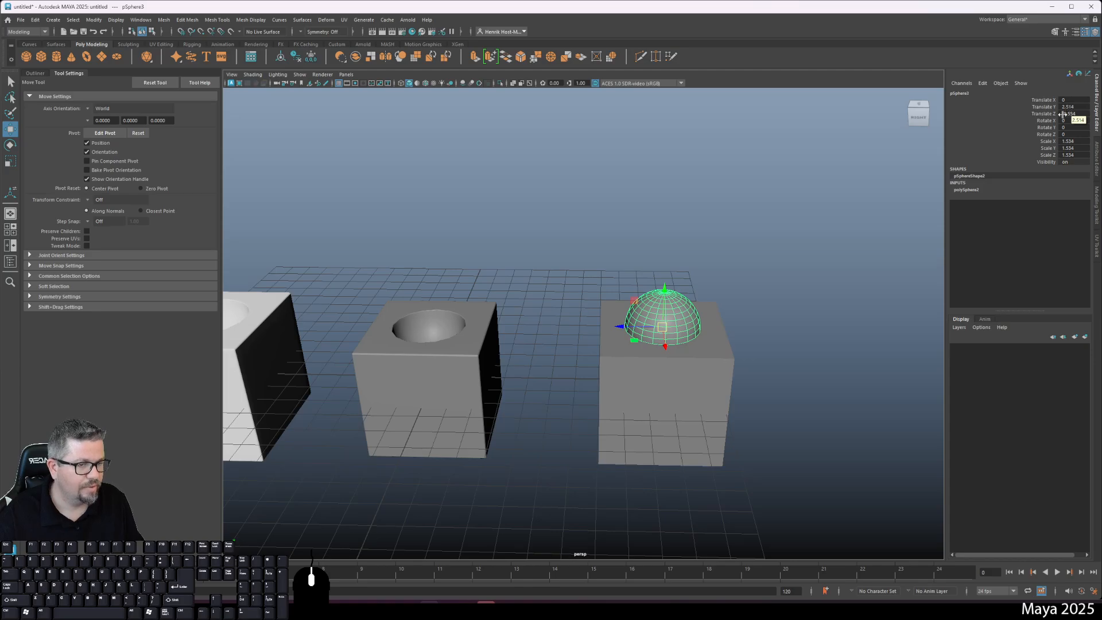
left_click(716, 358)
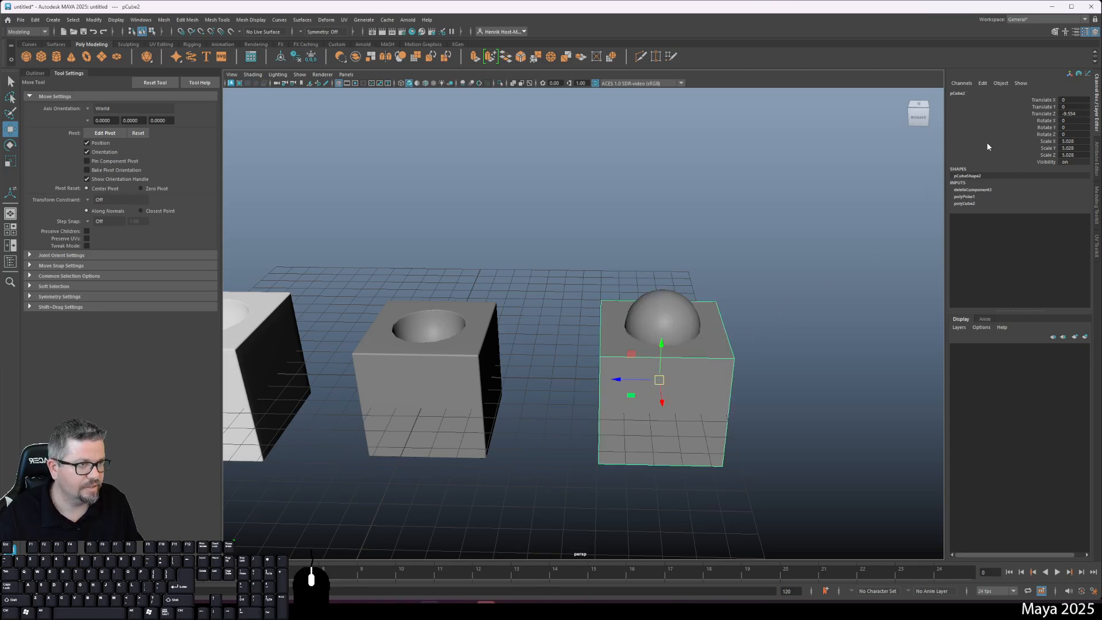
key("ctrl+a")
left_click(952, 96)
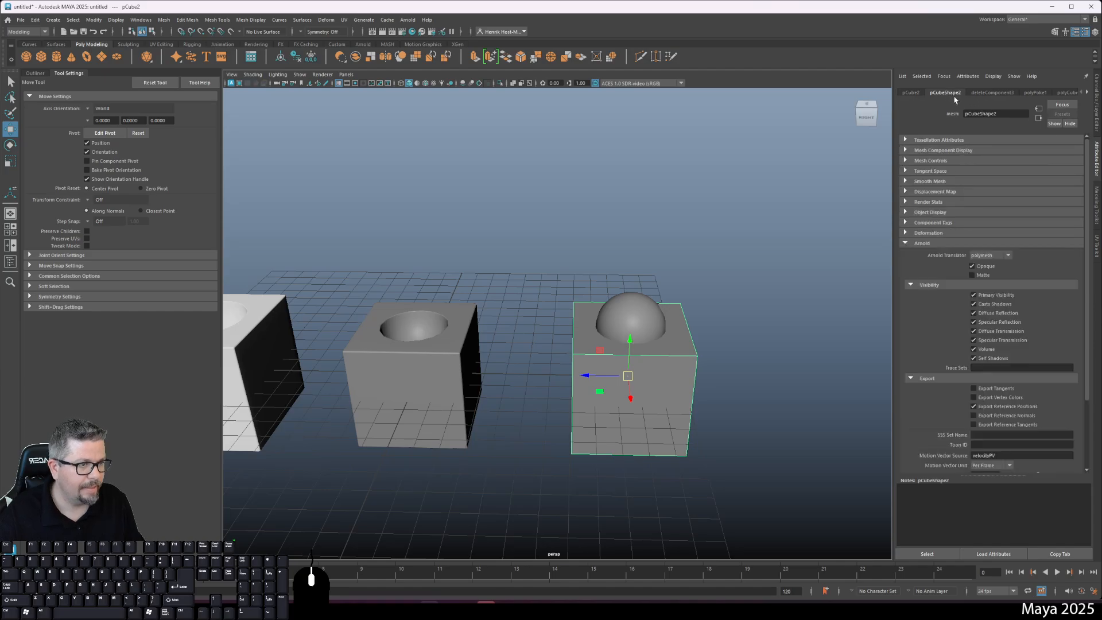
left_click(983, 96)
left_click(1061, 93)
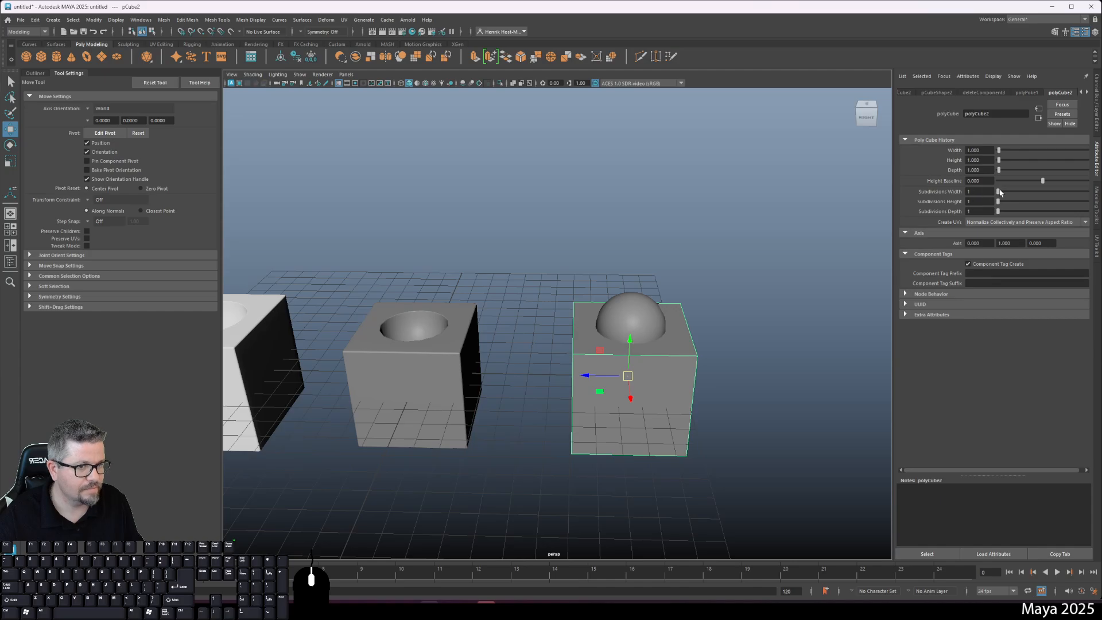
left_click_drag(999, 192, 975, 196)
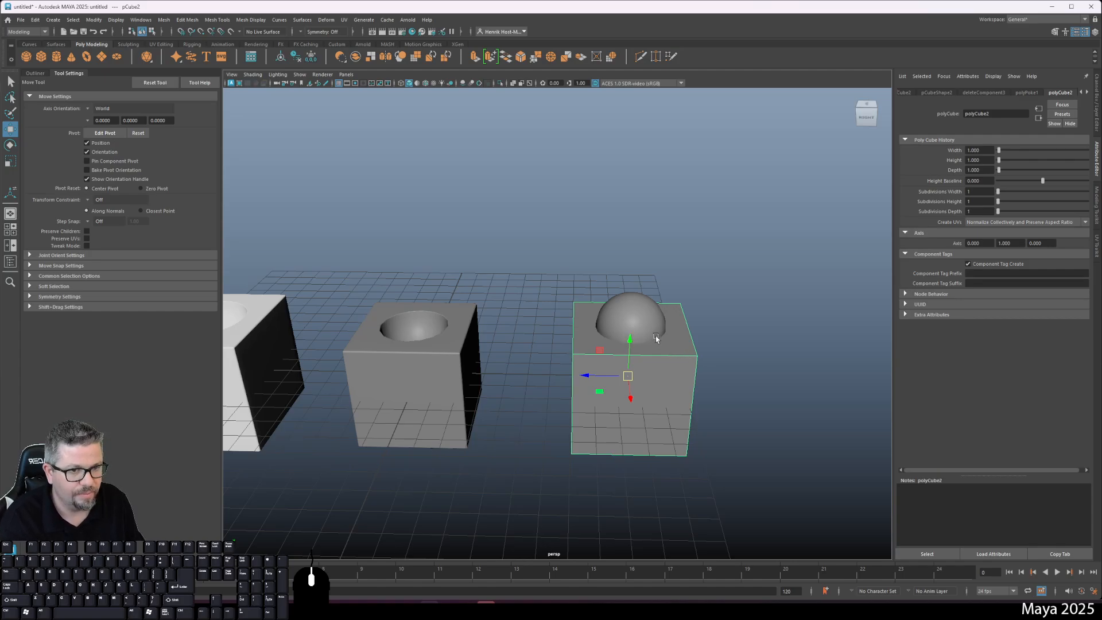
Undo the deletion of the poke edges and the sphere's move to the top face's centre
middle_click_drag(695, 314, 702, 315, "alt")
key("ctrl+z")
key("ctrl+z")
key("ctrl+z")
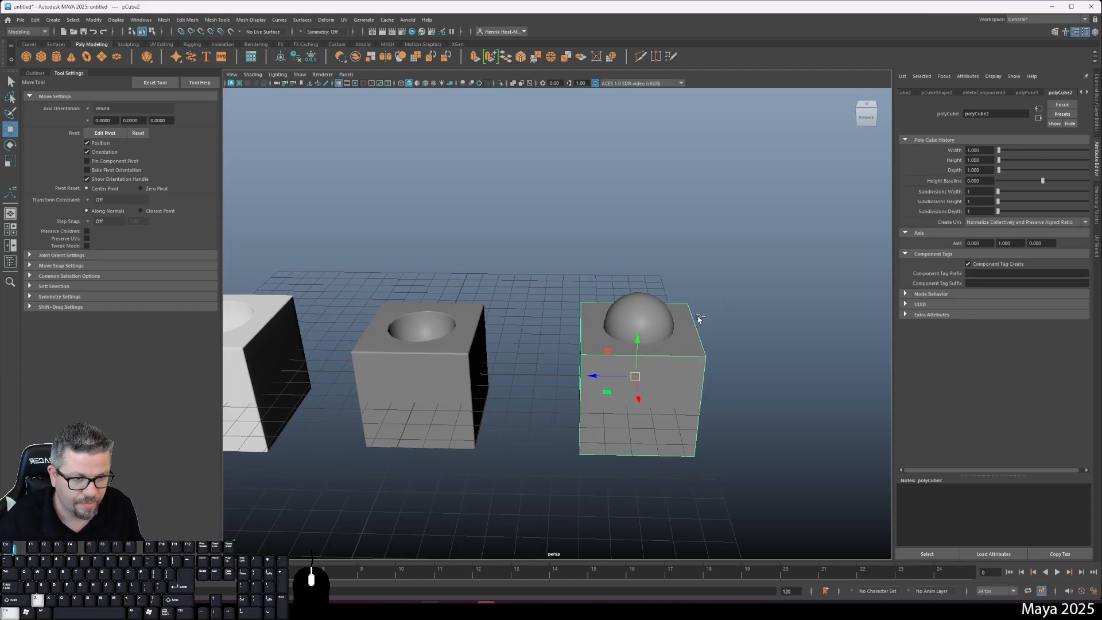
key("ctrl+z")
key("ctrl+z")
key("ctrl+z")
key("ctrl+z")
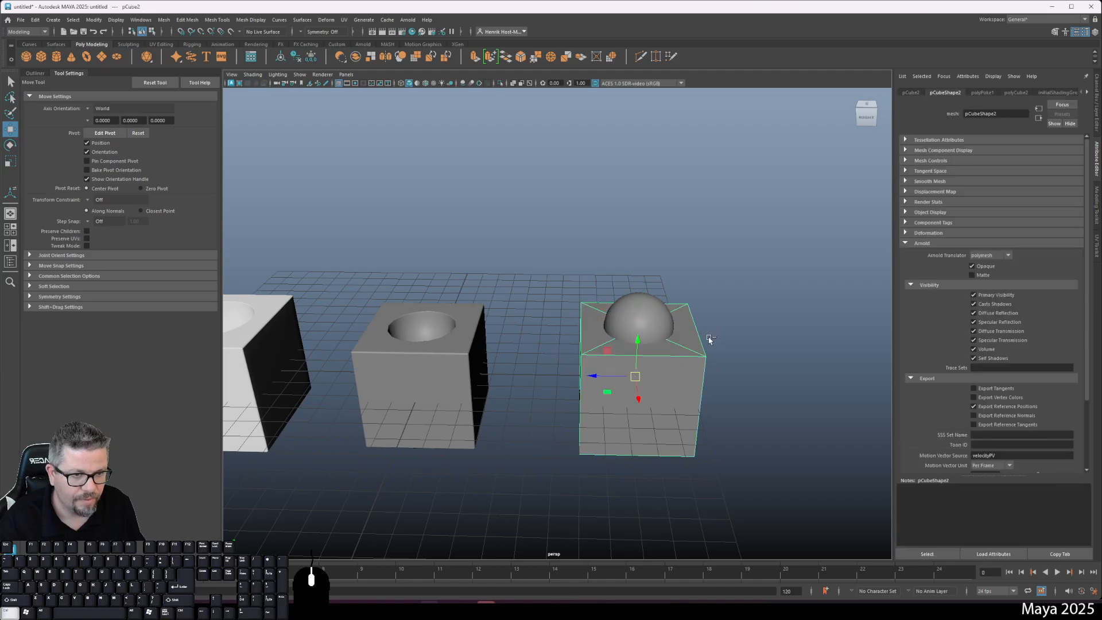
key("ctrl+z")
key("ctrl+z")
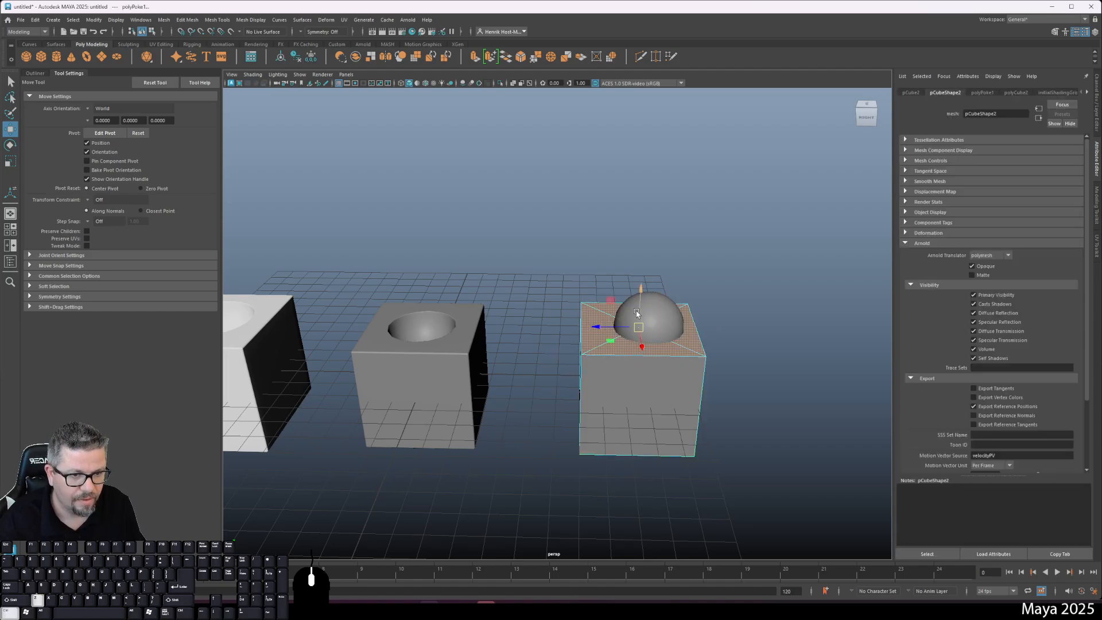
Set the third cube's subdivisions to 2 in width, 1 in height and 2 in depth through its polyCube history
right_click_drag(685, 382, 685, 371)
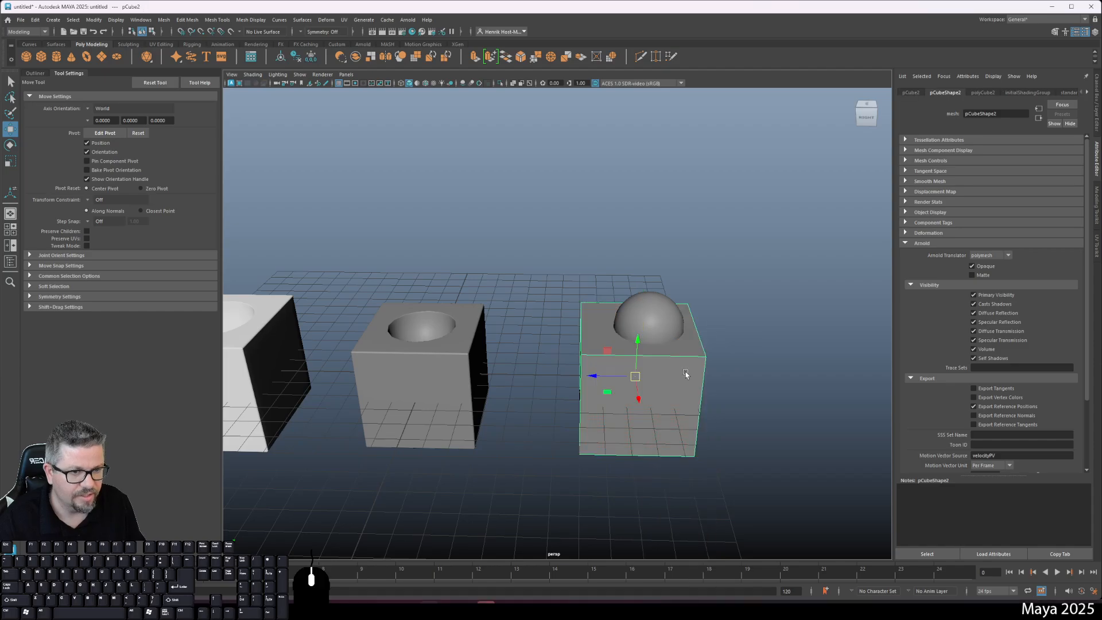
left_click(982, 93)
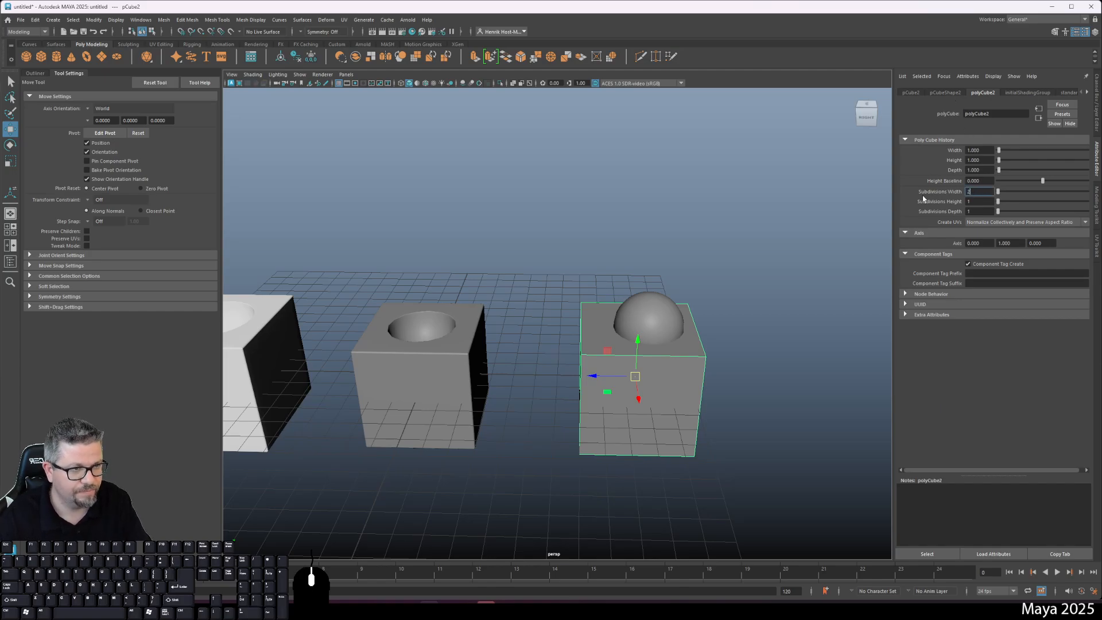
type("2")
key("Tab")
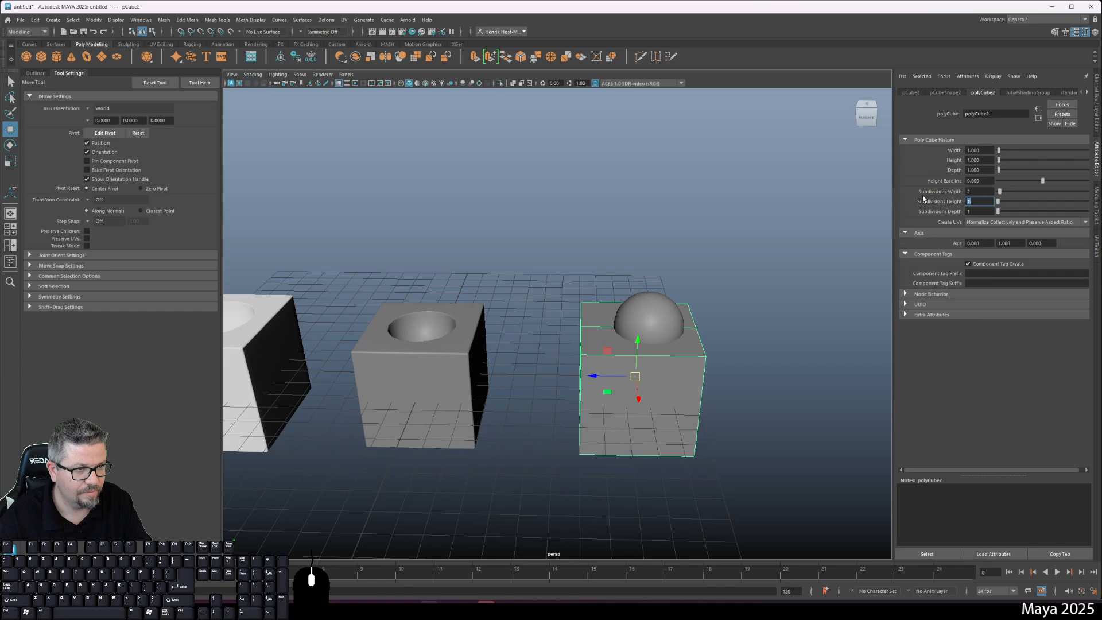
type("2")
key("Tab")
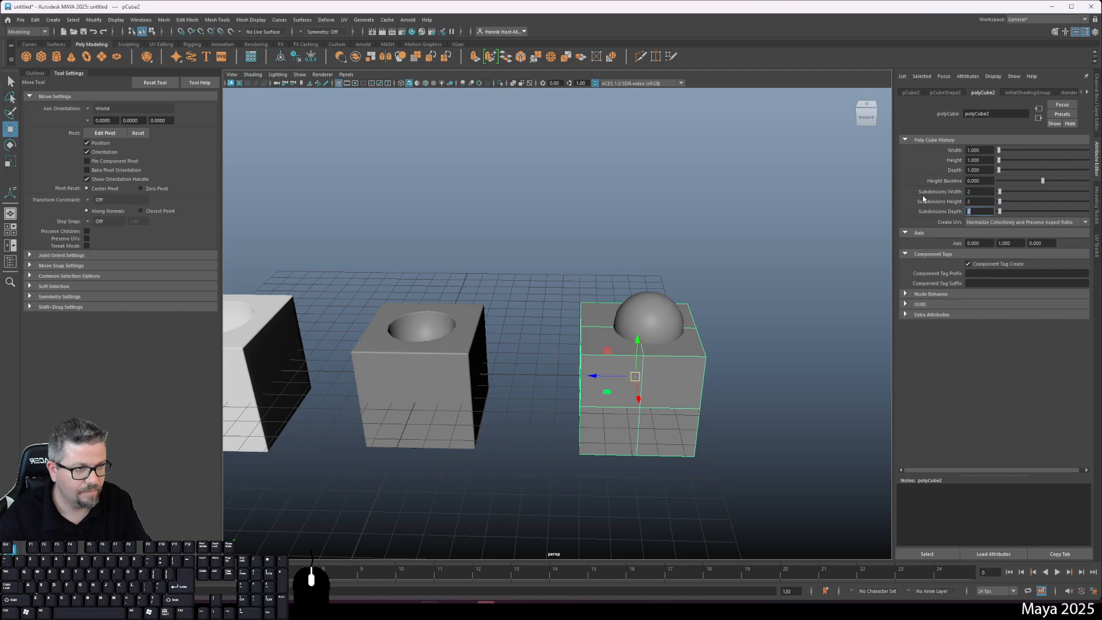
key("shift+Tab")
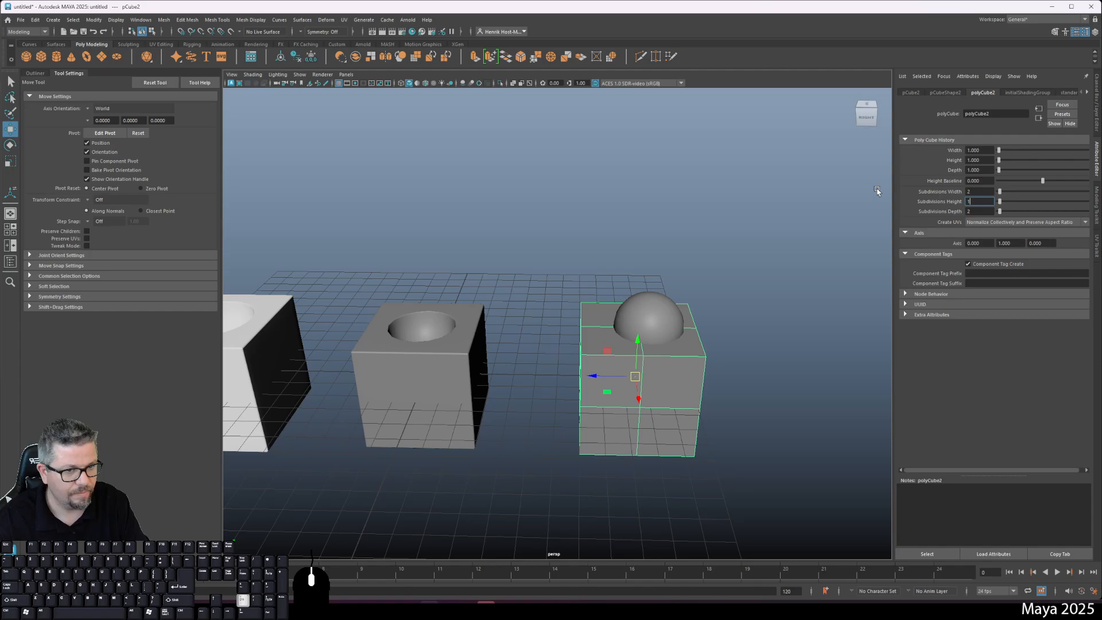
key("Return")
Snap the third cube's sphere to the vertex at the centre of the cube's top face
left_click(623, 315)
right_click_drag(634, 300, 681, 276)
left_click_drag(684, 311, 680, 319, "alt")
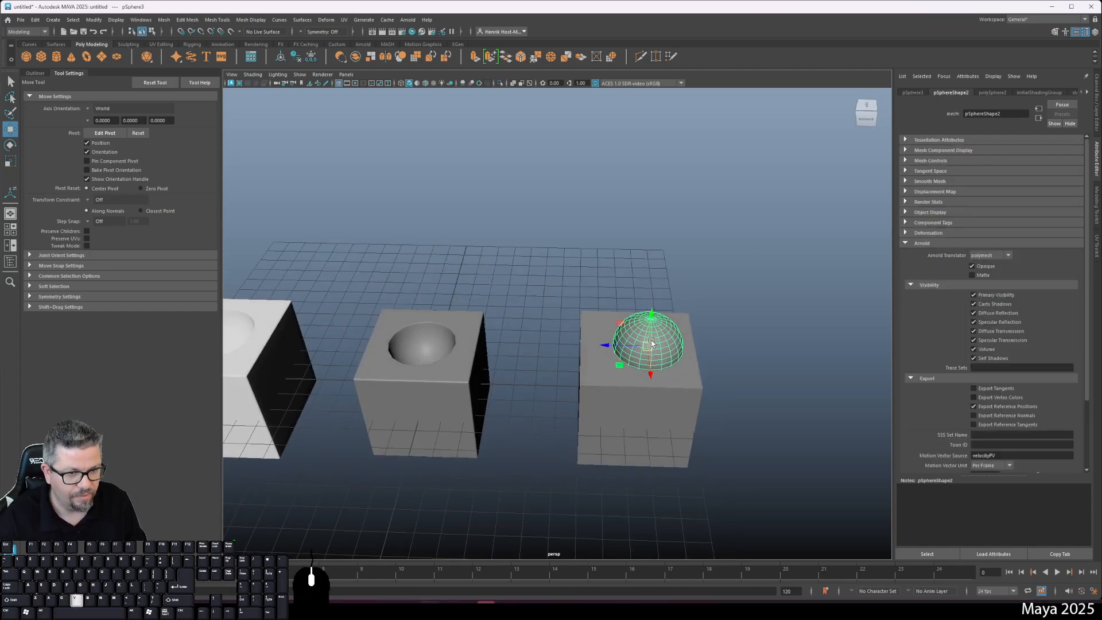
left_click(689, 370)
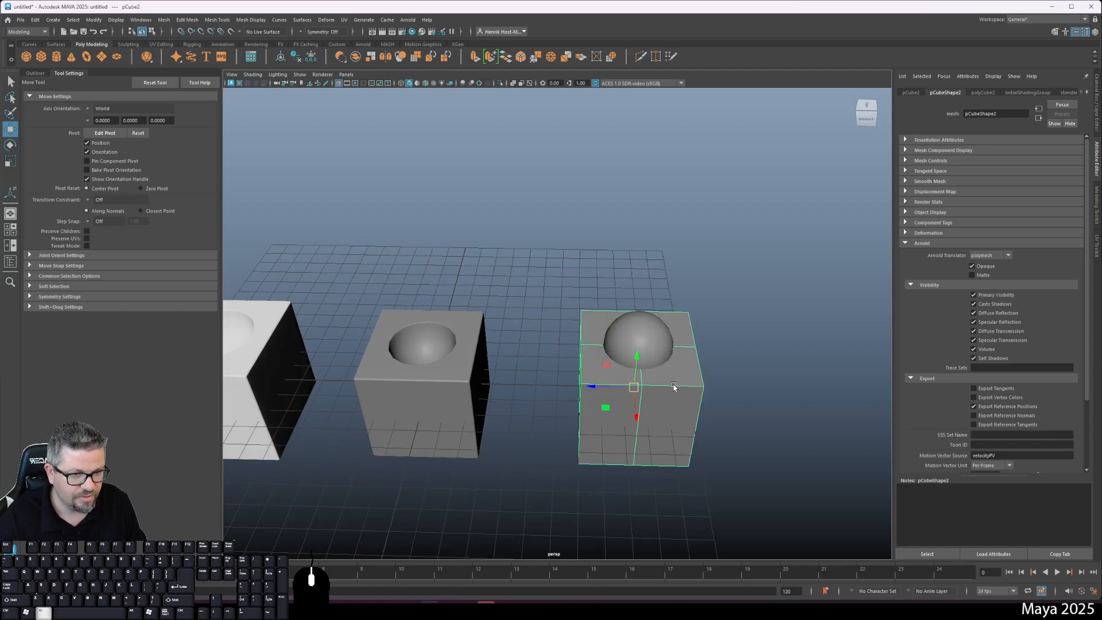
Compare the middle bowl cube's wireframe topology with the third cube and its sphere
left_click_drag(674, 383, 458, 308, "alt")
left_click(458, 308)
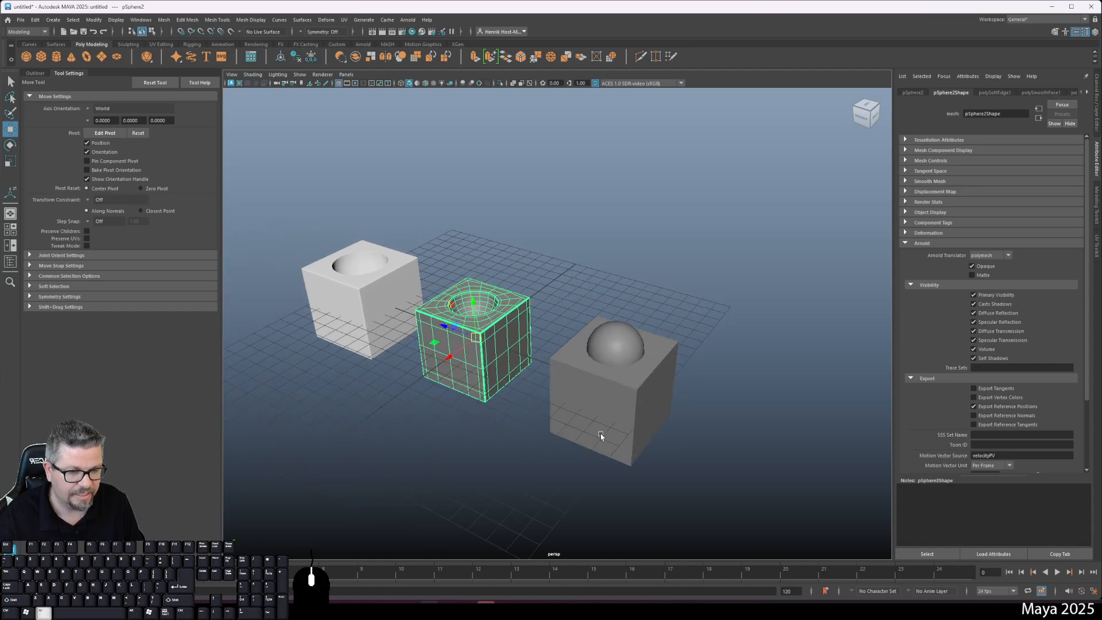
left_click_drag(480, 374, 606, 335, "alt")
left_click(581, 401)
left_click(507, 347)
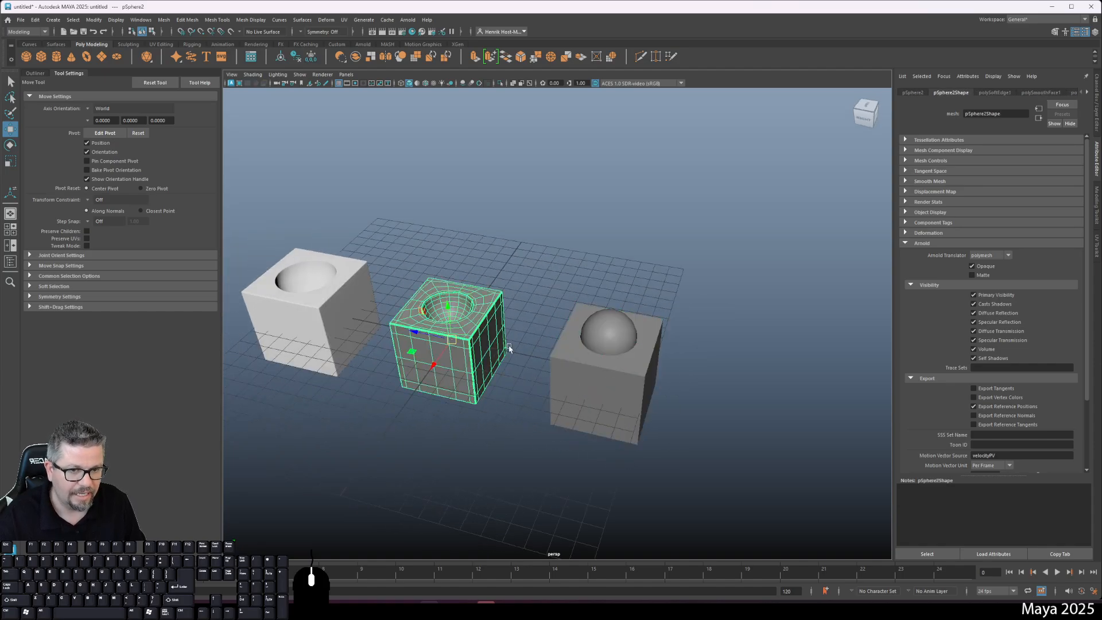
left_click(624, 400)
scroll(624, 400, "up", 5)
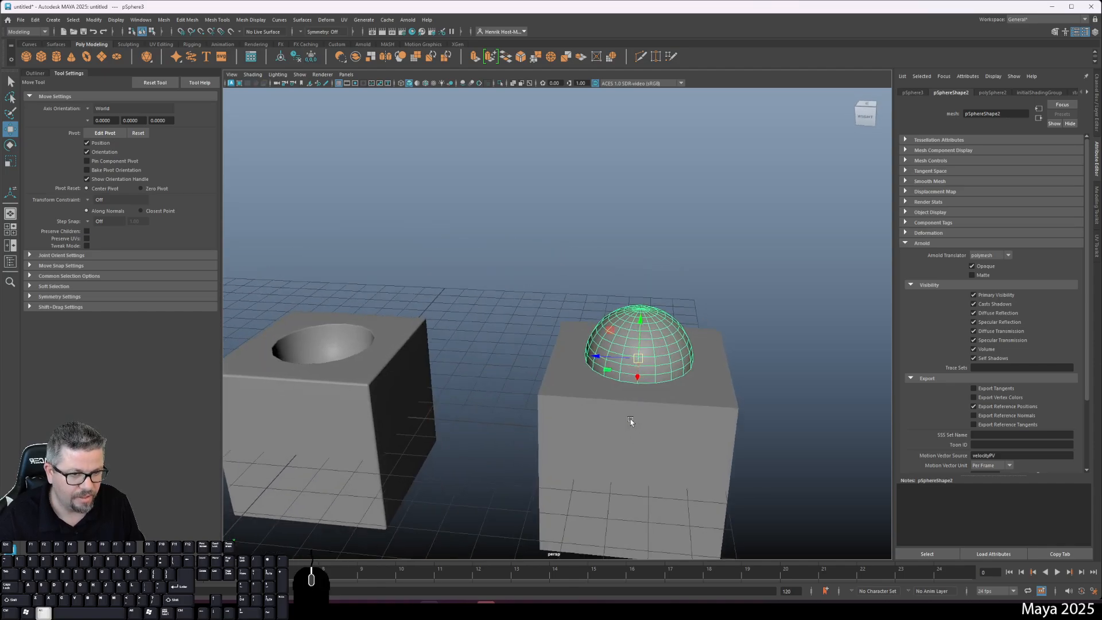
Carve the sphere out of the third cube with Boolean Difference (B - A), selecting the sphere first
middle_click_drag(630, 420, 606, 365, "alt")
right_click_drag(606, 365, 620, 419, "alt")
middle_click_drag(620, 420, 554, 383, "alt")
left_click(598, 353)
left_click(551, 243)
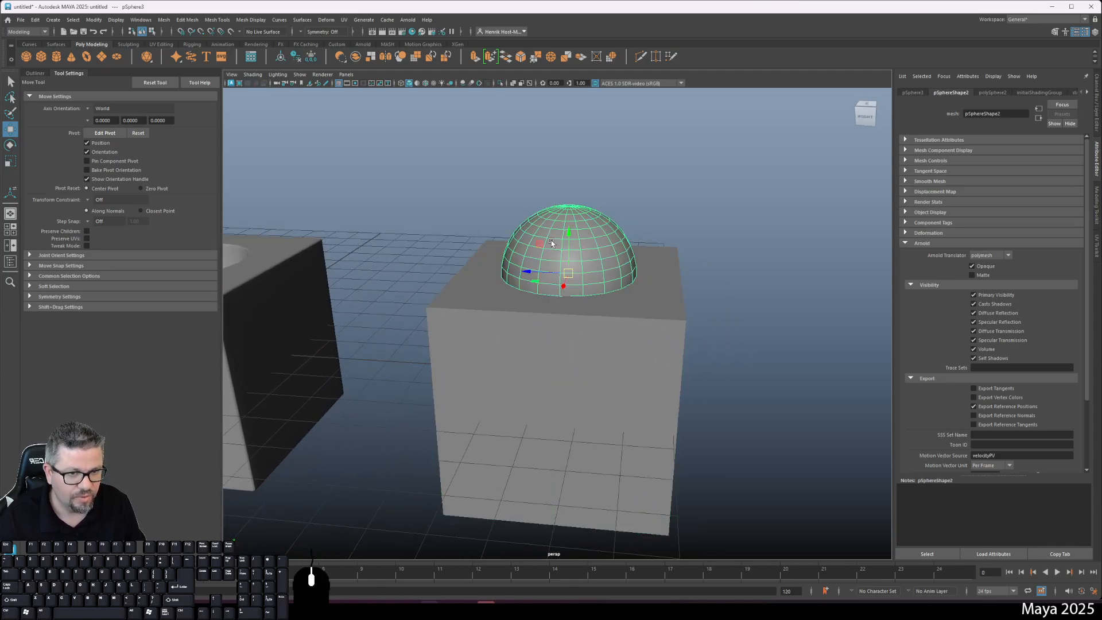
left_click(543, 371)
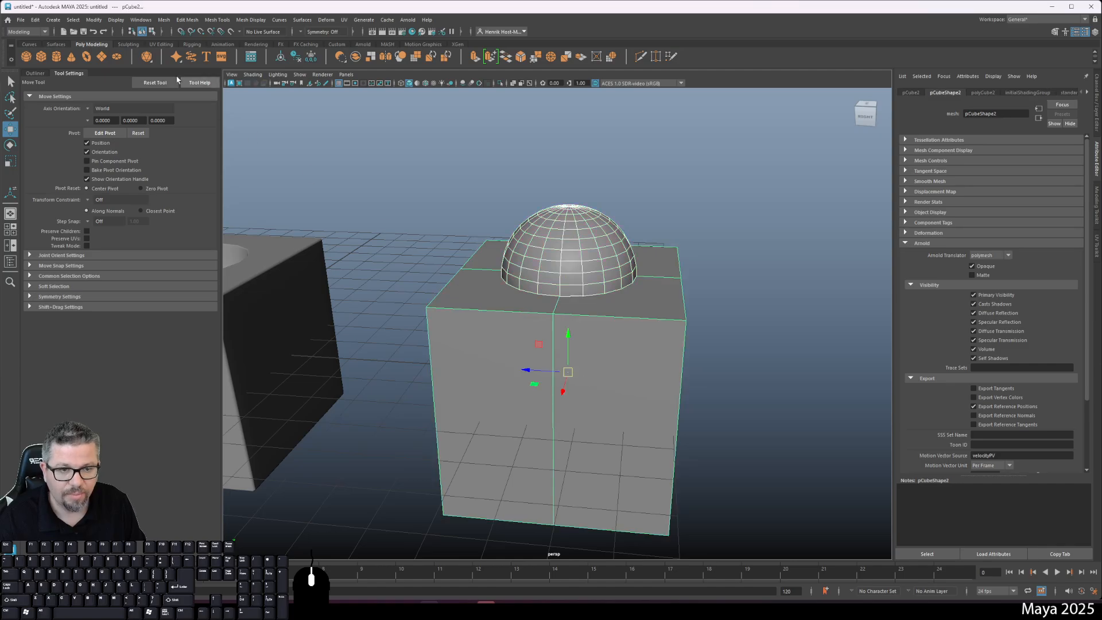
left_click(163, 21)
mouse_move(184, 44)
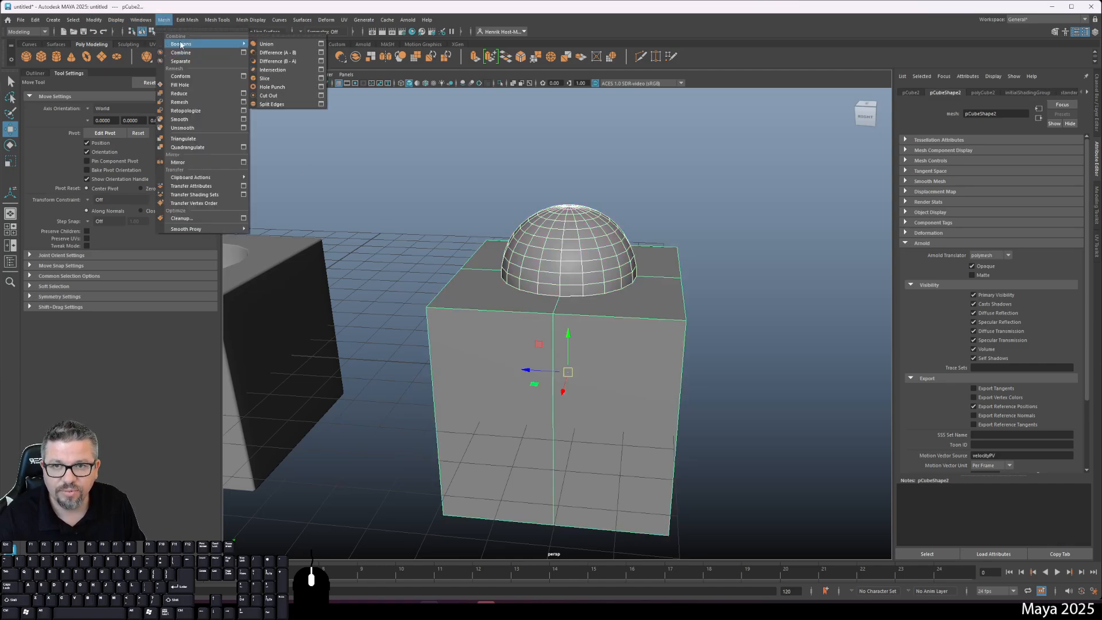
left_click(293, 61)
scroll(349, 158, "down", 5)
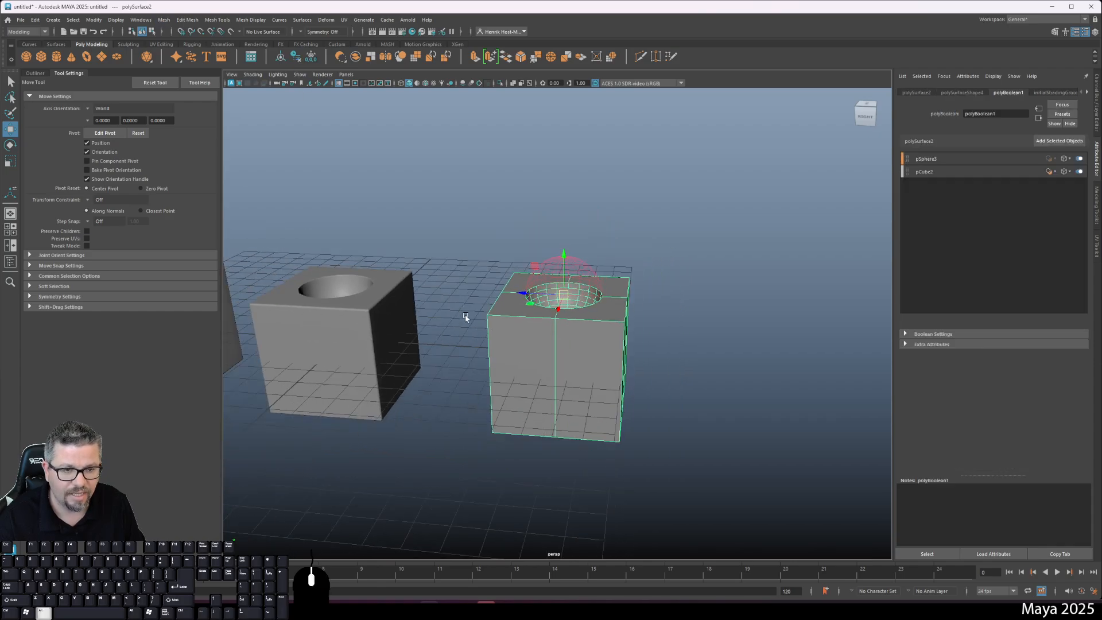
left_click(694, 374)
Inspect the bowl carved into the third cube and its wireframe
left_click_drag(606, 295, 556, 439, "alt")
scroll(556, 439, "up", 6)
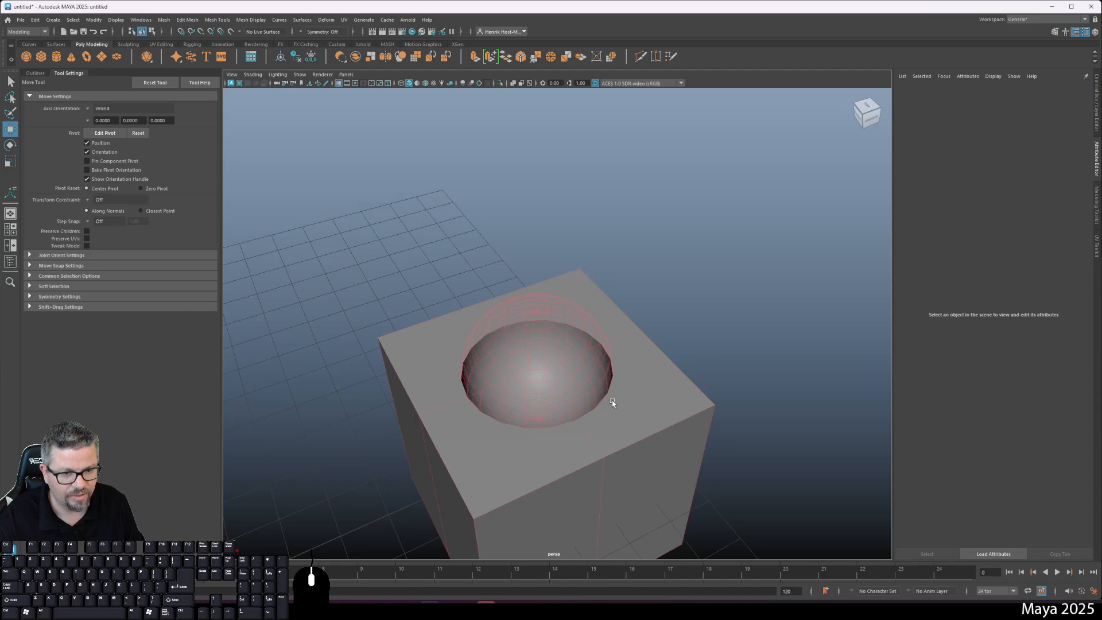
right_click_drag(497, 519, 479, 359, "alt")
mouse_move(511, 417)
left_mouse_down("alt")
mouse_move(415, 411)
mouse_move(503, 409)
left_mouse_up("alt")
left_click(580, 341)
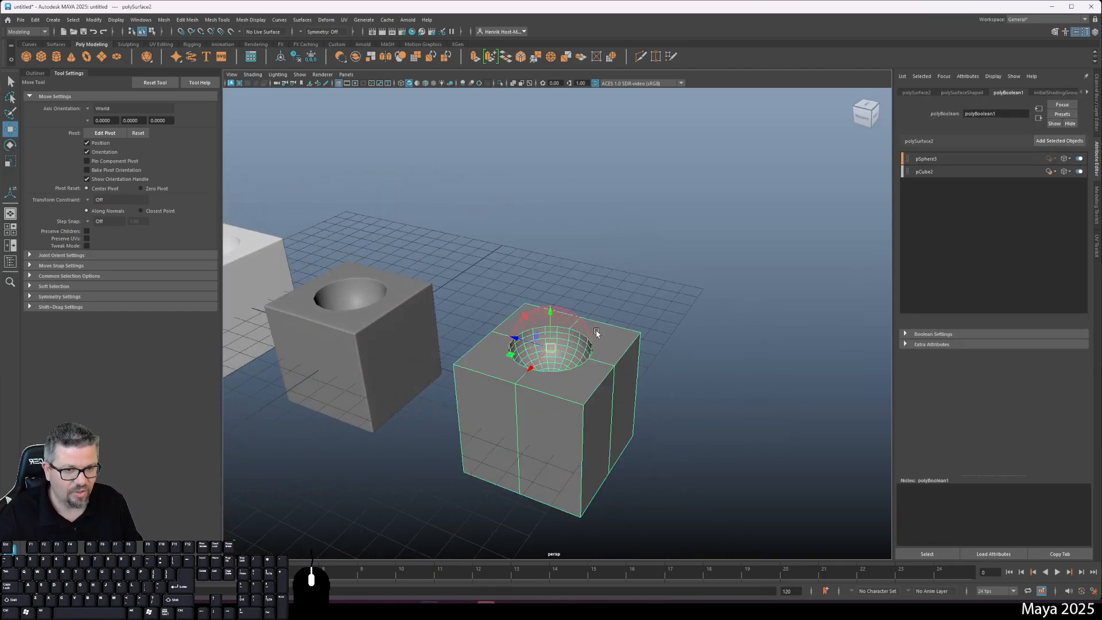
Select the sphere operand of the third cube's live Boolean and try moving it vertically to vary the bowl
left_click(568, 311)
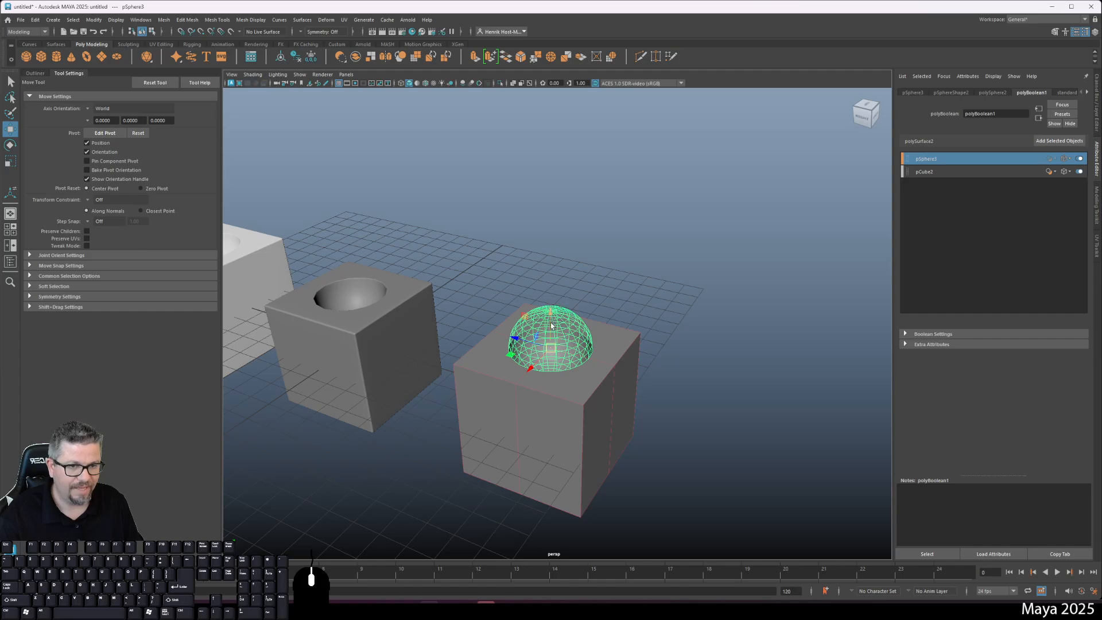
right_click_drag(504, 318, 660, 411, "alt")
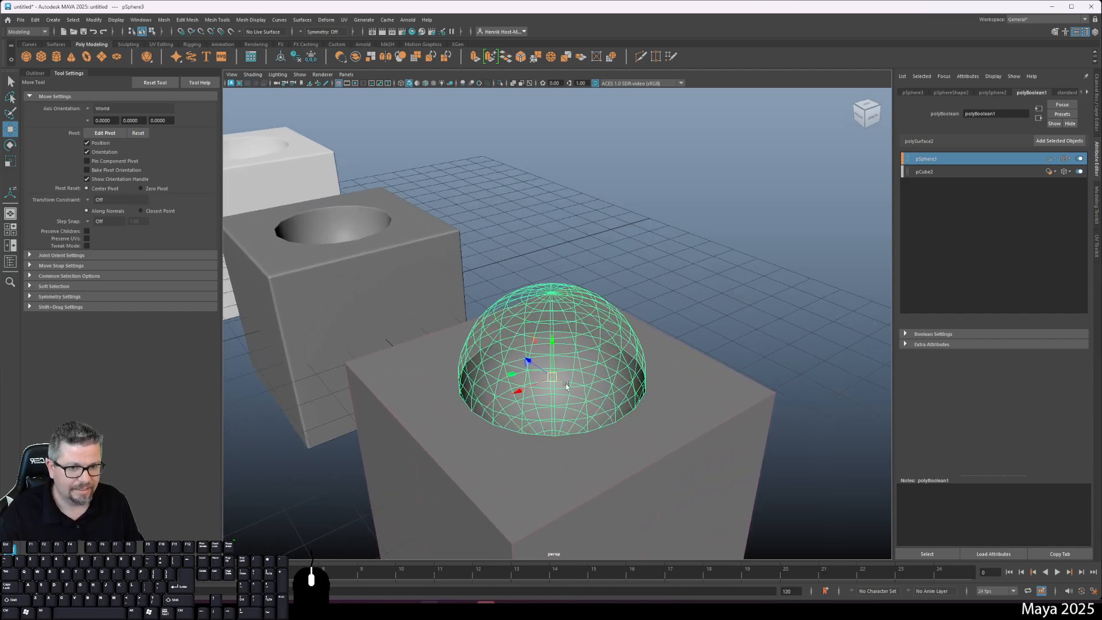
key("alt")
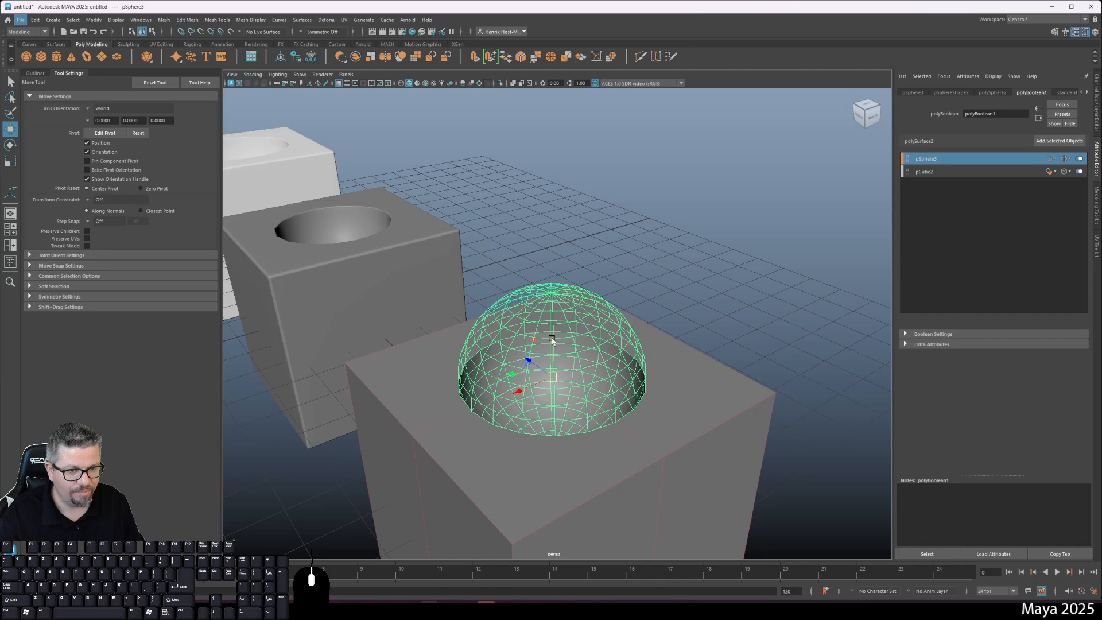
left_click_drag(552, 341, 393, 423)
left_click_drag(576, 434, 580, 366)
left_click_drag(510, 404, 721, 397, "alt")
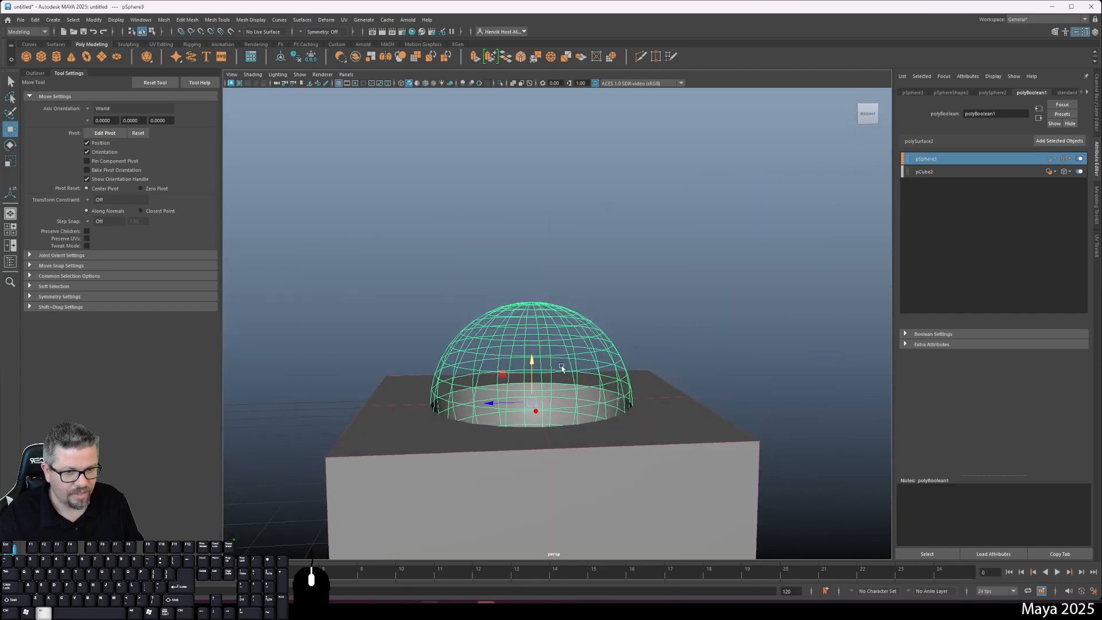
left_click_drag(562, 367, 567, 412, "alt")
left_click(625, 224)
Compare the three bowl cubes and examine the edge layout around the third cube's Boolean bowl
right_click_drag(641, 361, 543, 326, "alt")
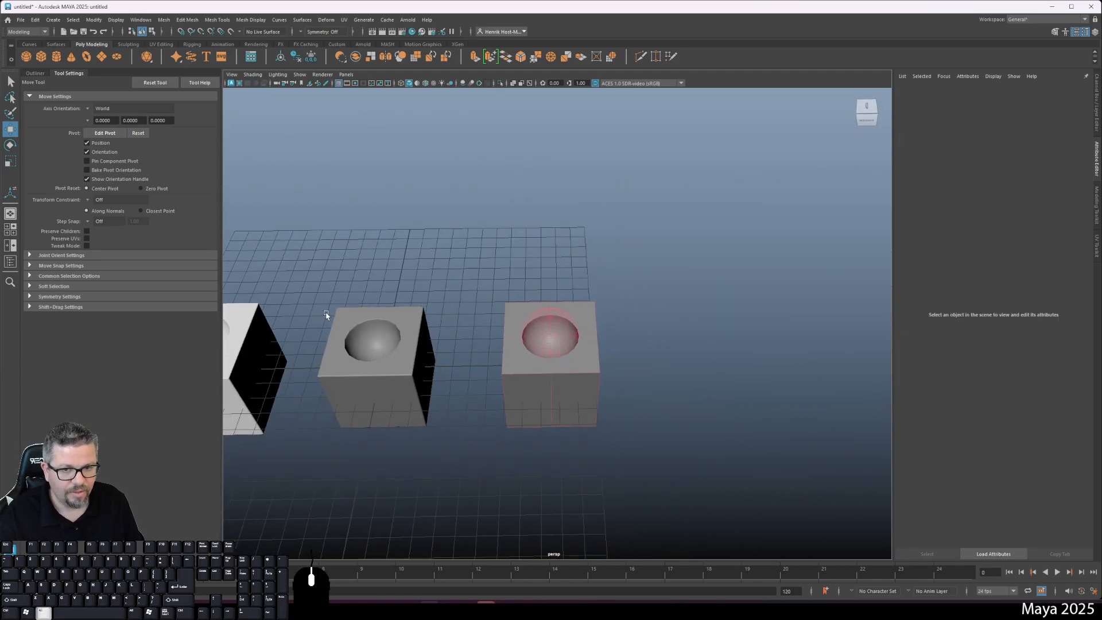
middle_click_drag(326, 315, 479, 341, "alt")
left_click(398, 344)
left_click(758, 365)
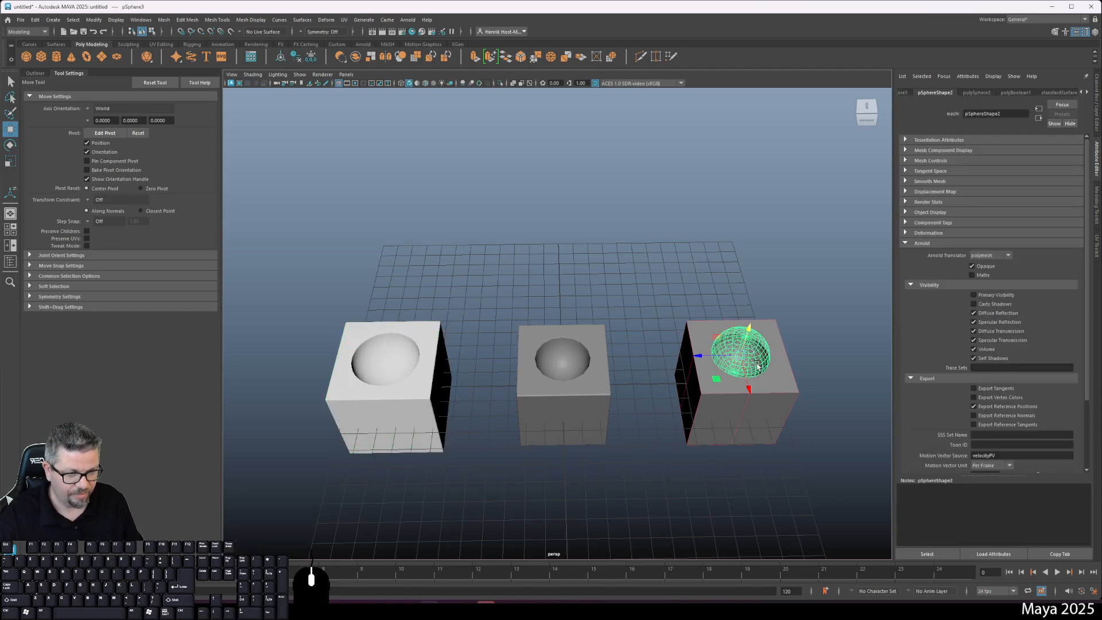
left_click(664, 406)
left_click(738, 365)
left_click(717, 397)
middle_click_drag(718, 398, 607, 413, "alt")
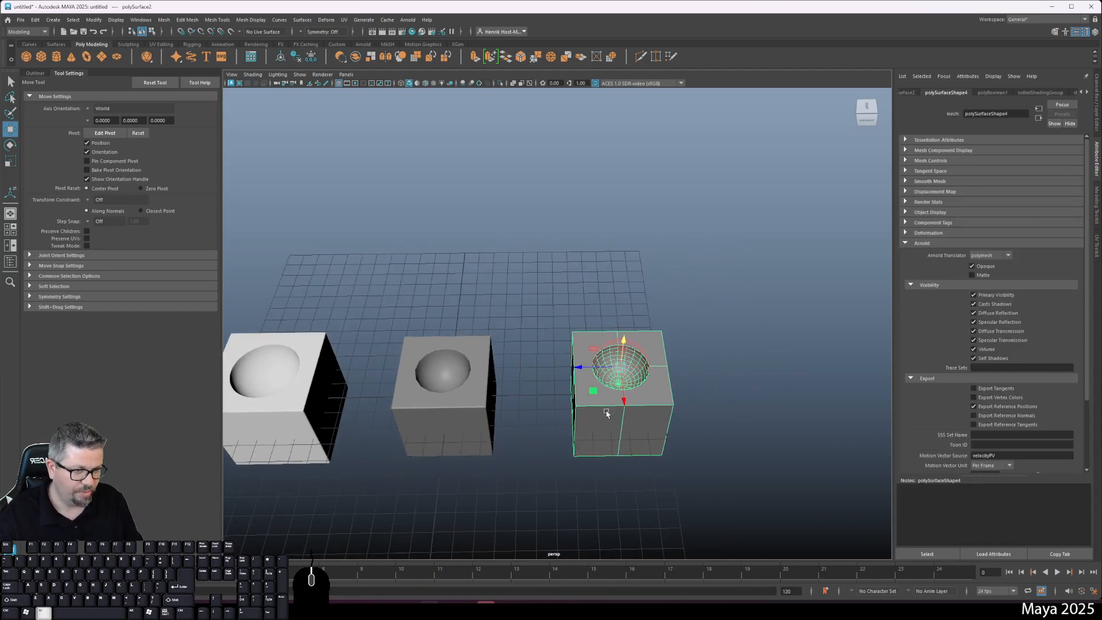
right_click_drag(607, 413, 686, 453, "alt")
left_click_drag(687, 453, 611, 441, "alt")
middle_click_drag(611, 442, 593, 381, "alt")
right_click_drag(592, 381, 615, 452, "alt")
left_click_drag(586, 445, 688, 416, "alt")
right_click_drag(688, 416, 504, 388, "alt")
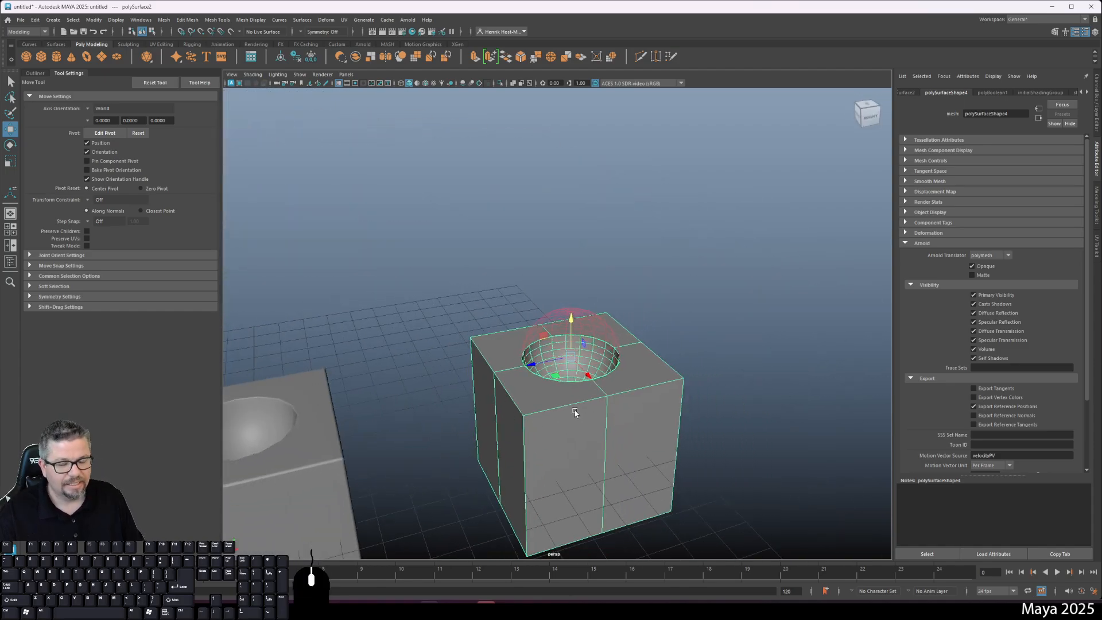
right_click_drag(576, 448, 442, 343, "alt")
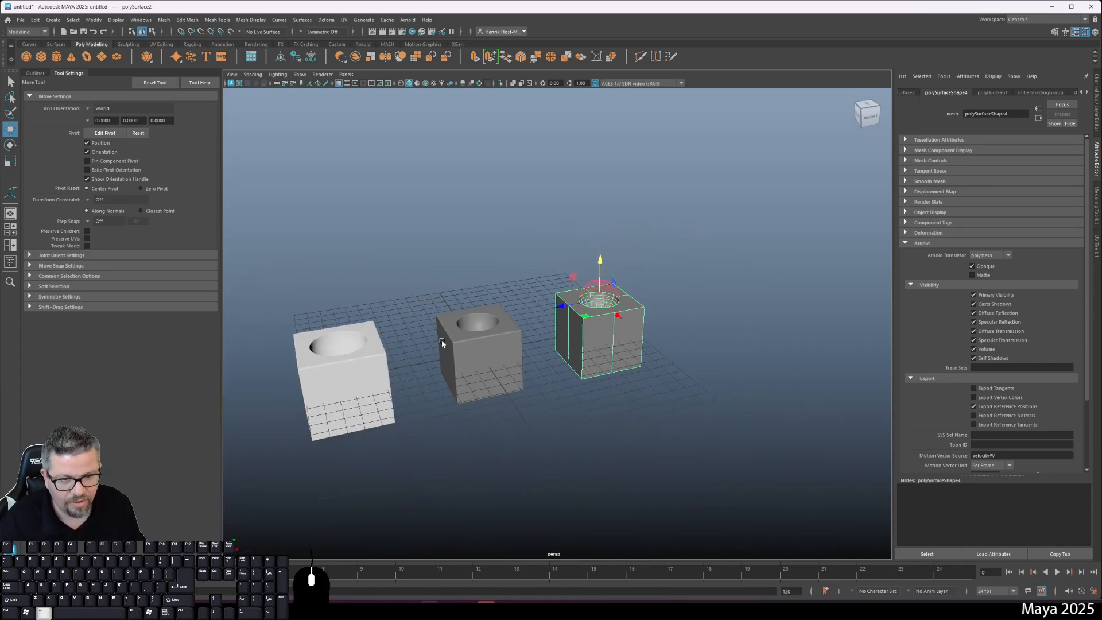
Examine the middle bowl cube's smoothed topology and shading between the other two cubes
left_click(458, 341)
left_click_drag(511, 345, 479, 369, "alt")
middle_click_drag(479, 369, 587, 389, "alt")
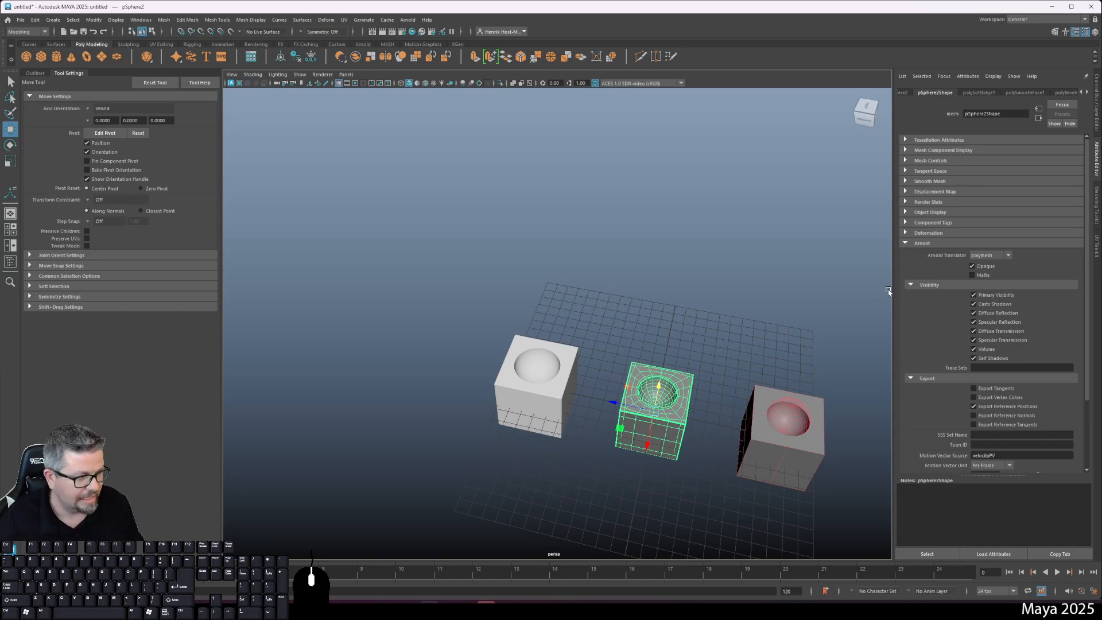
right_click_drag(758, 338, 696, 423, "alt")
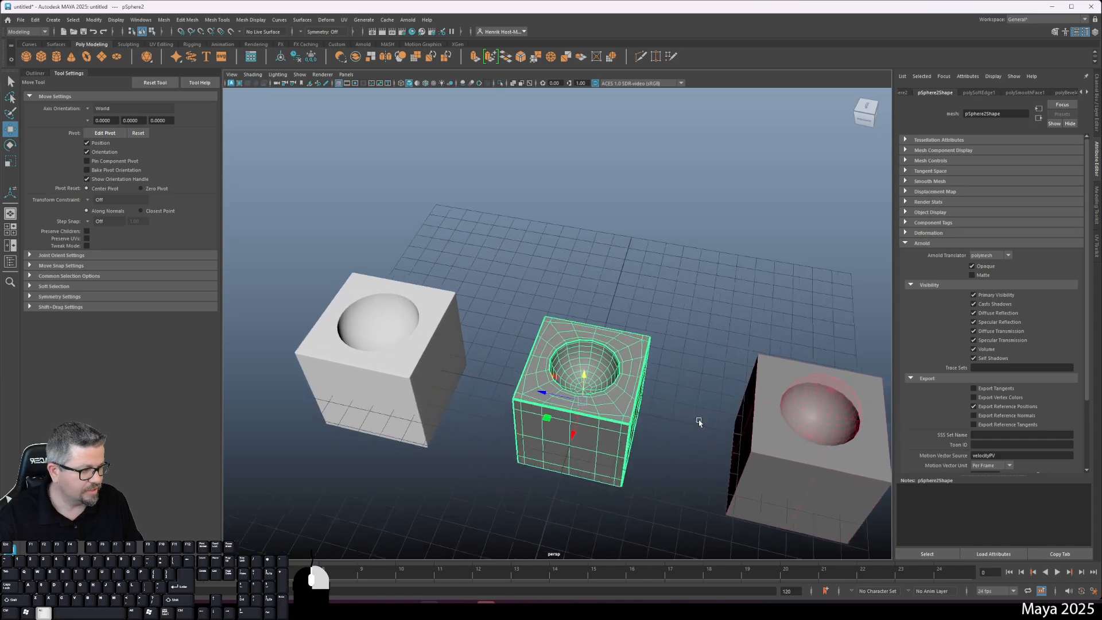
middle_click_drag(744, 292, 736, 272, "alt")
right_click_drag(736, 272, 723, 395, "alt")
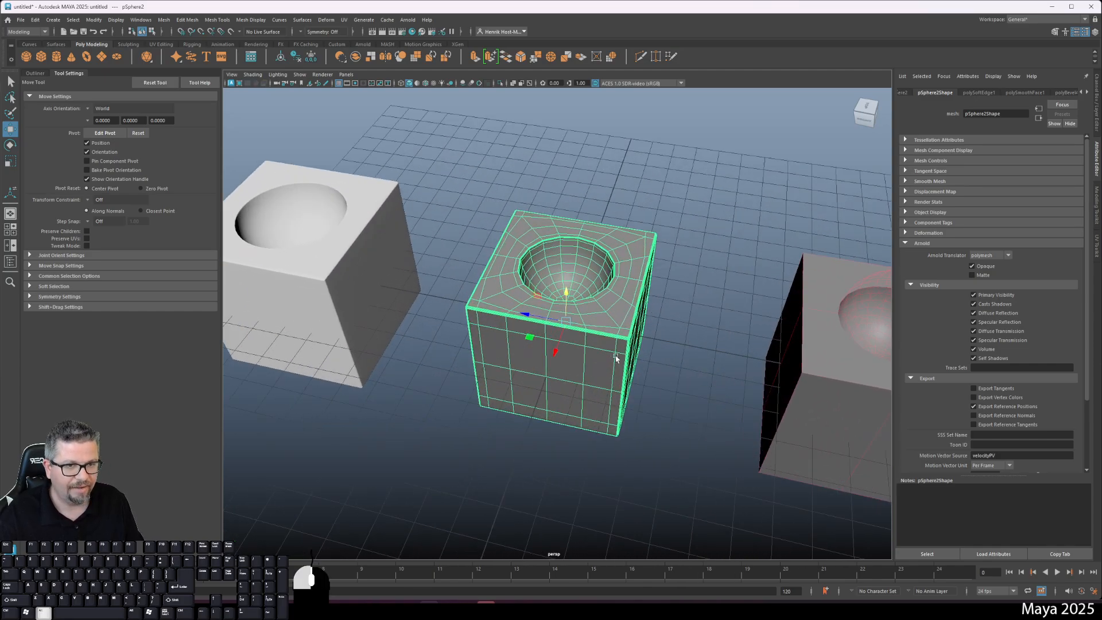
left_click_drag(615, 357, 628, 350, "alt")
left_click(633, 171)
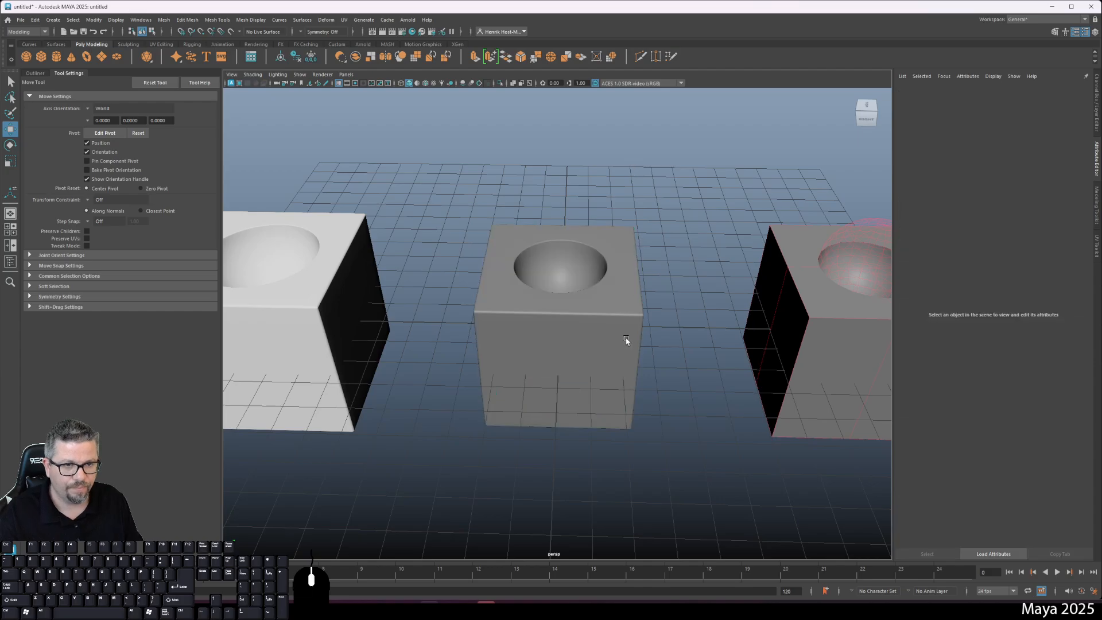
Open the middle bowl cube's polySmoothFace history attributes and try adjusting the Continuity
left_click(583, 277)
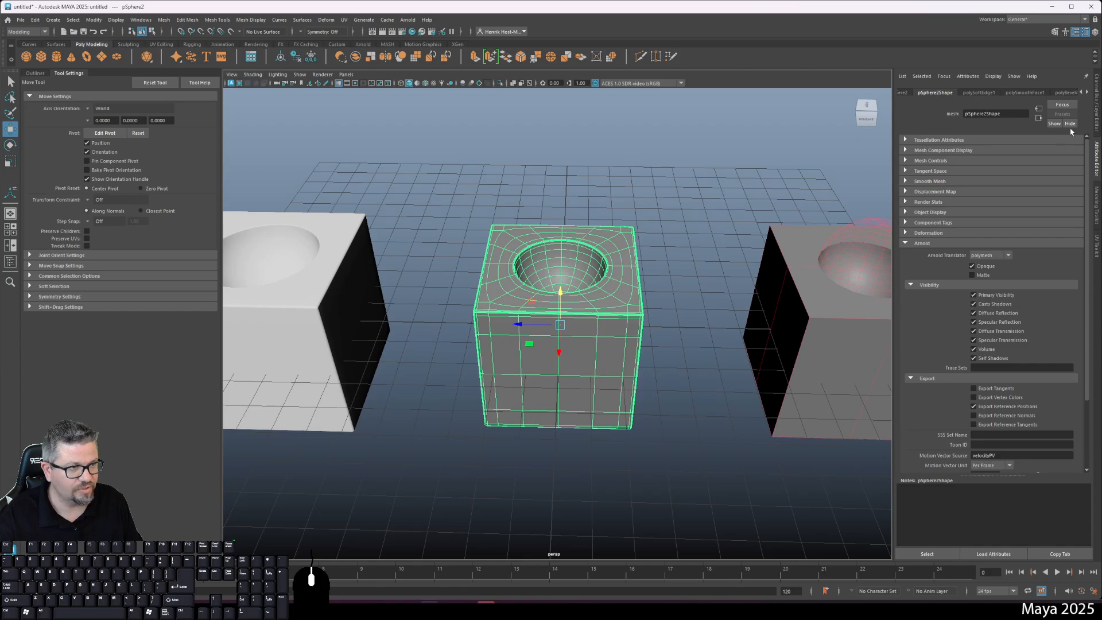
left_click(1096, 114)
left_click(980, 197)
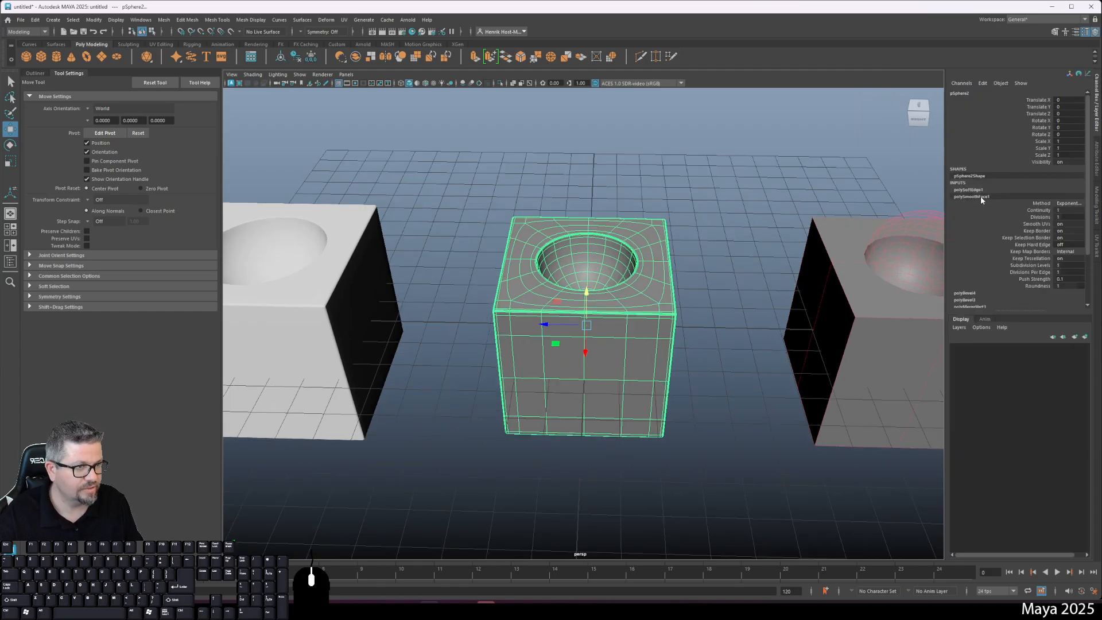
left_click(1058, 204)
left_click(1054, 206)
left_click(1005, 211)
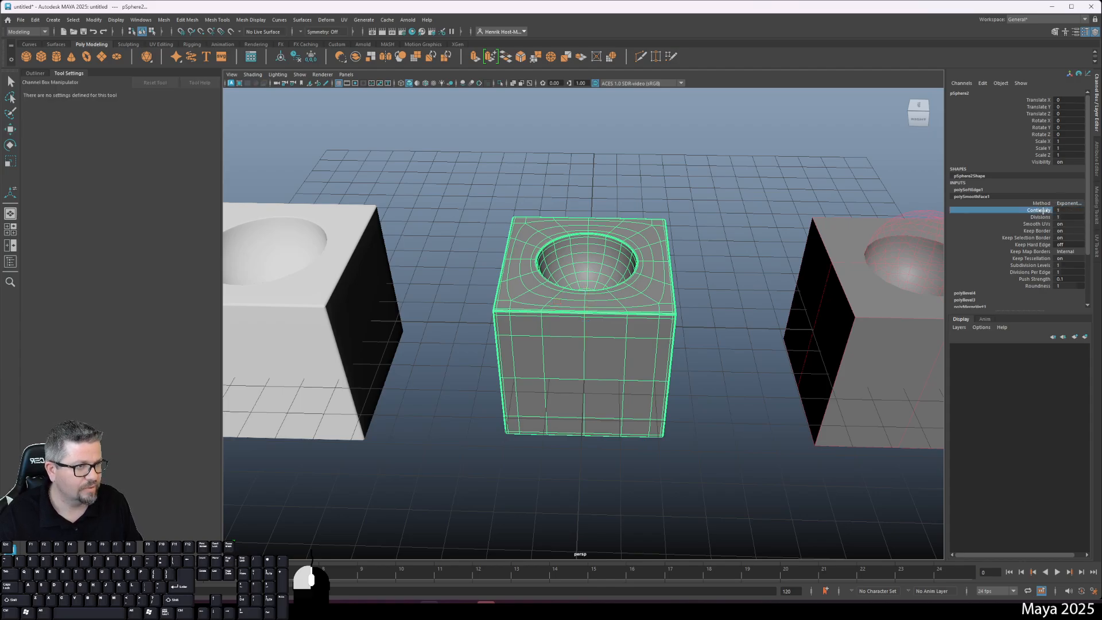
left_click_drag(1000, 211, 998, 221)
left_click(1025, 212)
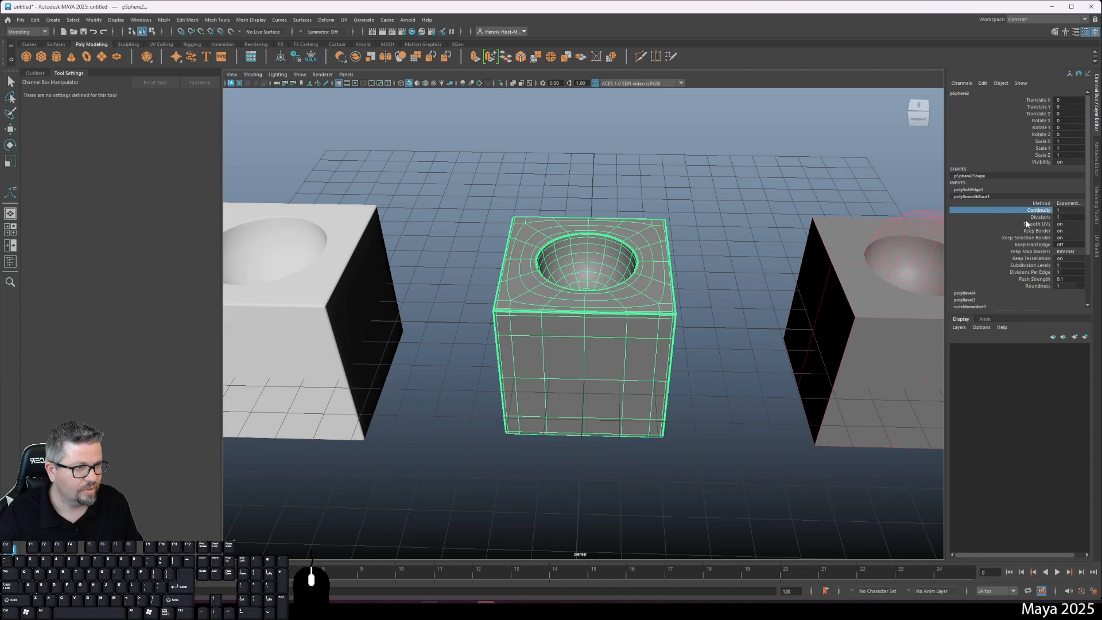
Set both Continuity and Divisions of the middle bowl cube's smoothing to 0
left_click(1066, 210)
key("Tab")
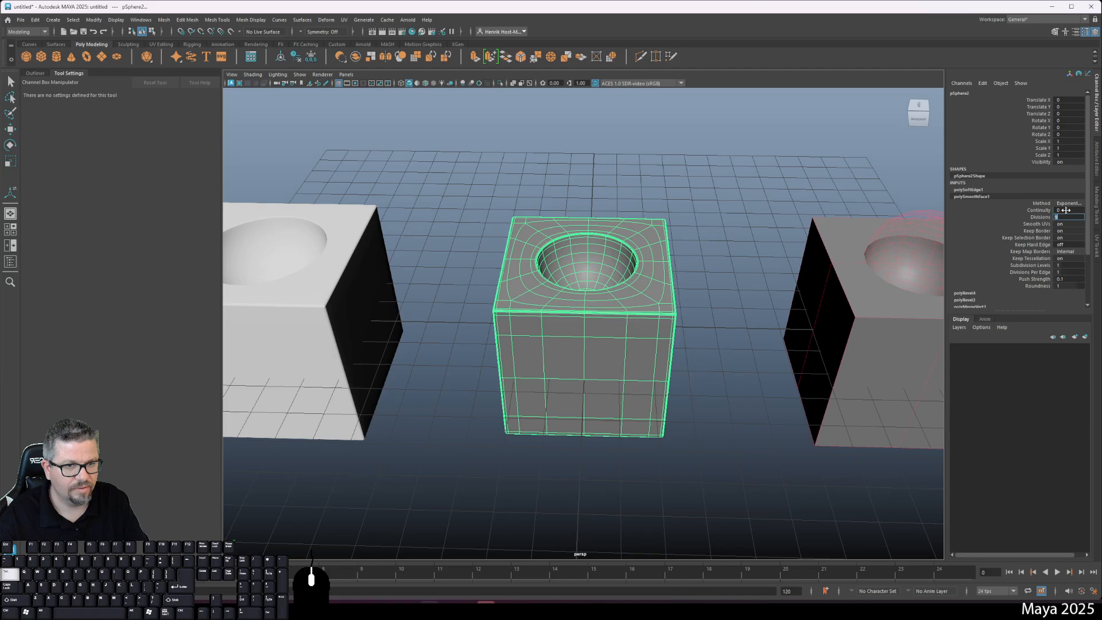
type("0")
key("Return")
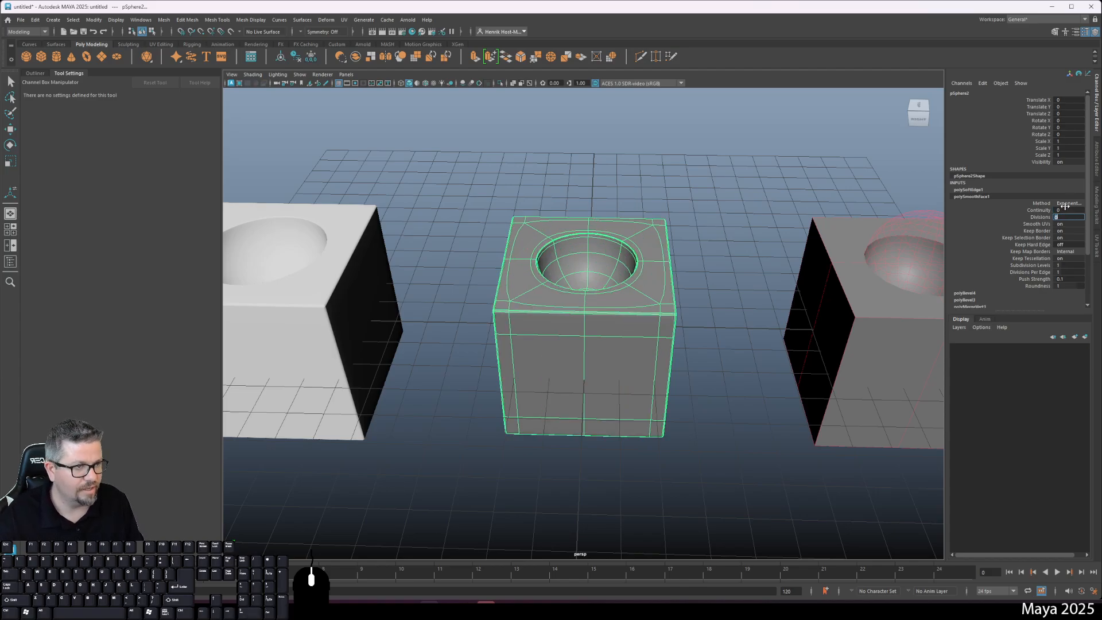
Set the Continuity of the middle bowl cube's smoothing to 1 and return to the object in the viewport
left_click(1057, 211)
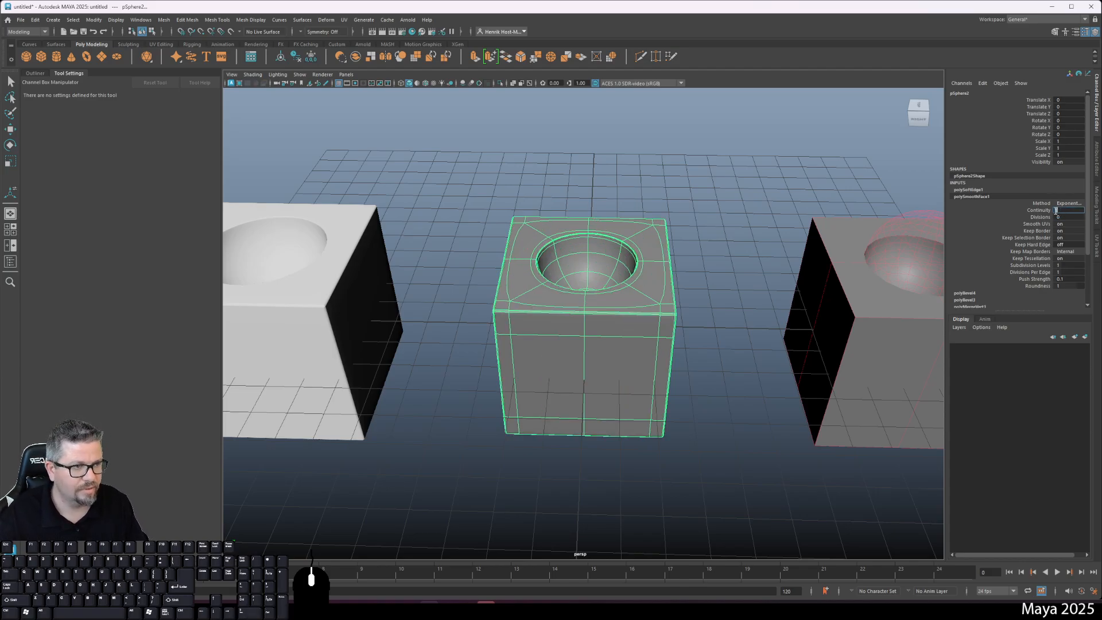
left_click(1043, 218)
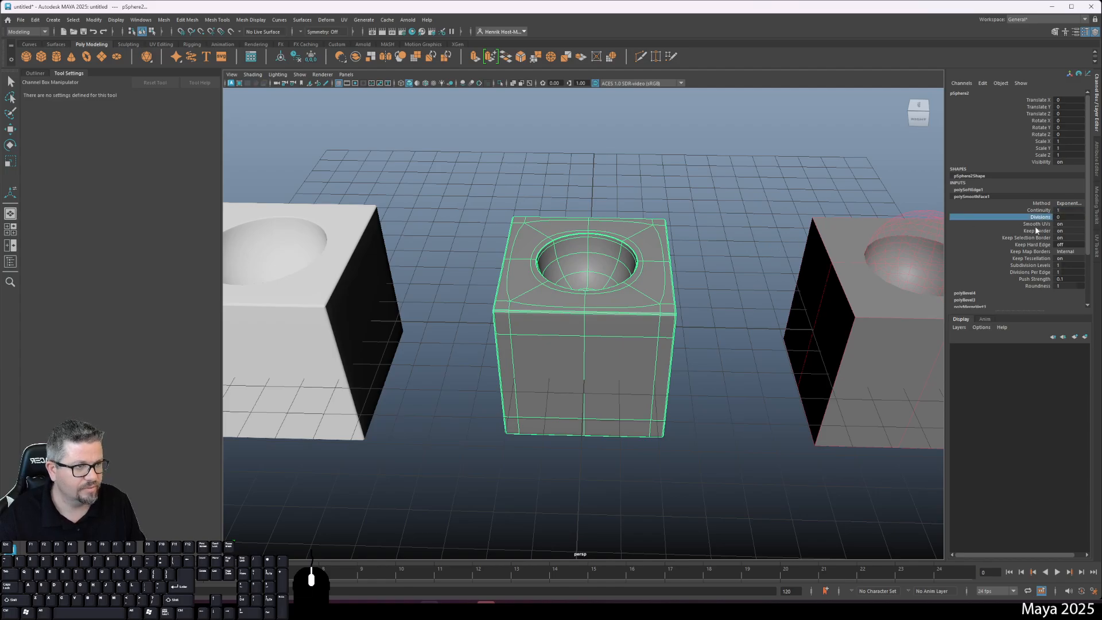
left_click(726, 314)
left_click(632, 307)
middle_click_drag(717, 310, 722, 328, "alt")
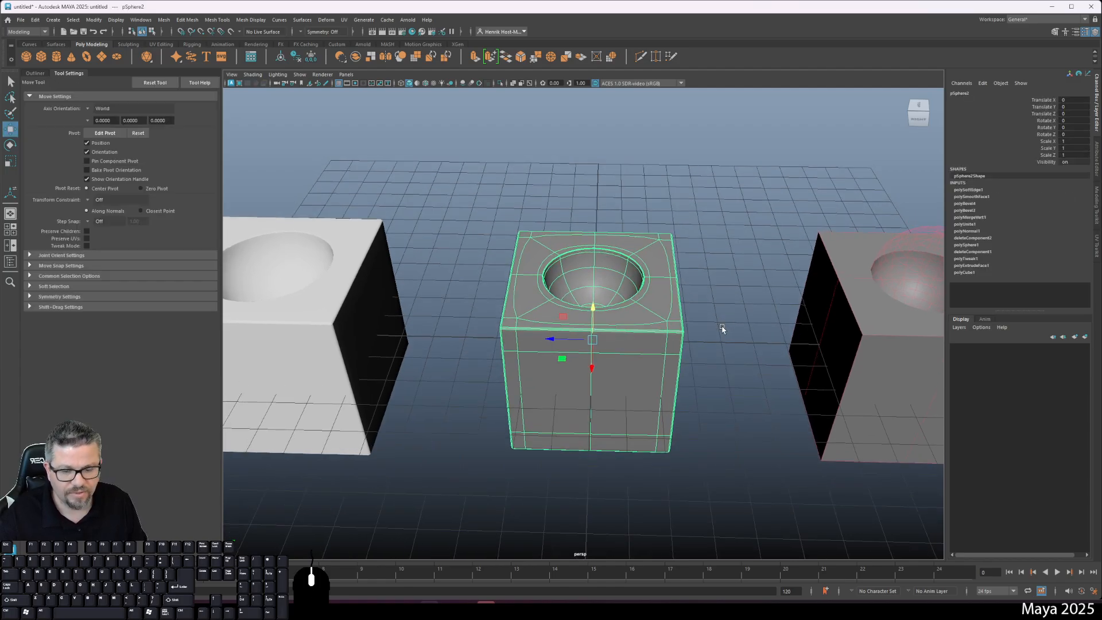
Compare the middle bowl cube's raw low-poly mesh with its smooth mesh preview
key("1")
left_click_drag(706, 322, 632, 303, "alt")
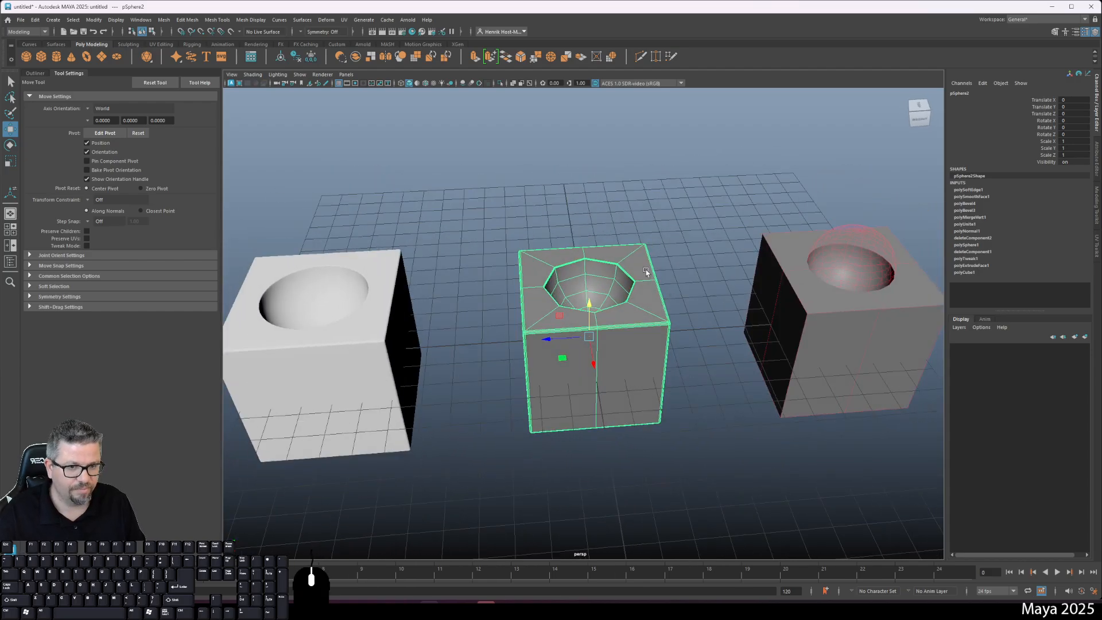
key("3")
left_click(705, 256)
left_click_drag(705, 255, 589, 295, "alt")
right_click_drag(590, 295, 583, 377, "alt")
left_click(582, 377)
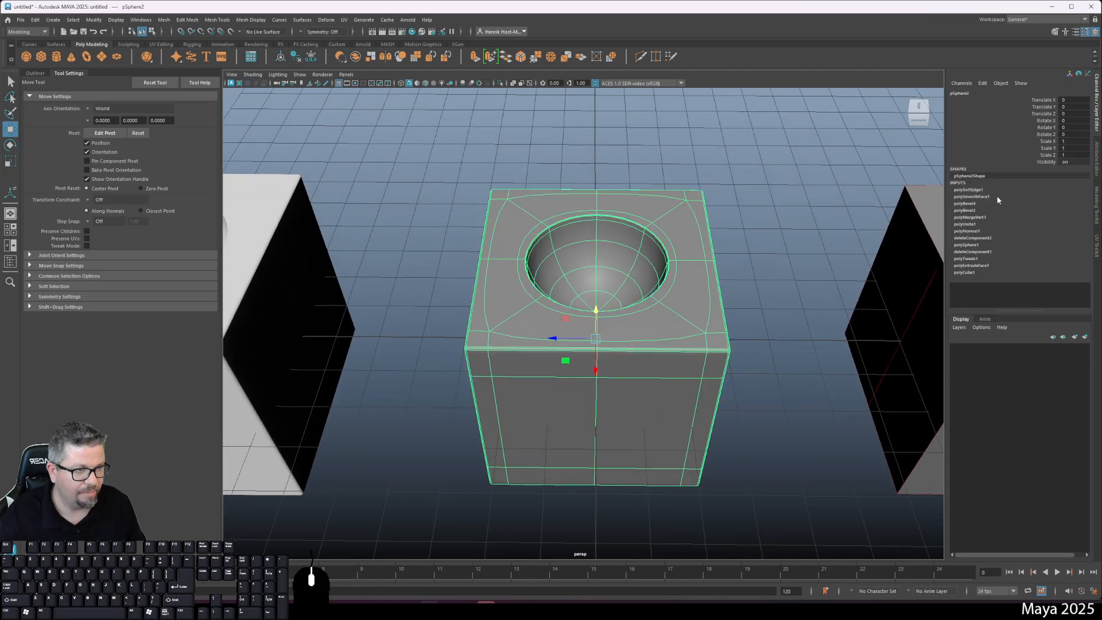
Raise the middle bowl cube's polySmoothFace Divisions to 1 and on to 2
left_click(976, 197)
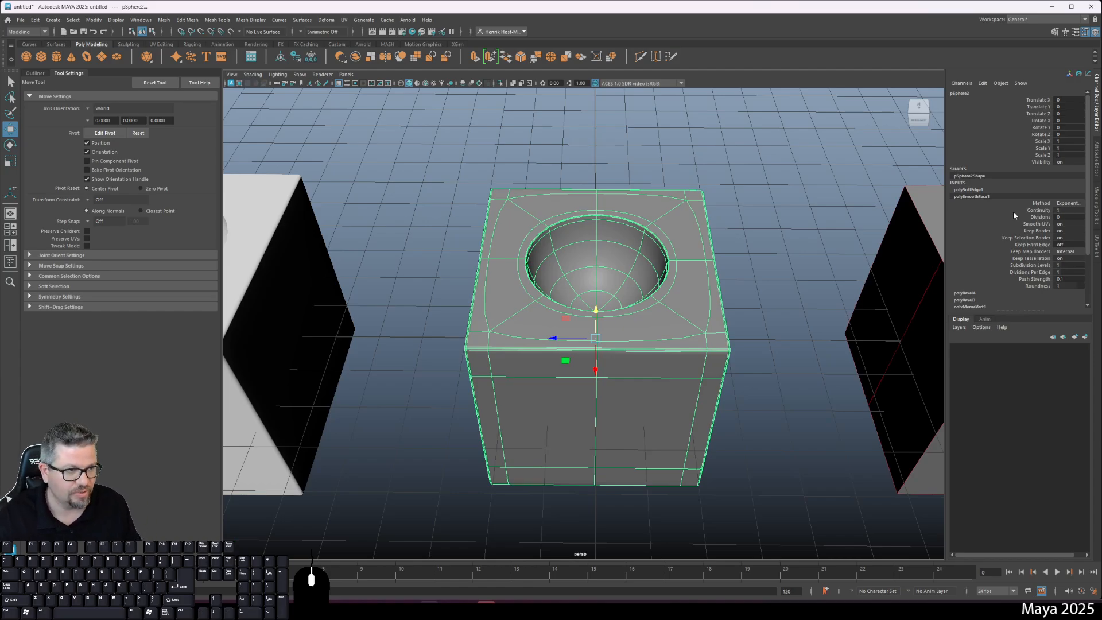
left_click(1040, 217)
left_click(1055, 217)
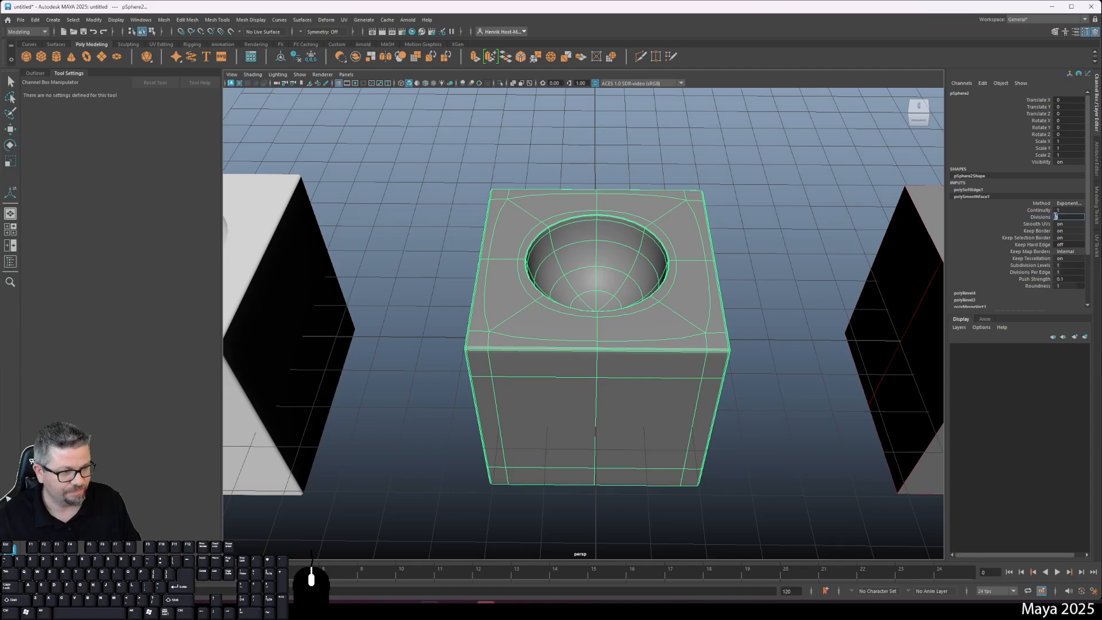
type("1")
key("Return")
type("2")
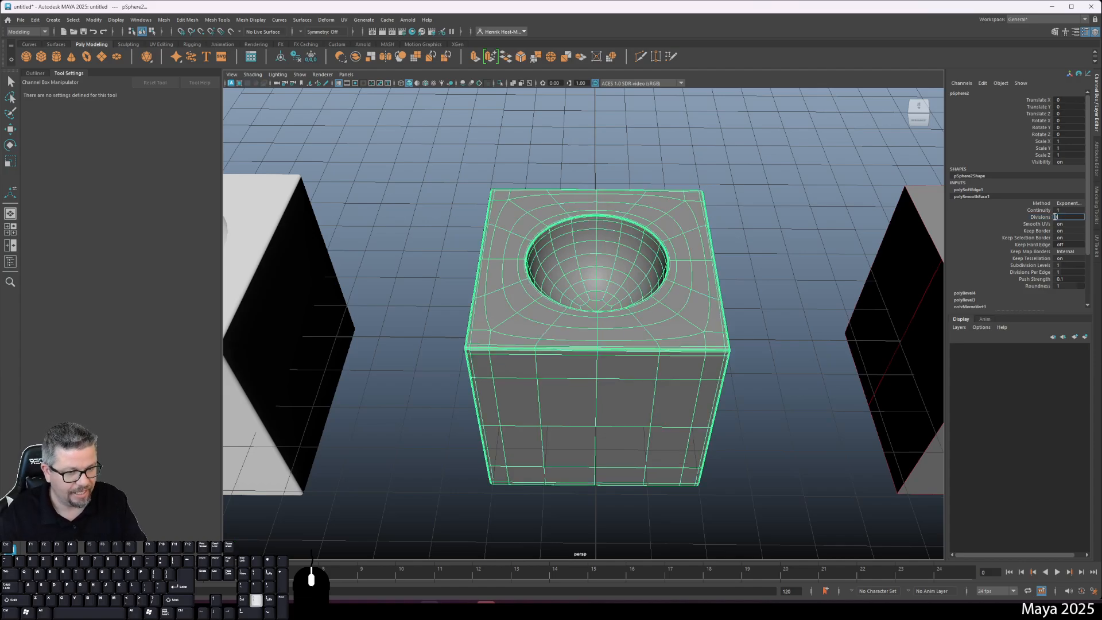
key("Return")
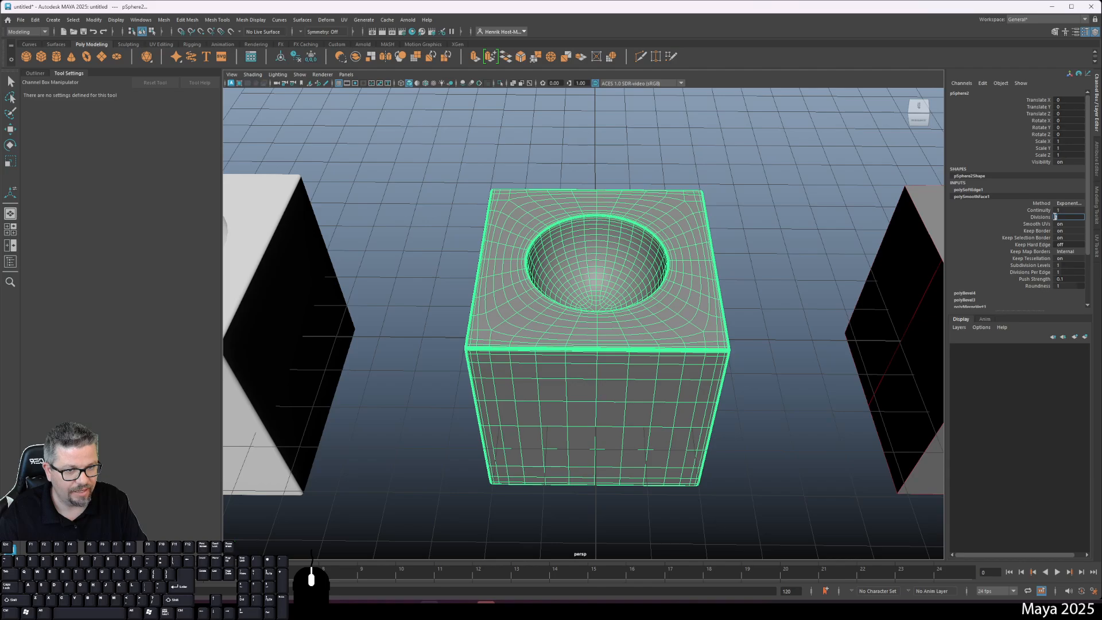
Select a complete face loop around the bowl on the middle cube's top to check its edge flow
right_click_drag(679, 236, 679, 253)
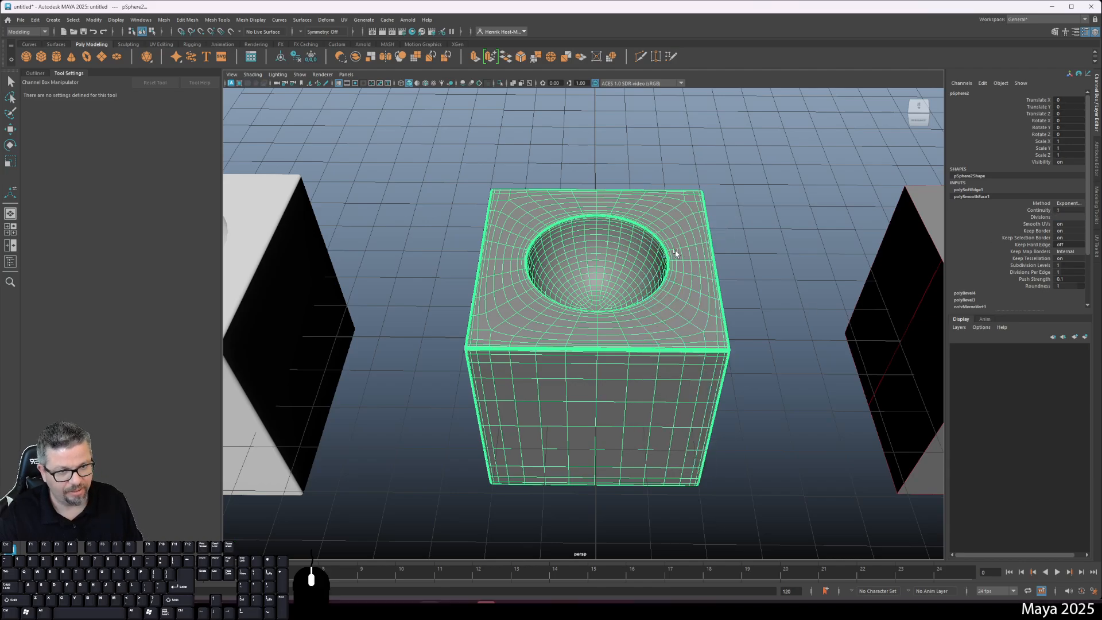
left_click(680, 232)
double_click(688, 235, "shift")
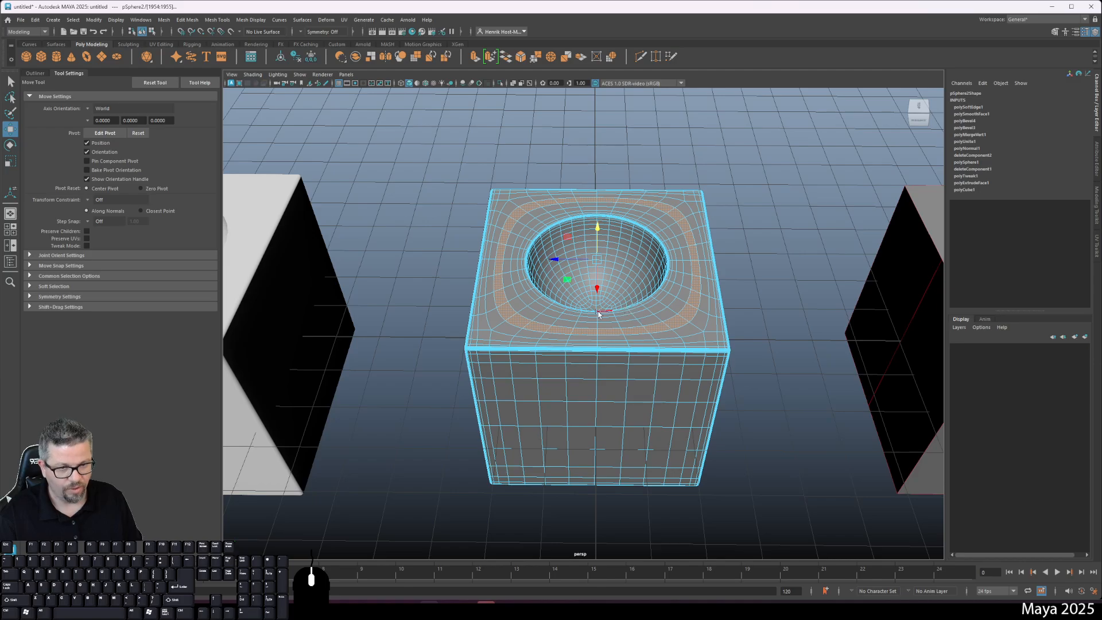
left_click_drag(598, 314, 667, 327, "alt")
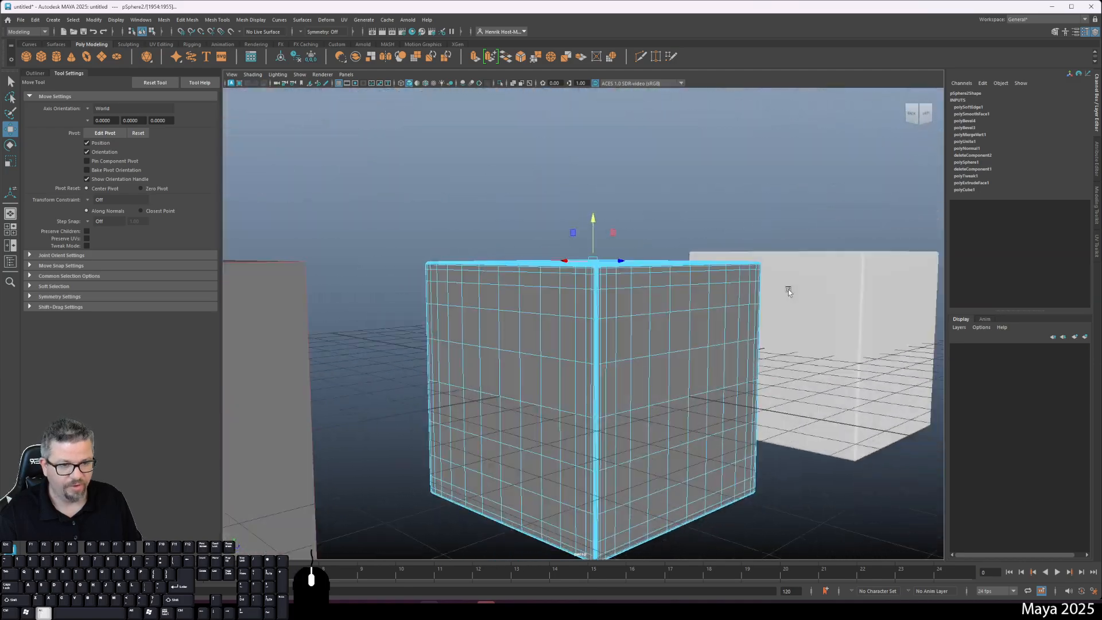
left_click_drag(787, 283, 482, 246, "alt")
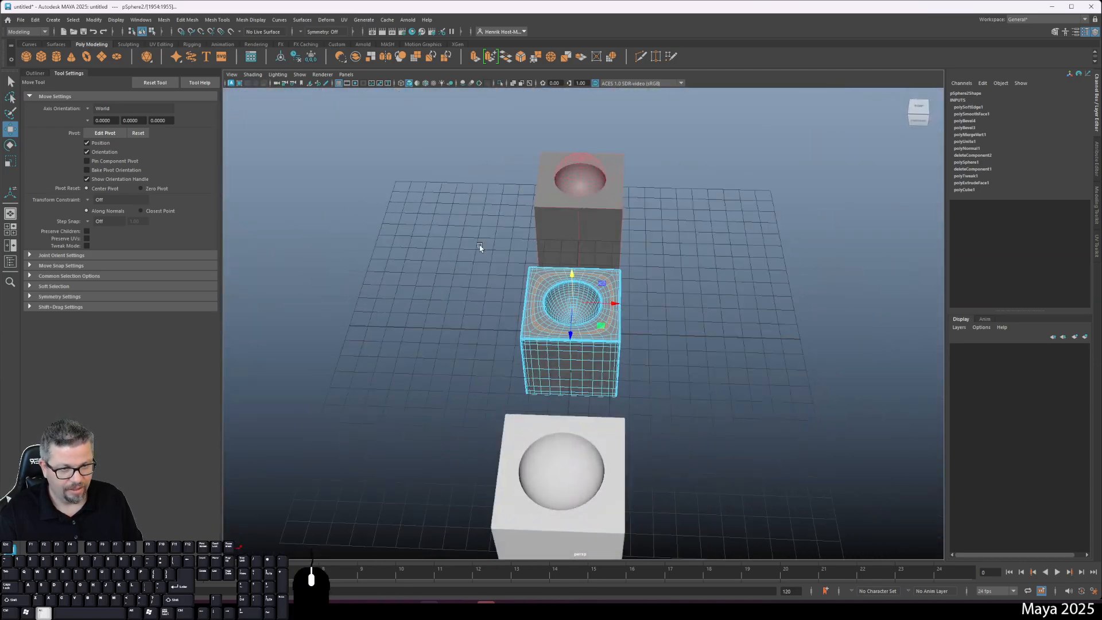
Examine the first bowl cube's wireframe alongside the other two cubes
left_click(578, 239)
left_click_drag(578, 239, 425, 409, "alt")
left_click(424, 408)
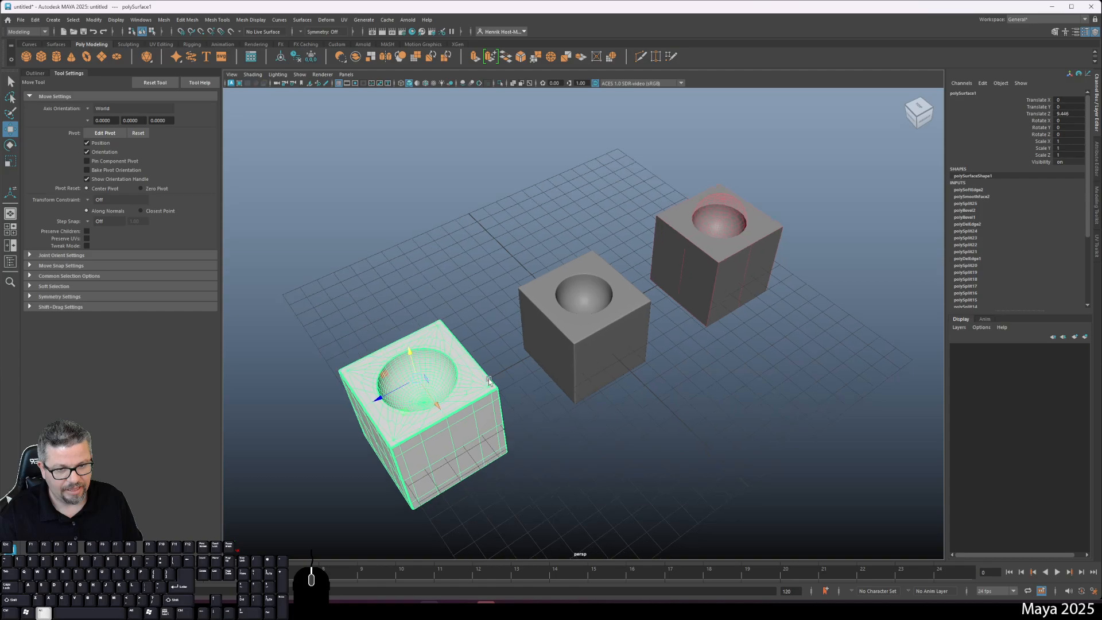
key("f")
middle_click_drag(802, 243, 413, 494, "alt")
Try applying Smooth to the third cube with the live Boolean bowl
left_click(552, 388)
left_click(563, 336)
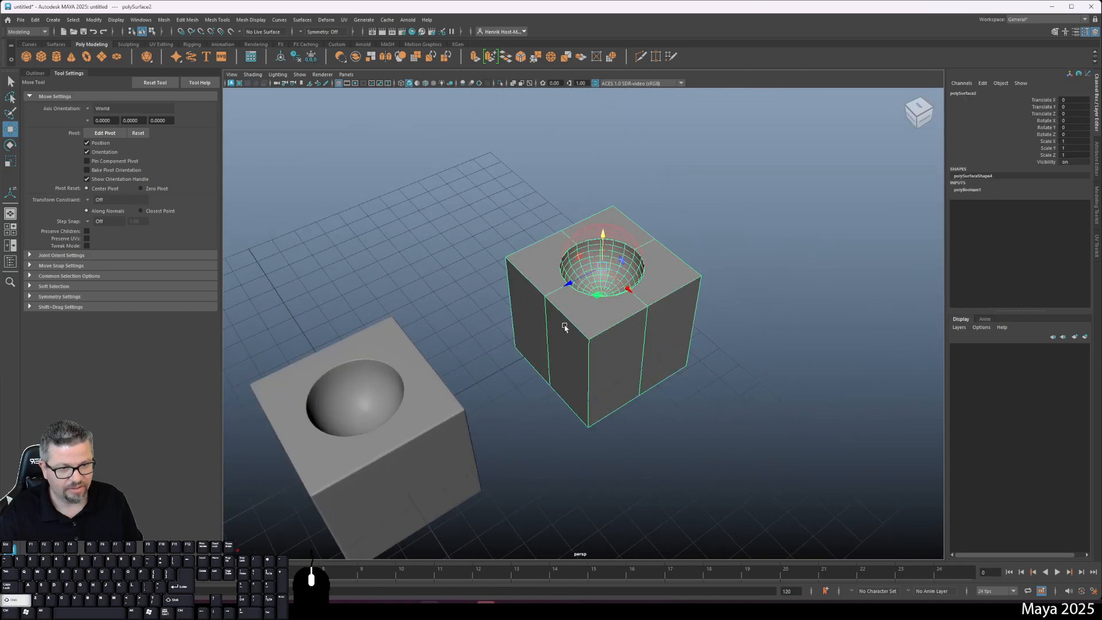
right_click(565, 326, "shift")
left_click(566, 376)
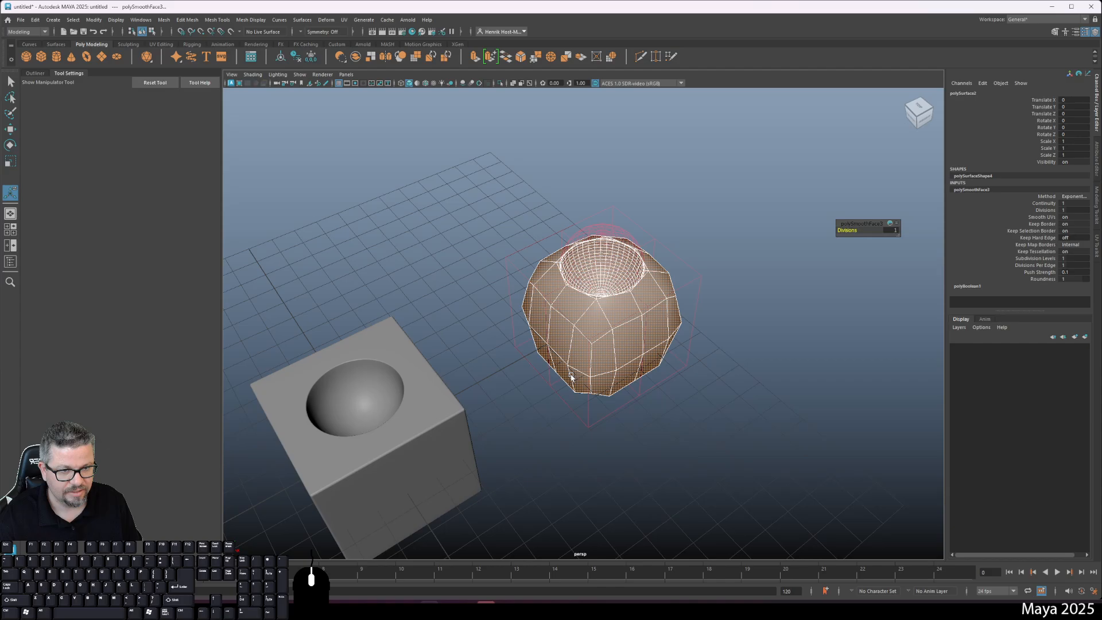
Examine the smoothed Boolean cube's distorted shape and its edges around the bowl rim
left_click_drag(631, 380, 453, 356, "alt")
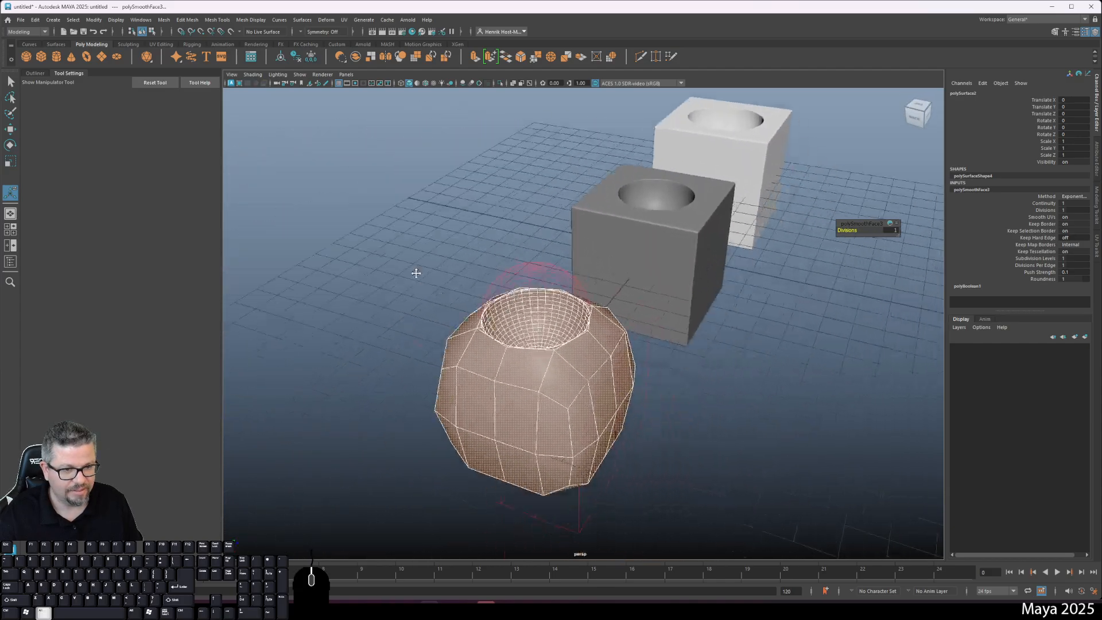
right_click_drag(415, 273, 488, 379, "alt")
left_click_drag(488, 379, 600, 367, "alt")
middle_click_drag(600, 368, 551, 379, "alt")
right_click_drag(551, 379, 635, 331, "alt")
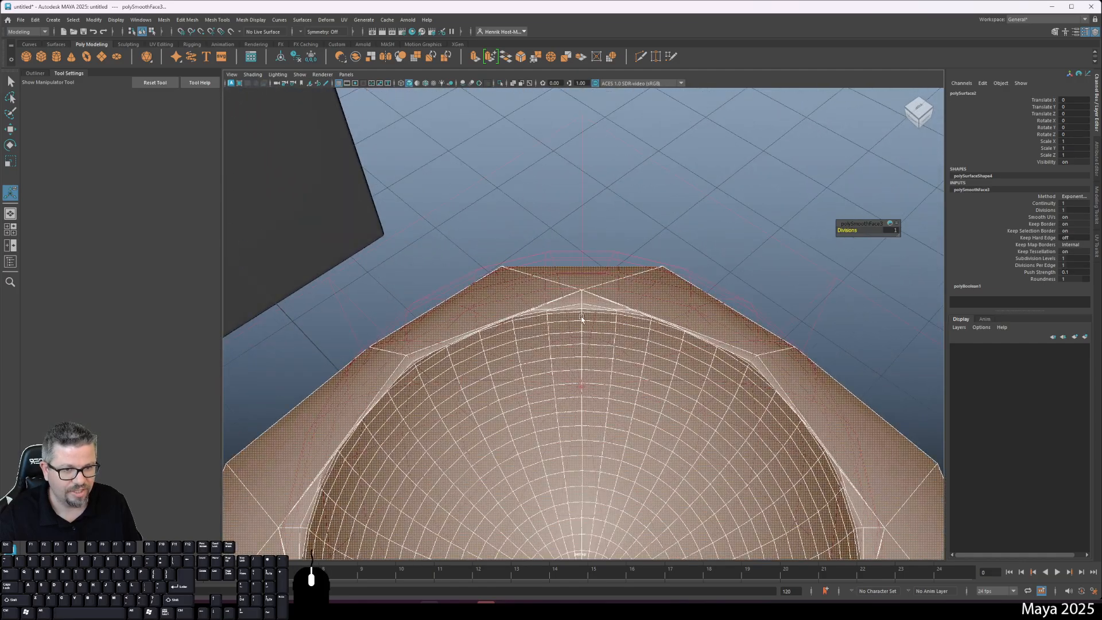
right_click_drag(787, 431, 591, 320, "alt")
Undo the smoothing of the Boolean cube
key("ctrl+z")
key("ctrl+z")
left_click_drag(596, 410, 643, 362, "alt")
left_click_drag(639, 312, 615, 376, "alt")
right_click_drag(615, 377, 640, 320, "alt")
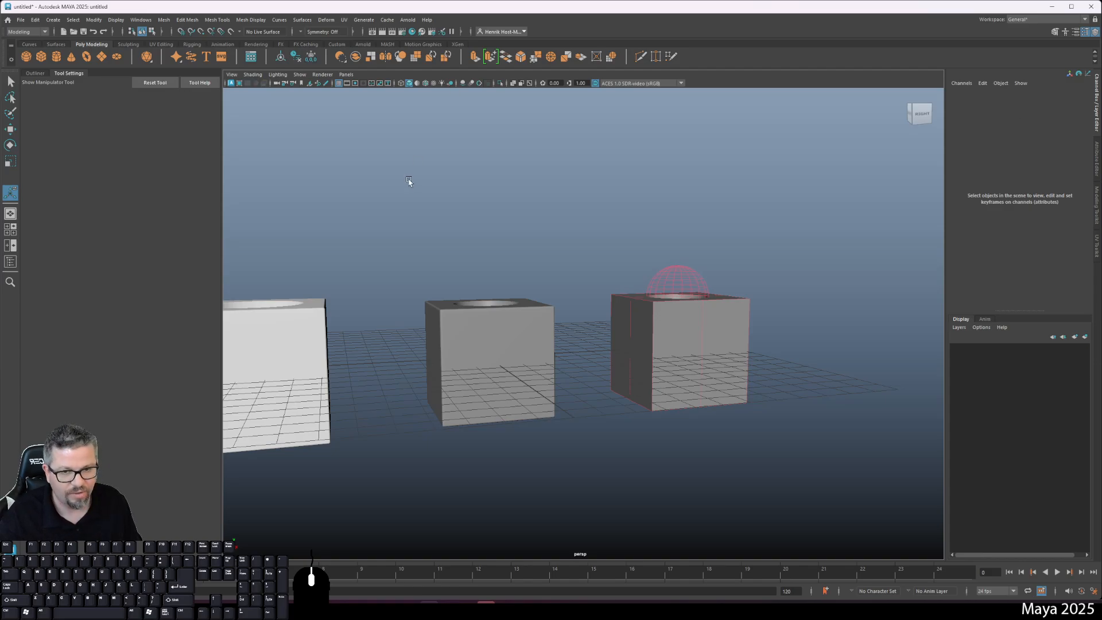
Compare the middle bowl cube's dense wireframe with the third cube and its Boolean cutter sphere
middle_click_drag(487, 233, 596, 239, "alt")
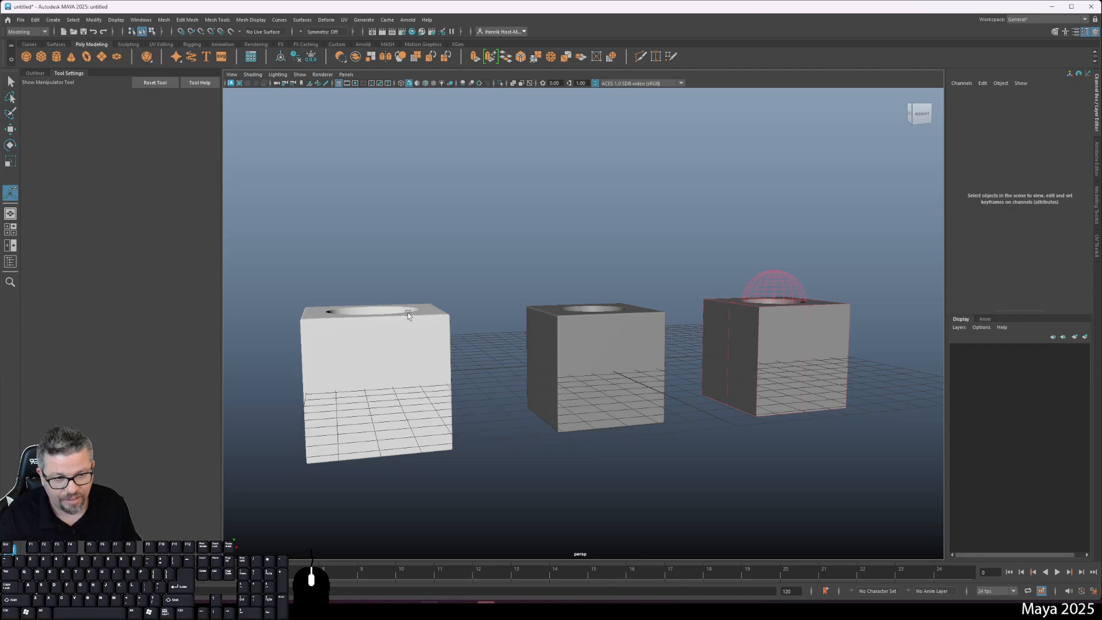
left_click(621, 316)
left_click_drag(621, 315, 578, 358, "alt")
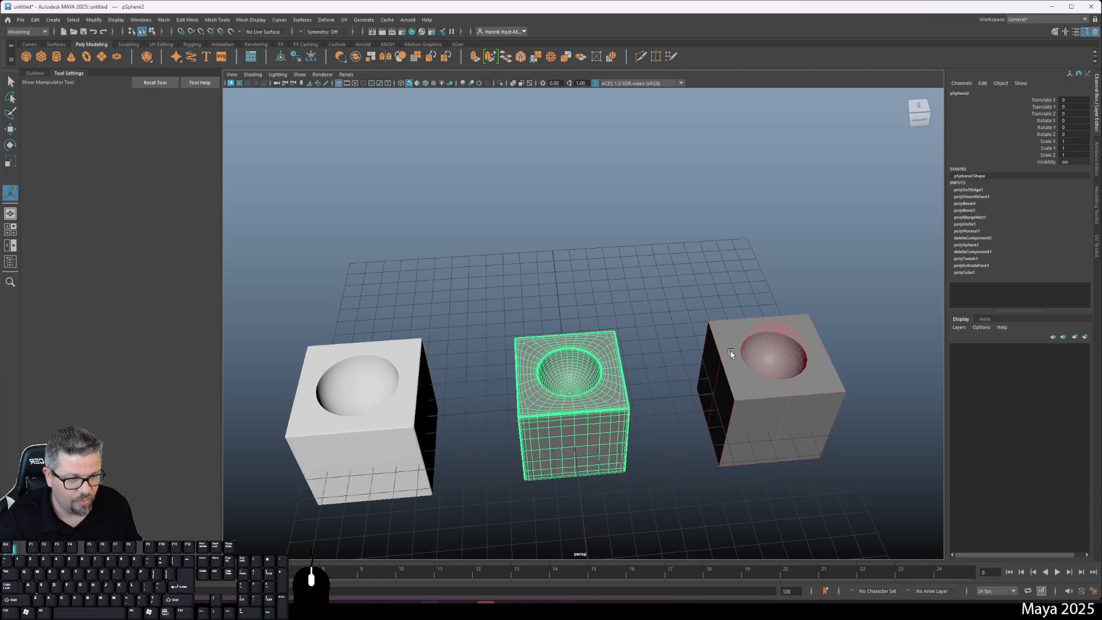
left_click(773, 343)
left_click(789, 322)
left_click(768, 347)
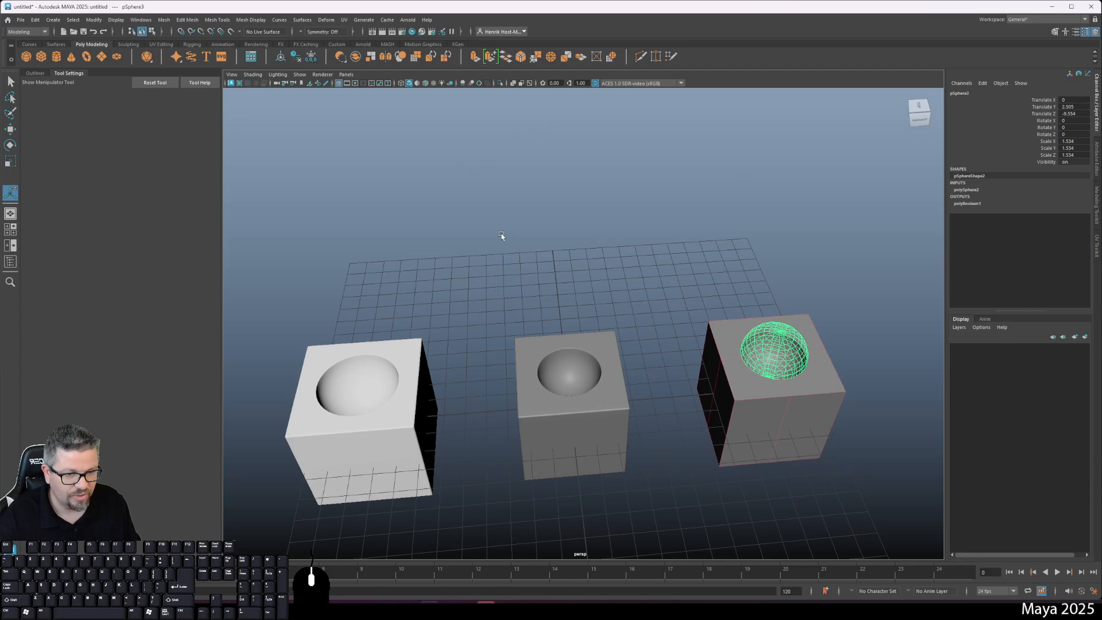
left_click(611, 361)
left_click_drag(631, 413, 610, 396, "alt")
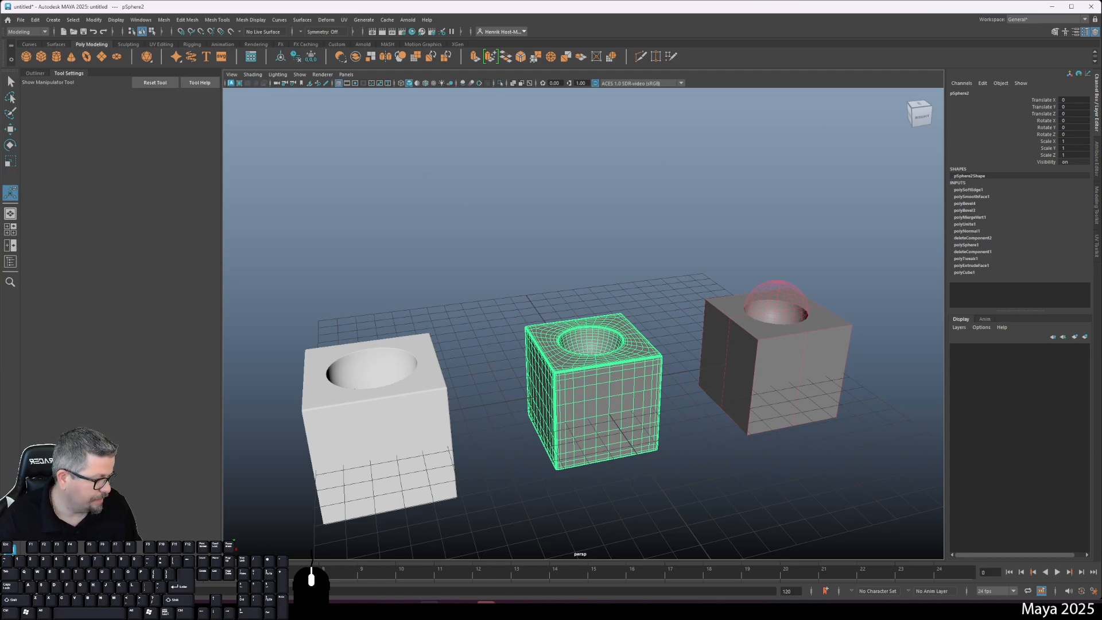
Examine the middle bowl cube's evenly distributed topology from several angles
left_click(688, 430)
left_click_drag(688, 430, 643, 459, "alt")
left_click(525, 371)
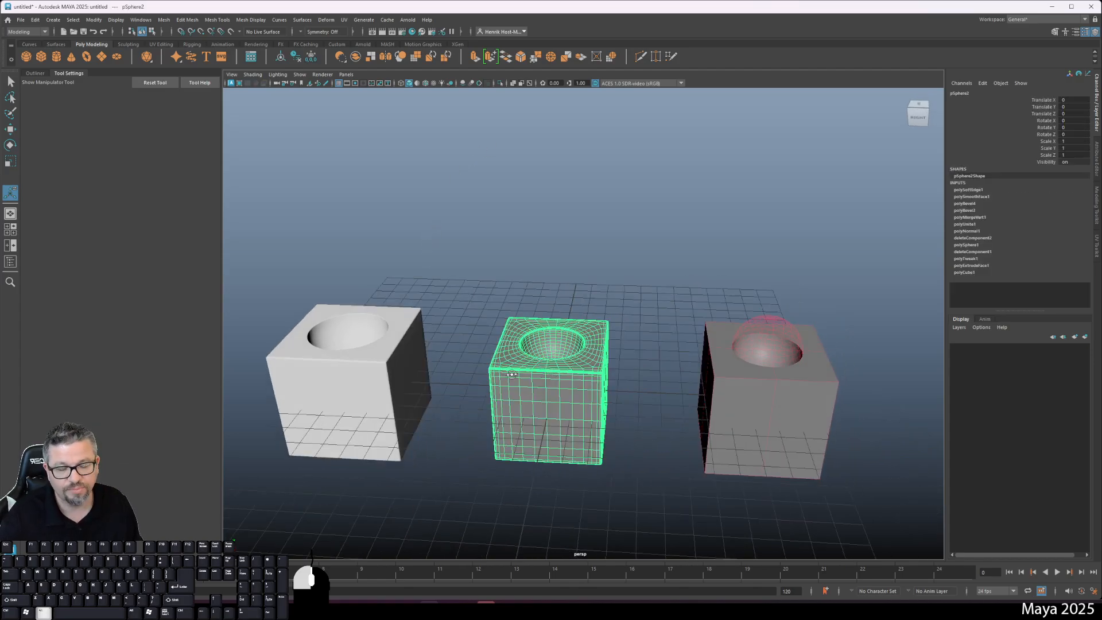
left_click_drag(494, 365, 508, 370, "alt")
right_click_drag(509, 370, 552, 359, "alt")
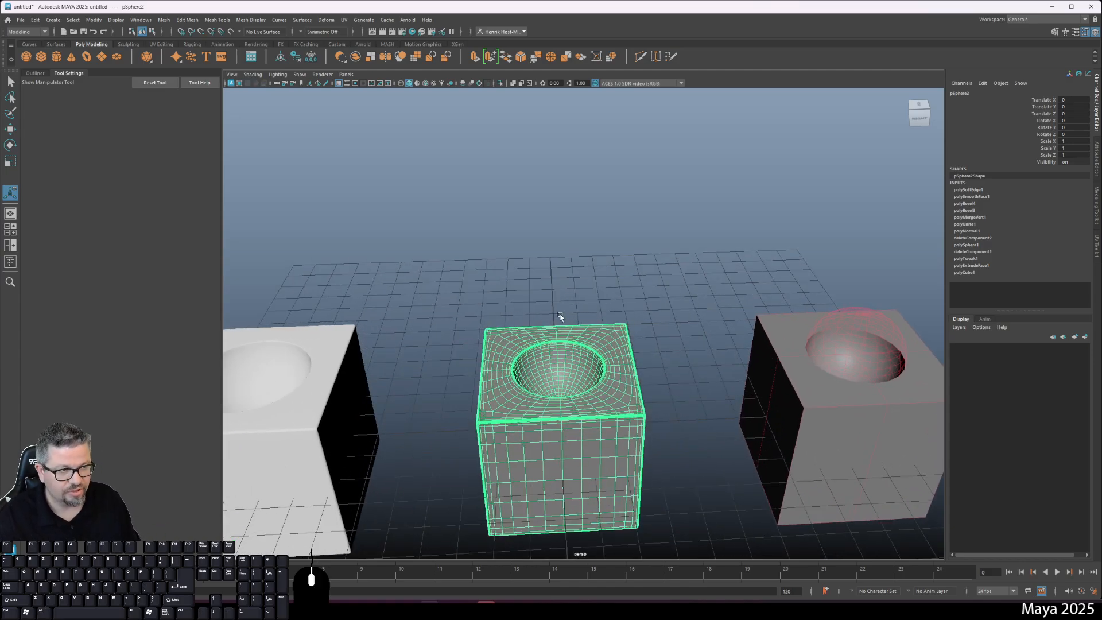
left_click_drag(617, 327, 572, 328, "alt")
middle_click_drag(572, 329, 590, 346, "alt")
right_click_drag(595, 349, 539, 278, "alt")
left_click(536, 296)
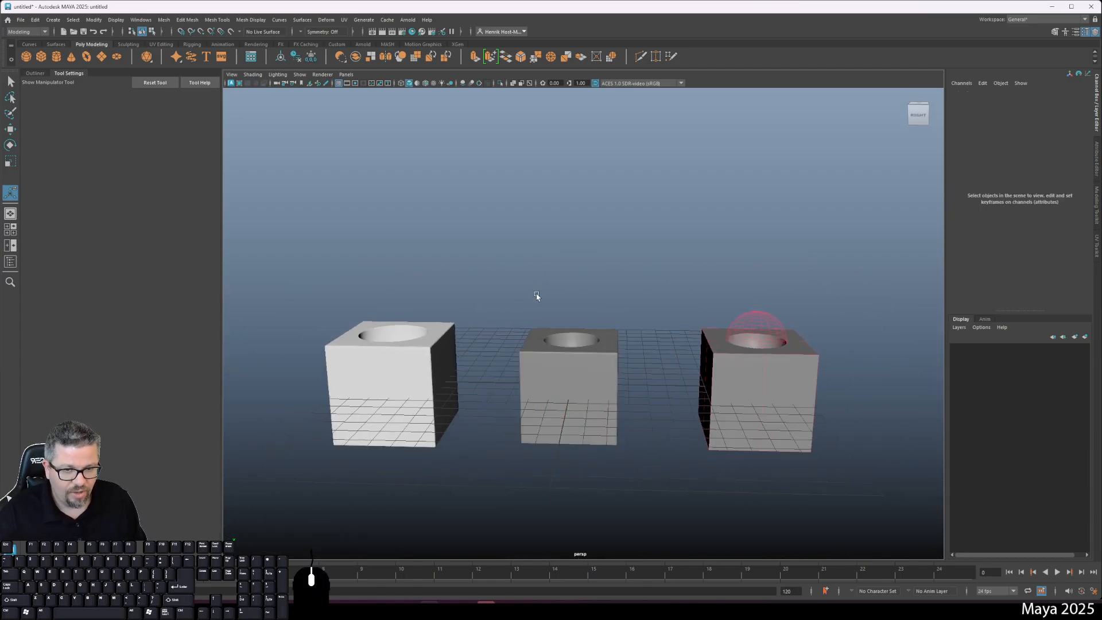
Check the wireframes of the middle and third cubes and select the third cube's Boolean cutter sphere
left_click_drag(536, 296, 495, 366, "alt")
left_click(620, 411)
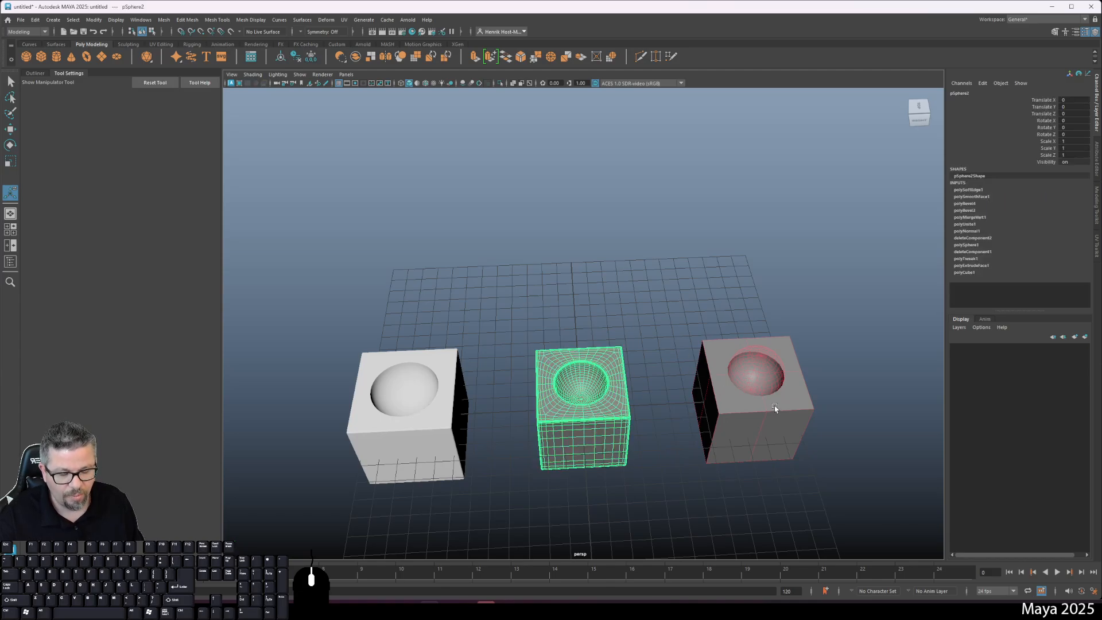
left_click(565, 307)
left_click(780, 376)
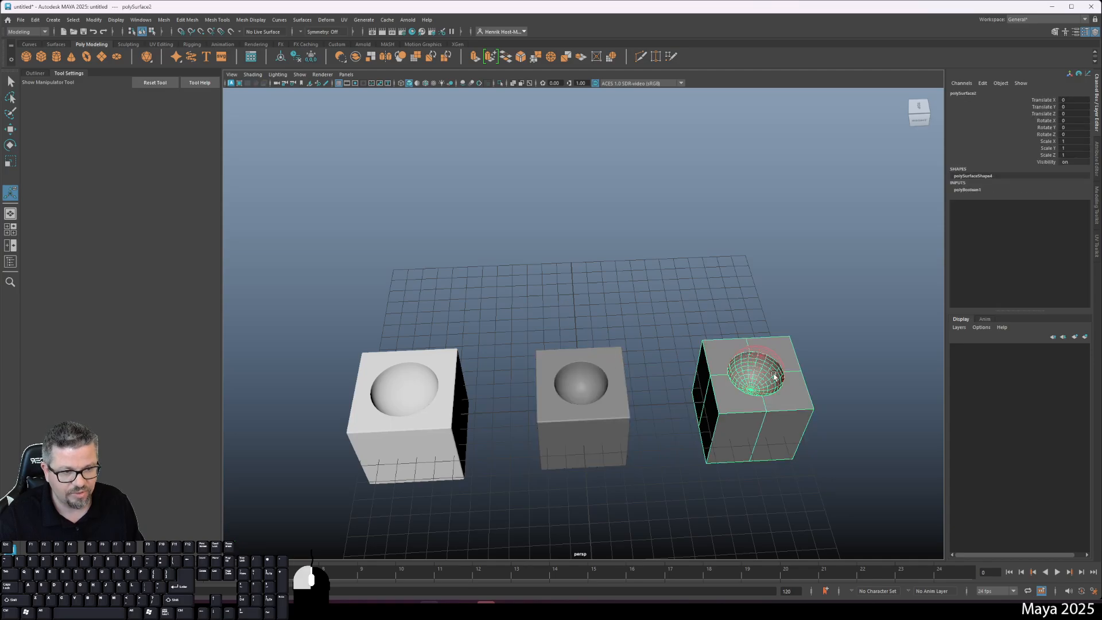
left_click_drag(781, 342, 667, 393, "alt")
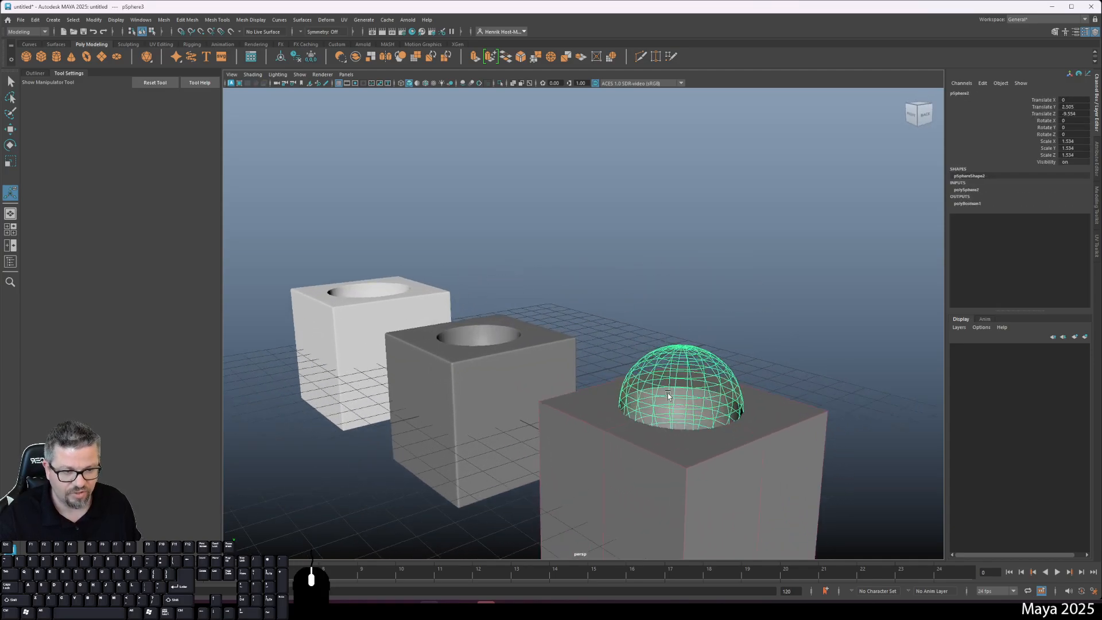